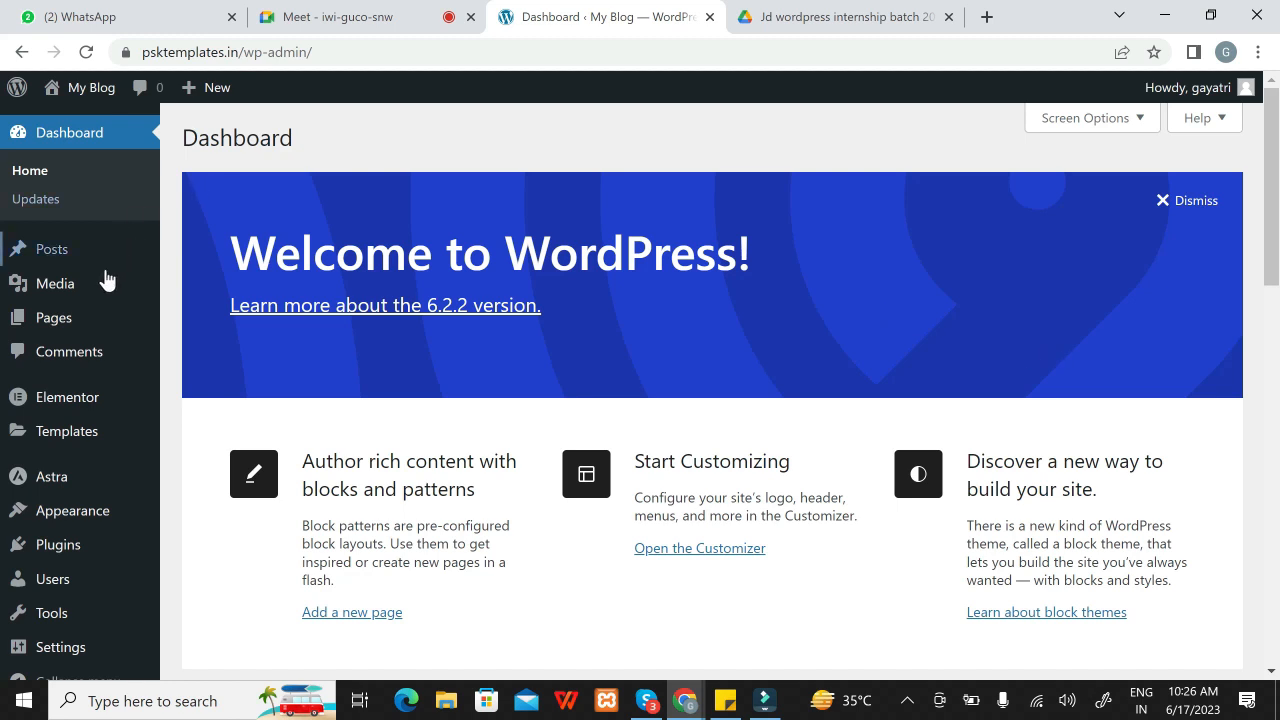
Step: Open the home page for editing with Elementor and pause the video beside the "training and internship" heading
left_click(82, 322)
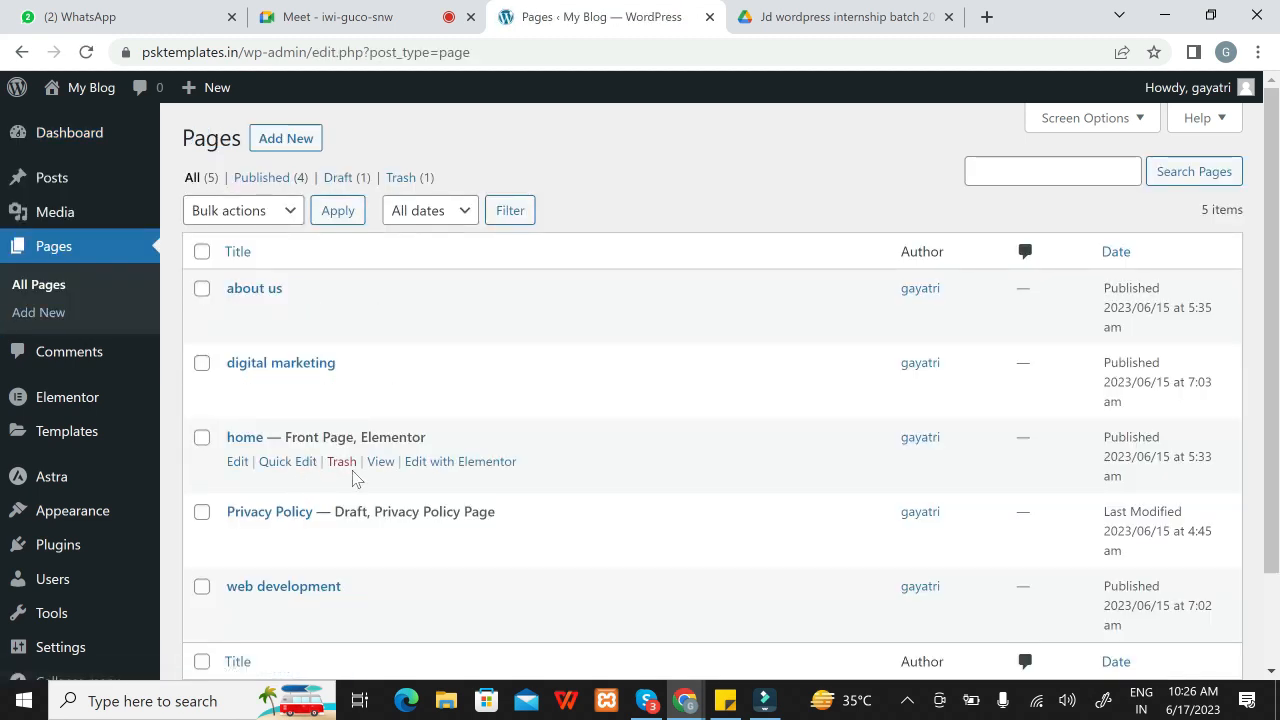
left_click(450, 462)
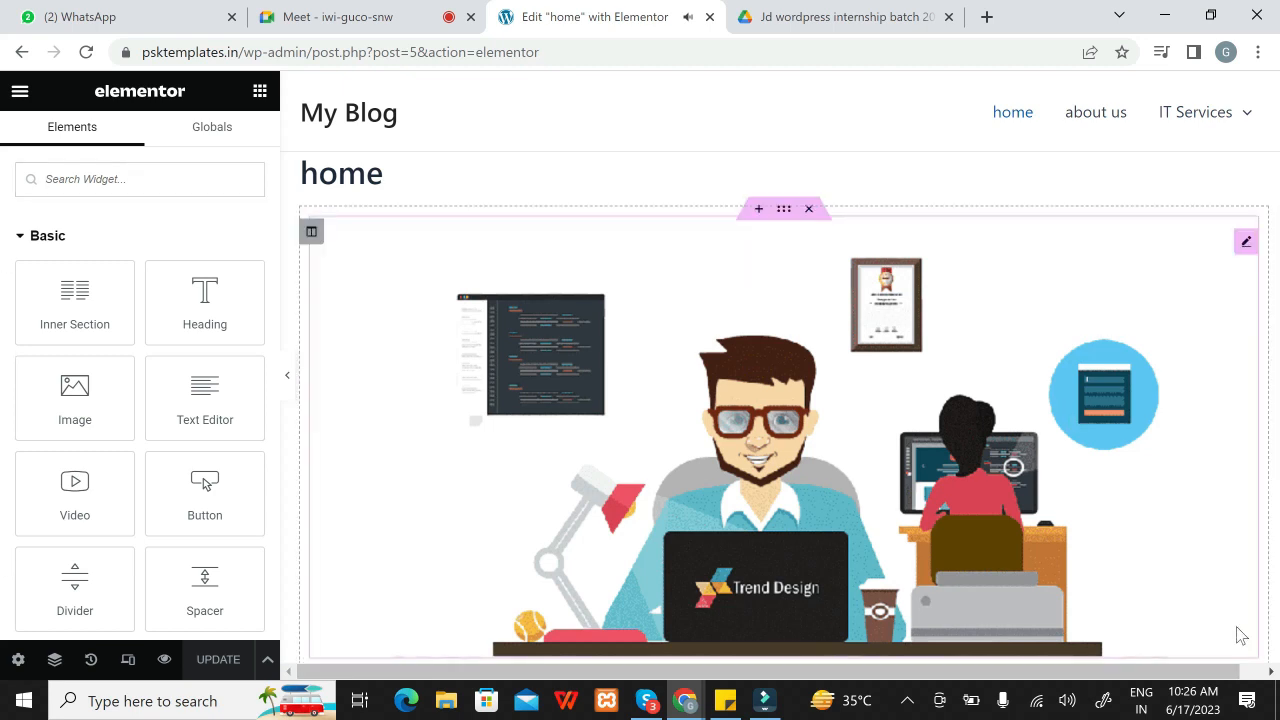
scroll(1195, 457, "down", 3)
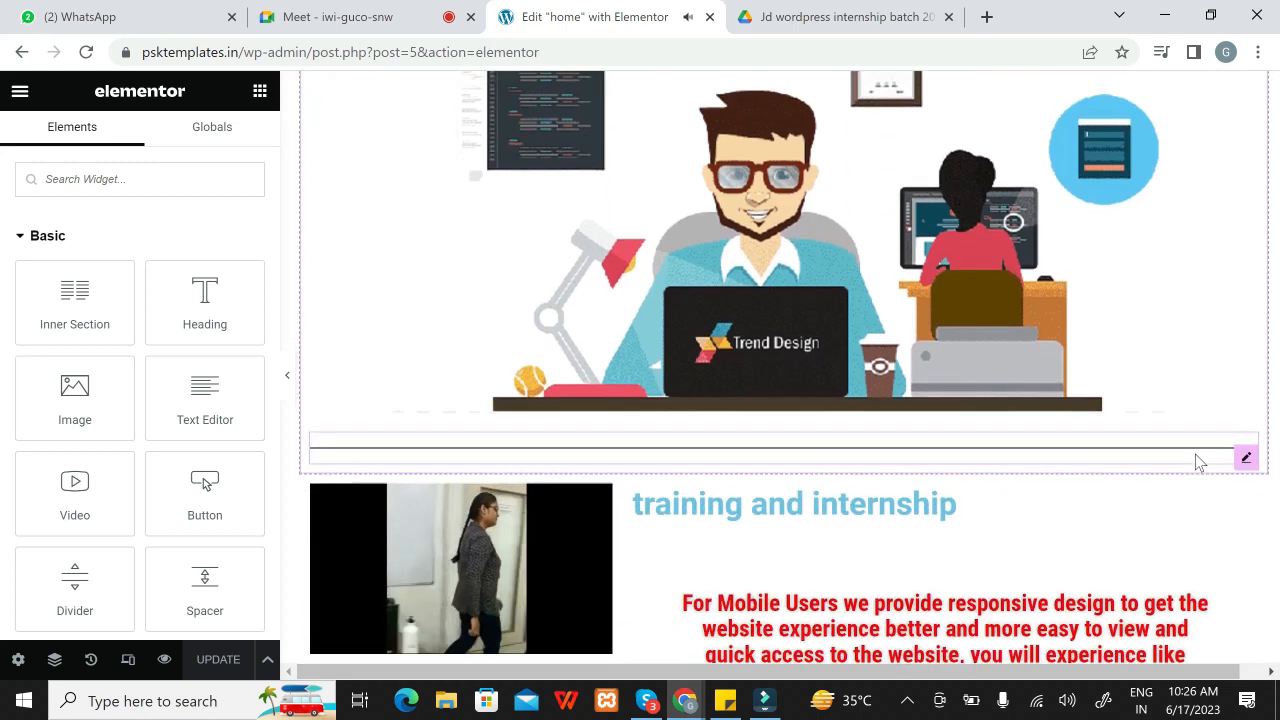
scroll(471, 337, "down", 4)
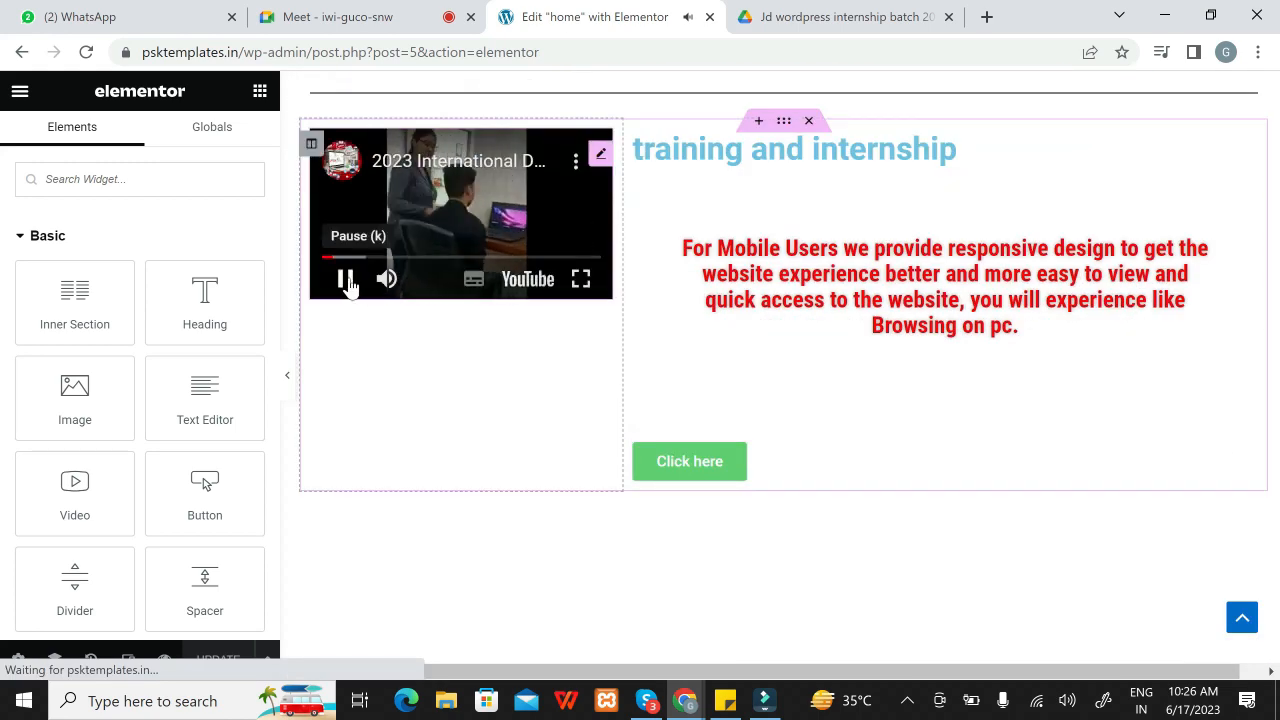
left_click(347, 284)
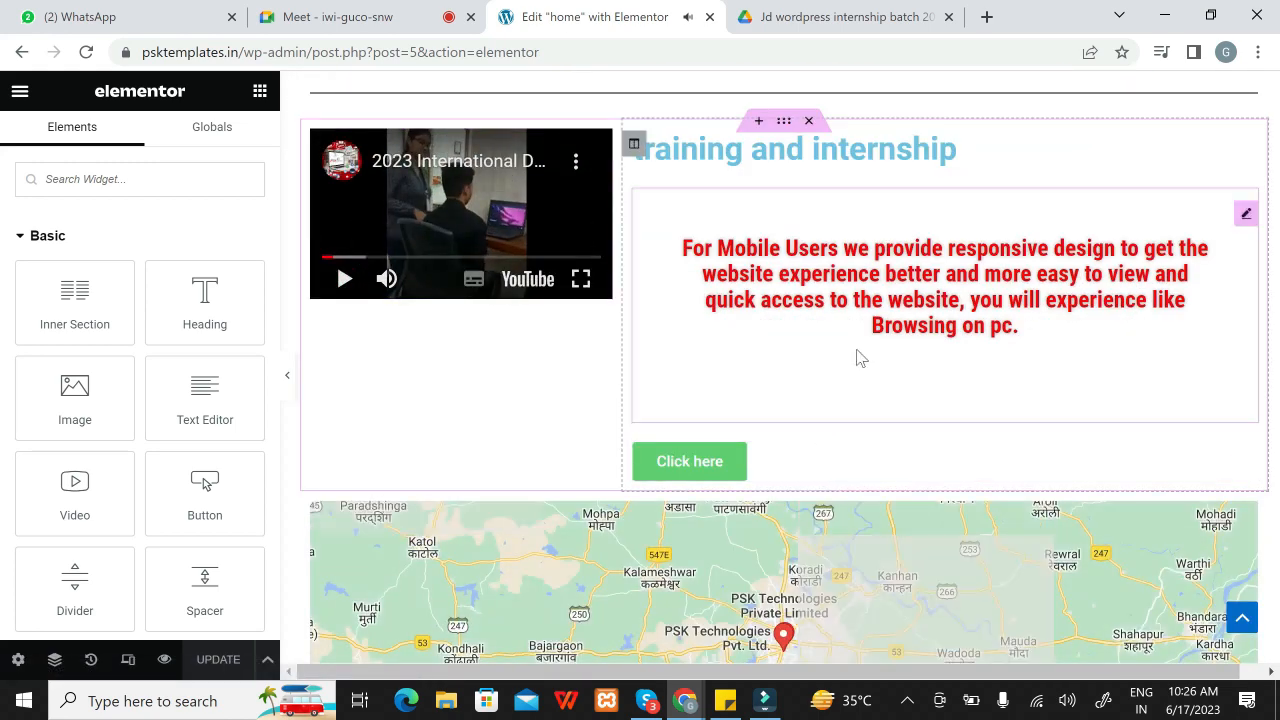
Step: Set the font size of the red "For Mobile Users" text to 26 px in its typography settings
left_click(1055, 295)
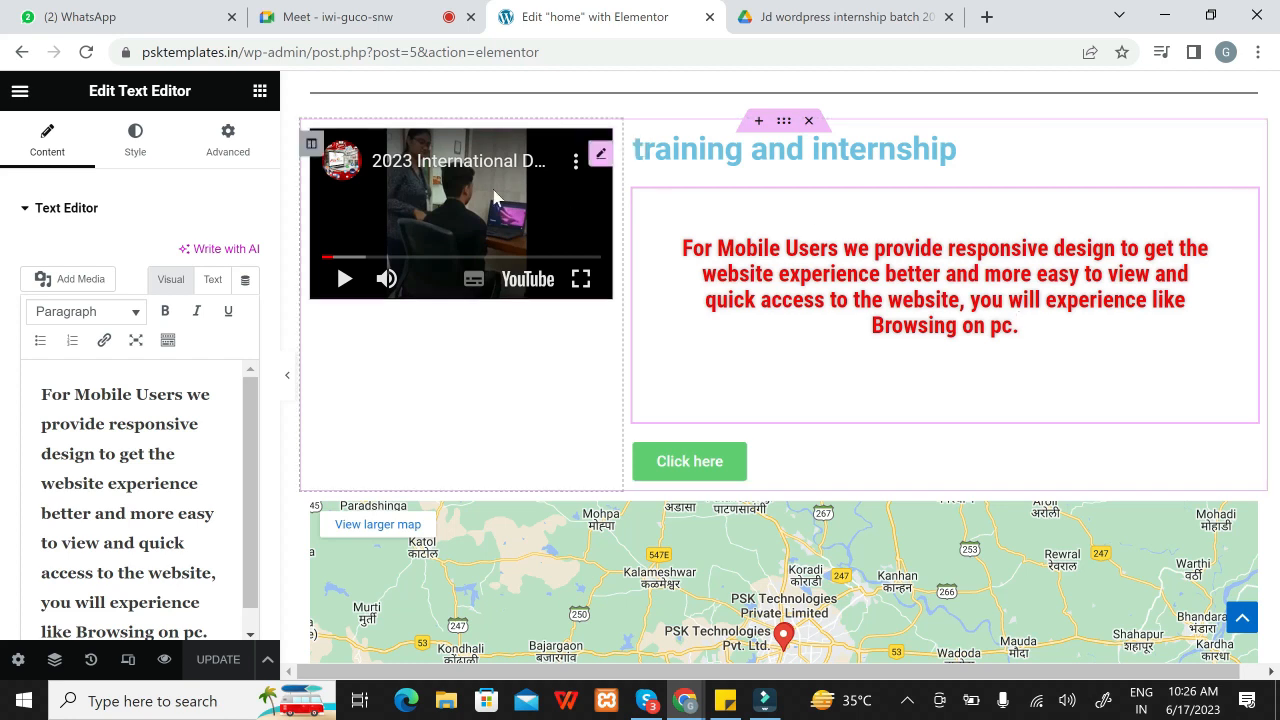
left_click(135, 312)
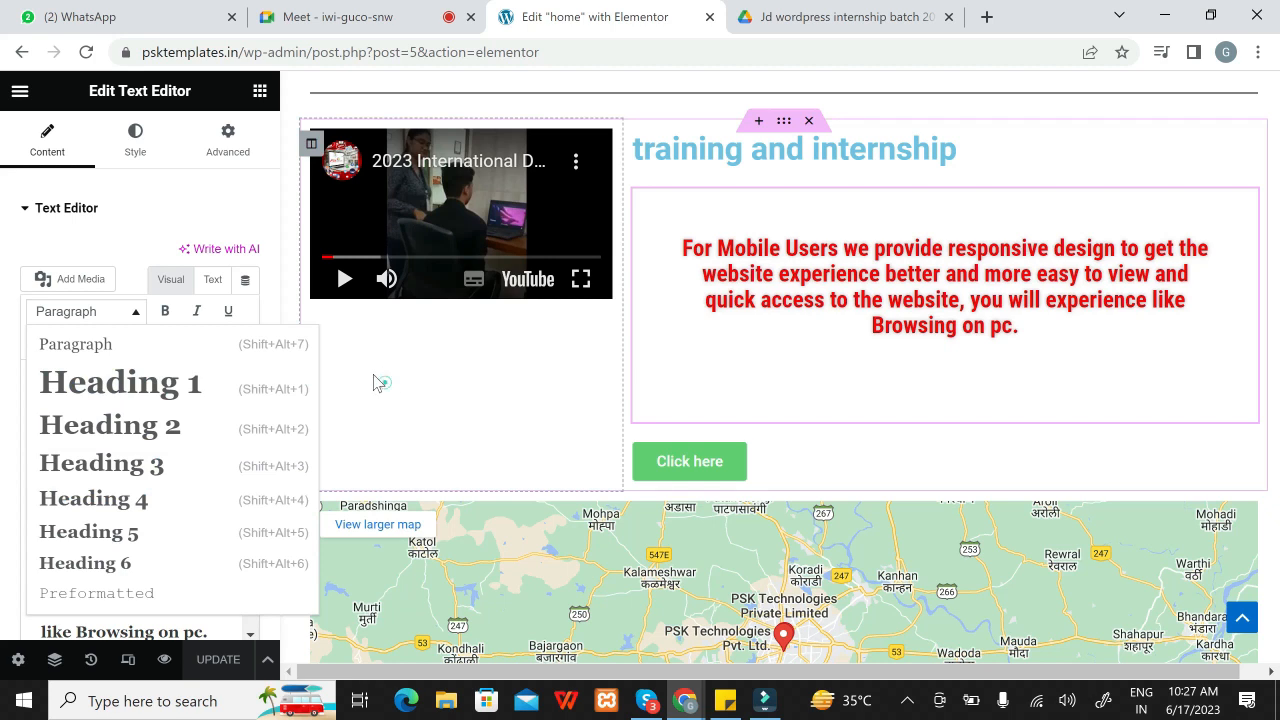
left_click(140, 146)
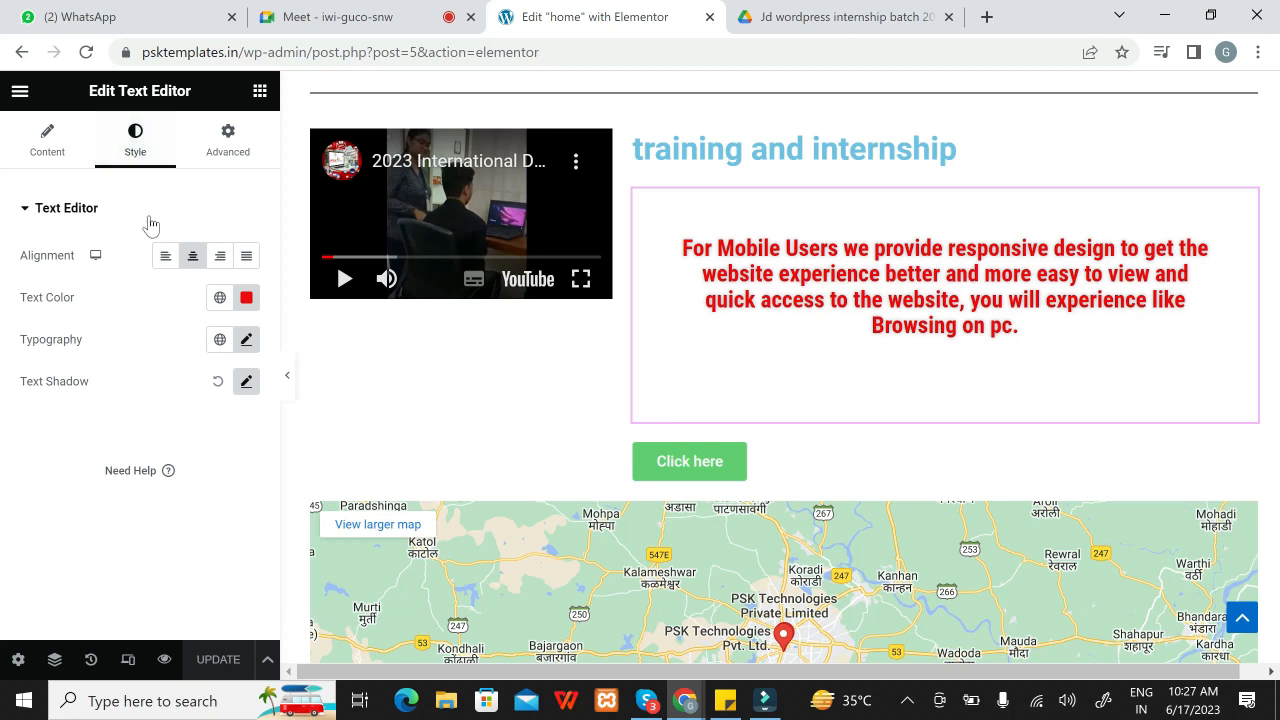
left_click(246, 340)
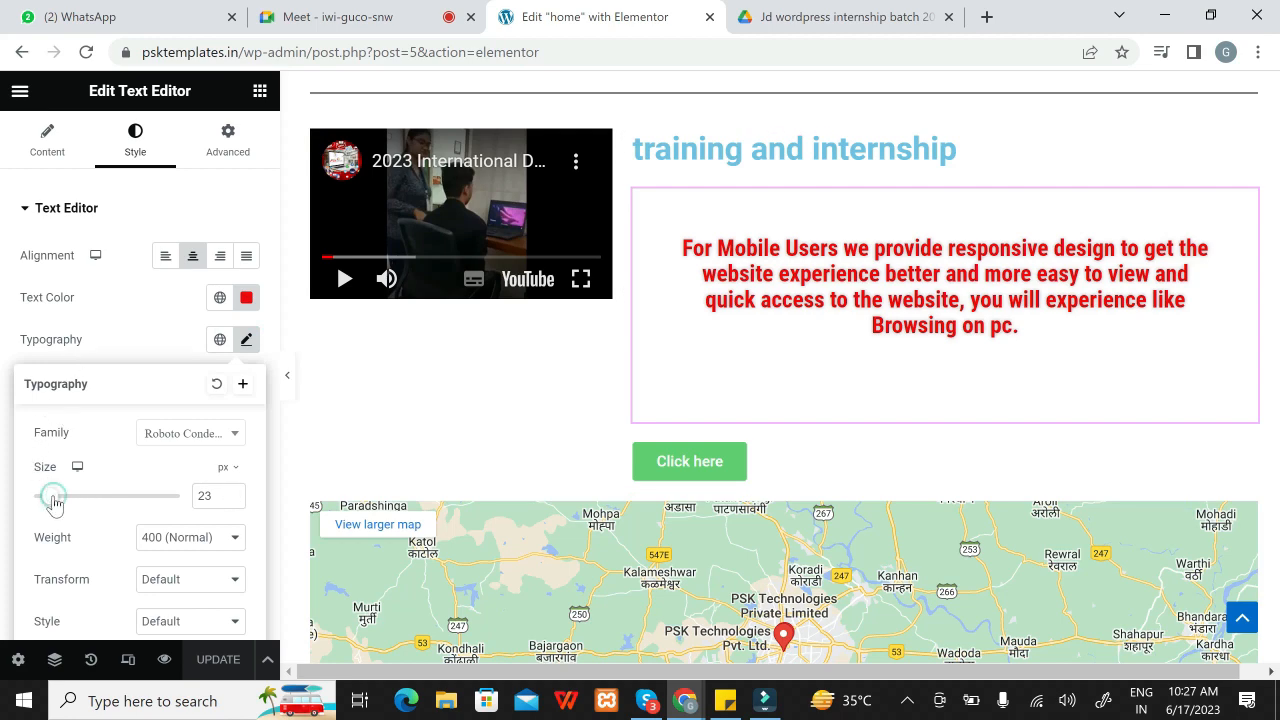
mouse_move(50, 497)
left_mouse_down()
mouse_move(40, 503)
mouse_move(57, 500)
left_mouse_up()
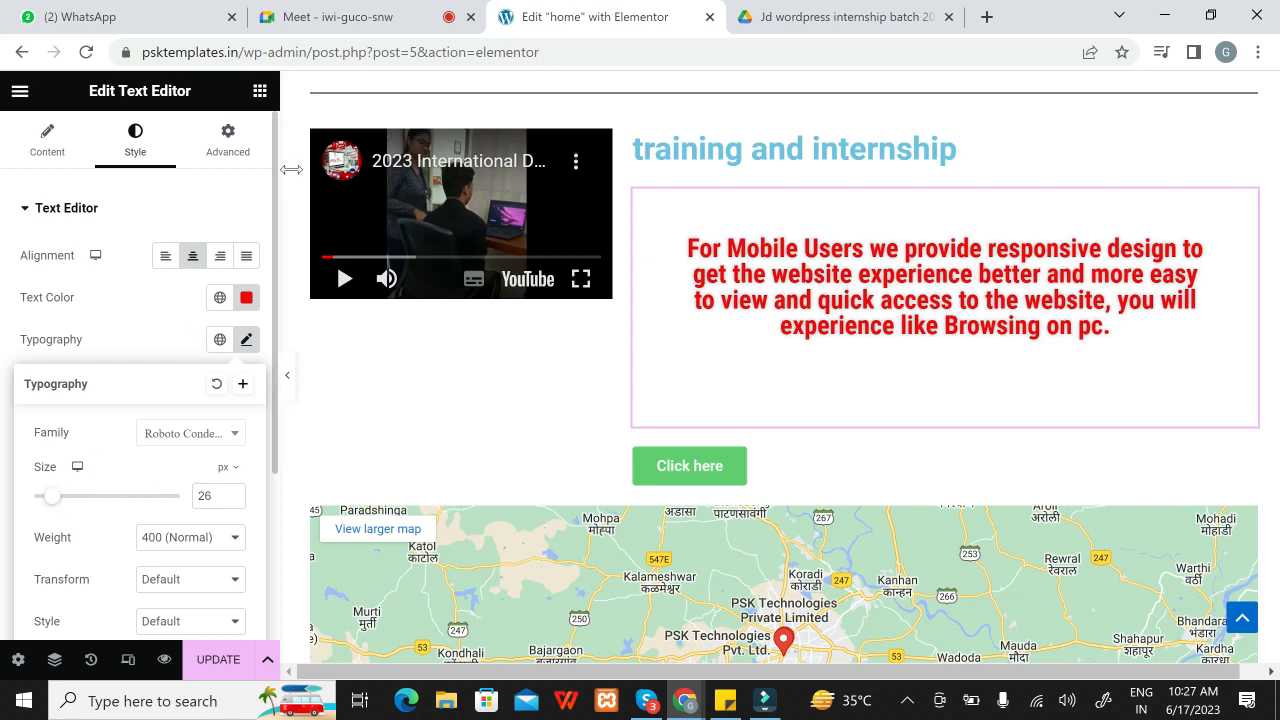
left_click(371, 362)
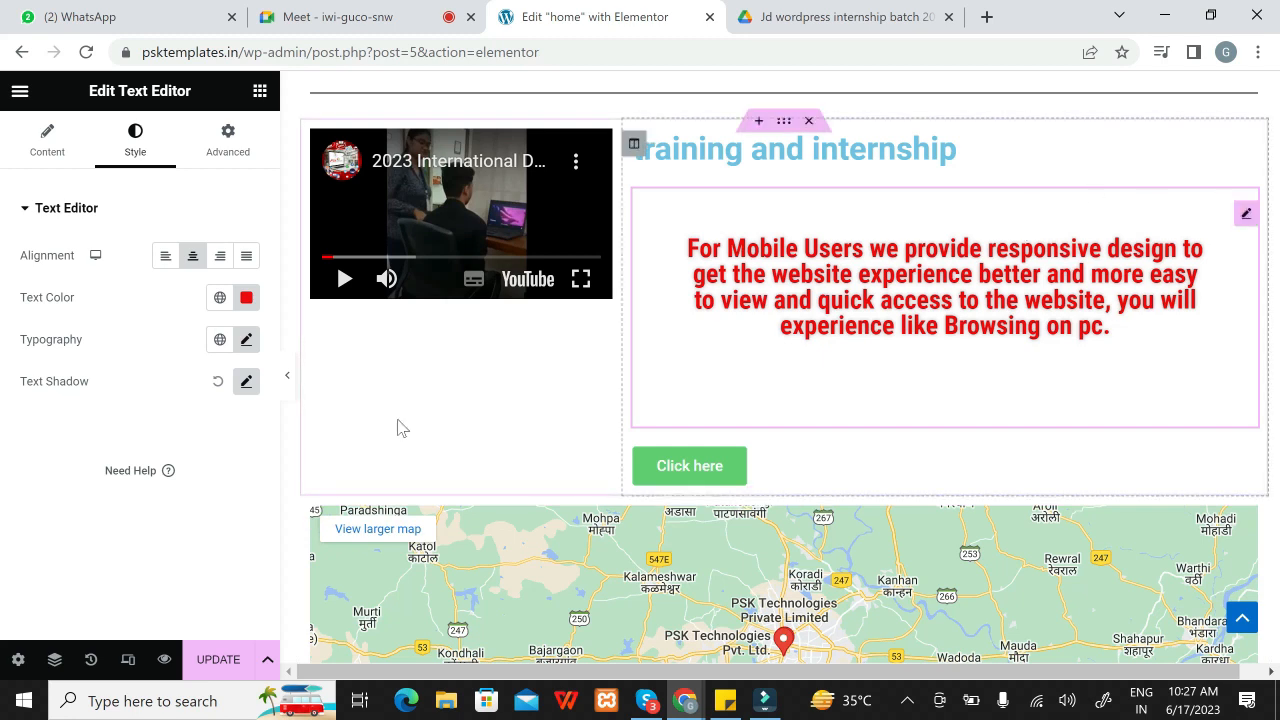
Step: Add an Icon Box widget between the red text and the "Click here" button, collapsing the Basic widget group
left_click(259, 93)
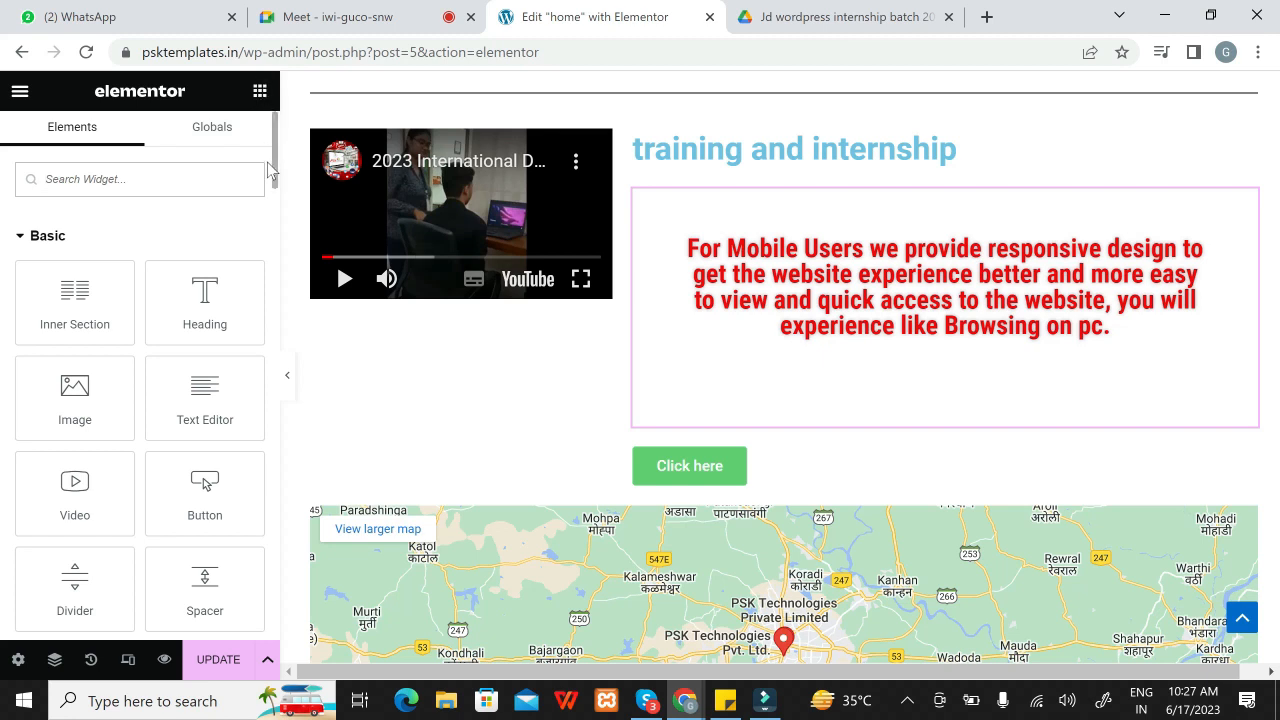
left_click(22, 240)
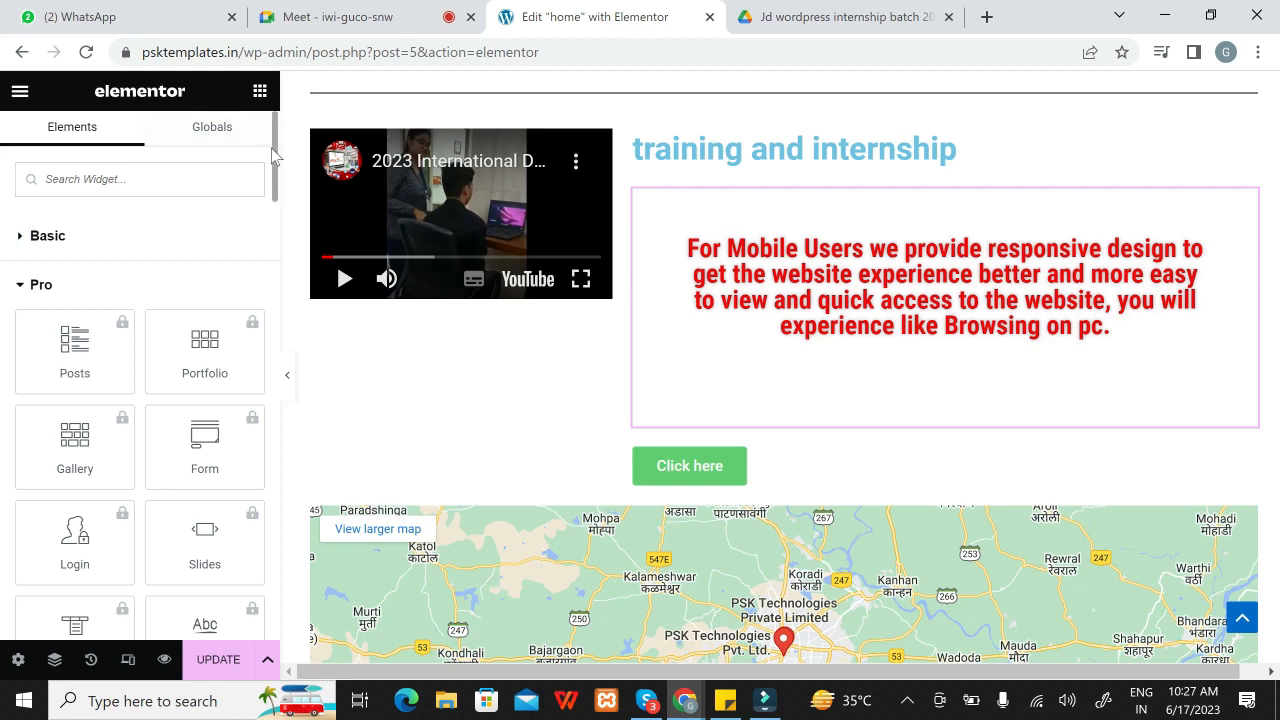
left_click_drag(272, 150, 276, 414)
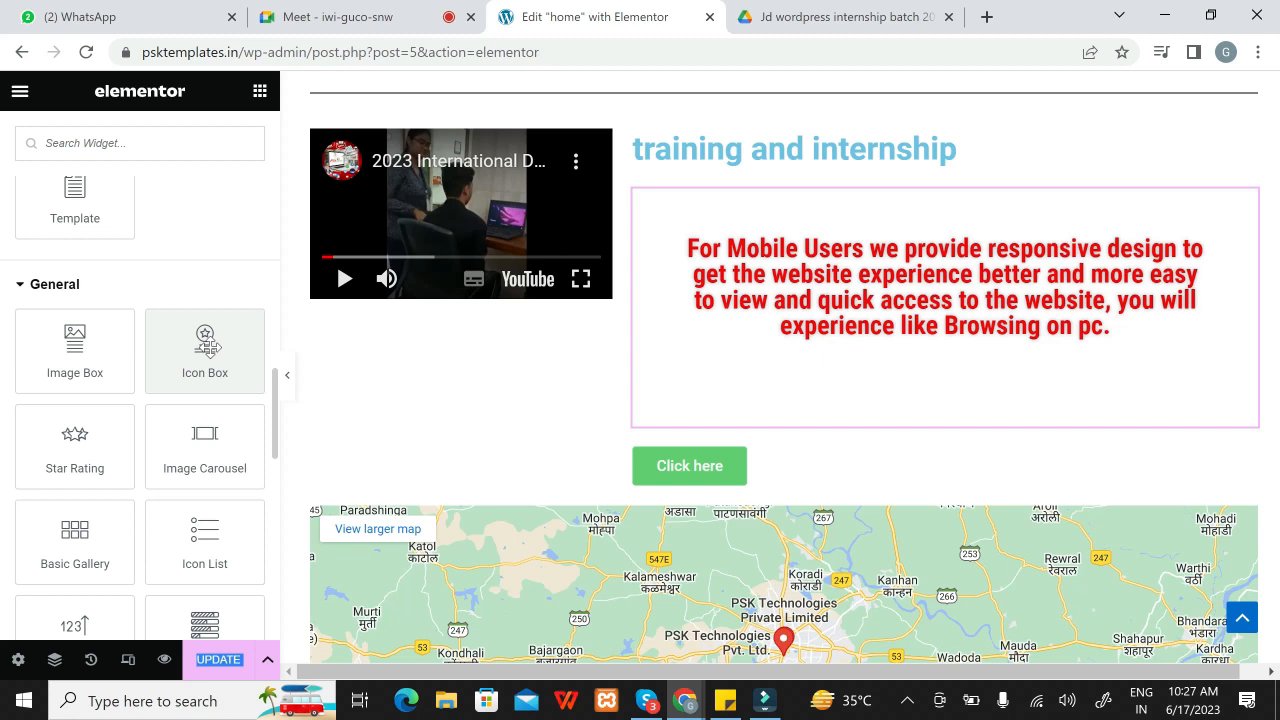
left_click_drag(208, 347, 729, 357)
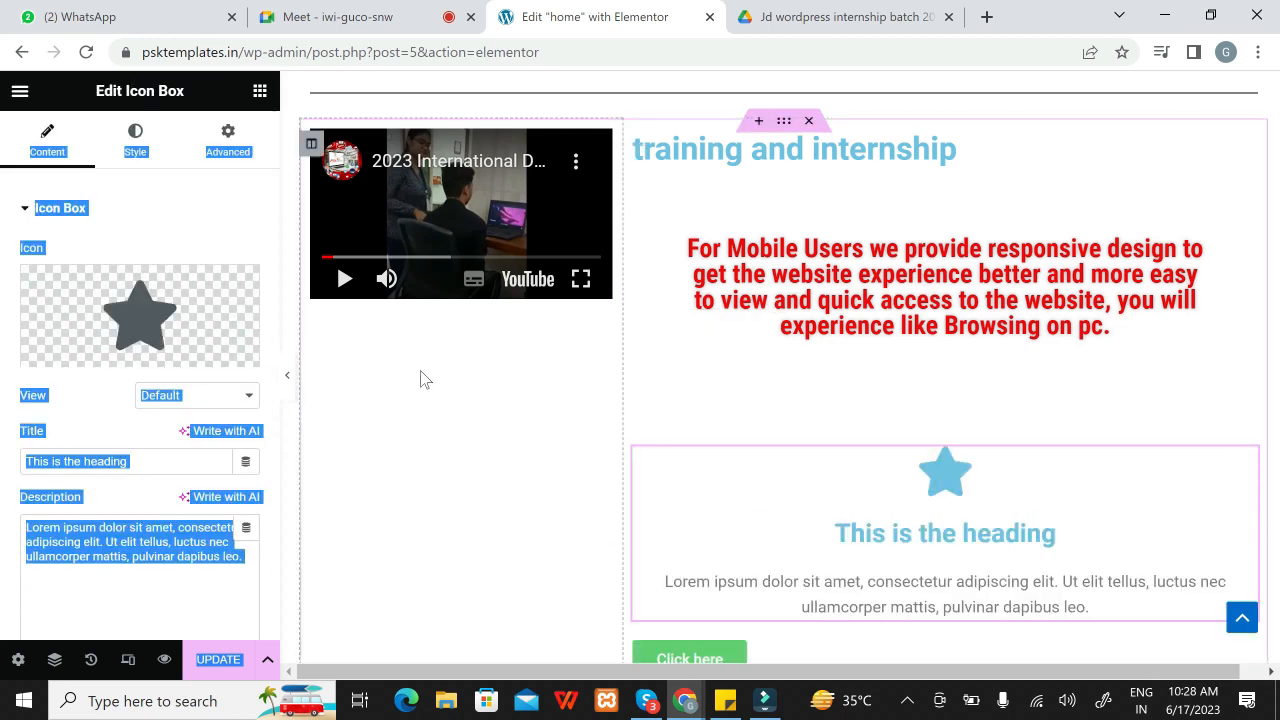
Step: Replace the icon box's star with the round Facebook icon, filtering the full icon library by "faceb"
left_click(158, 328)
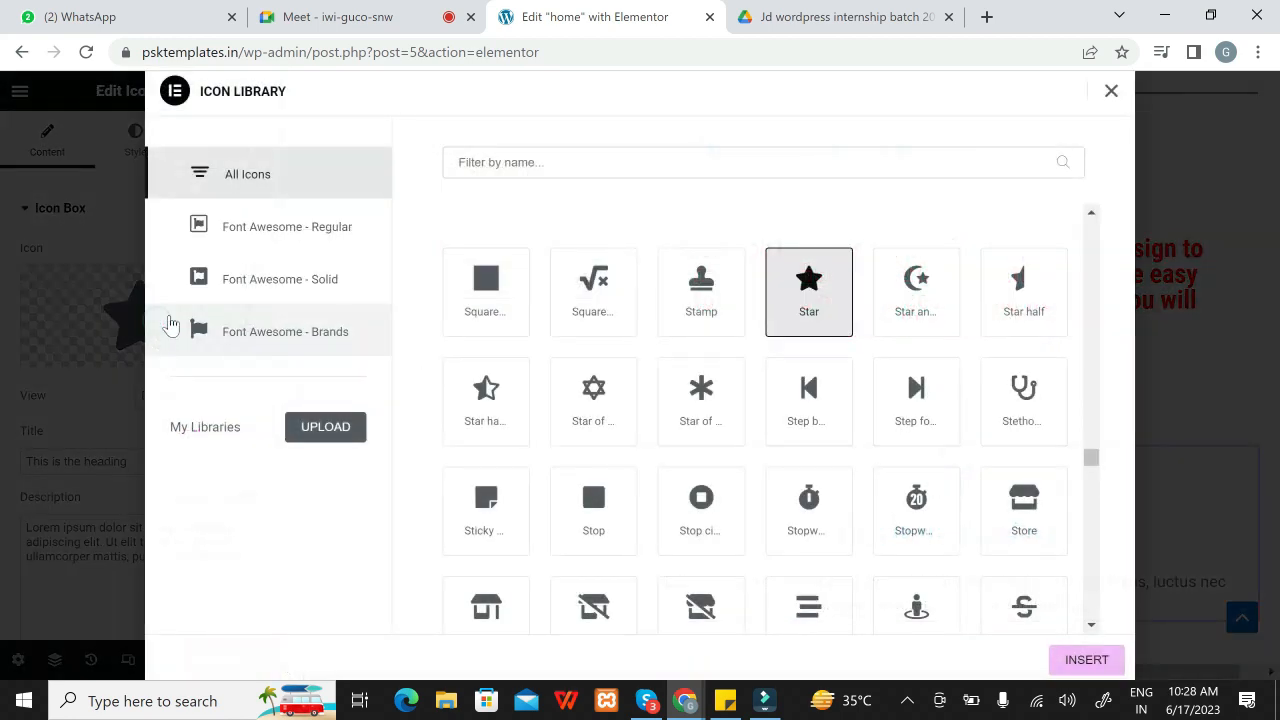
left_click(1112, 92)
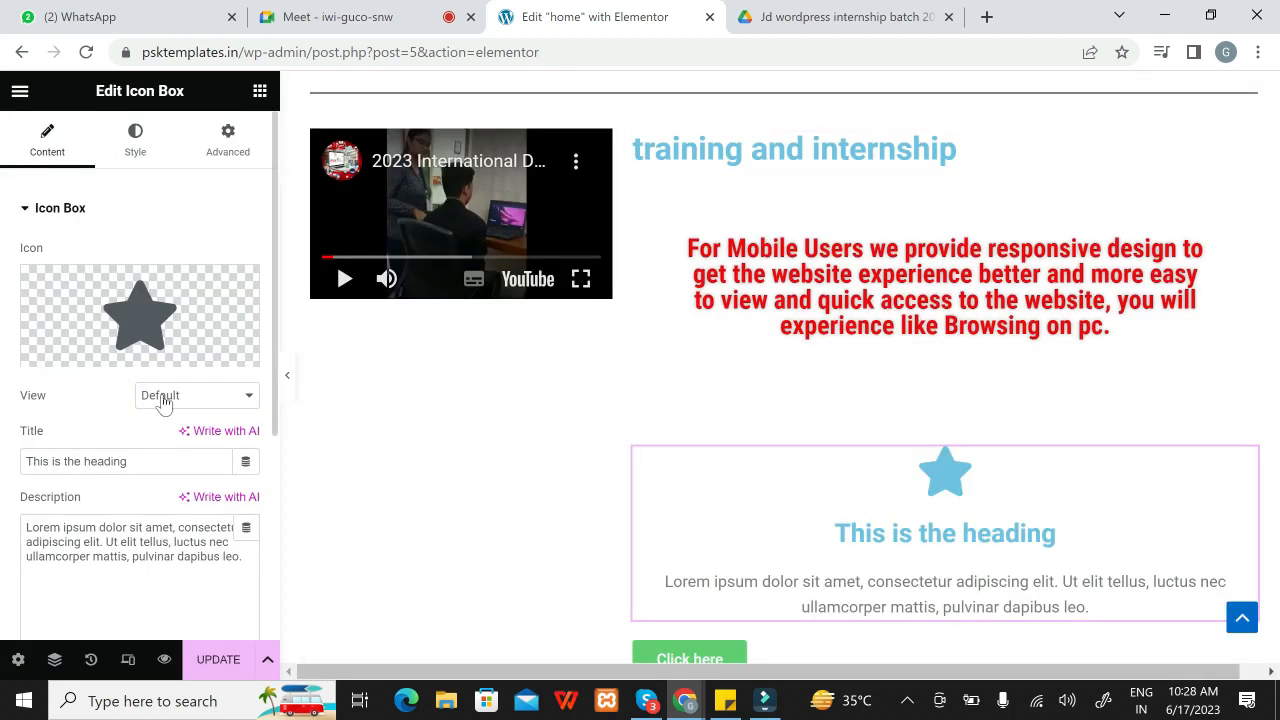
mouse_move(153, 333)
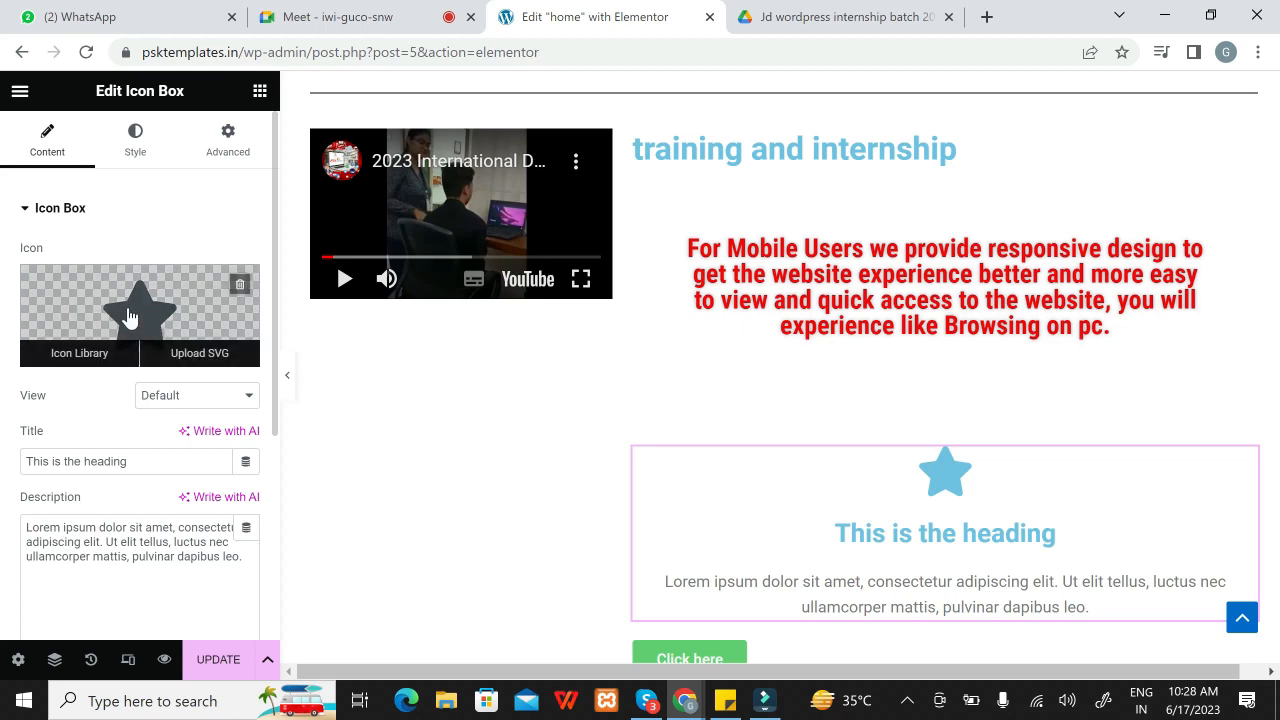
left_click(127, 316)
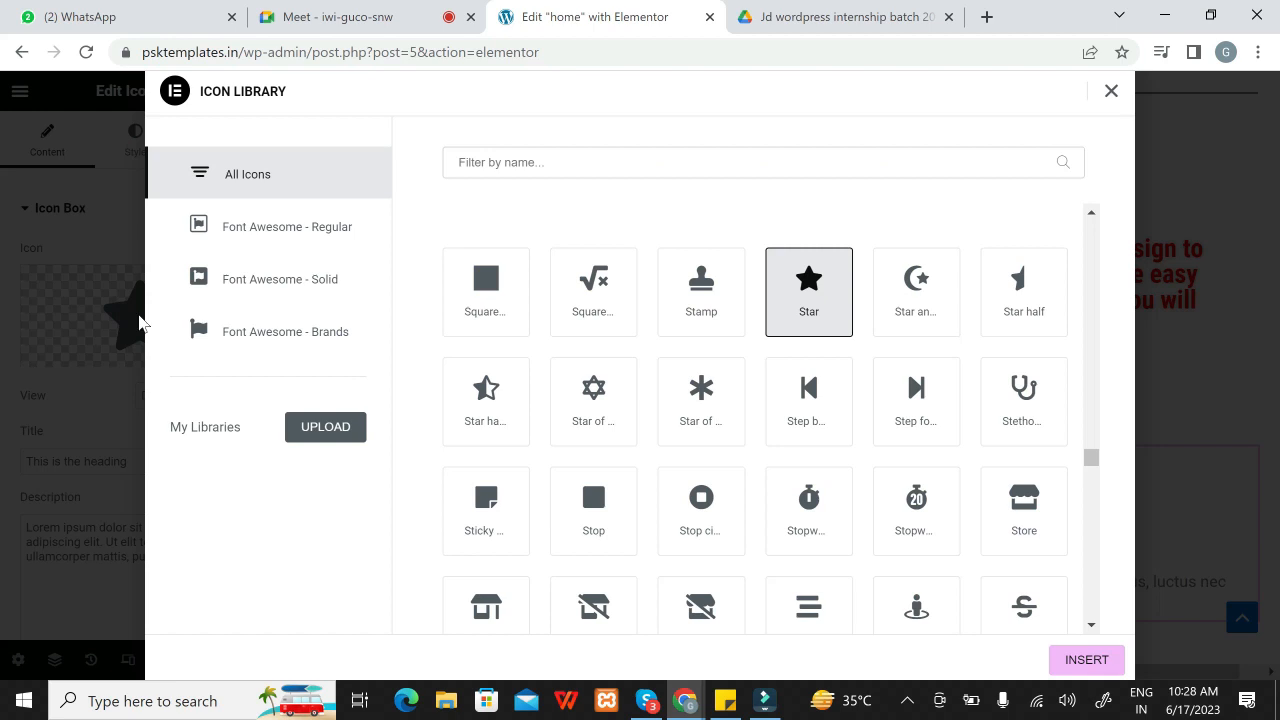
left_click(326, 430)
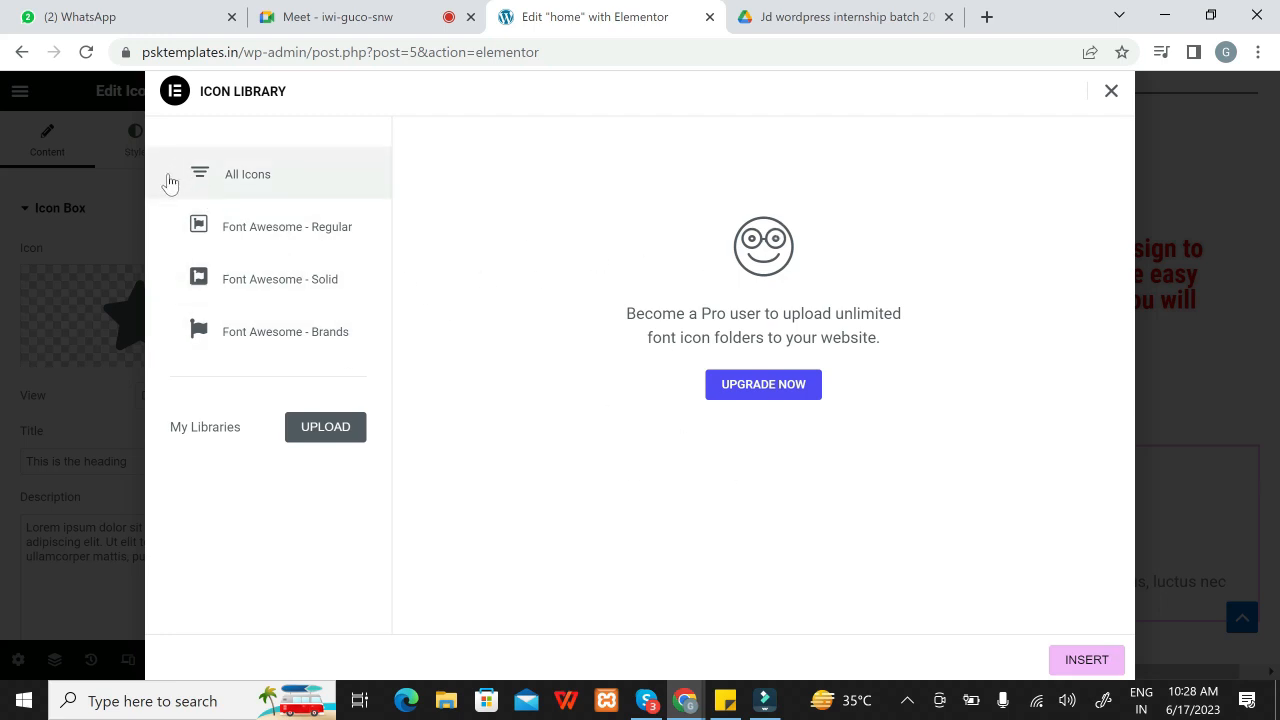
left_click(243, 188)
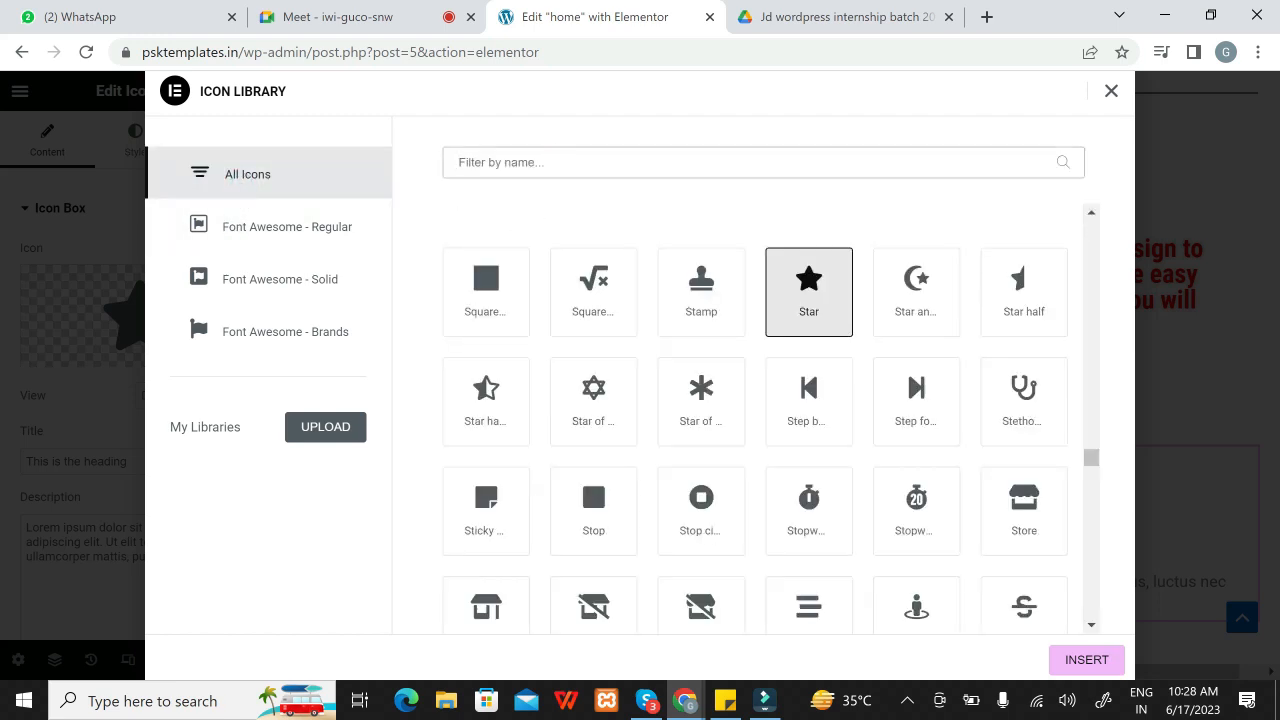
type("fac")
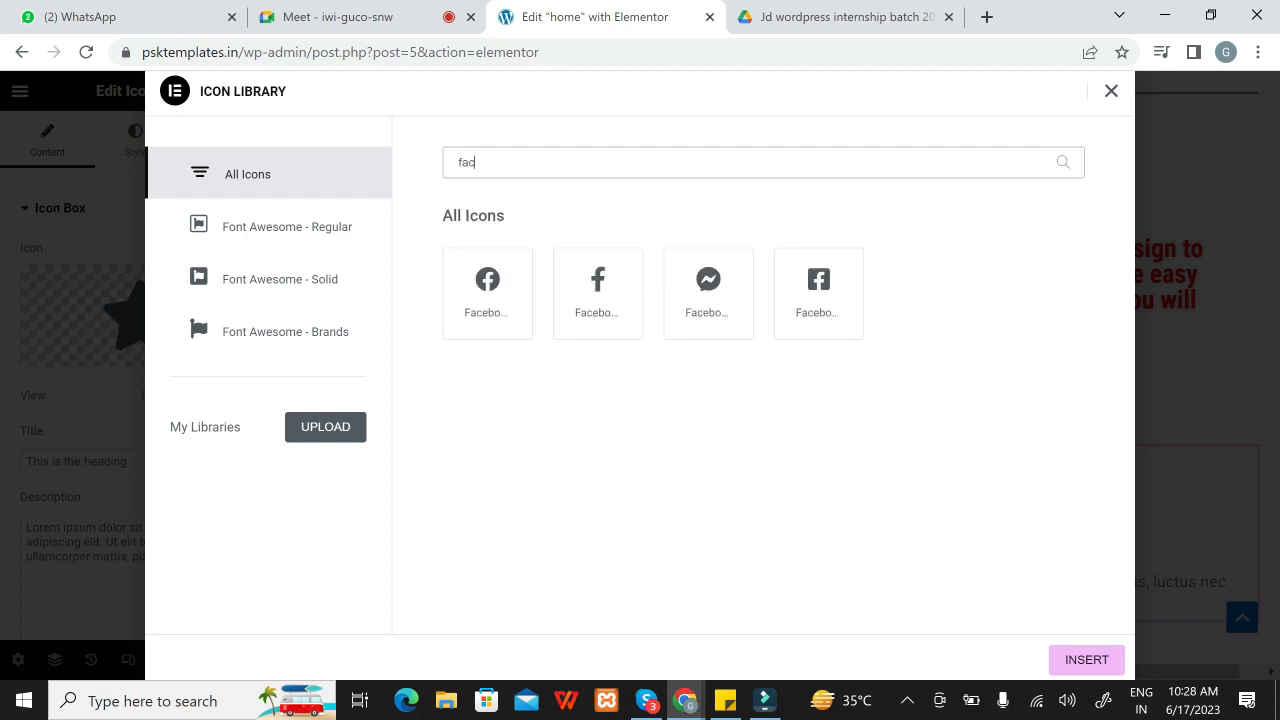
type("ebb")
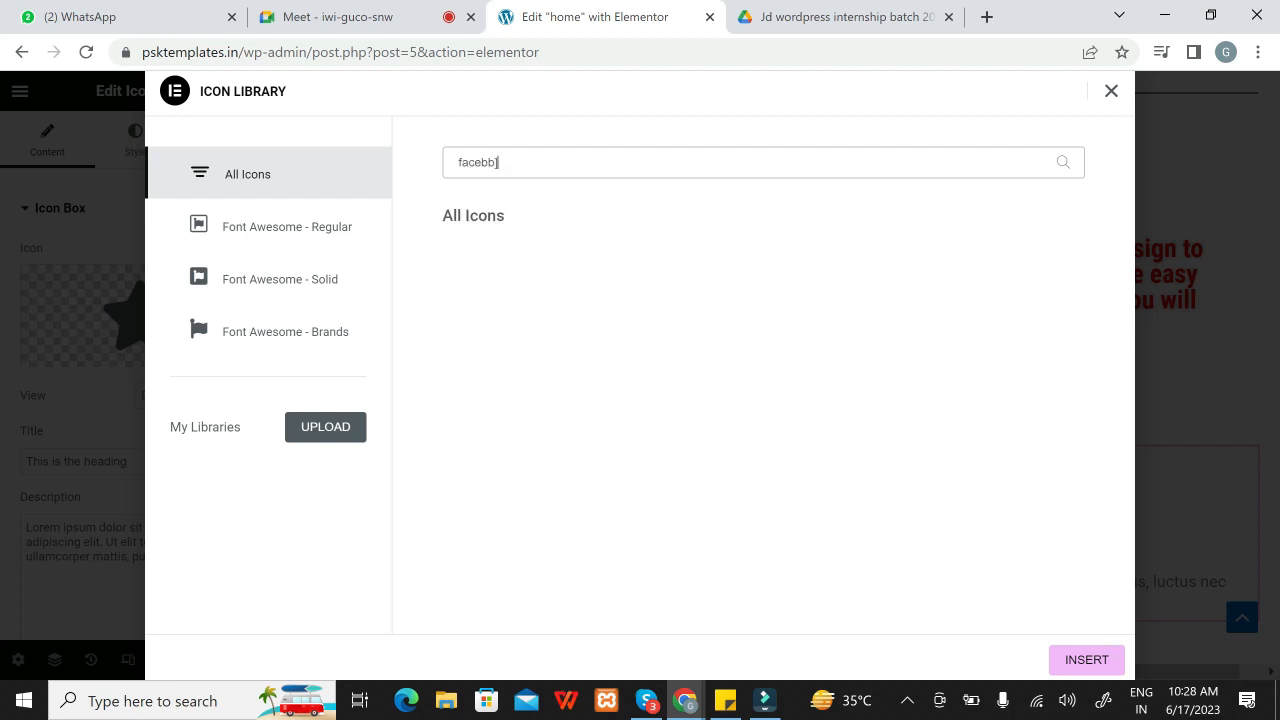
key("BackSpace")
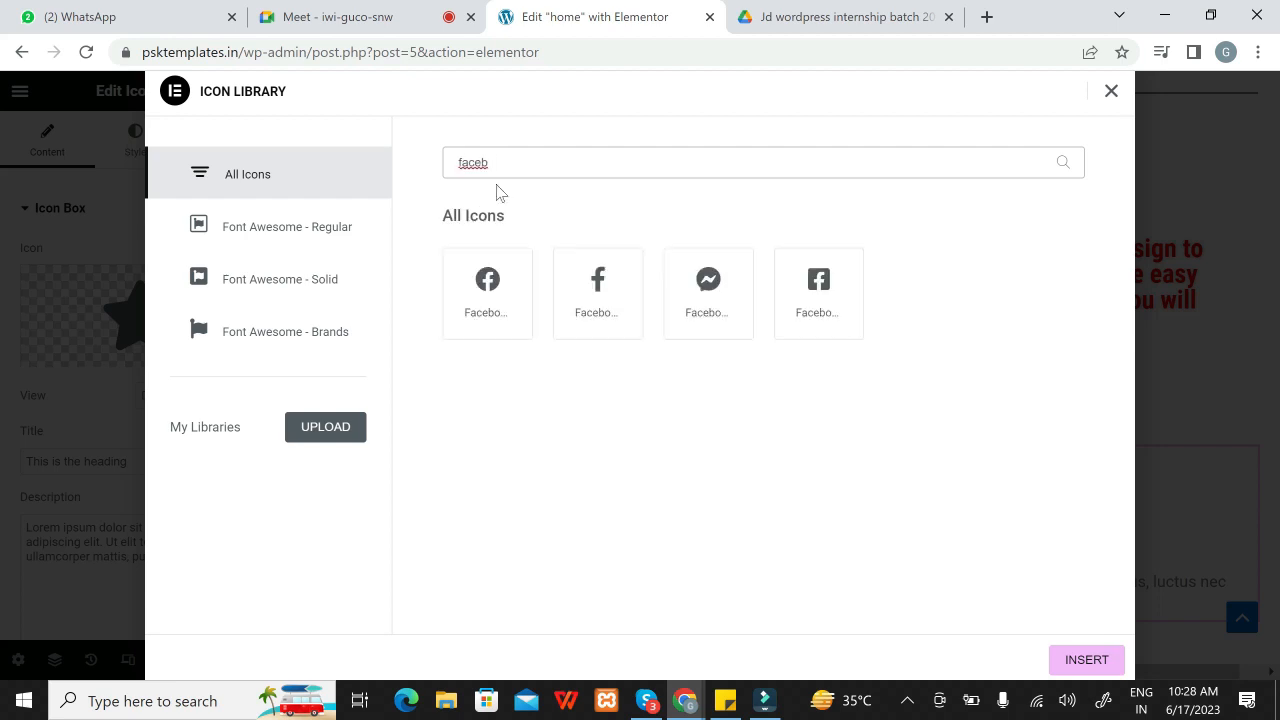
left_click(486, 285)
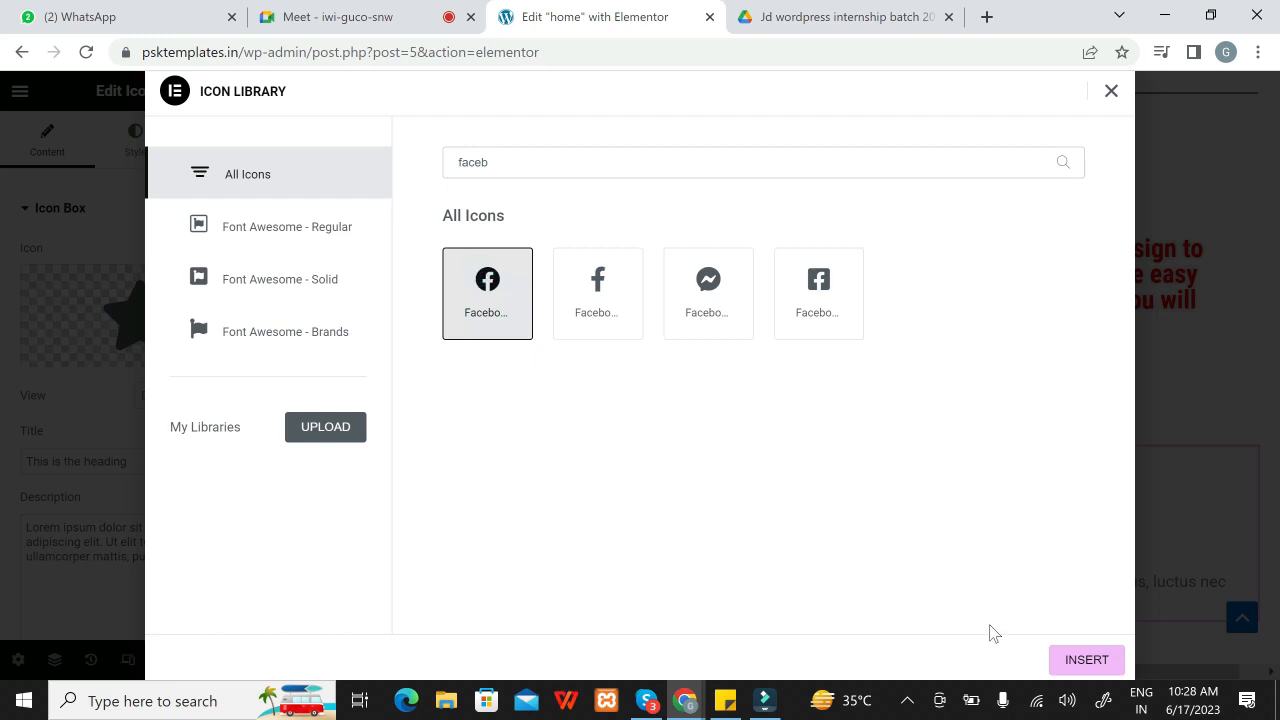
left_click(1063, 658)
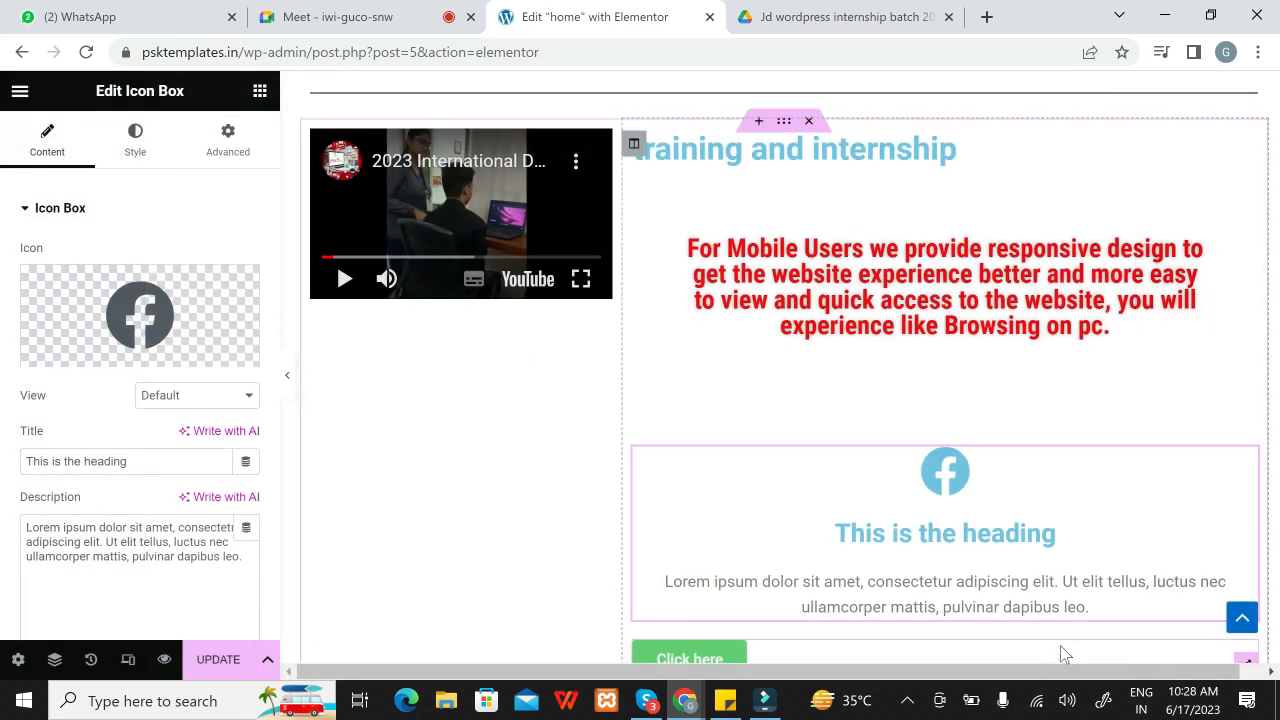
Step: Set the Facebook icon's normal primary color to the deeper blue #38B1E4
mouse_move(247, 346)
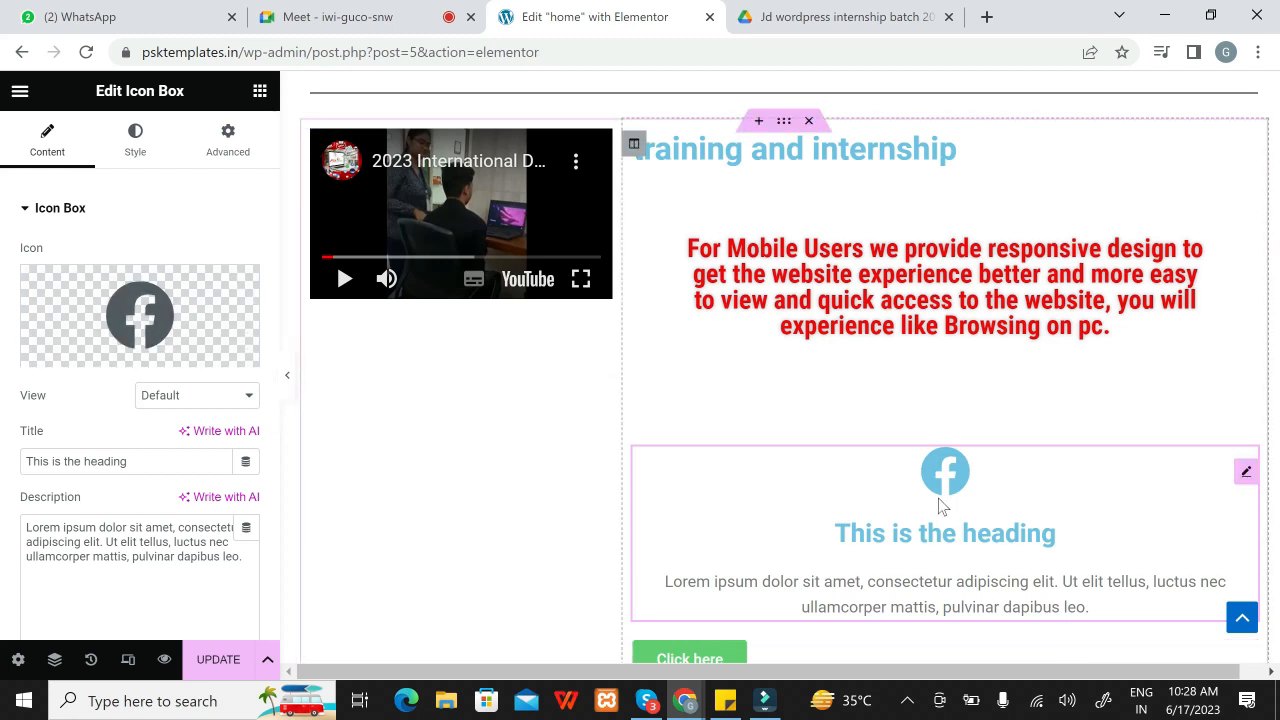
left_click(141, 152)
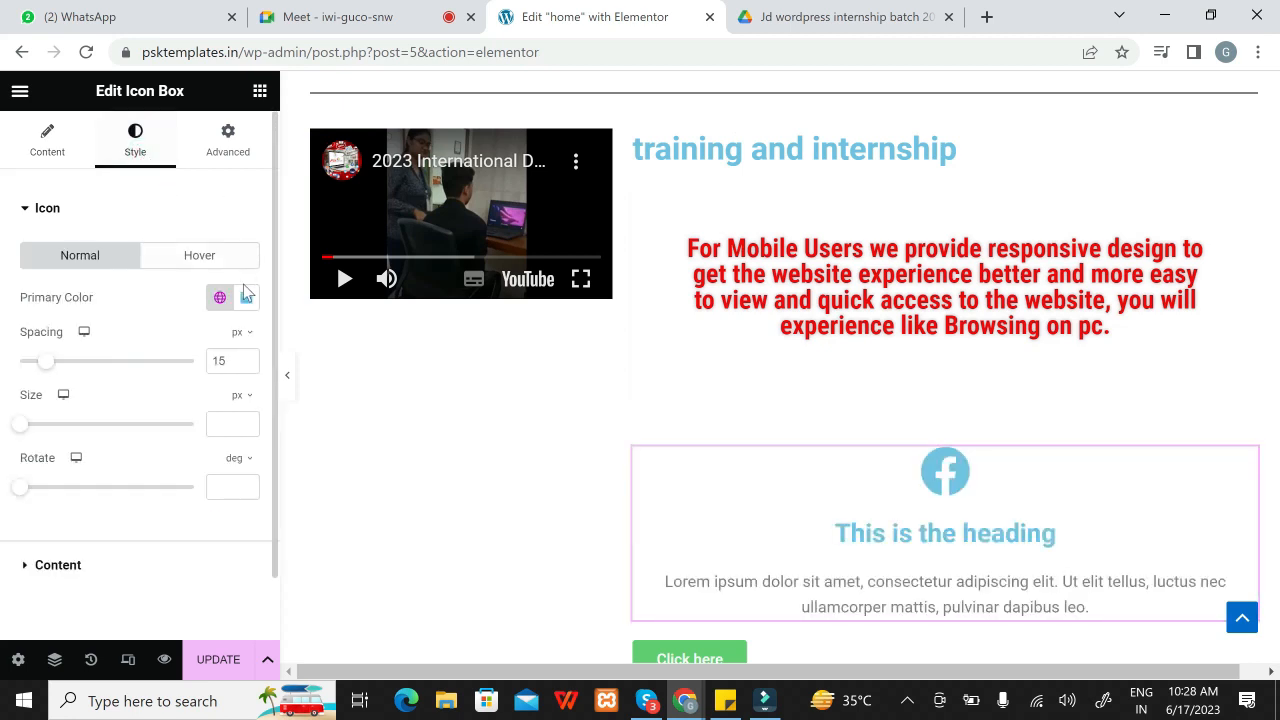
left_click(246, 296)
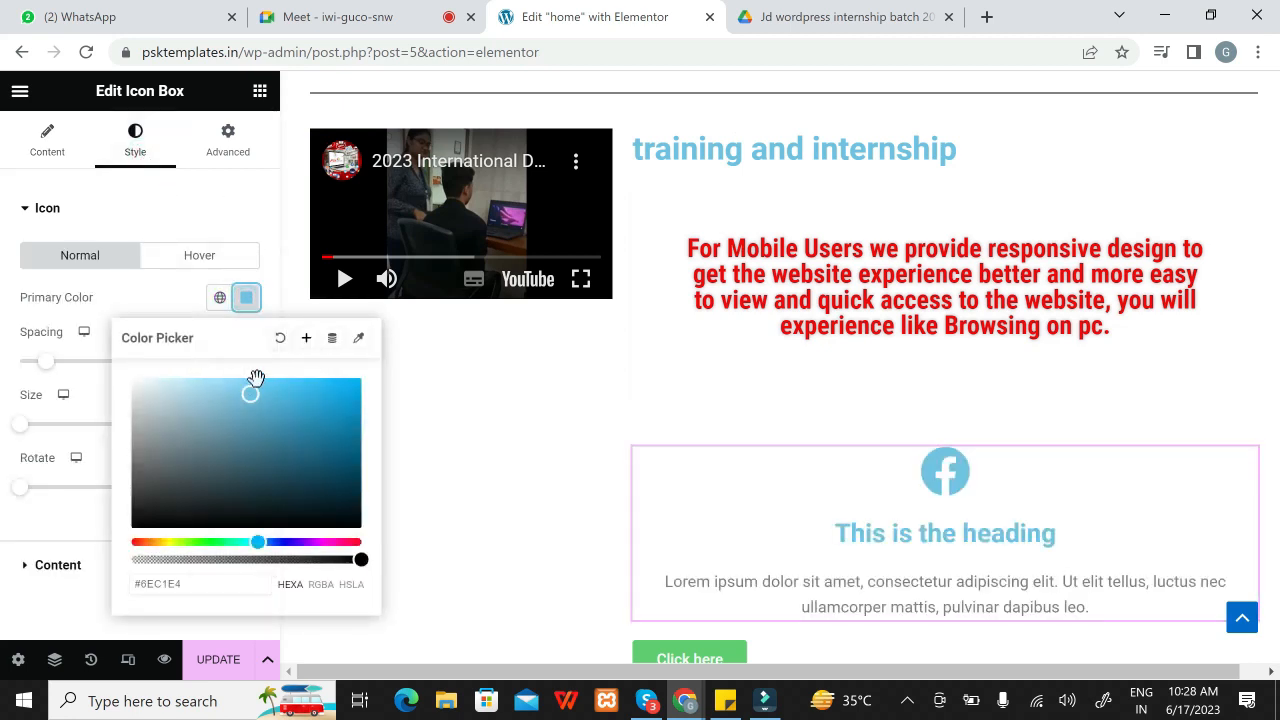
left_click_drag(251, 400, 290, 408)
left_click_drag(305, 396, 305, 394)
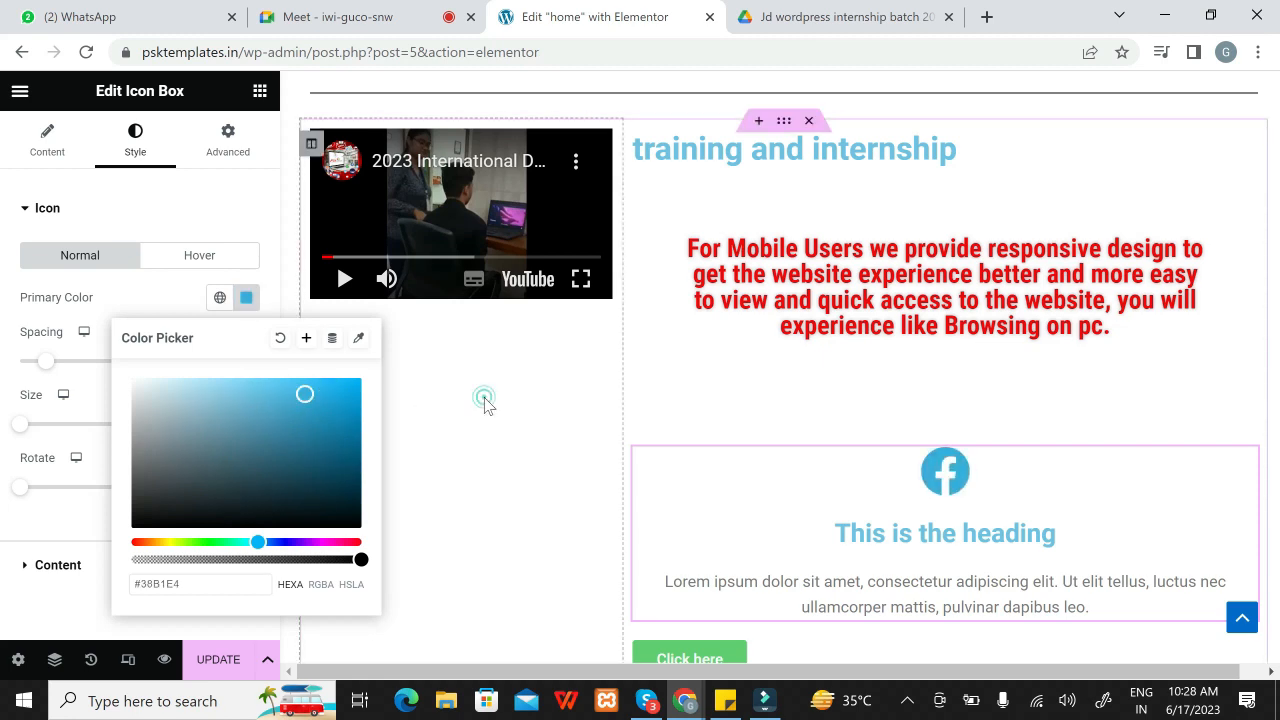
left_click(464, 452)
Step: Collapse the Pro widget group and reopen the Facebook icon box's content settings
left_click(248, 90)
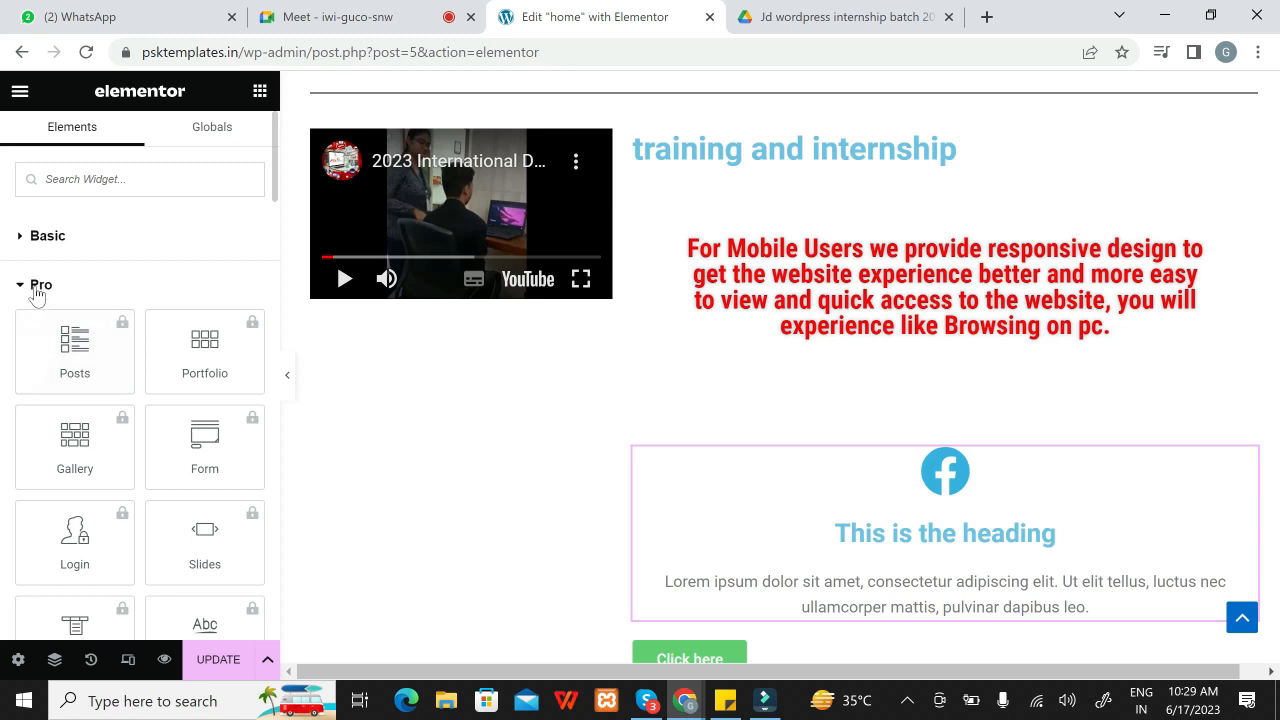
left_click(40, 286)
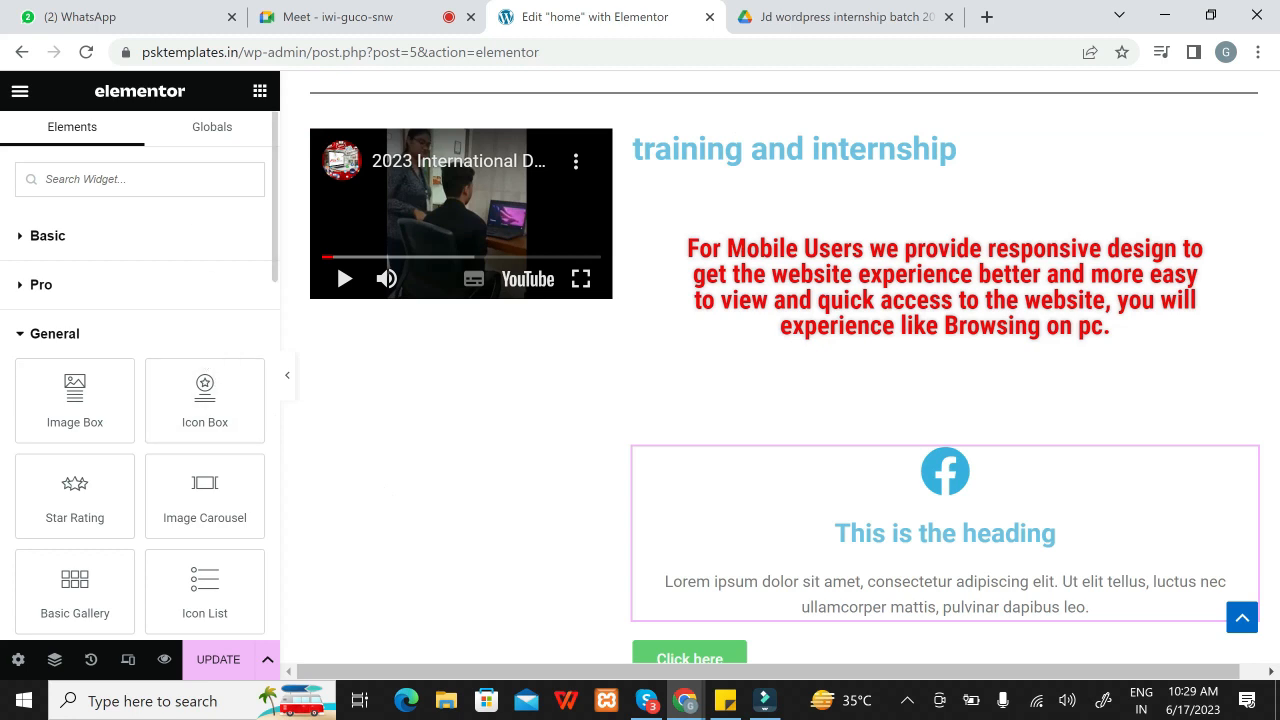
left_click(809, 560)
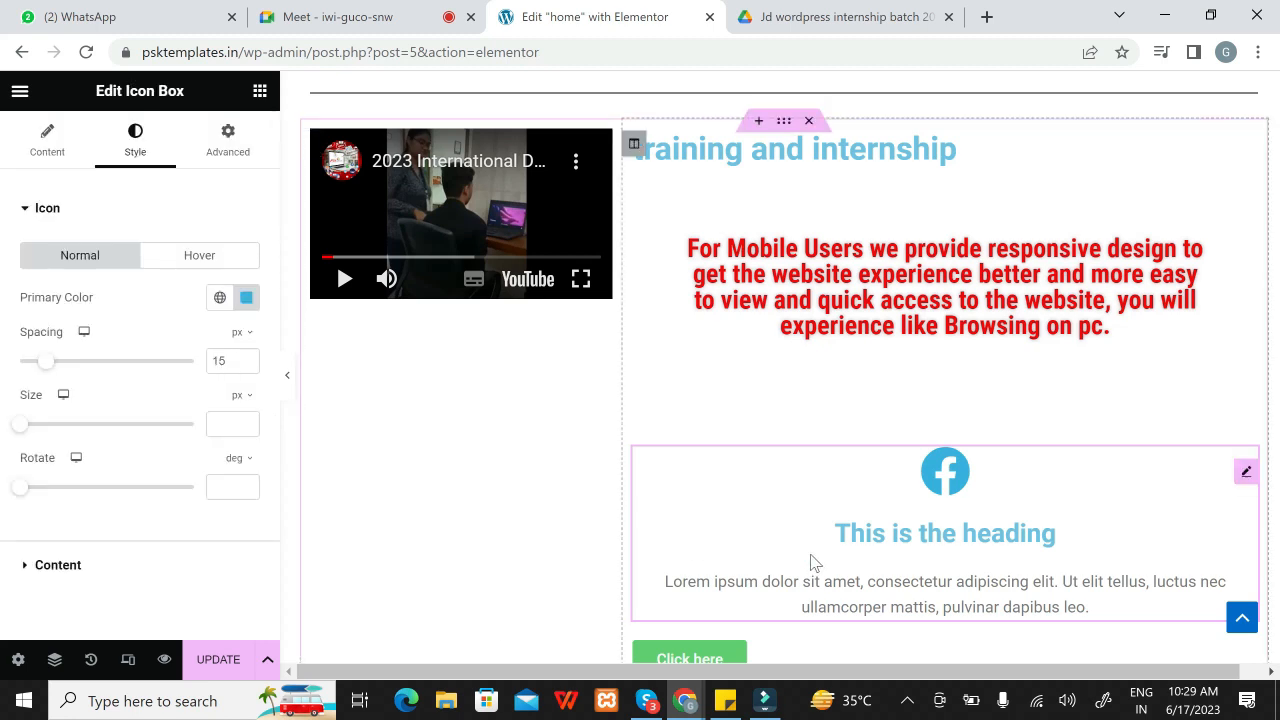
left_click(48, 155)
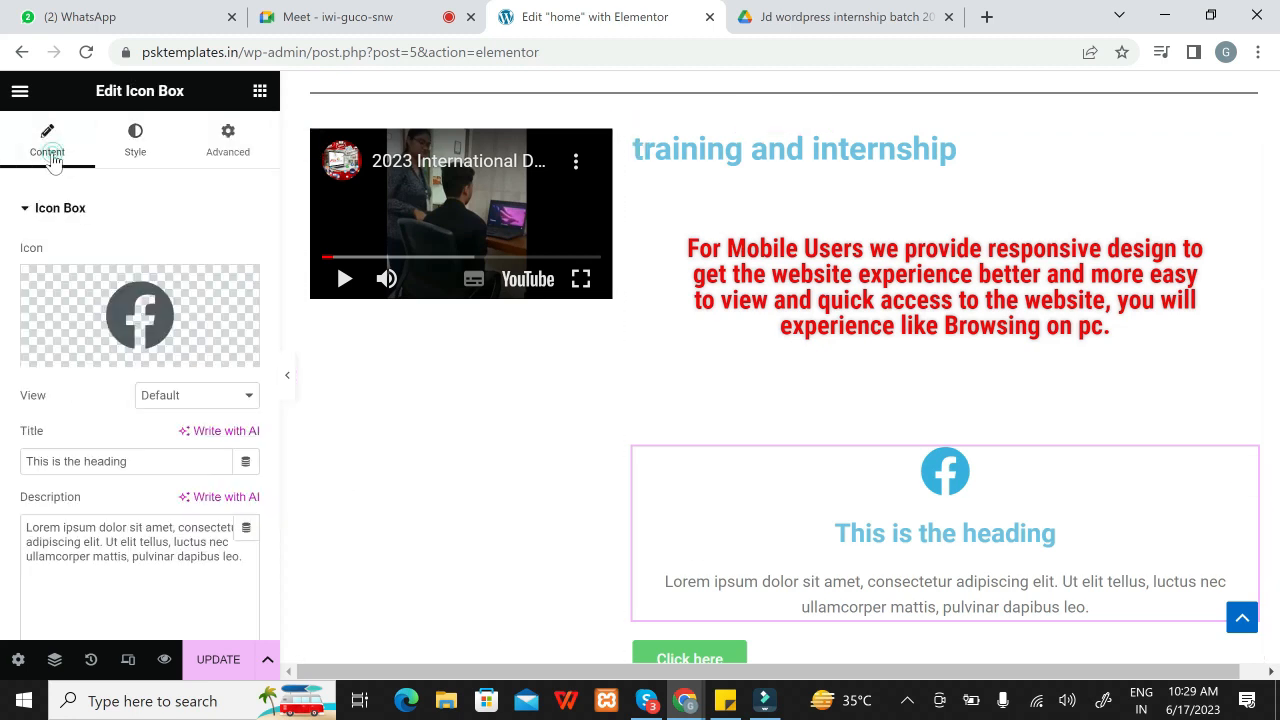
mouse_move(195, 303)
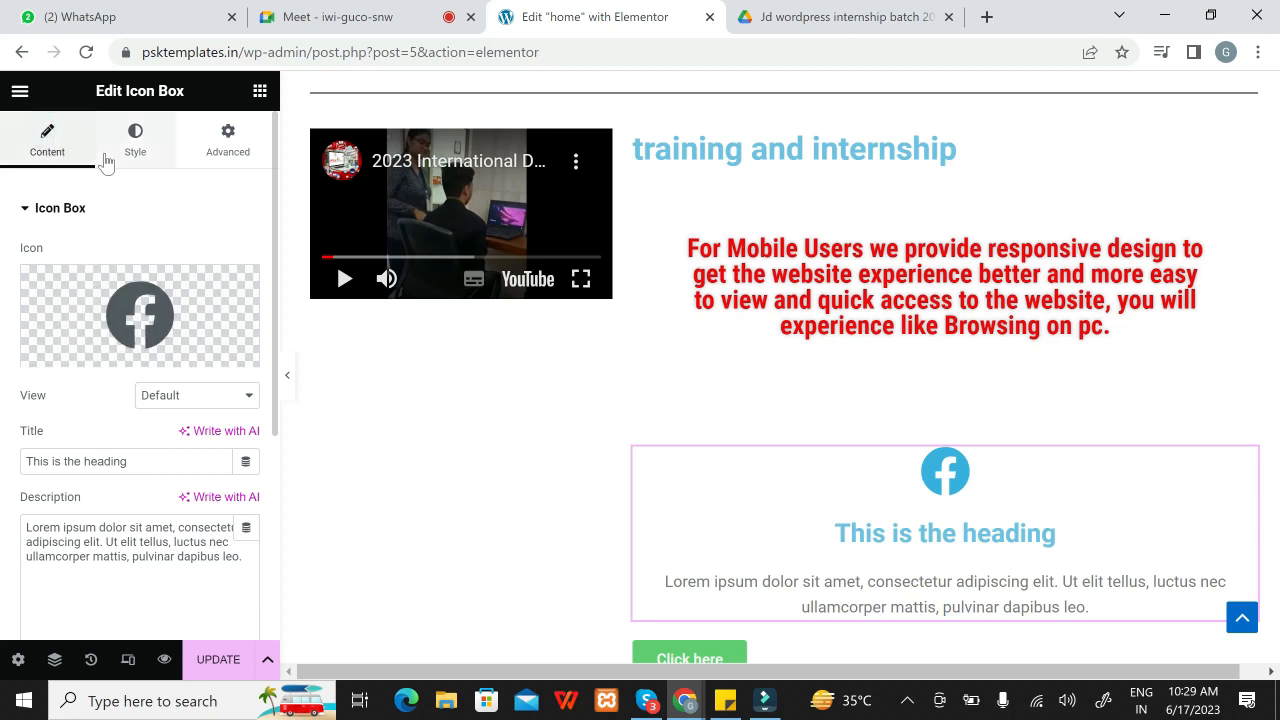
Step: View the icon box's style and advanced settings, and set the browser zoom to 90%
left_click(150, 152)
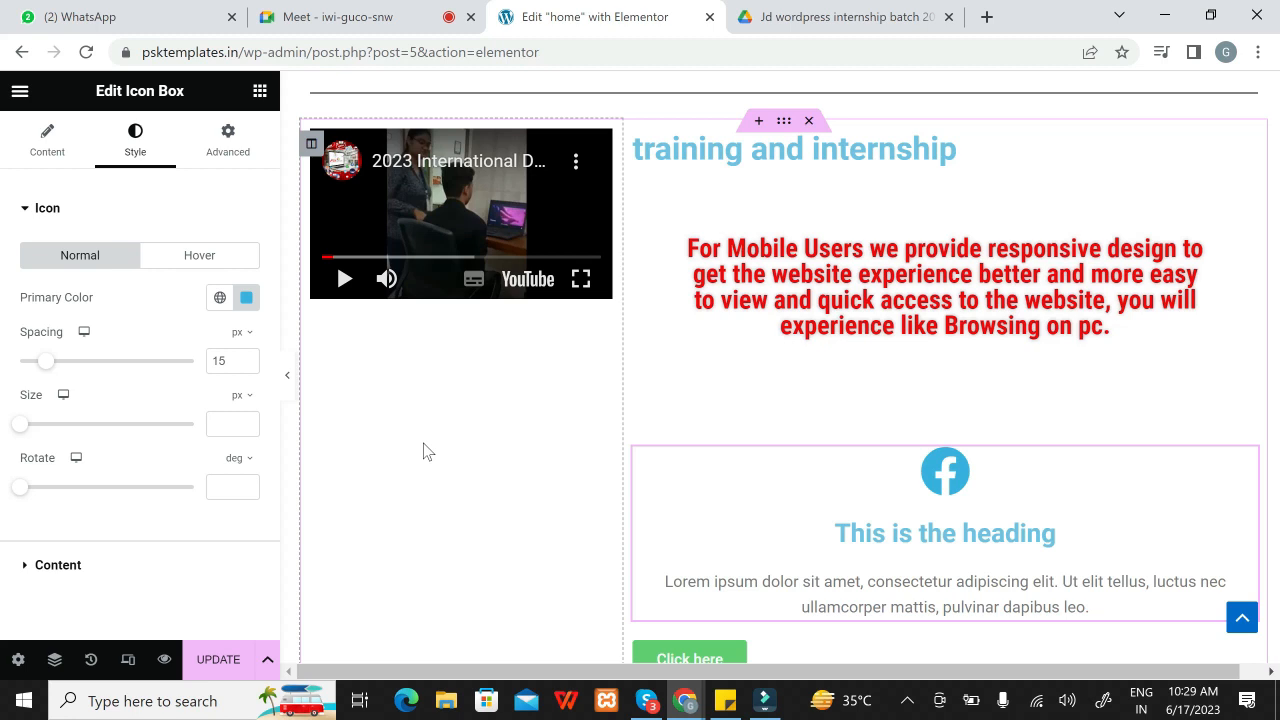
left_click(229, 140)
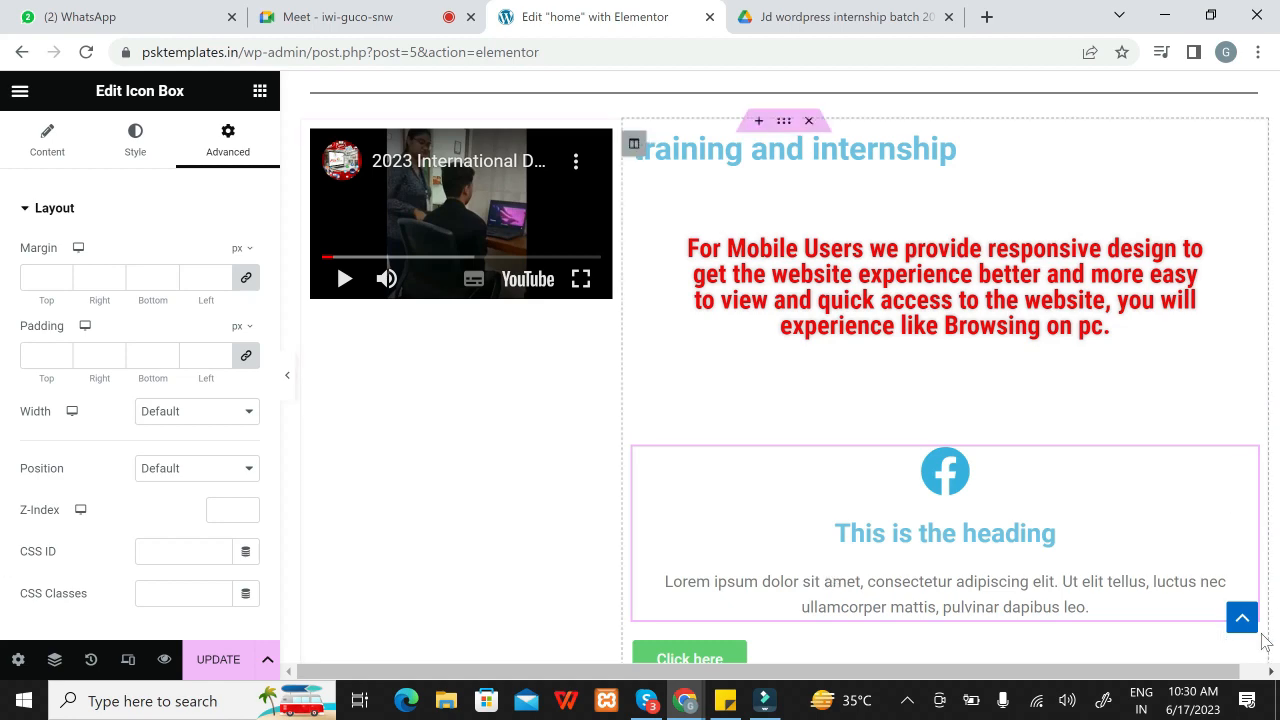
left_click(1258, 52)
left_click(1127, 265)
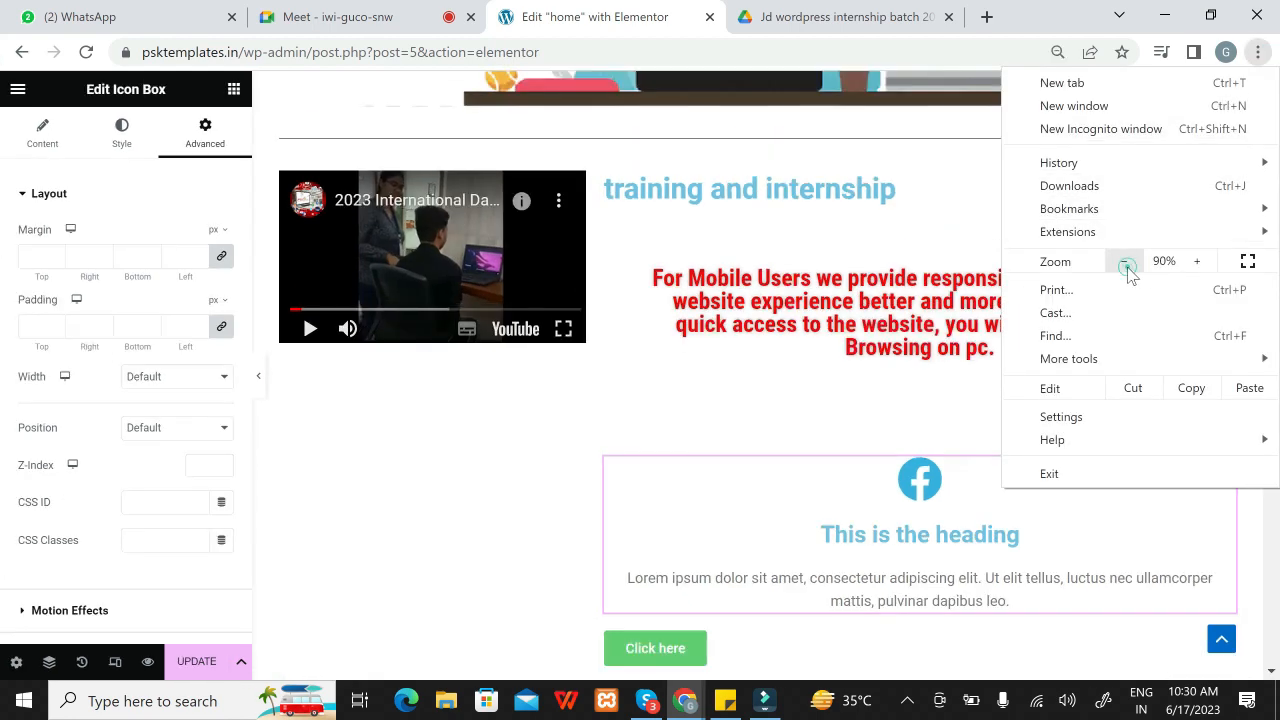
left_click(1127, 265)
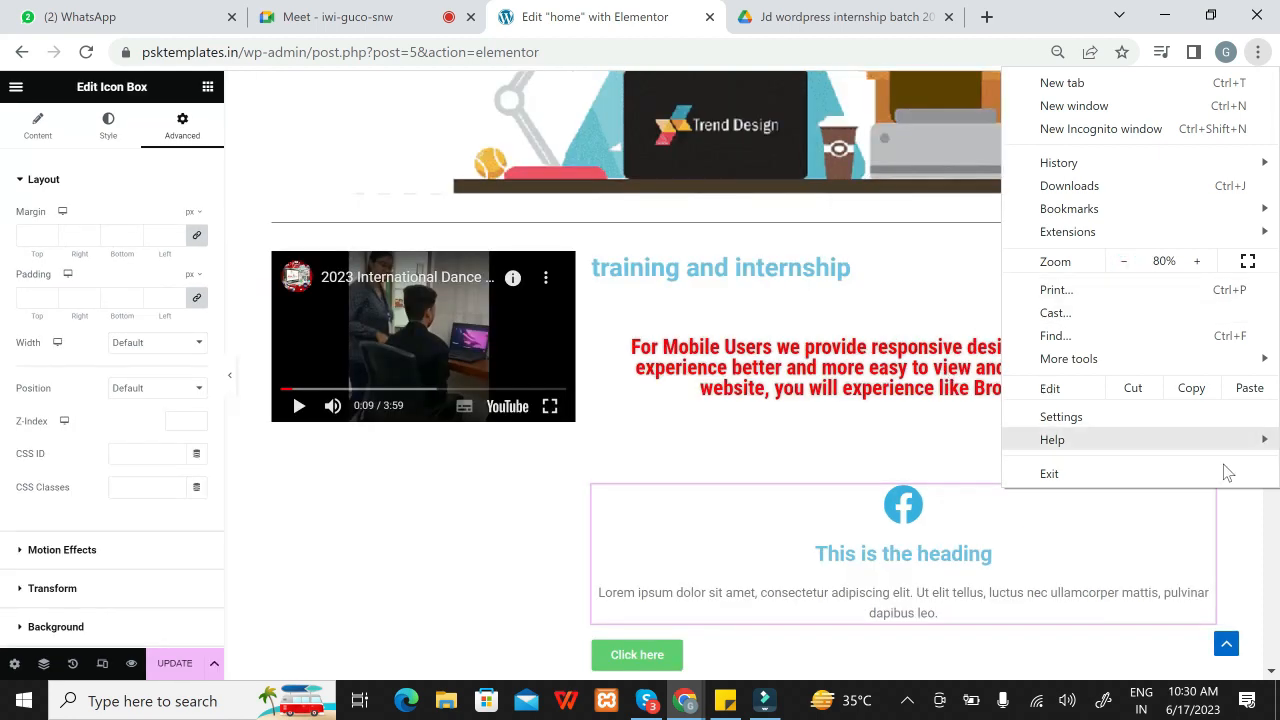
left_click(1197, 261)
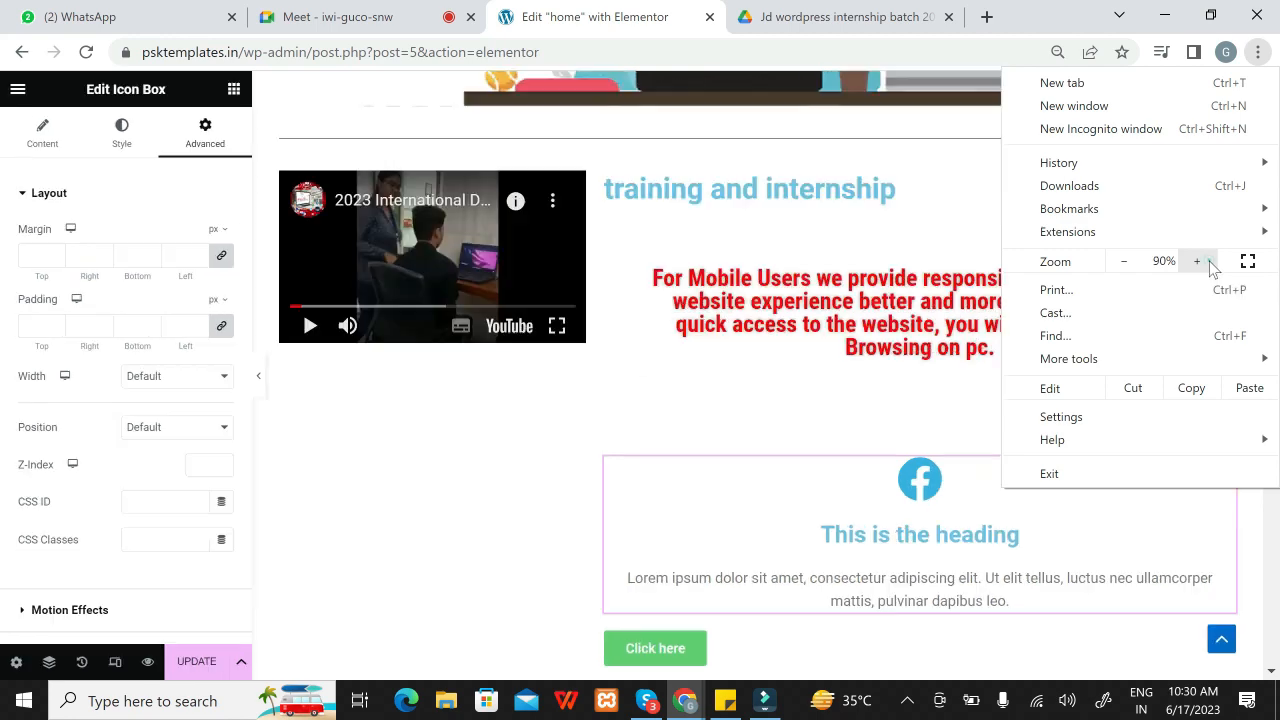
Step: Add a new section with four equal columns below the Google map
left_click(1265, 553)
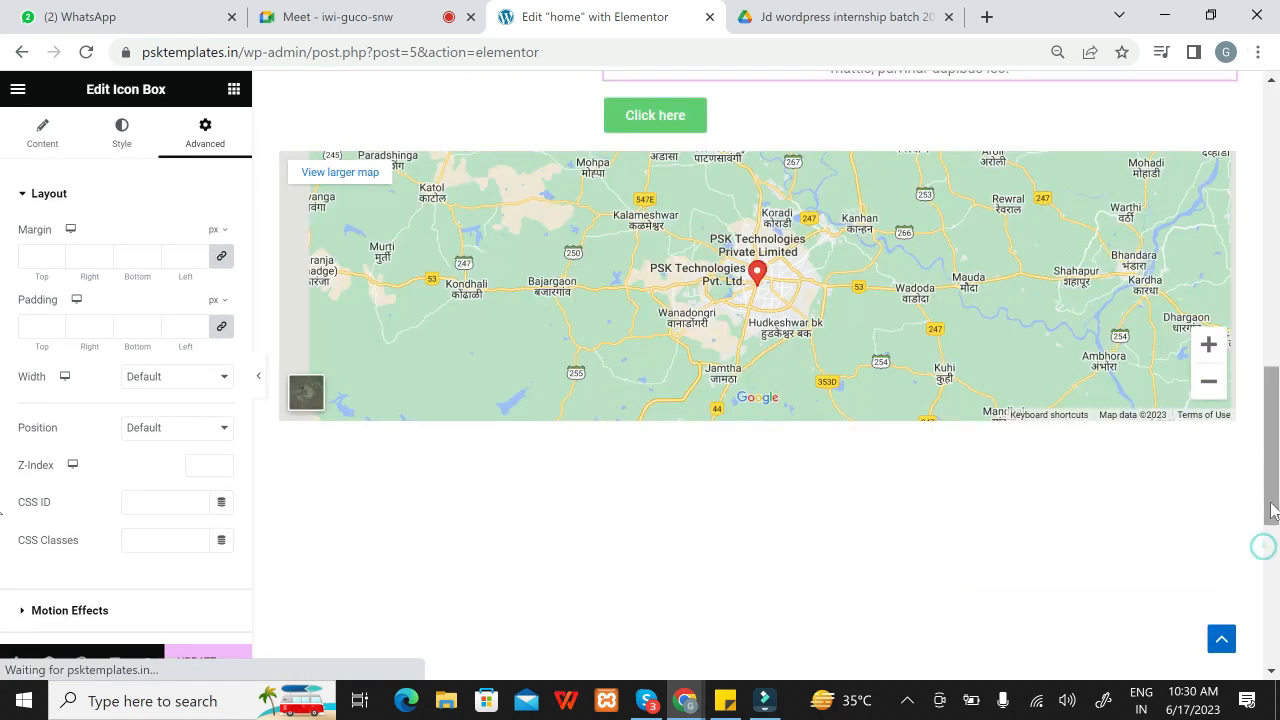
left_click_drag(1273, 499, 1279, 574)
left_click(748, 624)
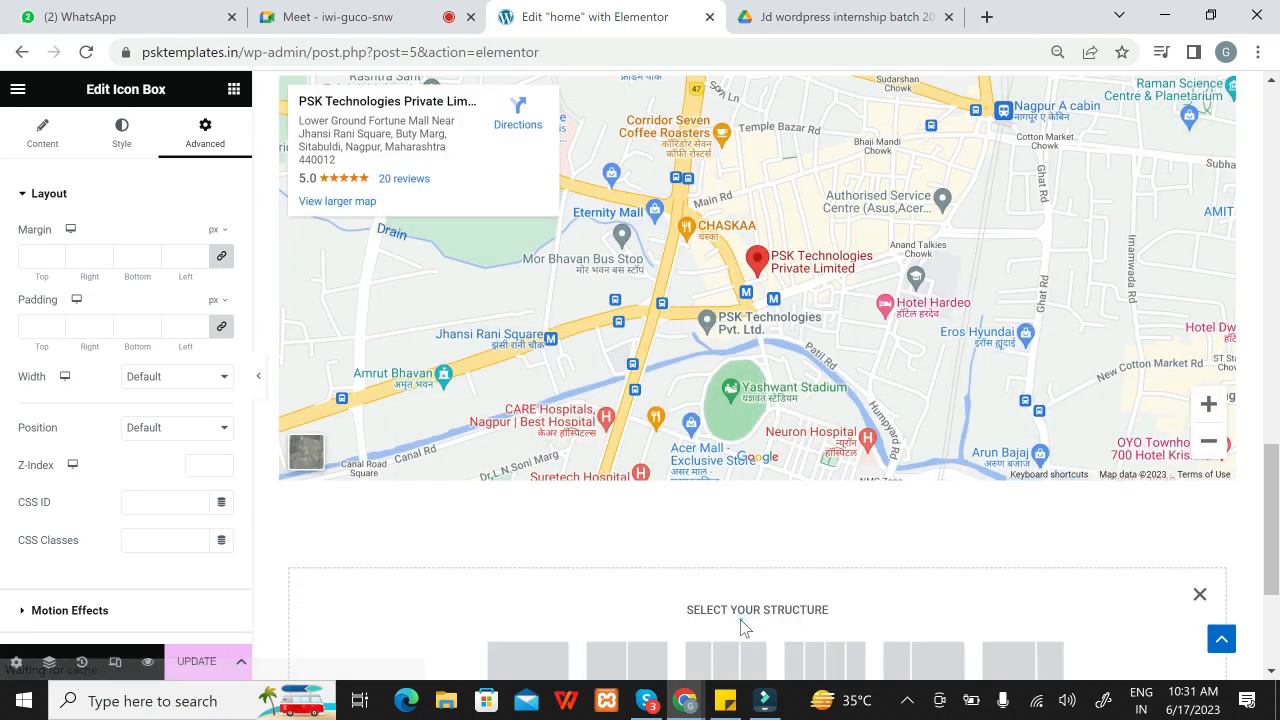
scroll(1268, 478, "down", 3)
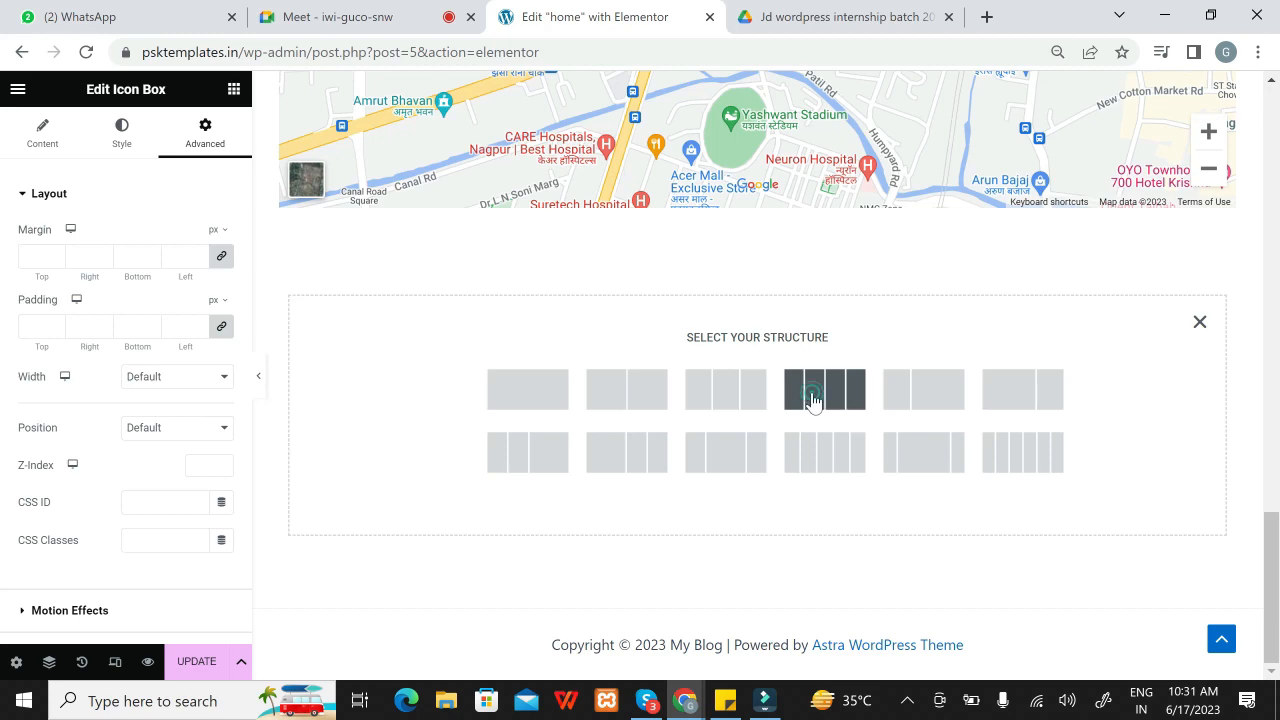
left_click(813, 400)
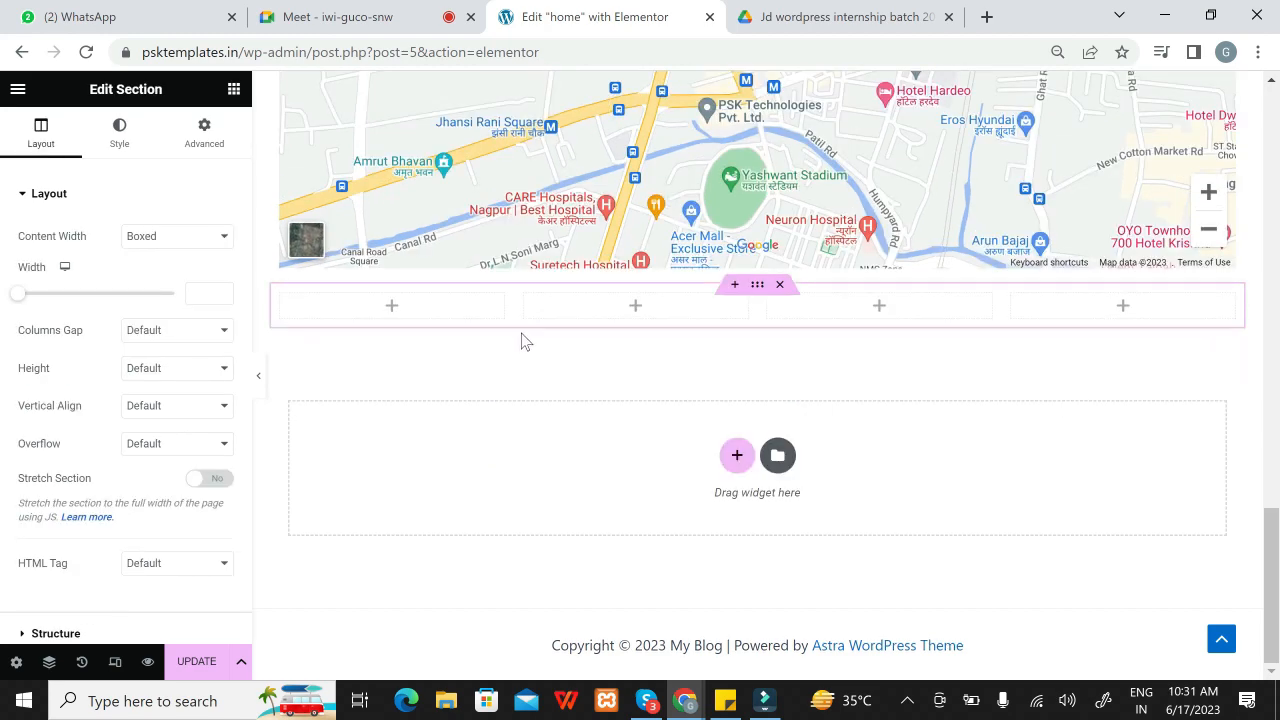
Step: Place an Image widget from the Basic group in the first column of the new four-column section
left_click(429, 312)
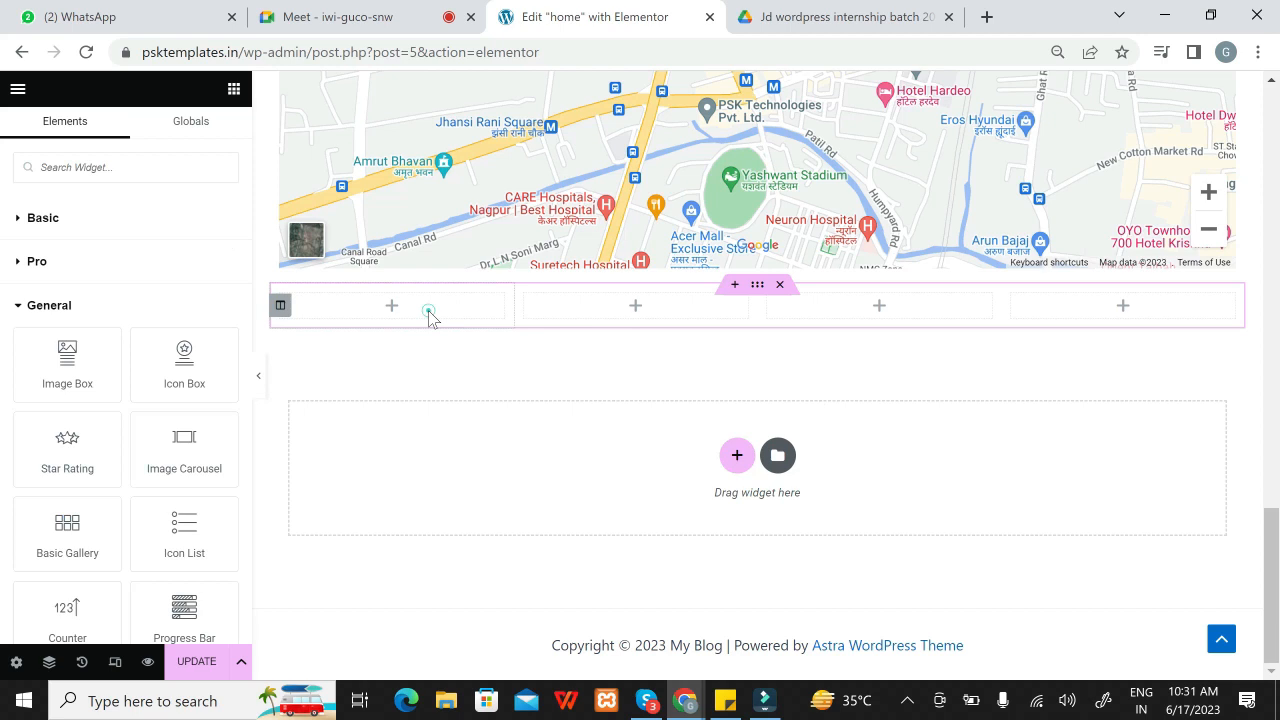
left_click(590, 314)
left_click(822, 302)
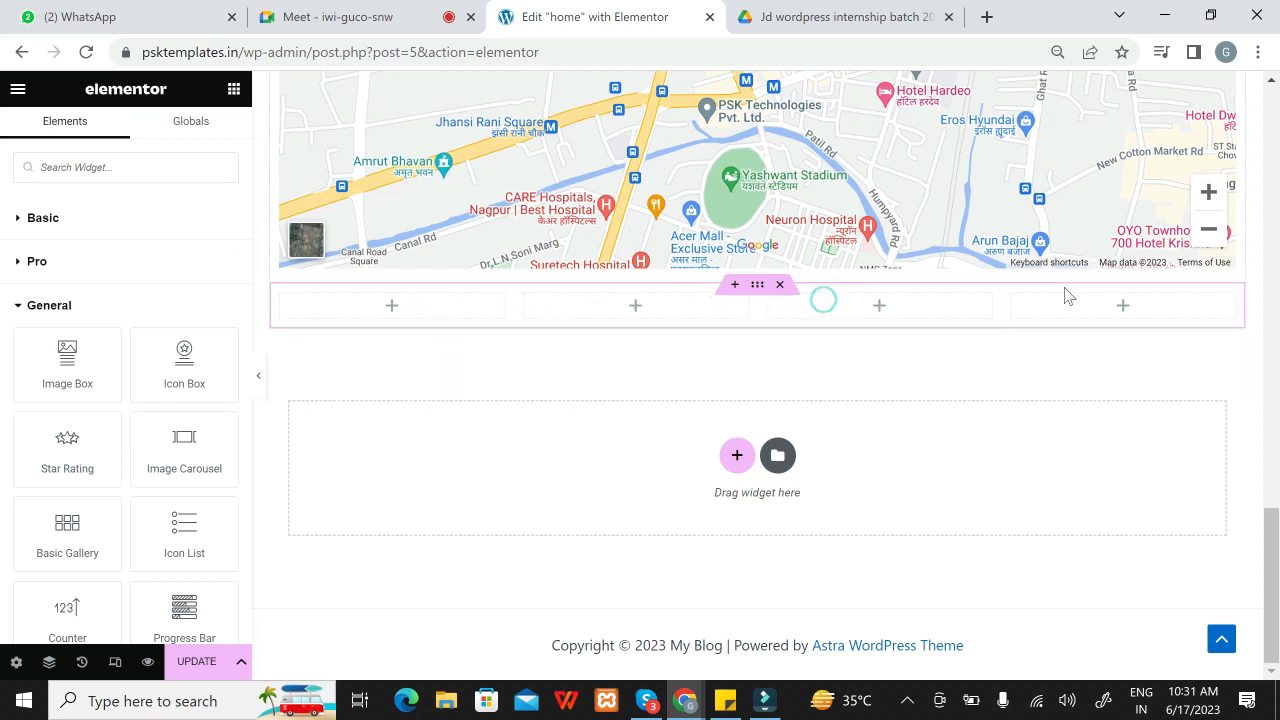
left_click(1093, 306)
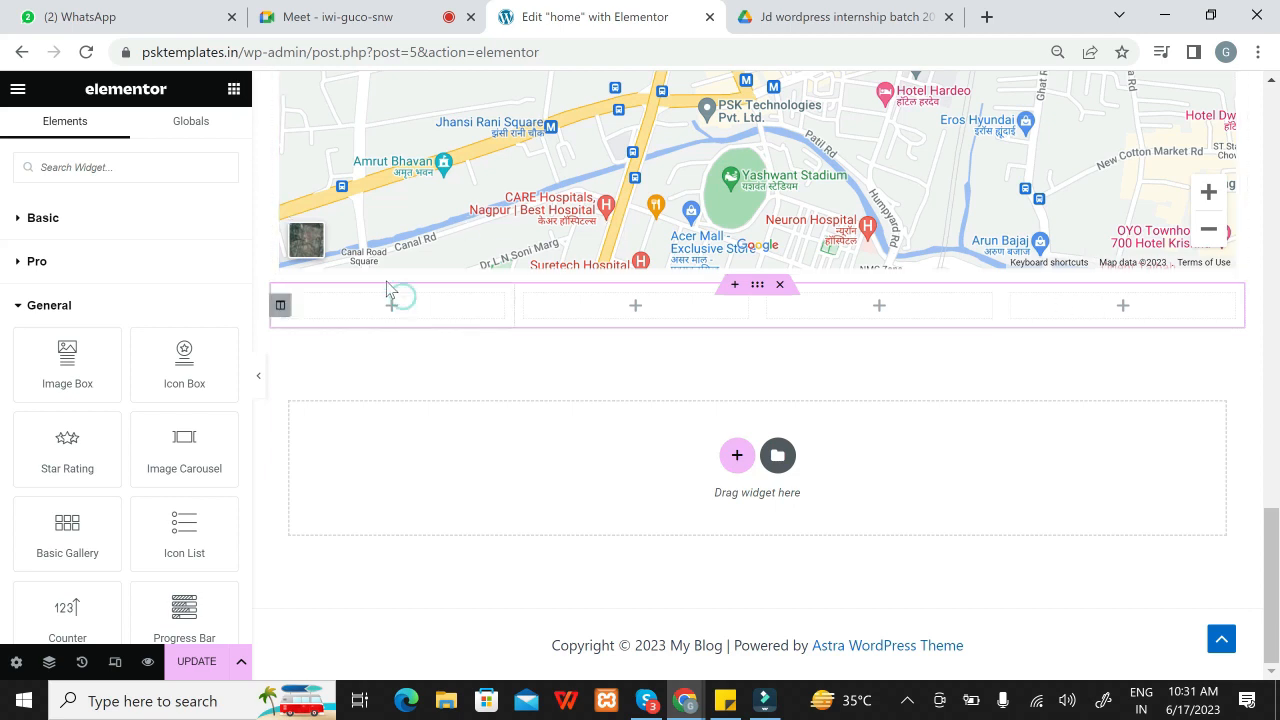
left_click(52, 234)
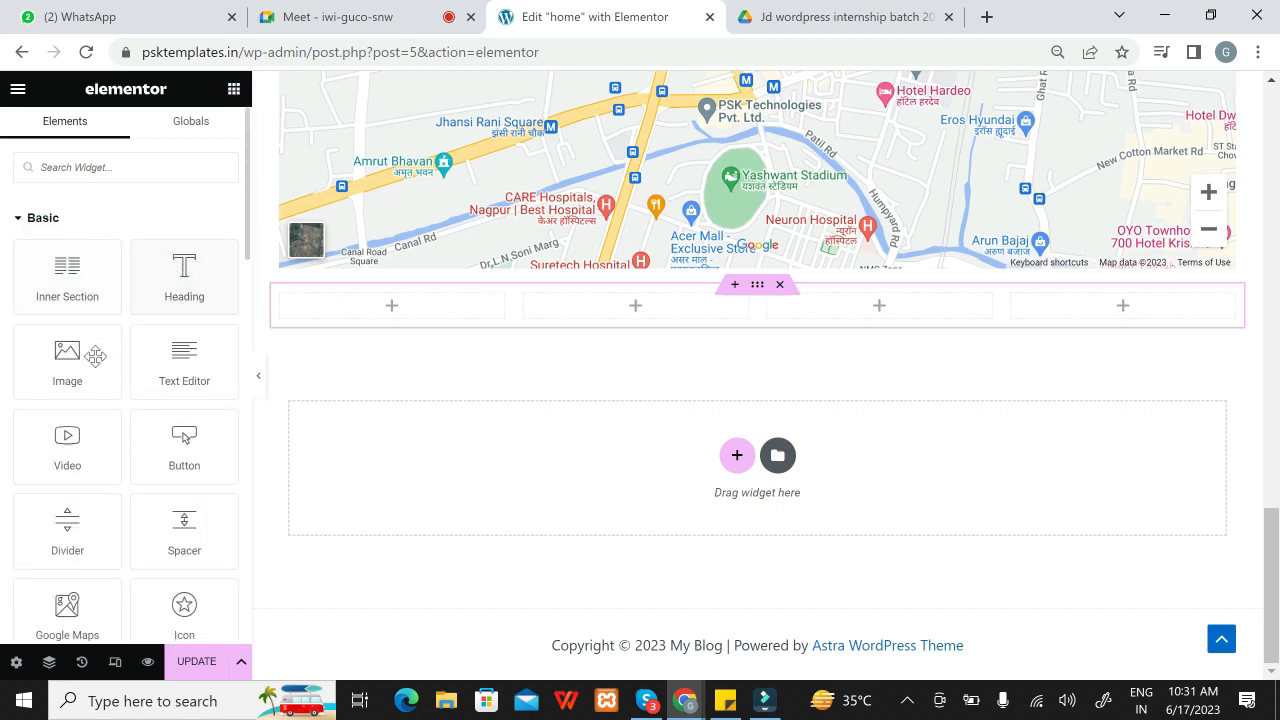
left_click_drag(95, 356, 345, 306)
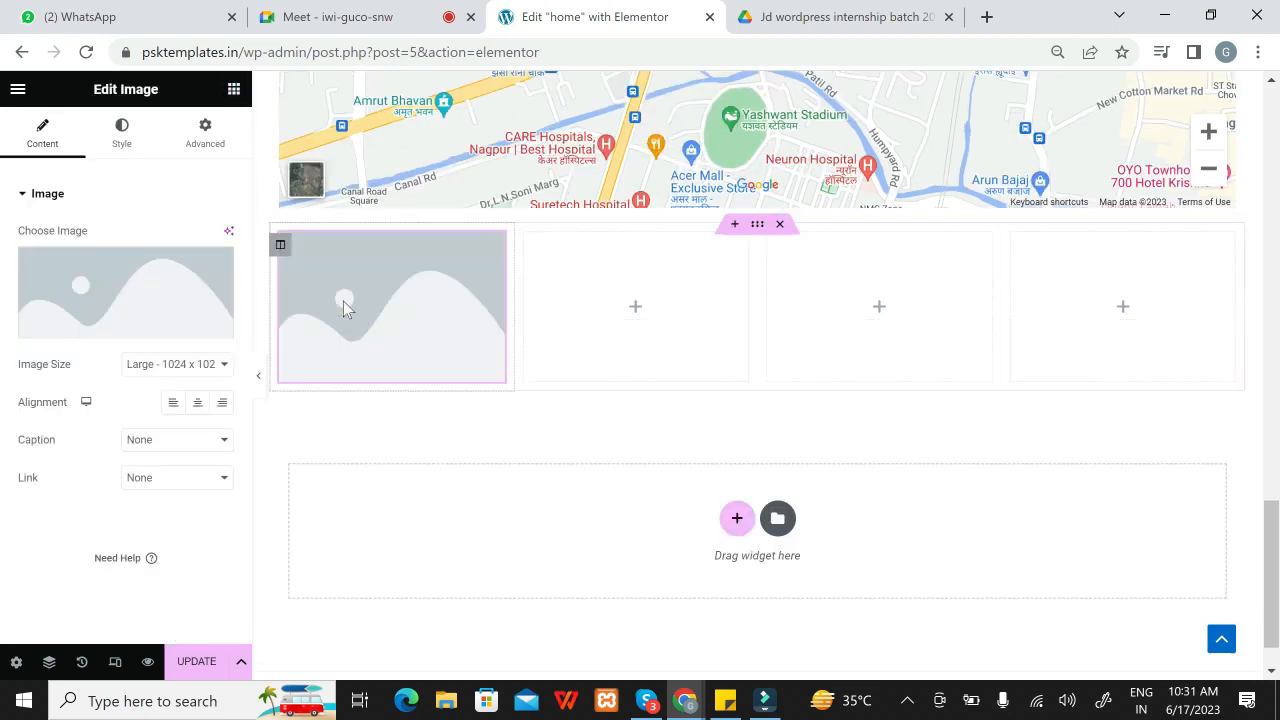
Step: Place a Button widget in the section's second column and duplicate it within that column
left_click(233, 88)
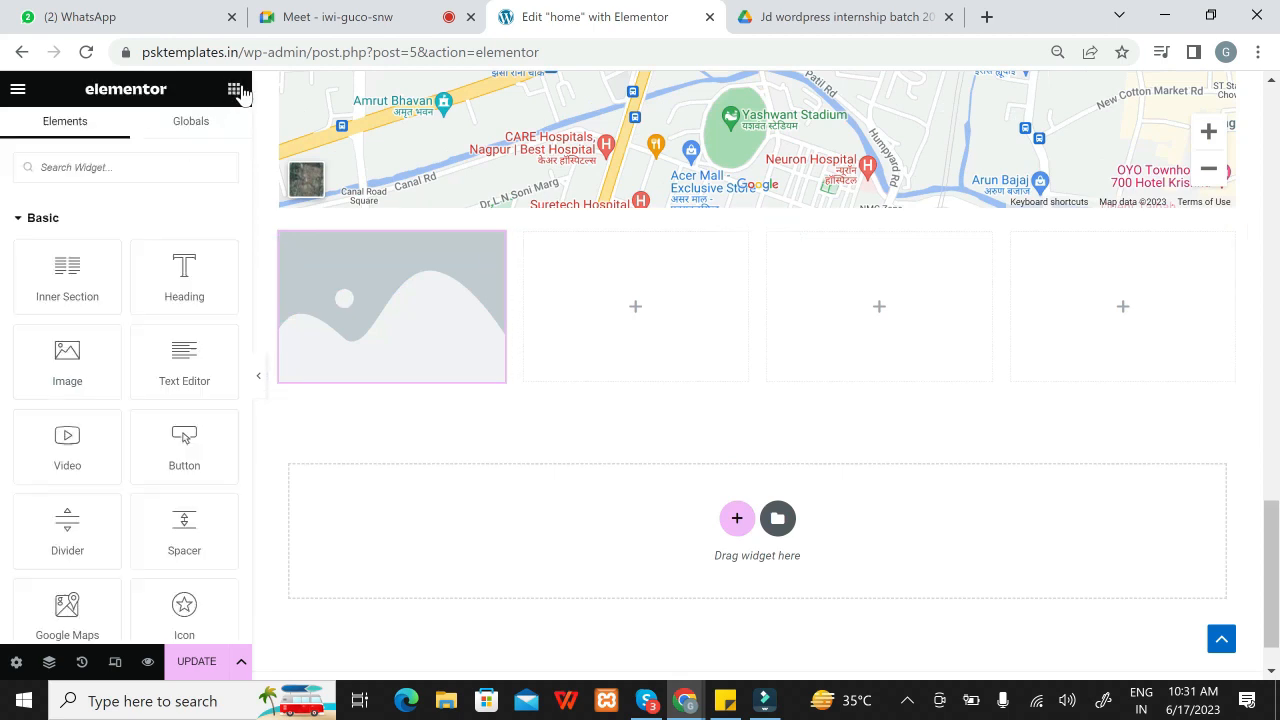
left_click_drag(183, 440, 647, 314)
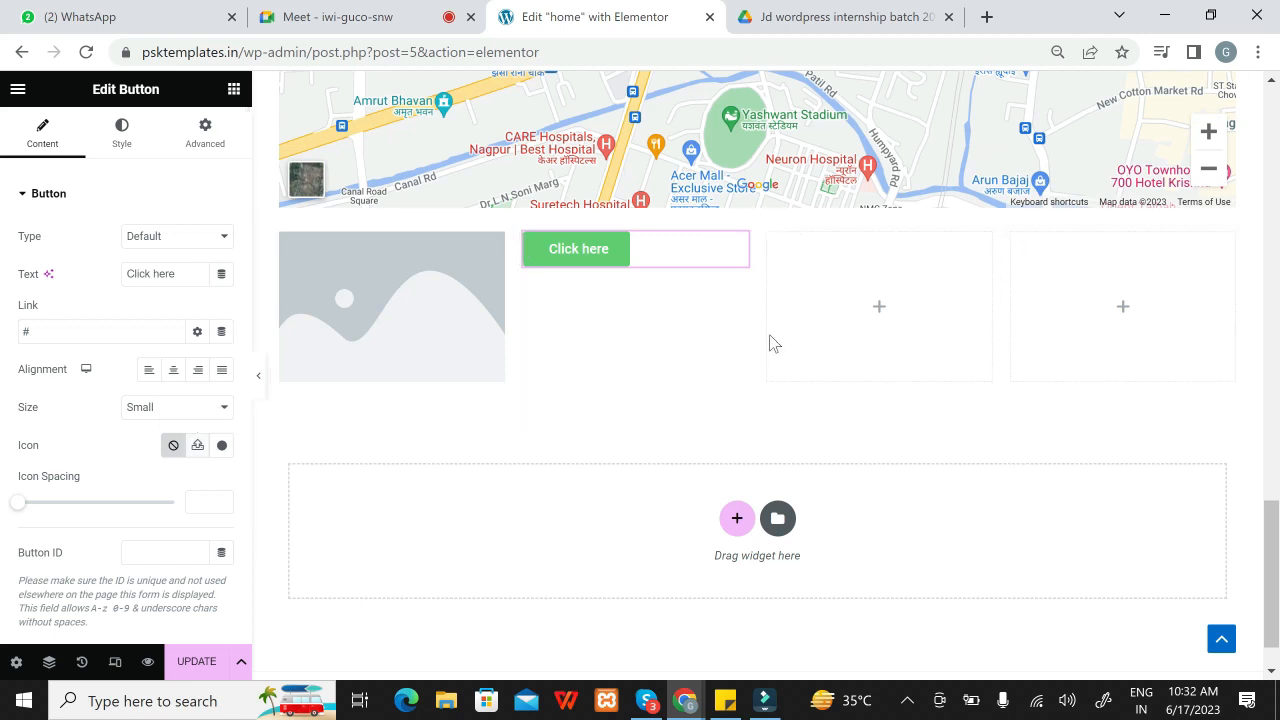
left_click(605, 317)
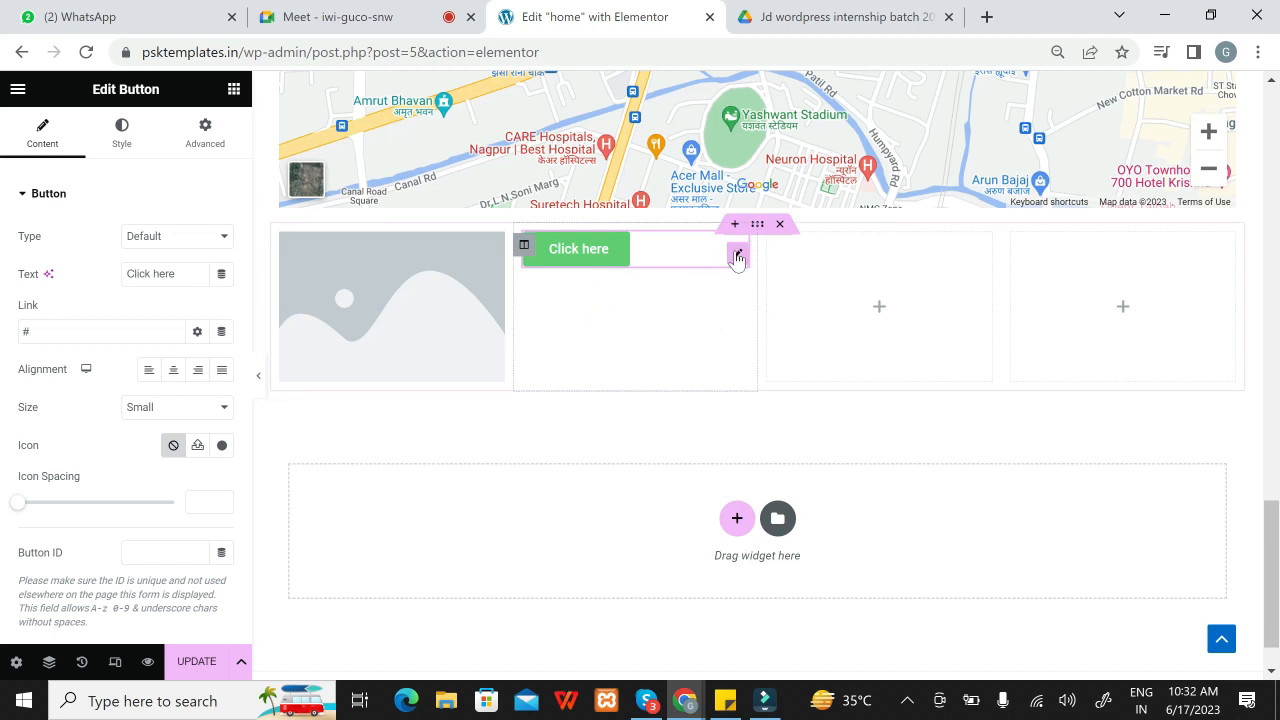
right_click(737, 257)
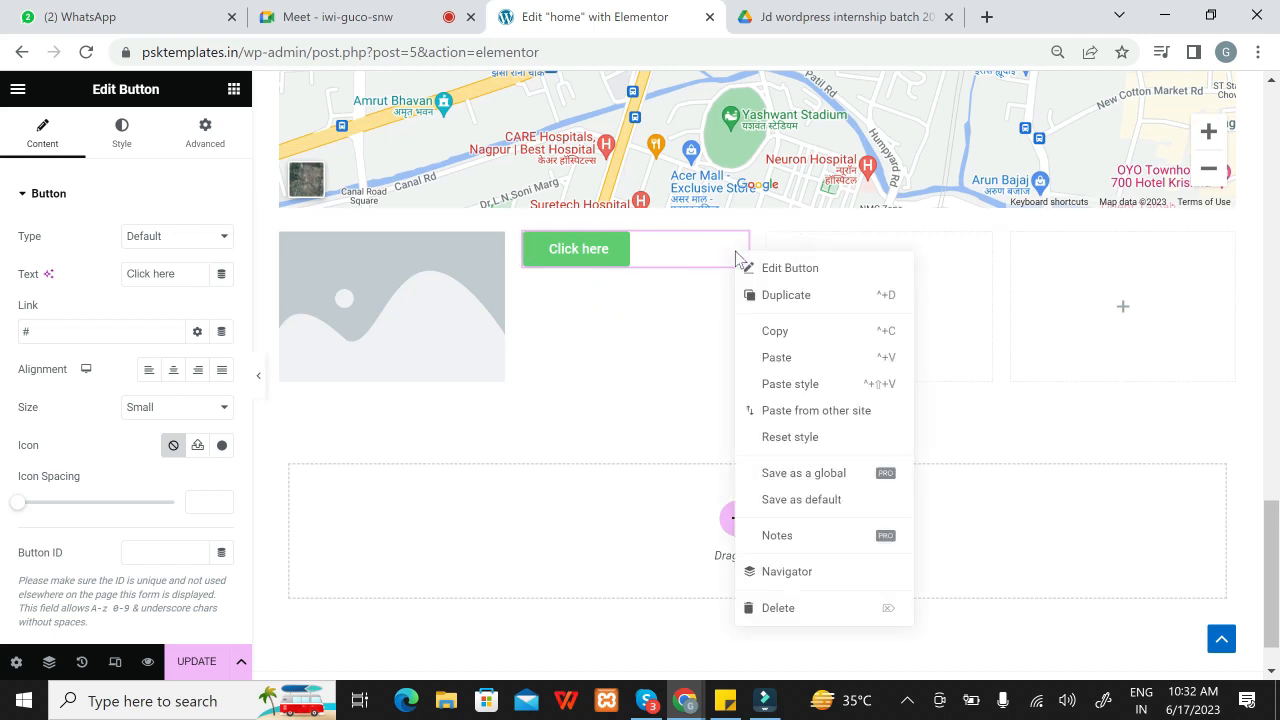
left_click(757, 296)
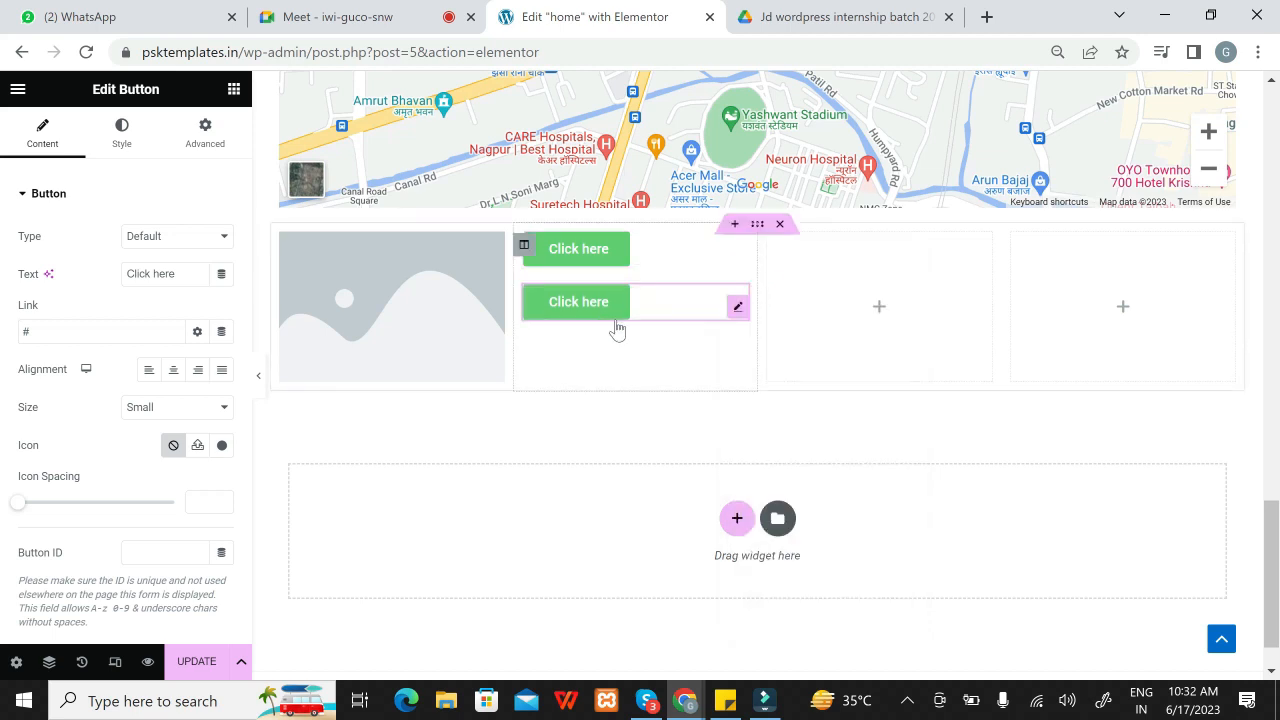
Step: Copy the second column's upper button and try pasting its style onto the empty third column
right_click(740, 256)
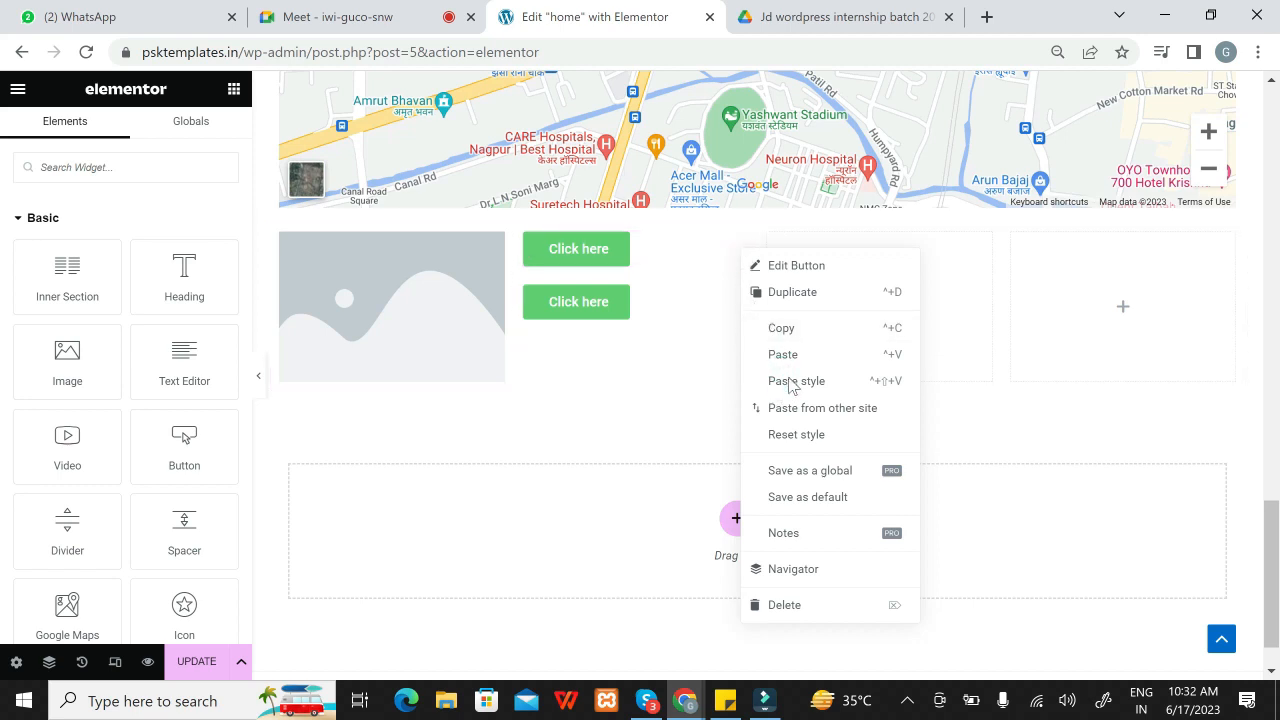
left_click(680, 357)
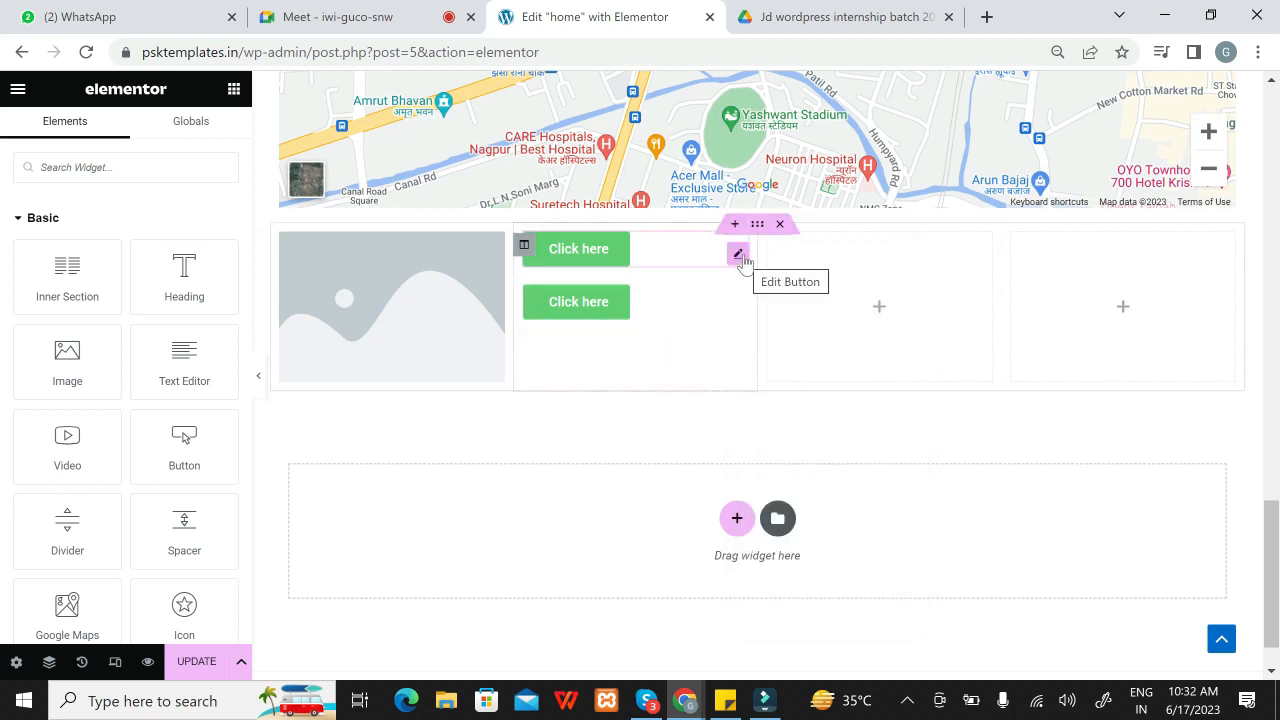
right_click(745, 258)
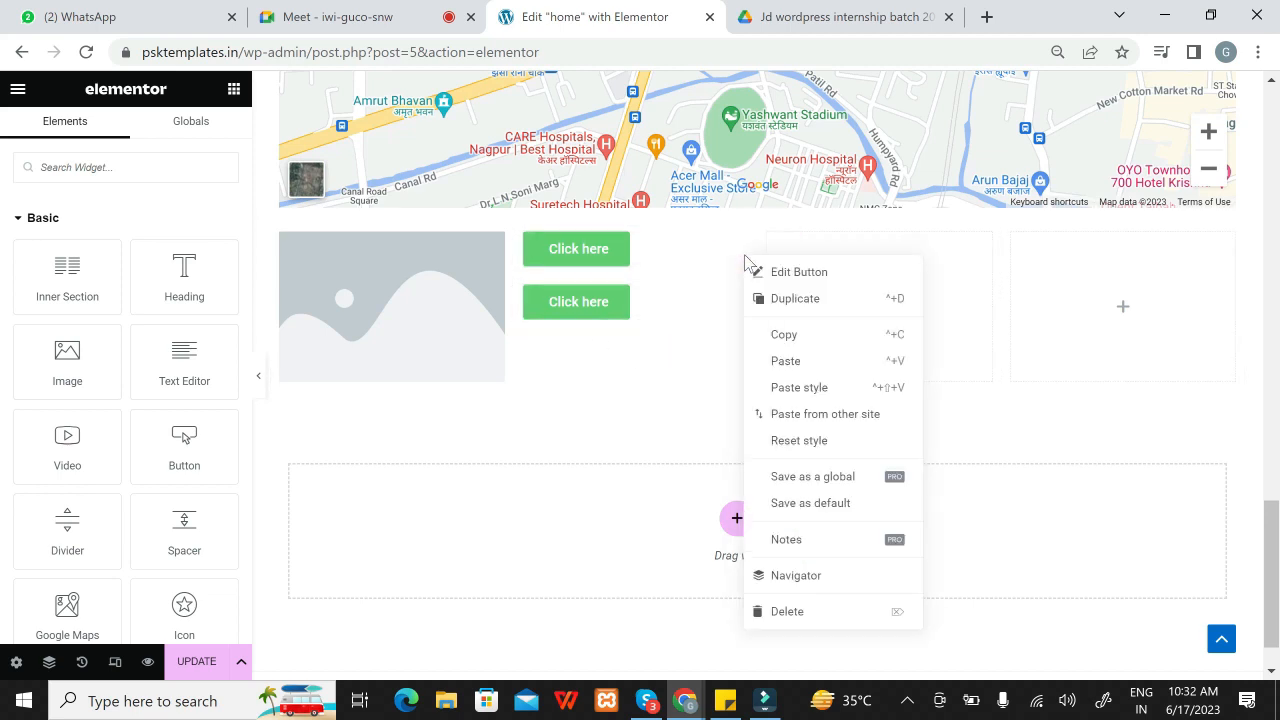
left_click(785, 336)
right_click(820, 315)
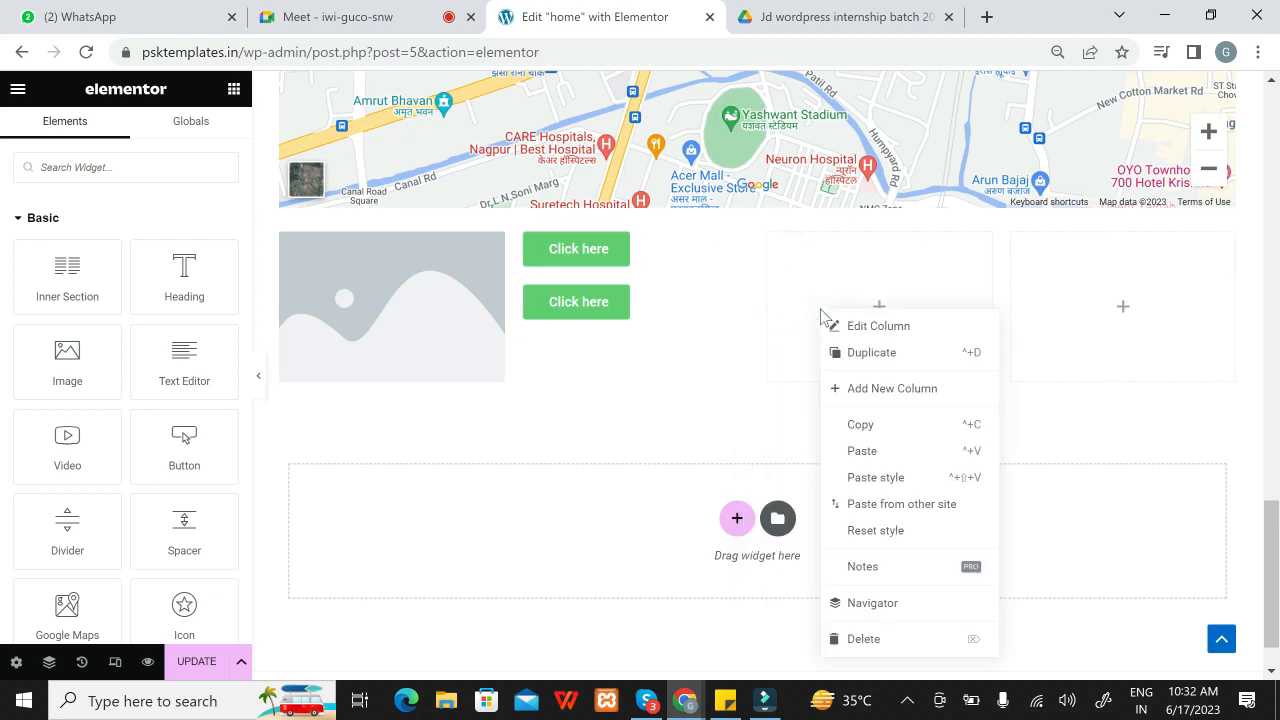
left_click(868, 476)
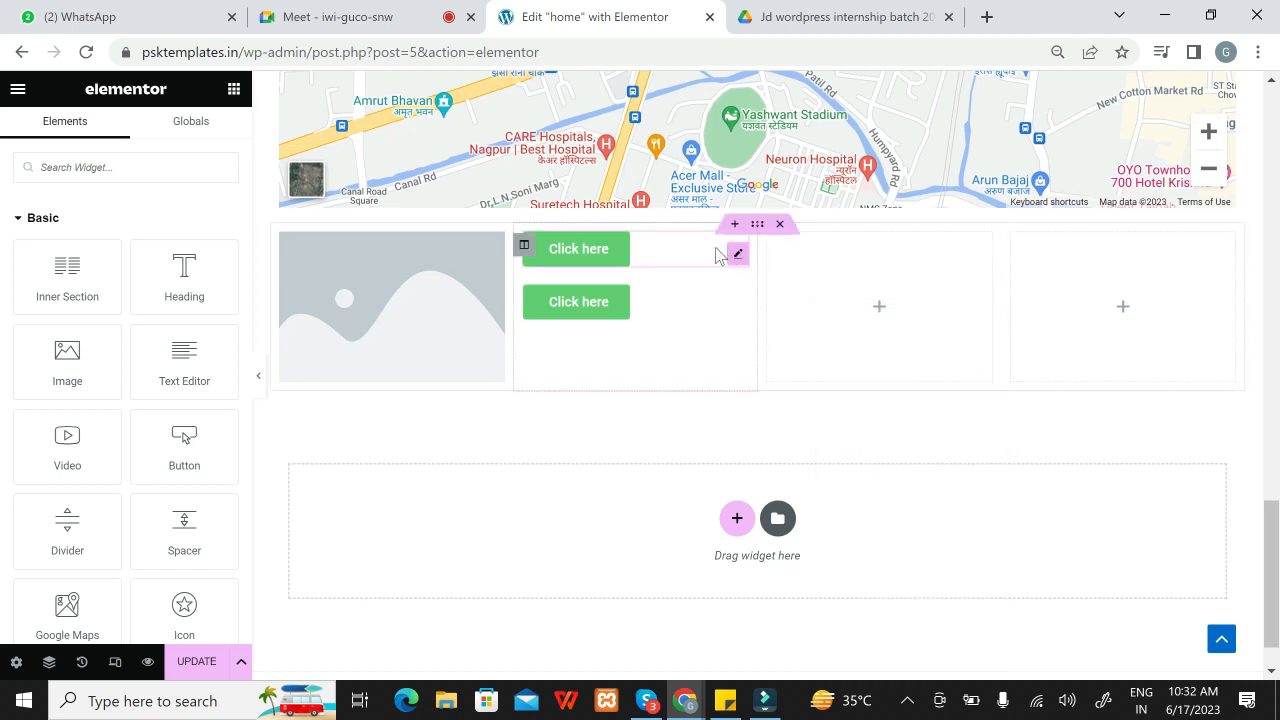
Step: Copy the upper "Click here" button of the second column and paste it into the third column
right_click(736, 254)
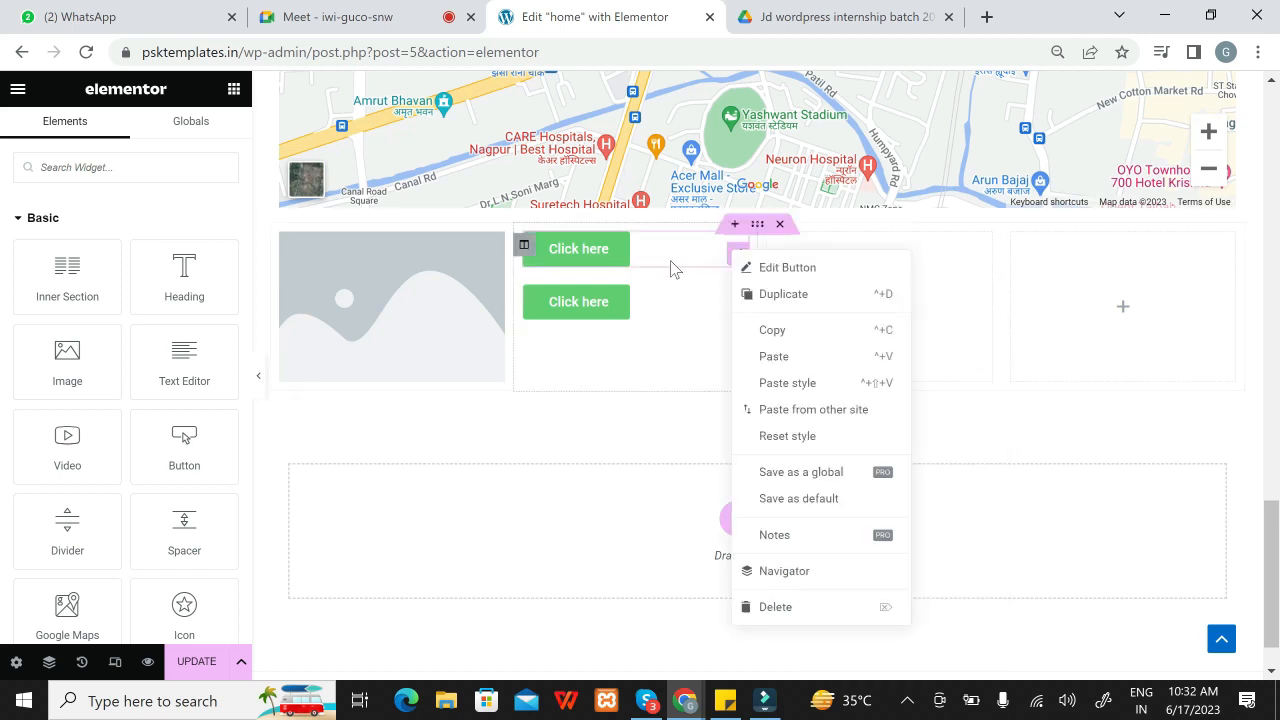
left_click(773, 333)
right_click(806, 326)
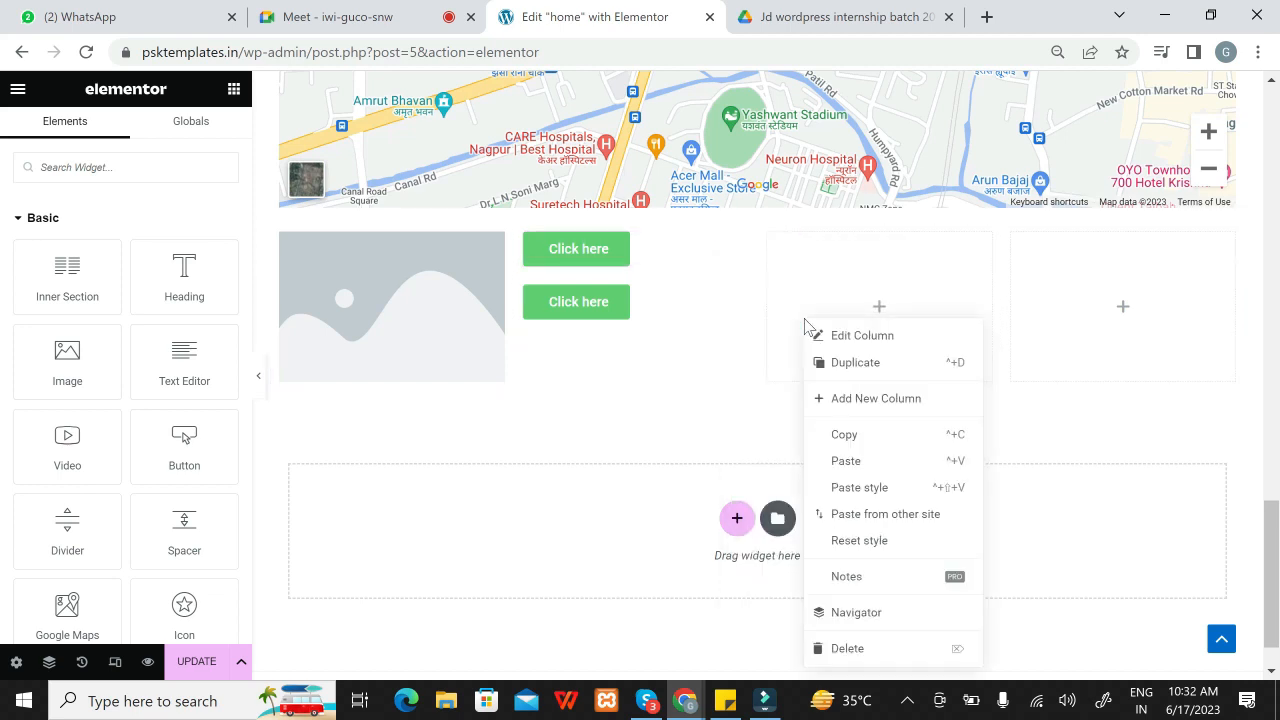
left_click(843, 459)
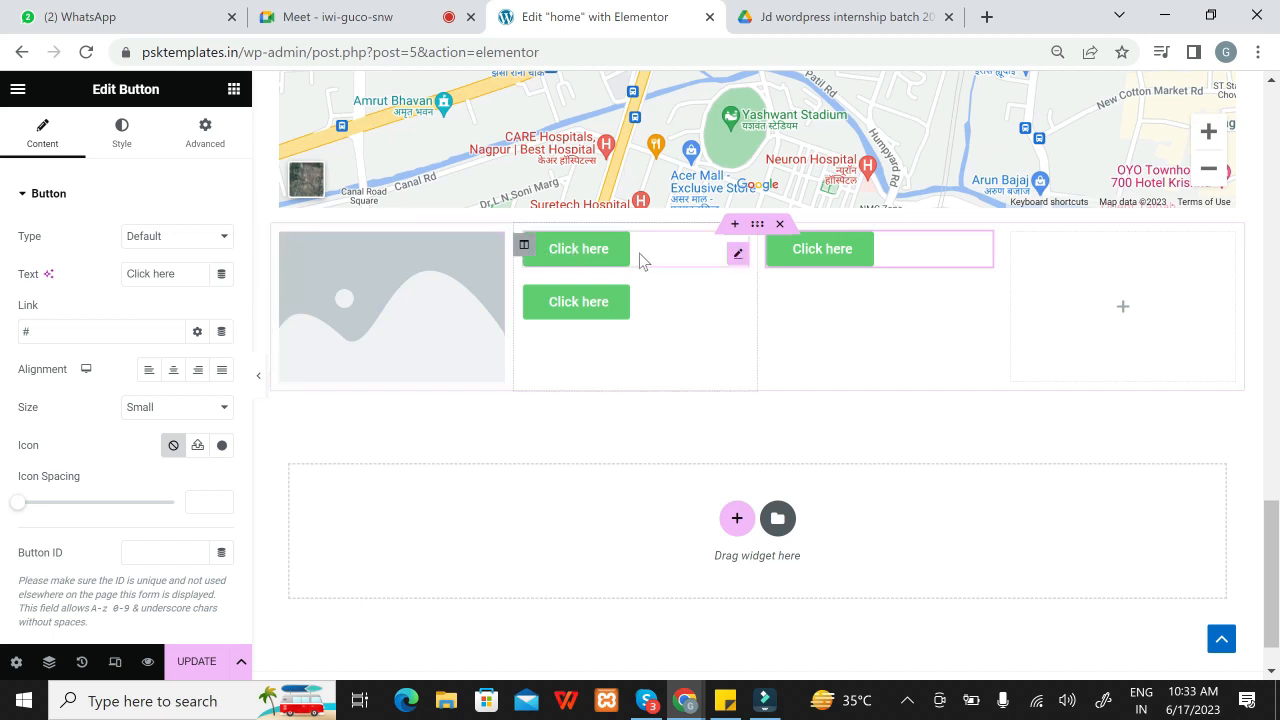
Step: Add four new empty columns directly after the column that holds the two "Click here" buttons
right_click(524, 256)
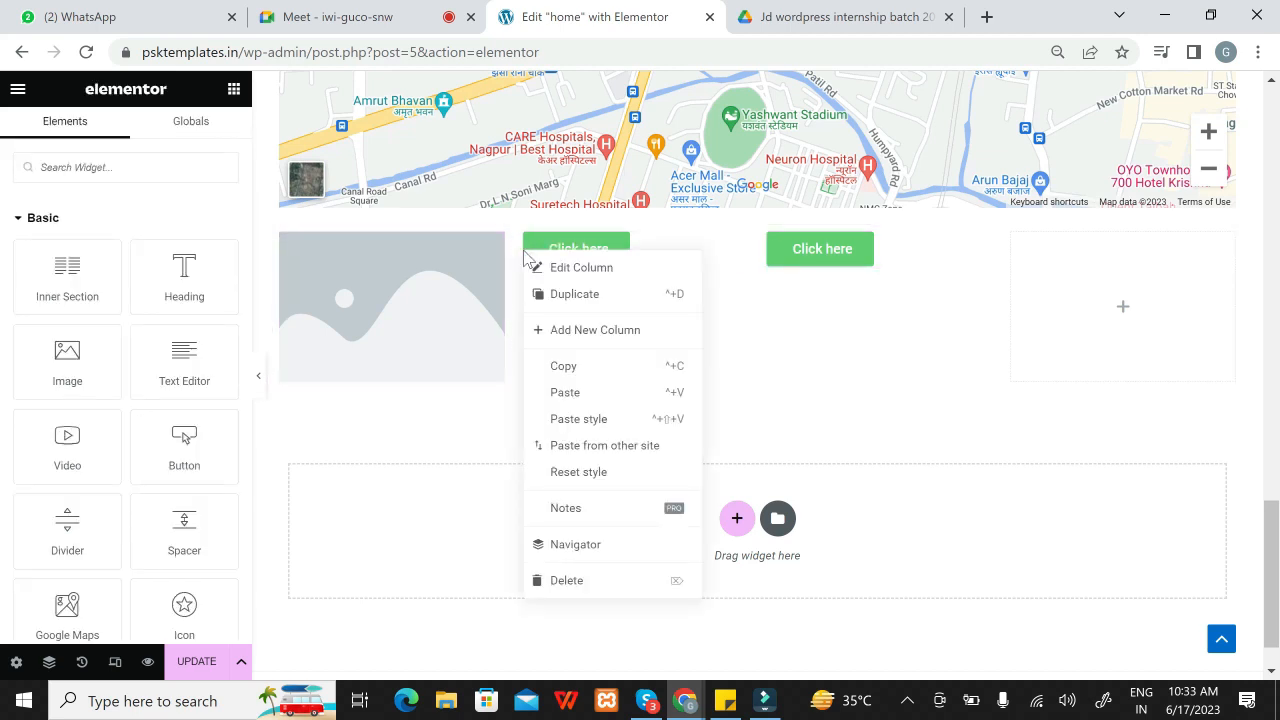
left_click(557, 328)
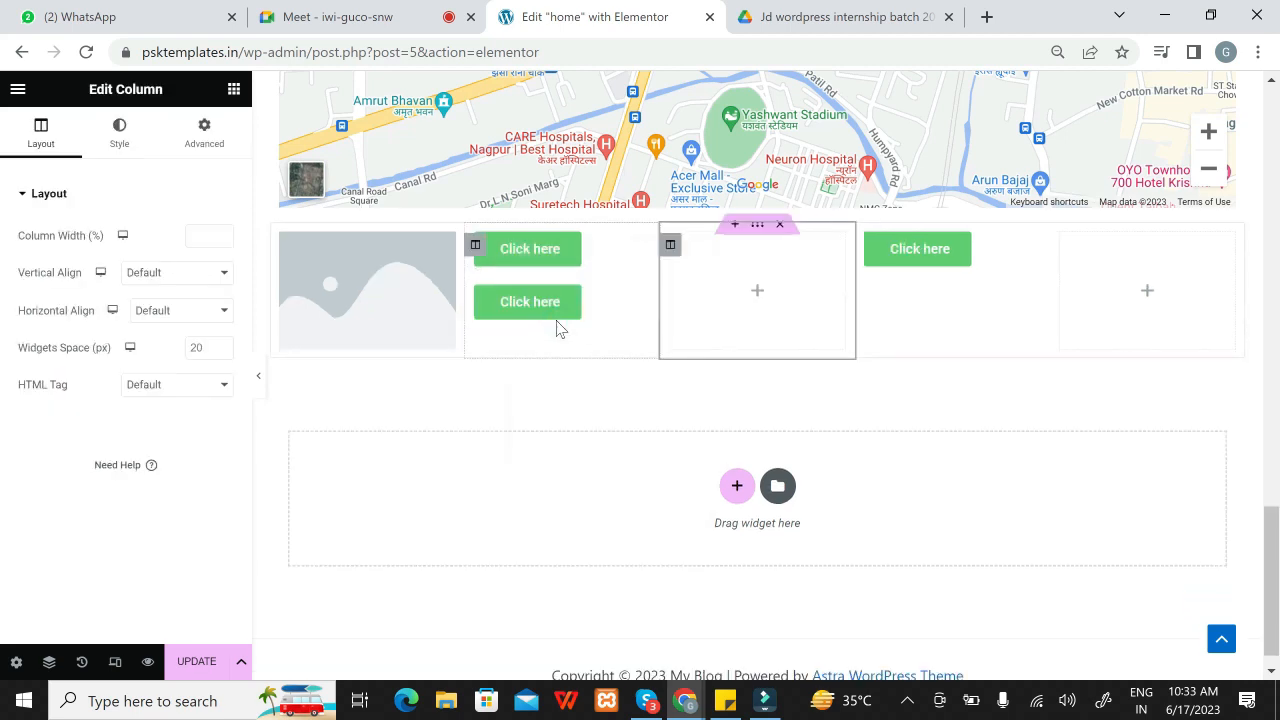
right_click(478, 247)
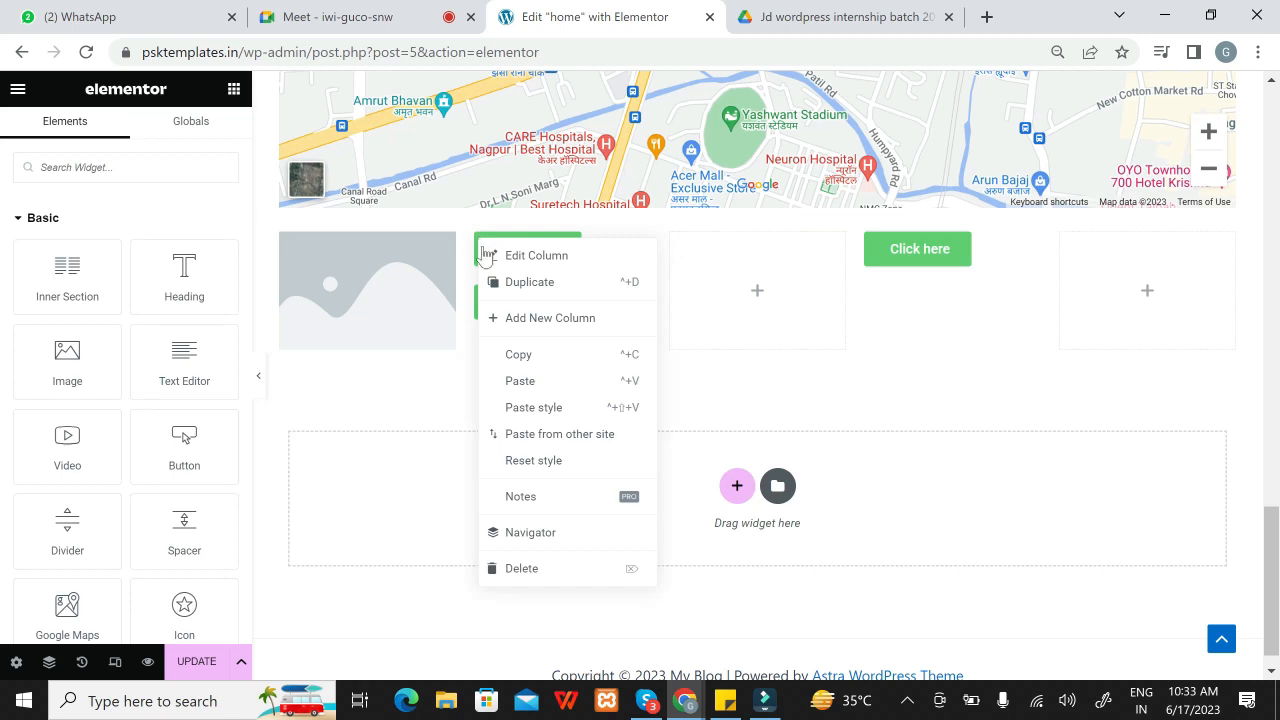
left_click(515, 318)
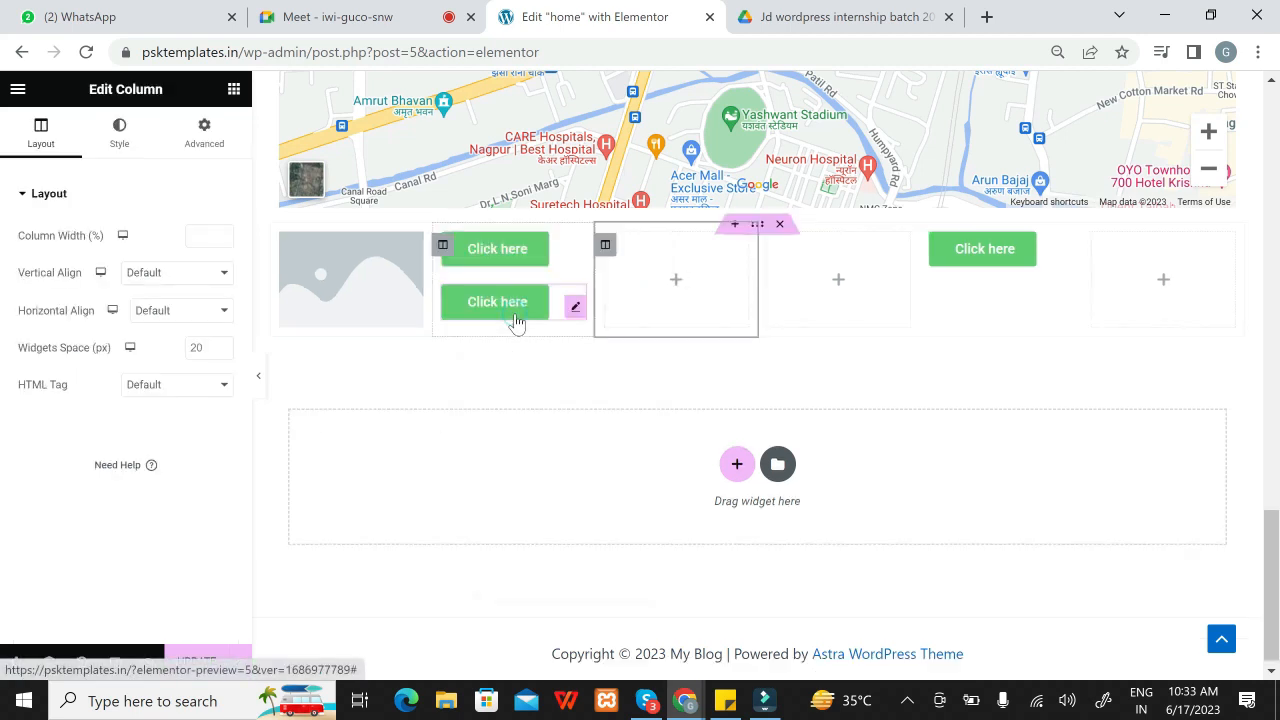
right_click(443, 246)
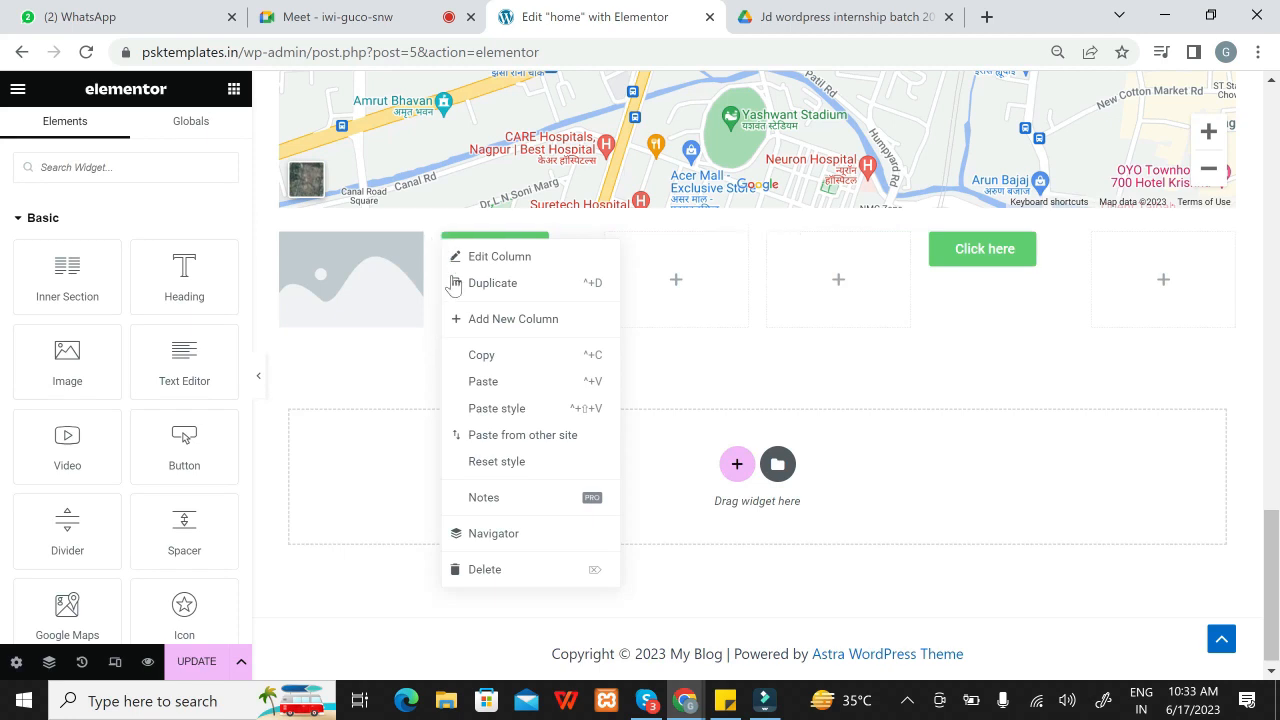
left_click(497, 326)
right_click(419, 248)
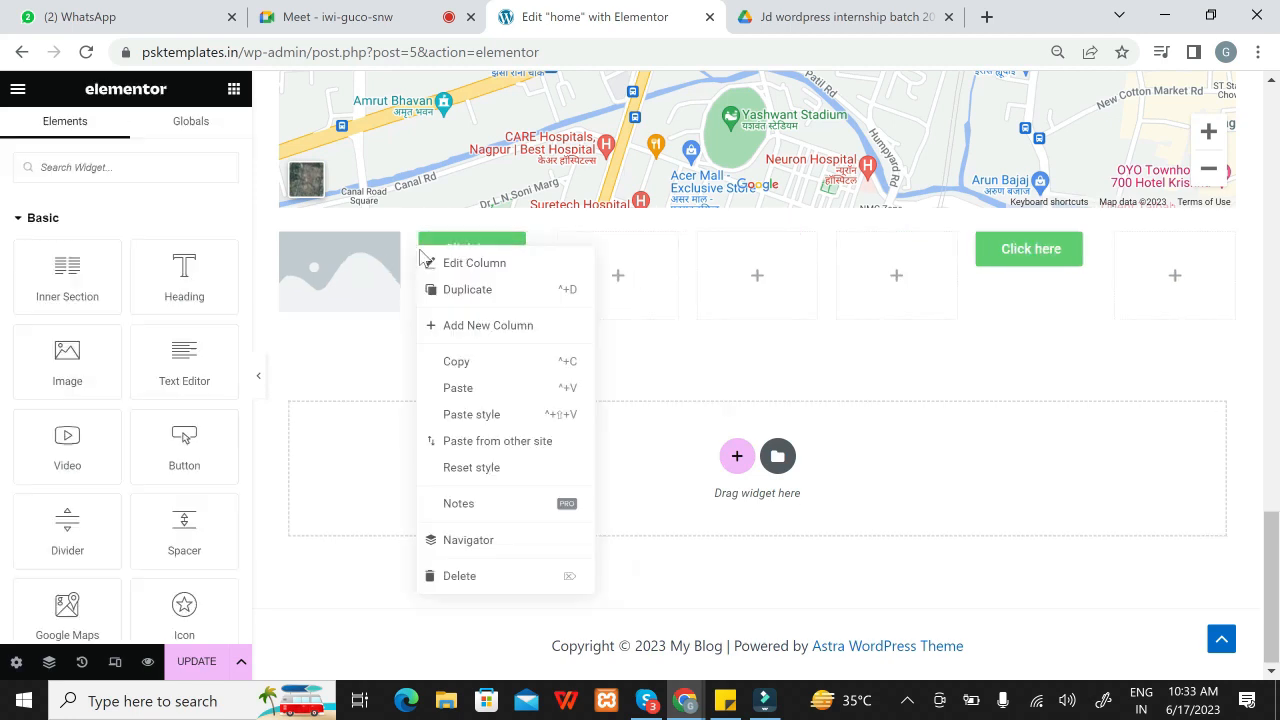
left_click(466, 326)
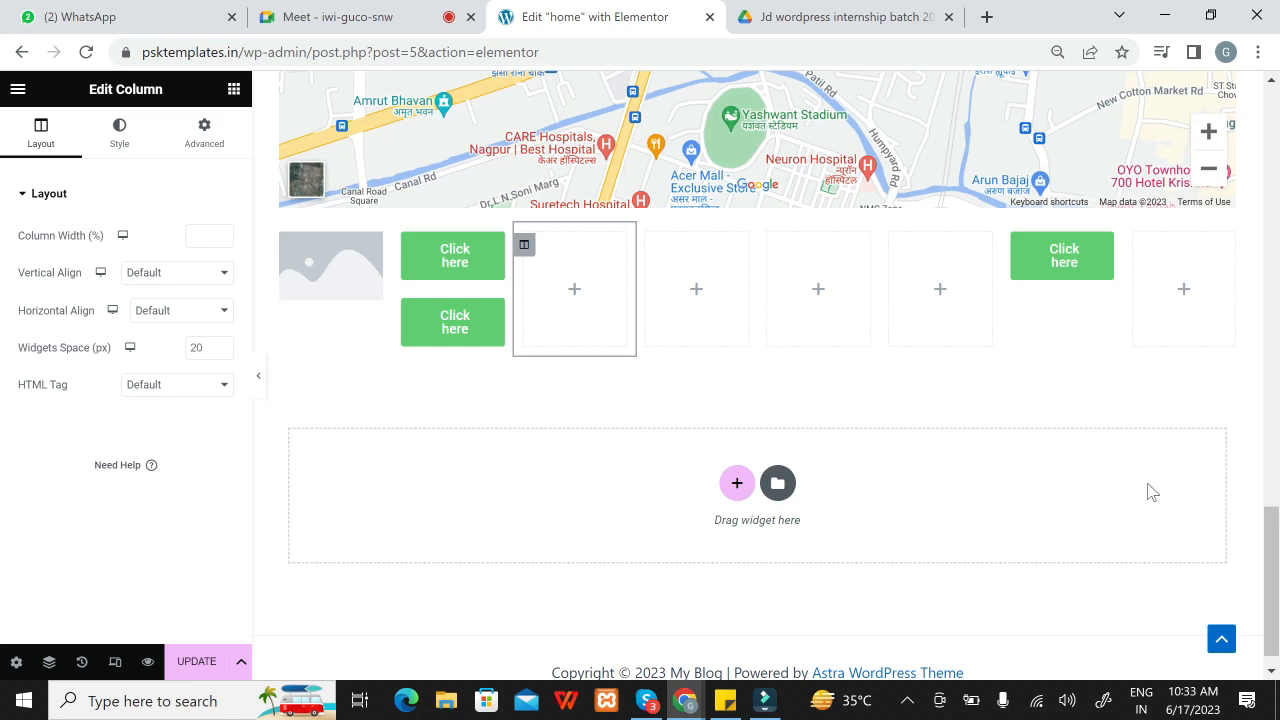
Step: Add a single-column section below the row with the image and buttons, and set its content width to Full Width
left_click(741, 495)
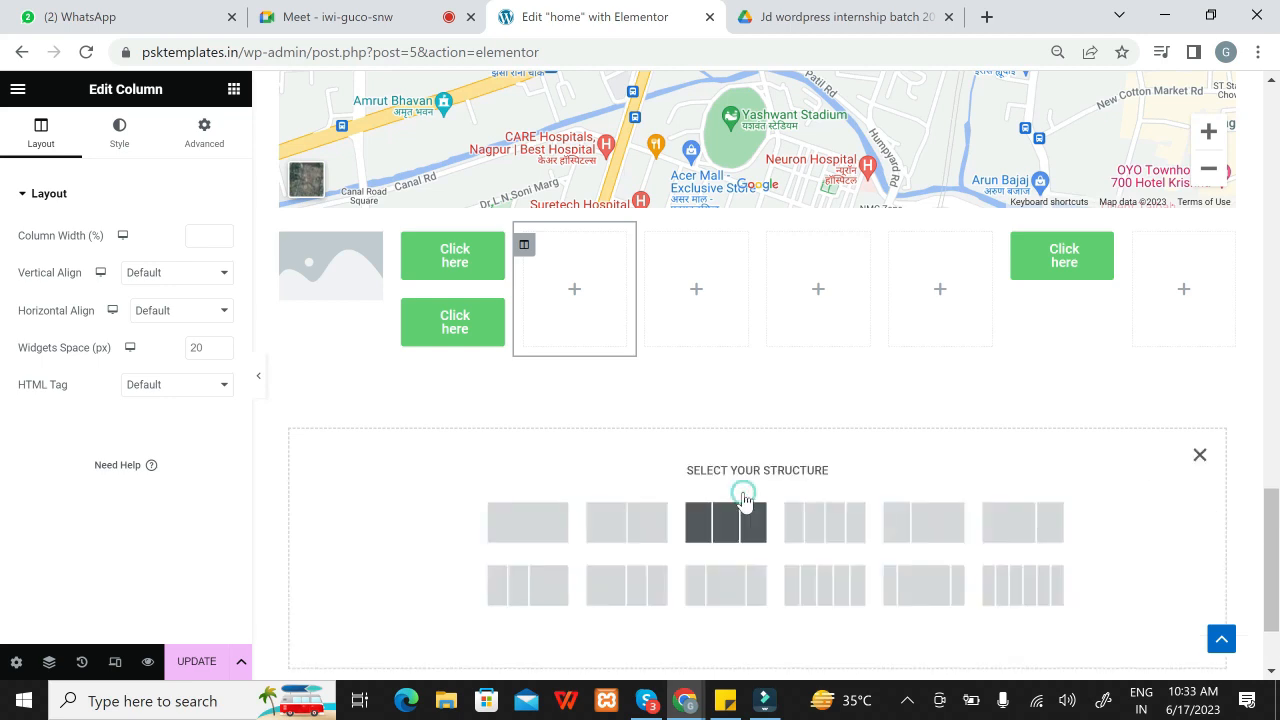
left_click(566, 530)
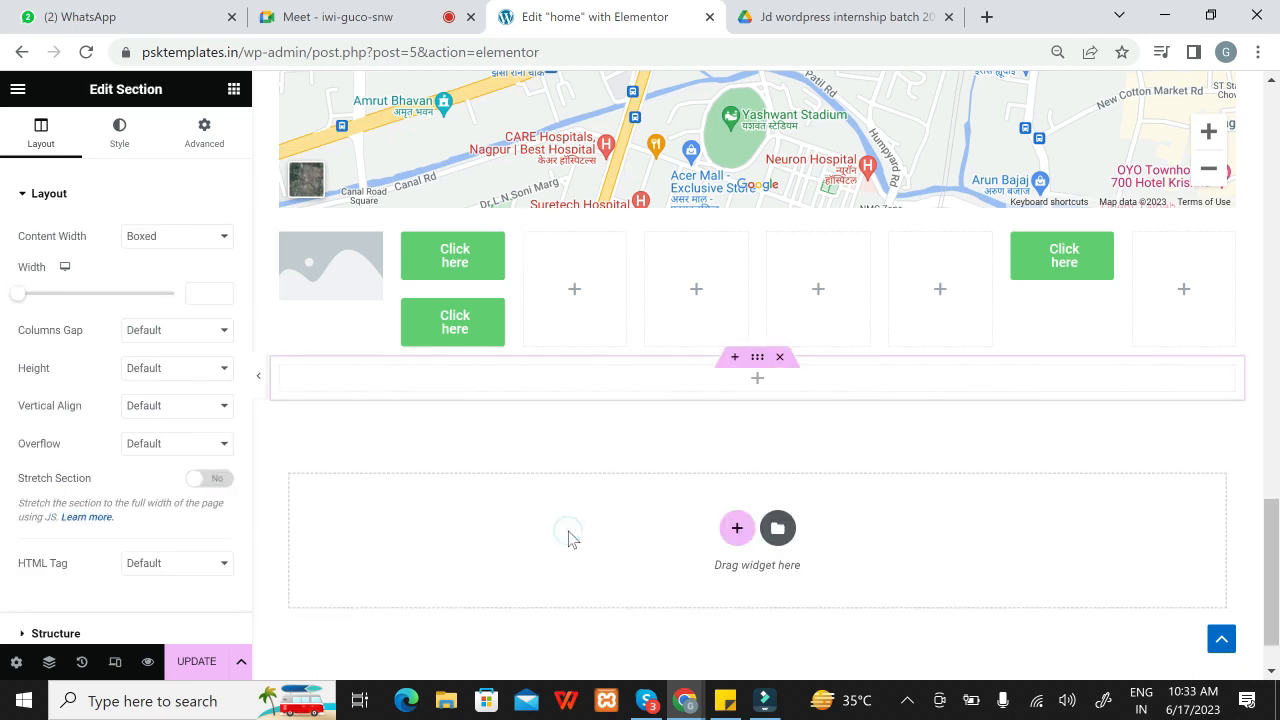
scroll(1272, 530, "down", 1)
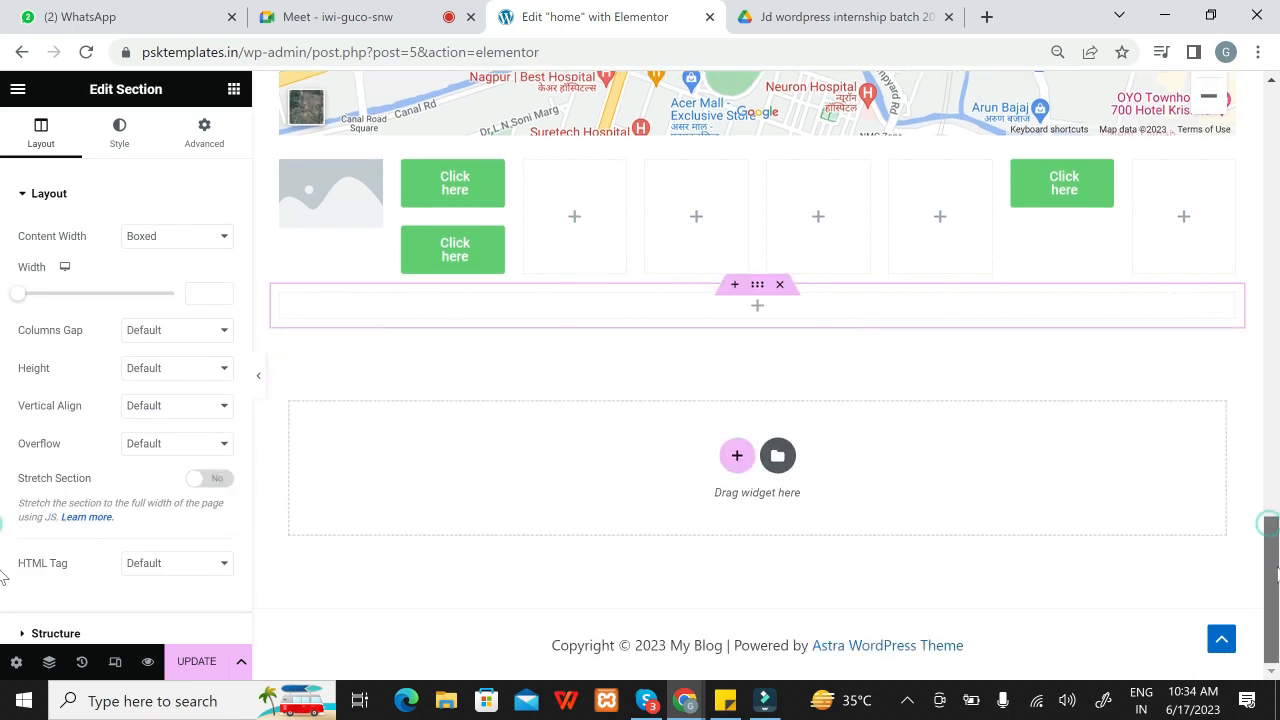
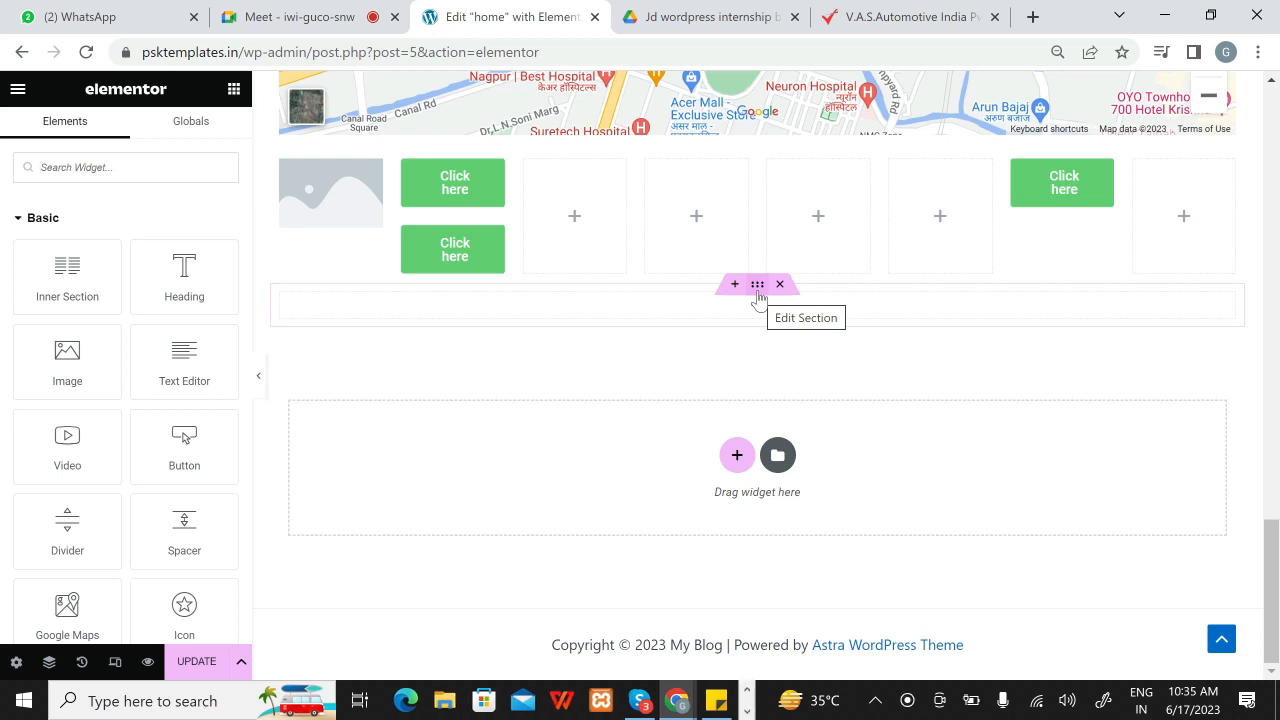
left_click(757, 290)
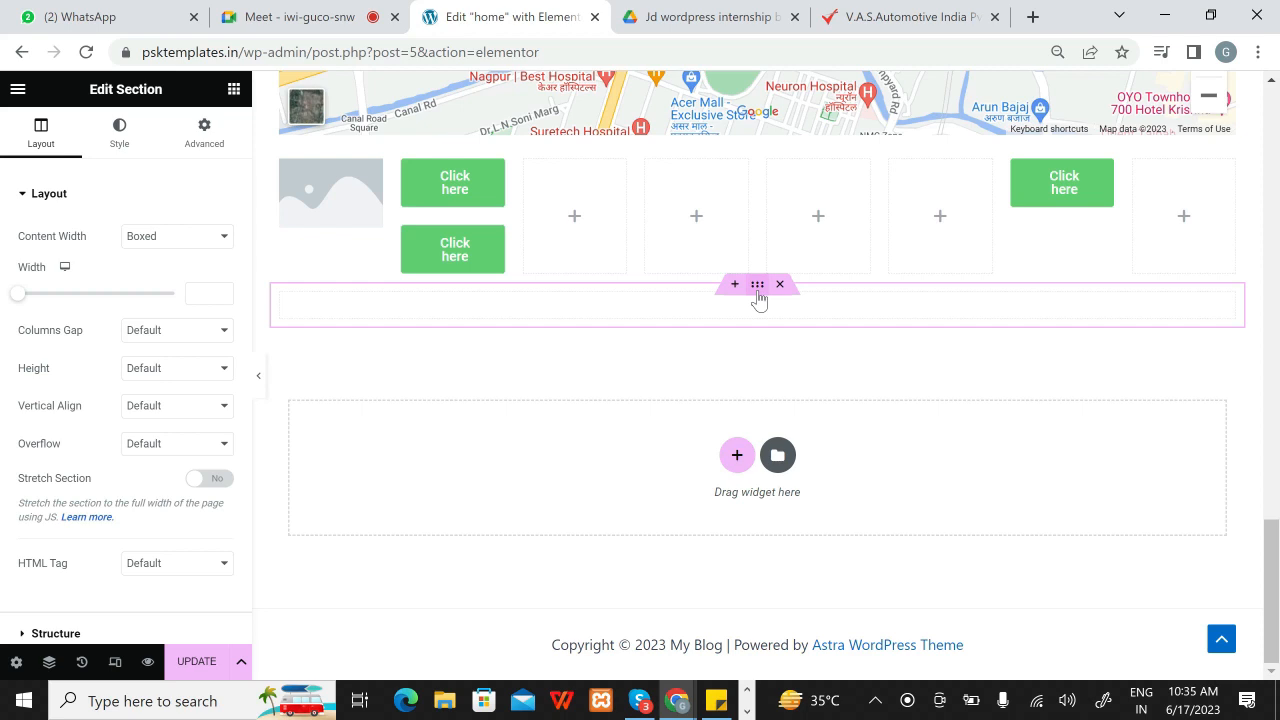
left_click(155, 238)
left_click(163, 268)
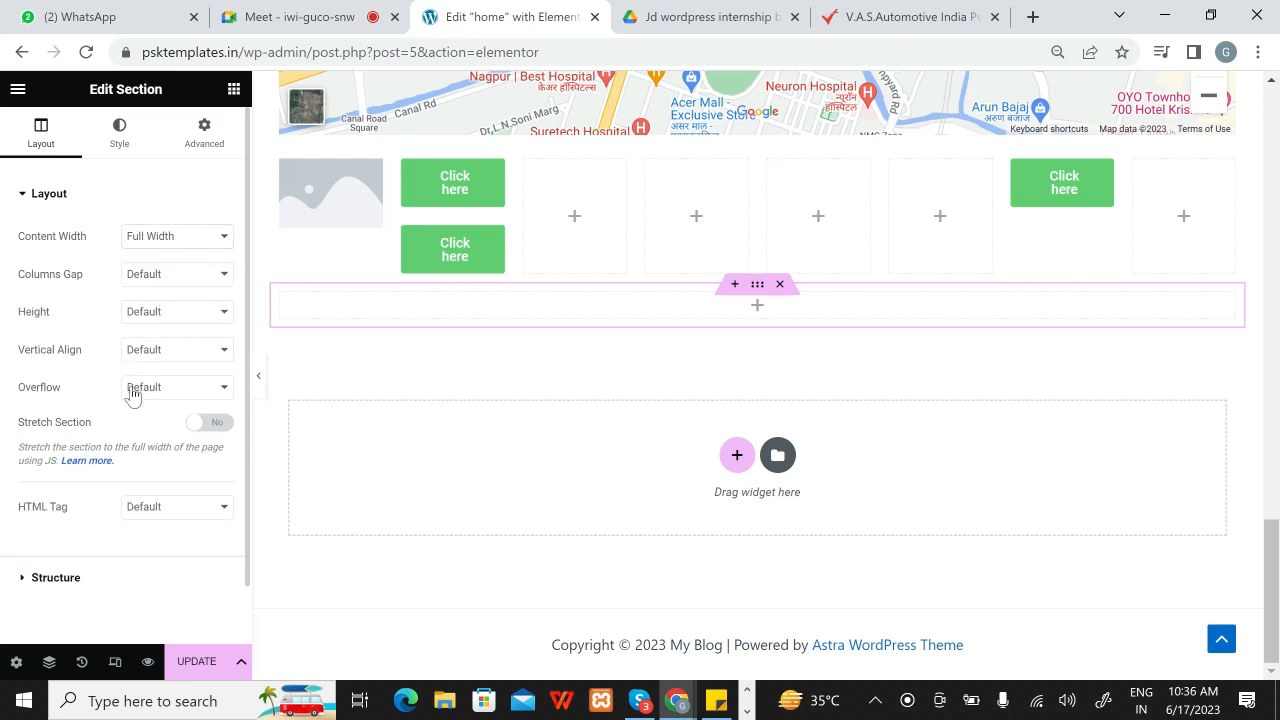
Step: Give the new section a Classic background overlay using the first web developer illustration from the media library
left_click(30, 197)
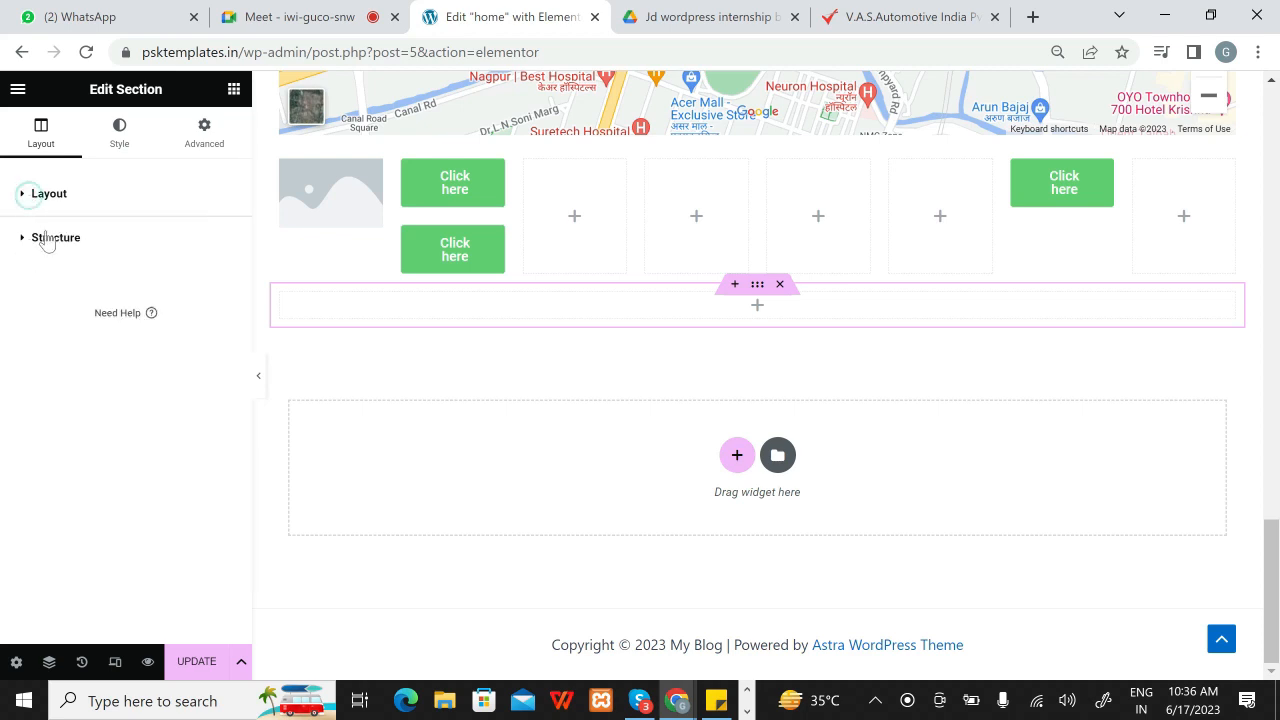
left_click(45, 240)
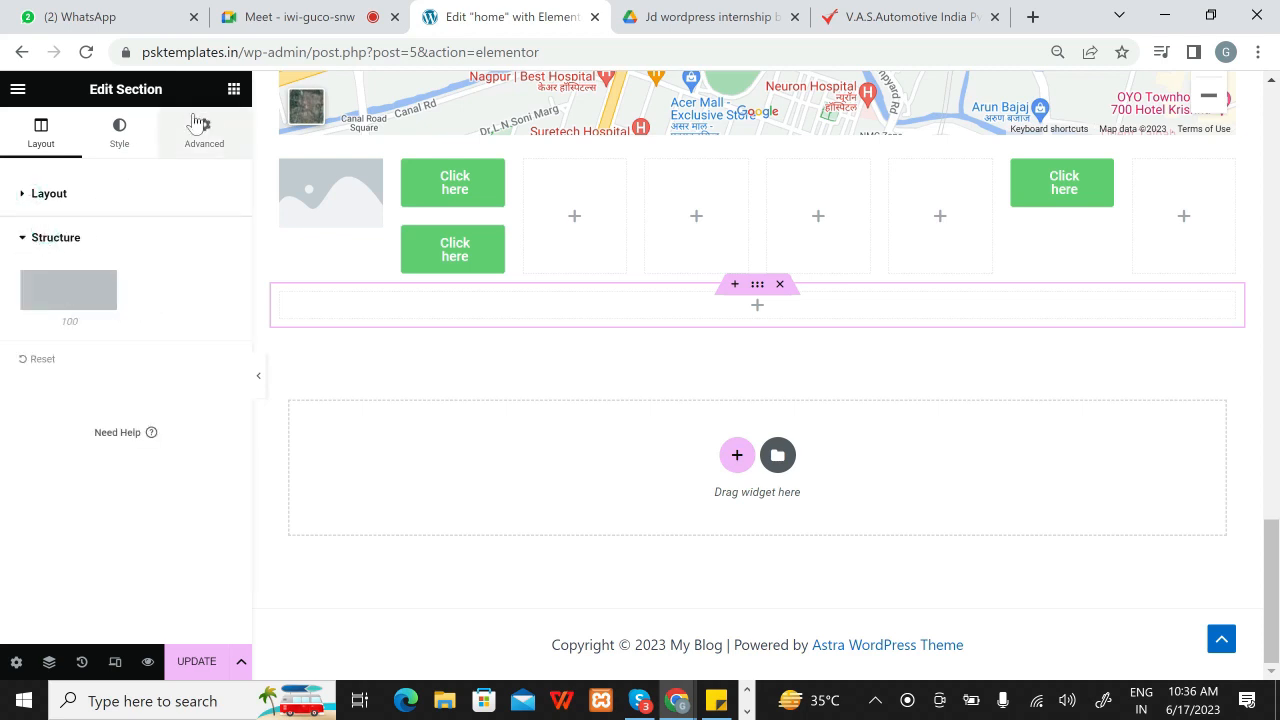
left_click(119, 132)
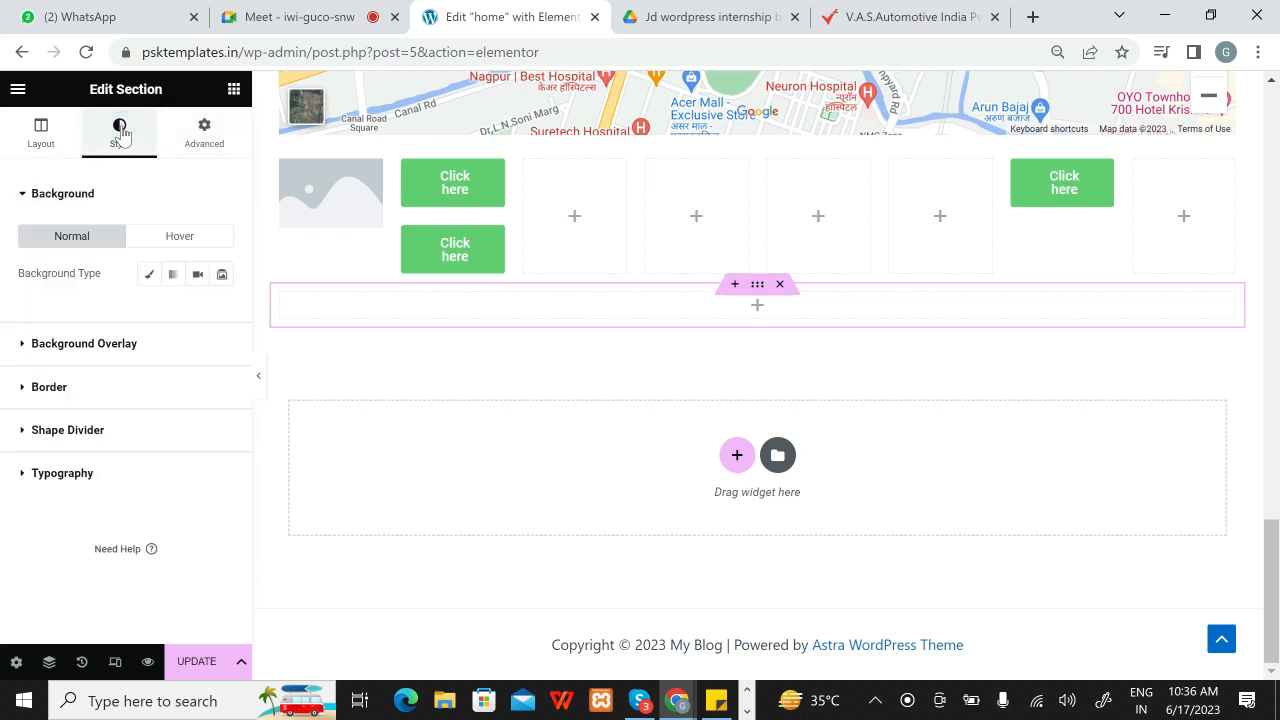
left_click(53, 345)
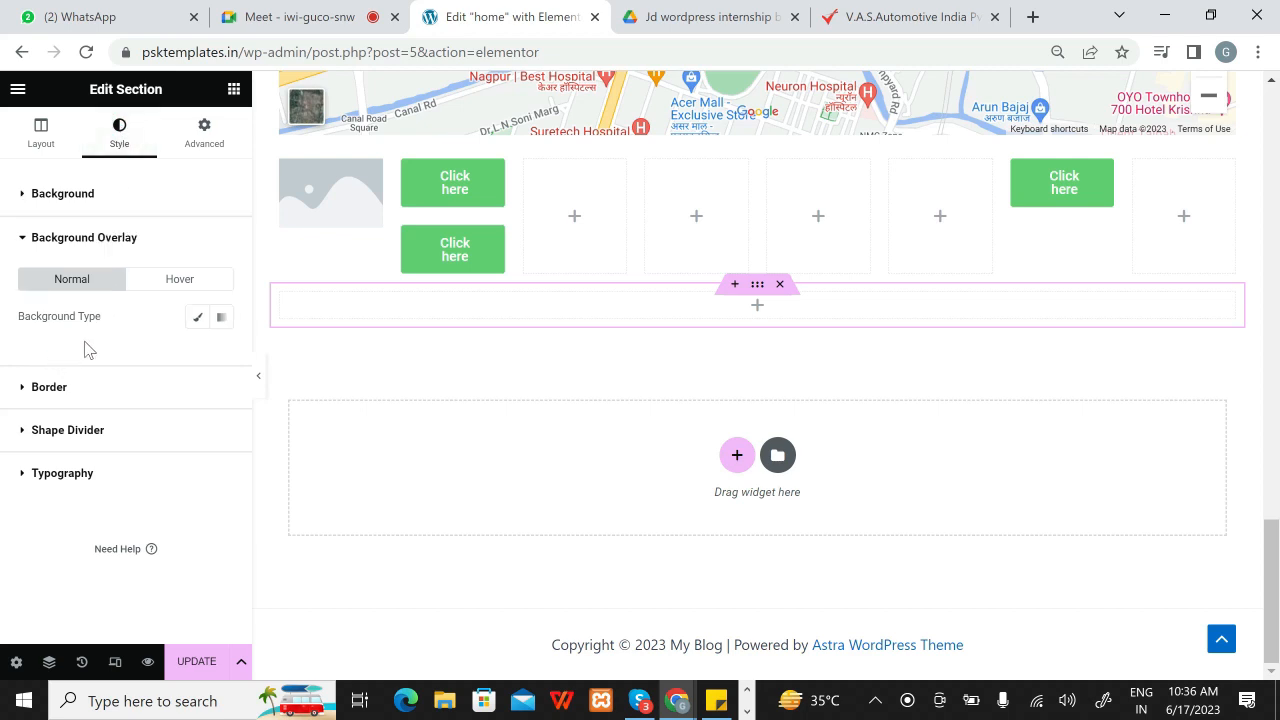
left_click(197, 318)
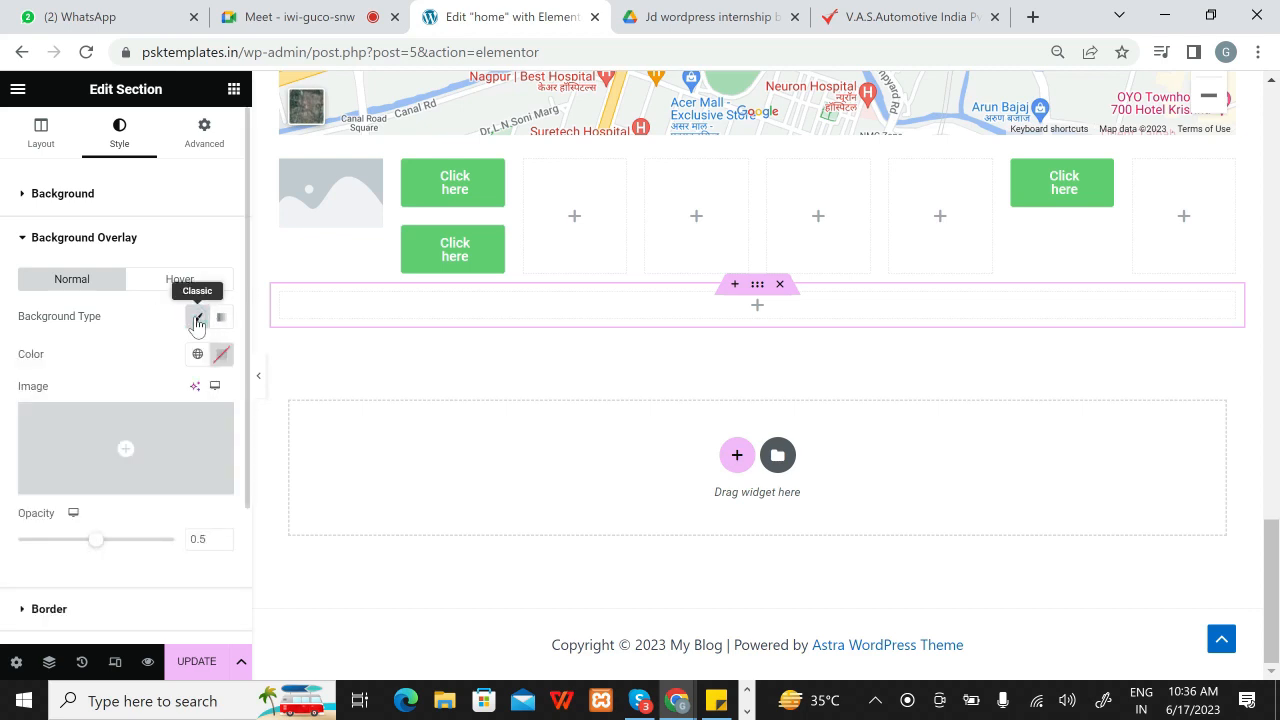
mouse_move(83, 426)
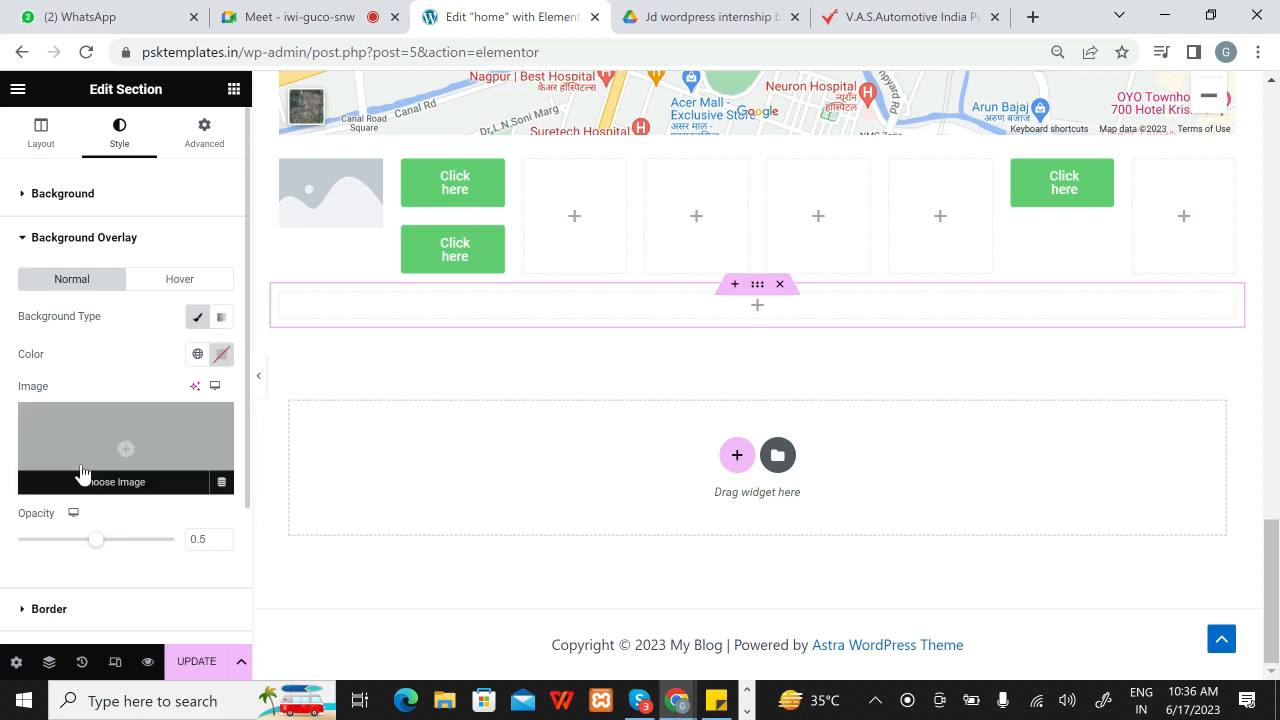
left_click(113, 455)
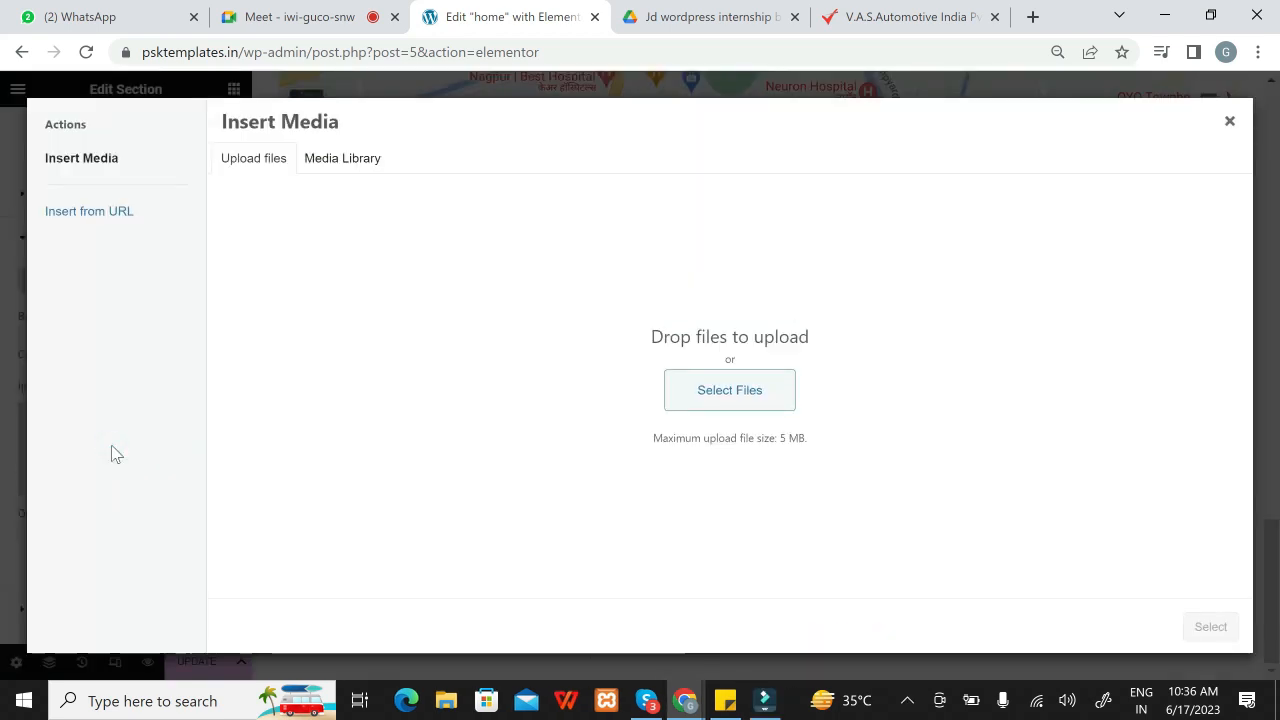
left_click(335, 164)
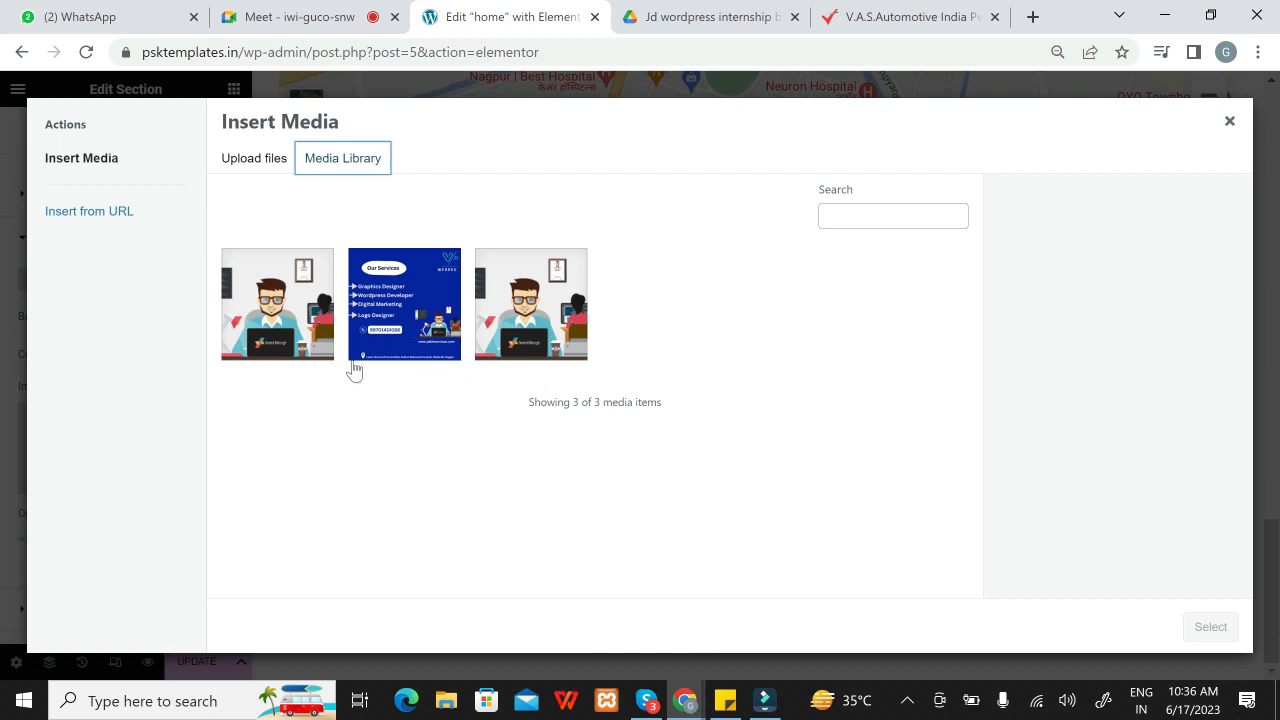
left_click(302, 338)
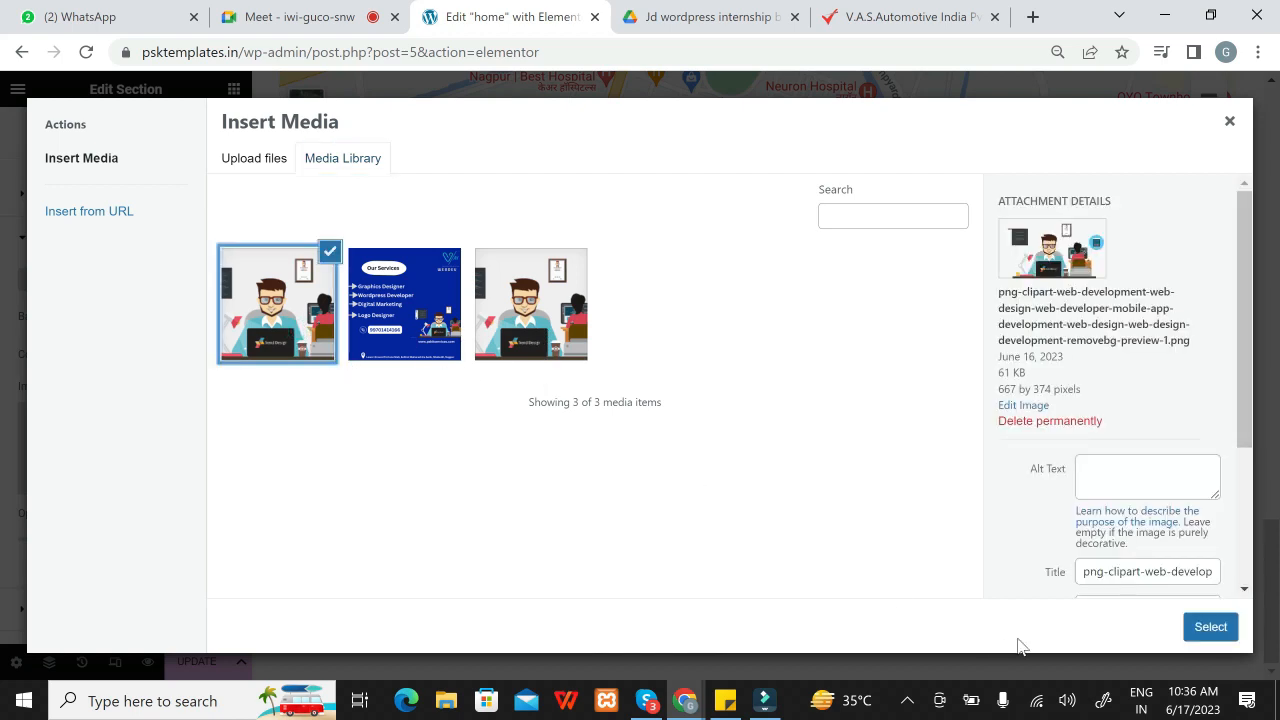
left_click(1207, 625)
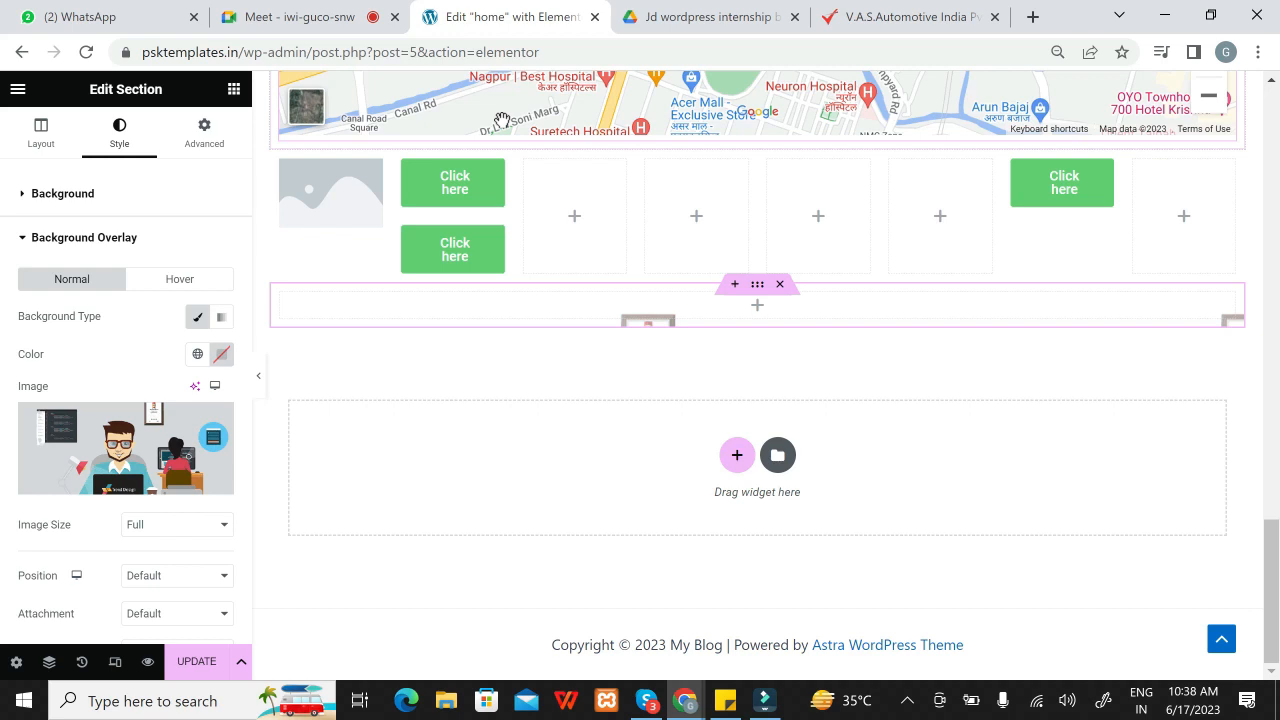
Step: Set the section's background overlay opacity to 0.4, keeping the chosen overlay image
mouse_move(122, 478)
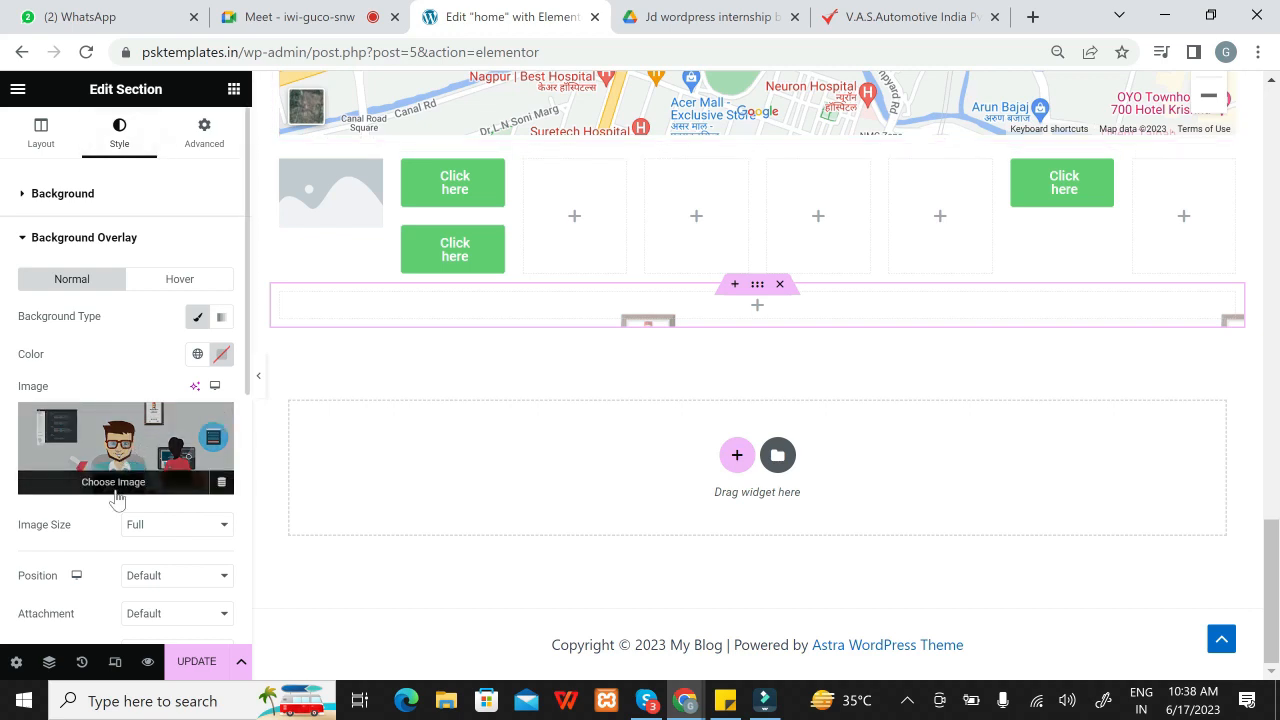
left_click(122, 452)
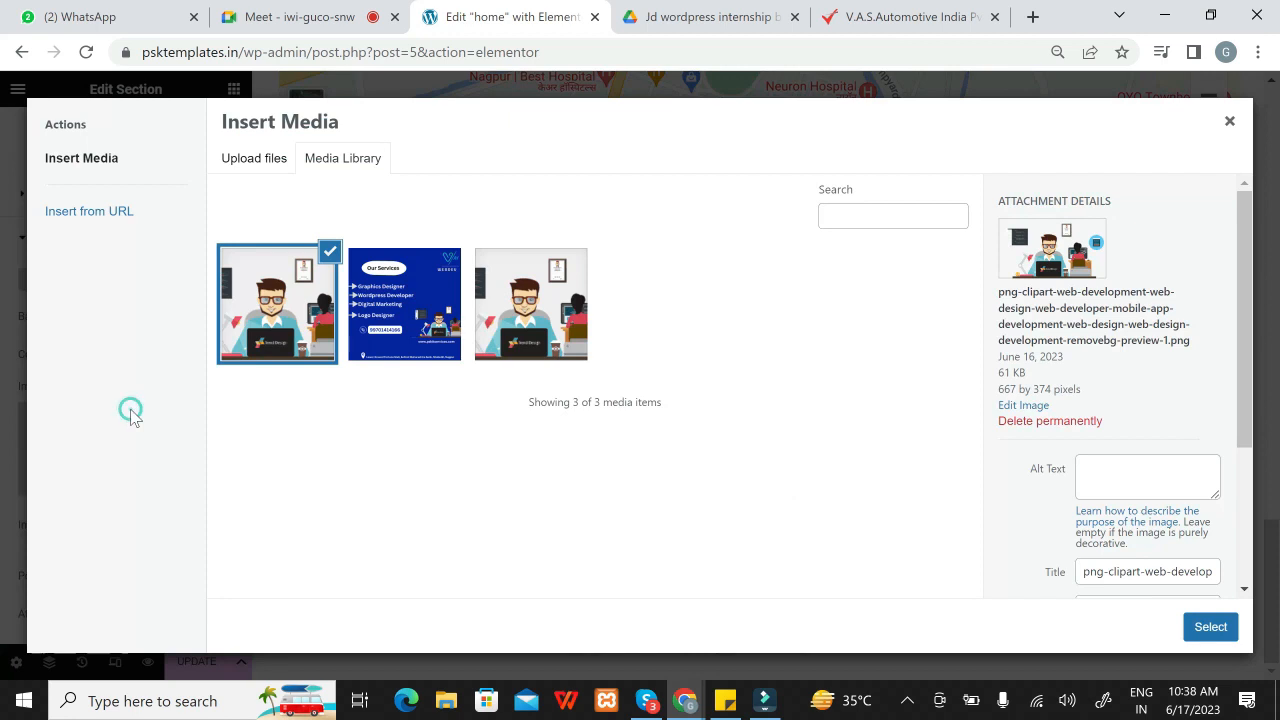
left_click(1229, 120)
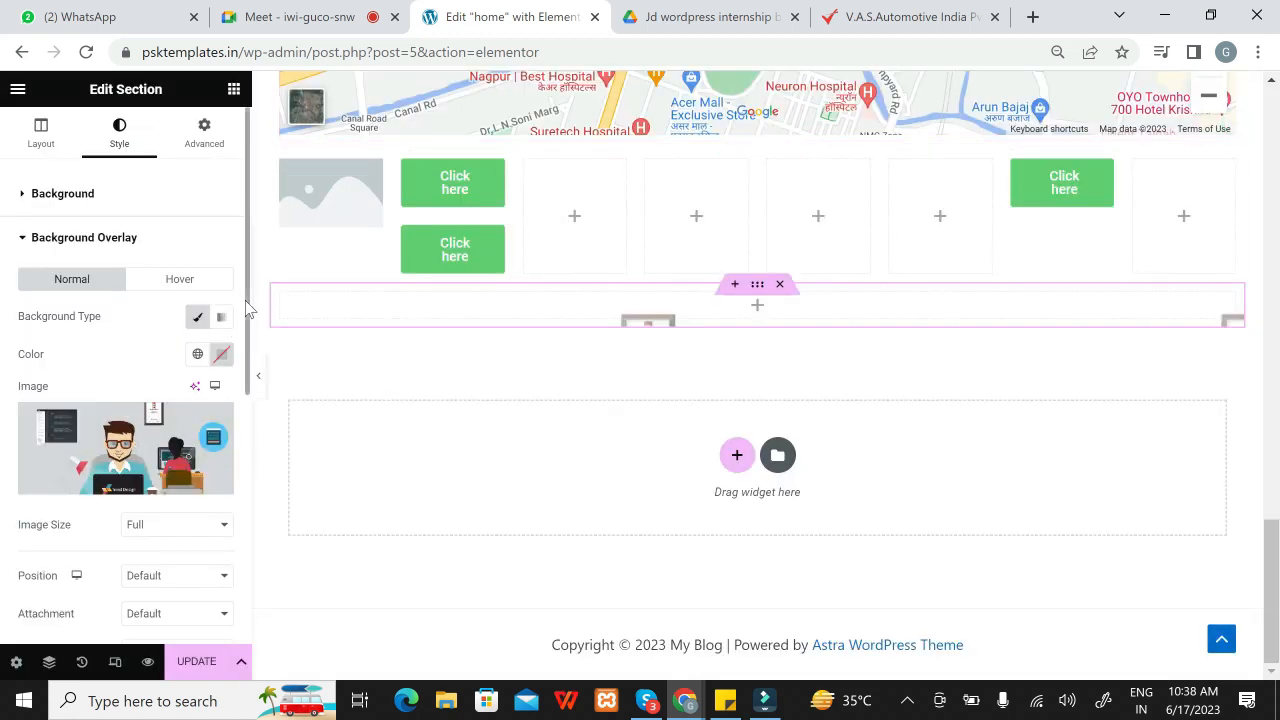
scroll(248, 309, "down", 3)
scroll(231, 400, "down", 2)
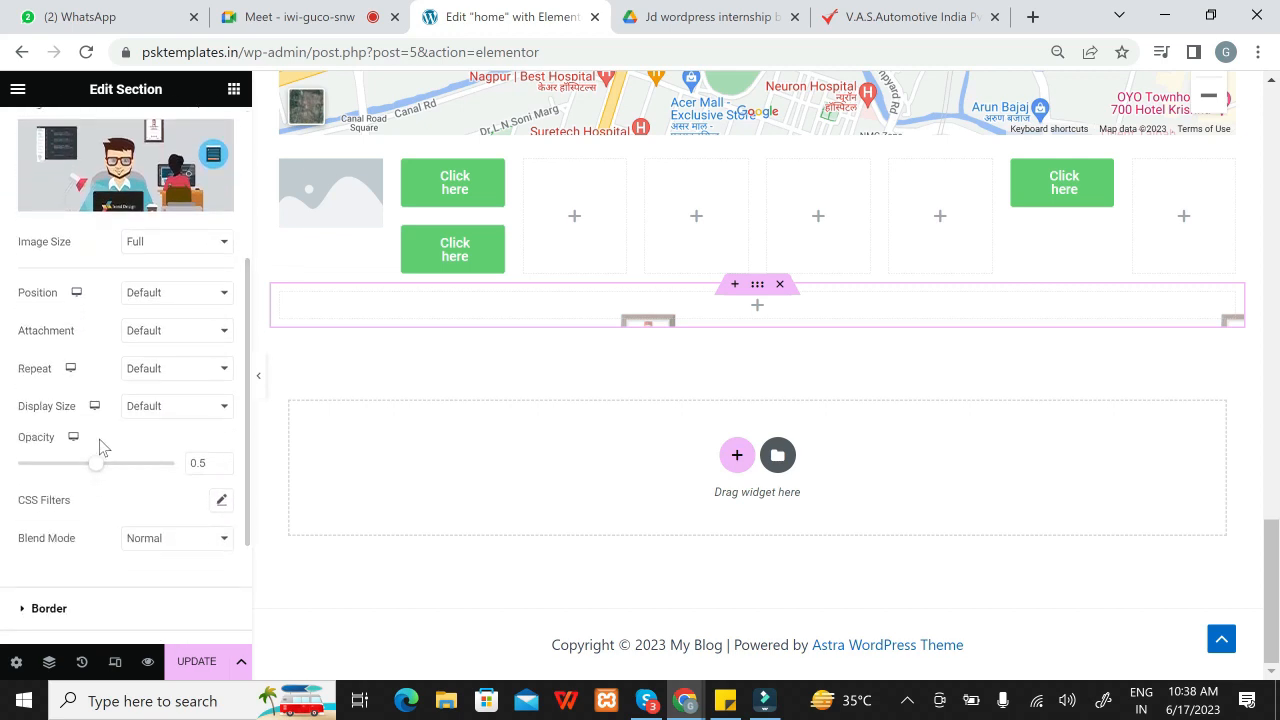
mouse_move(94, 470)
left_mouse_down()
mouse_move(174, 486)
mouse_move(51, 471)
mouse_move(80, 472)
left_mouse_up()
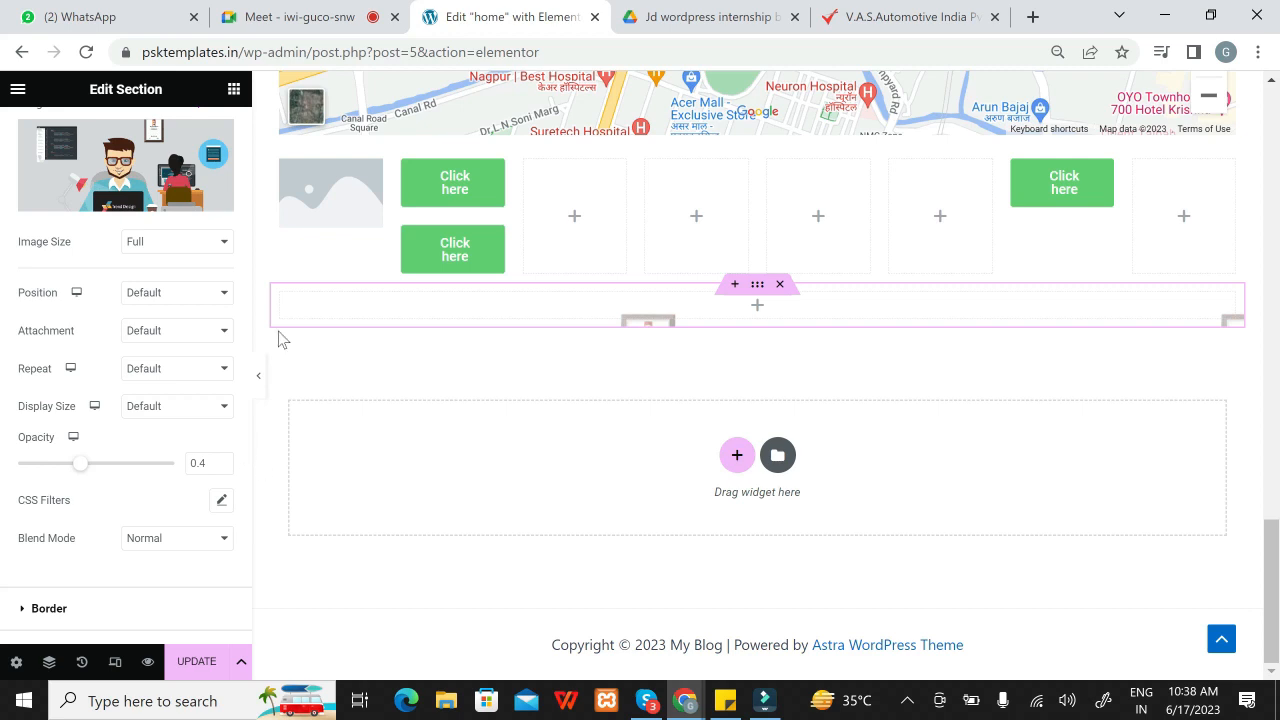
Step: Place a Heading widget in the new full-width section and a Button widget beneath it
left_click(235, 91)
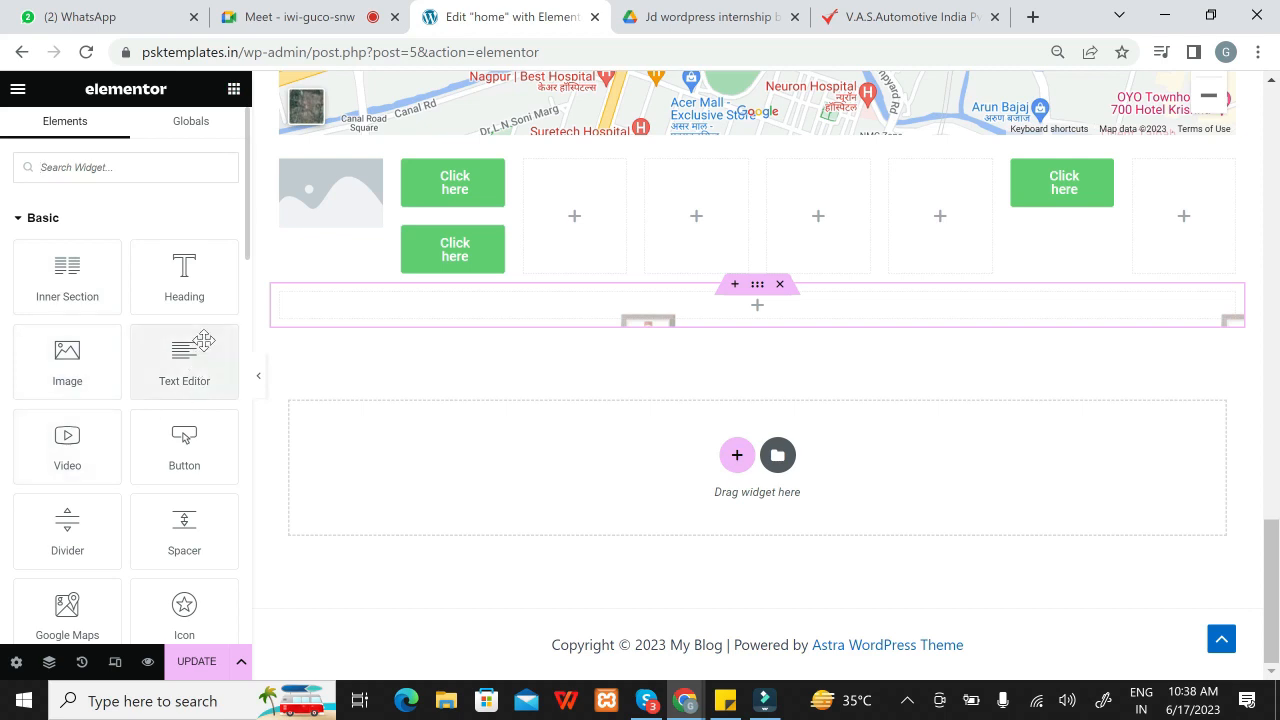
left_click_drag(180, 289, 367, 327)
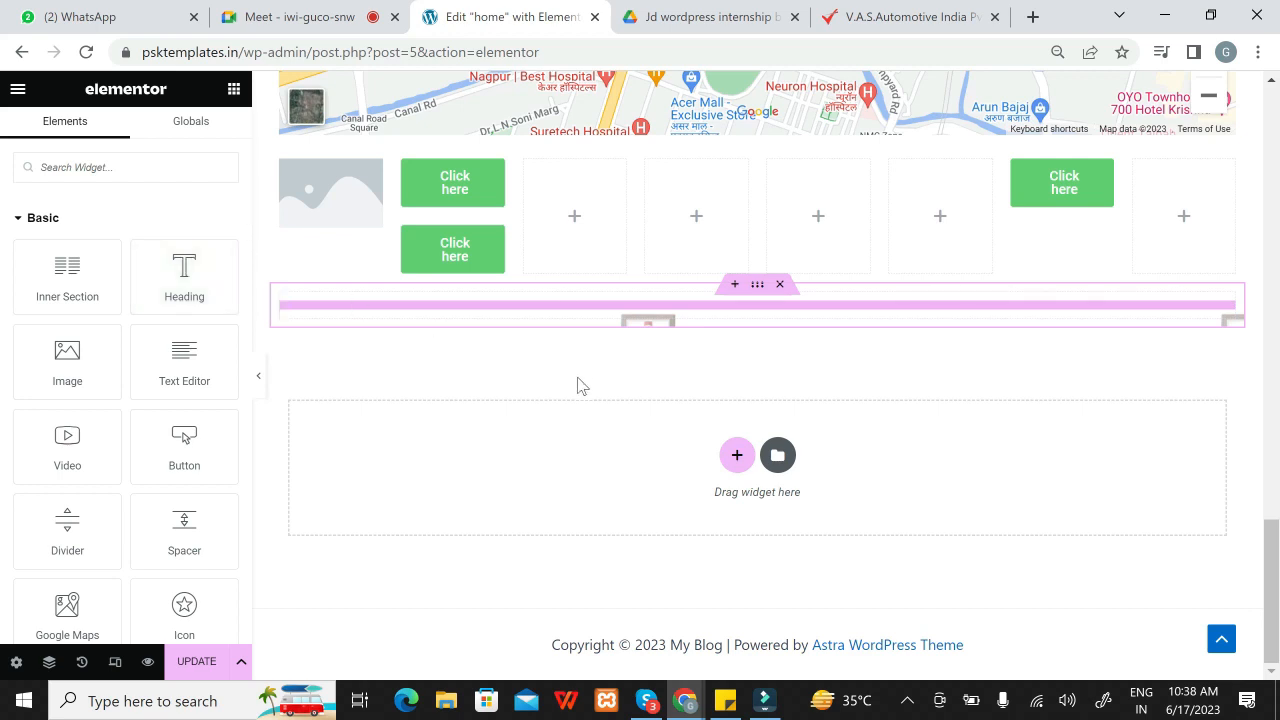
left_click_drag(207, 273, 500, 300)
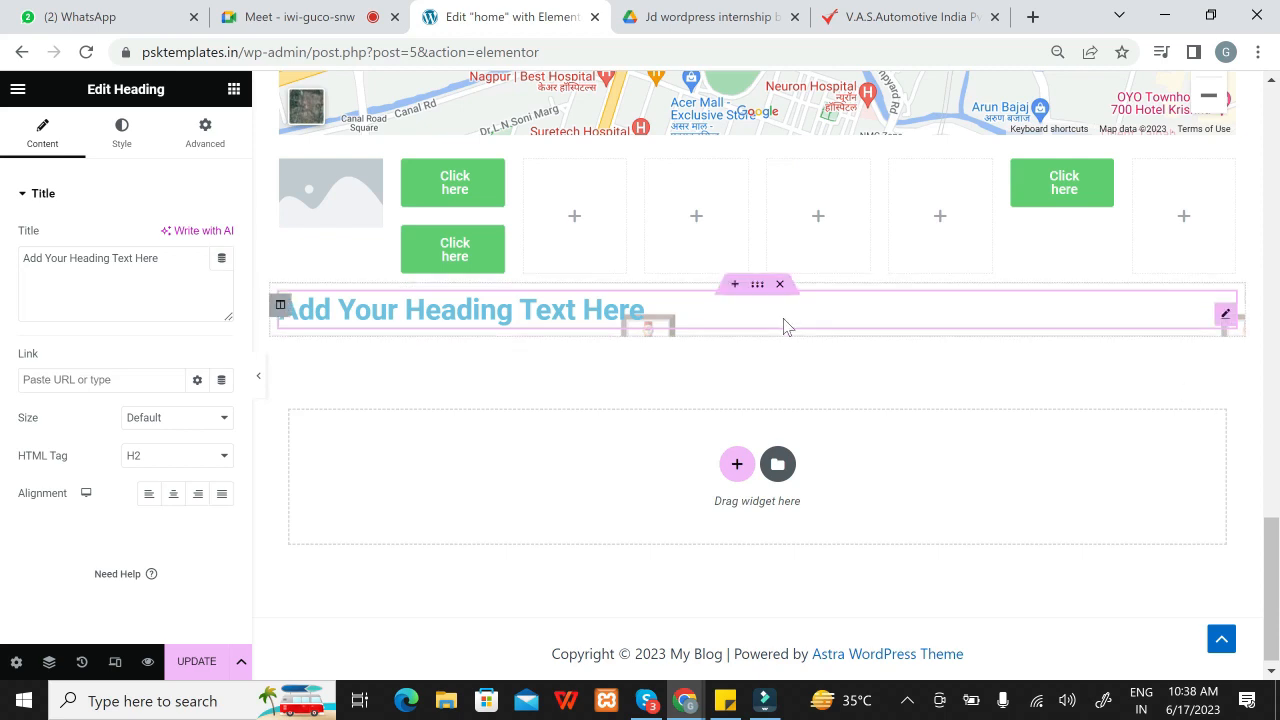
left_click(233, 89)
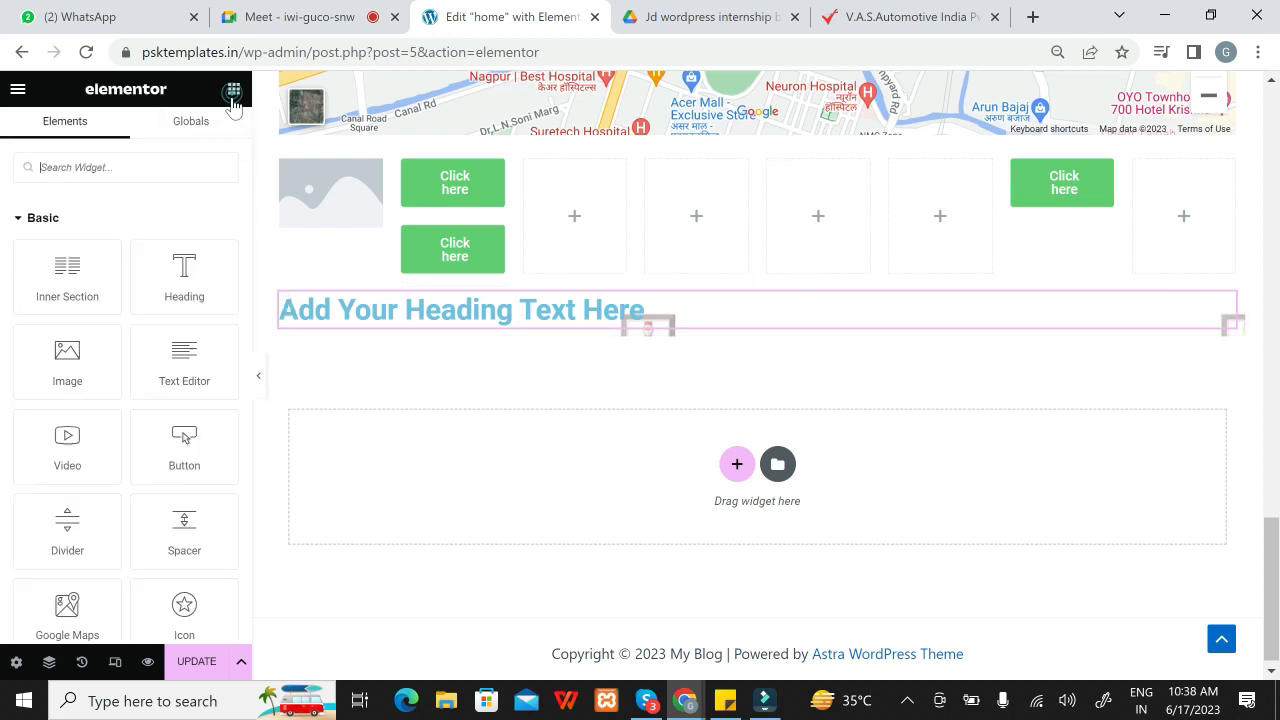
left_click_drag(183, 463, 549, 327)
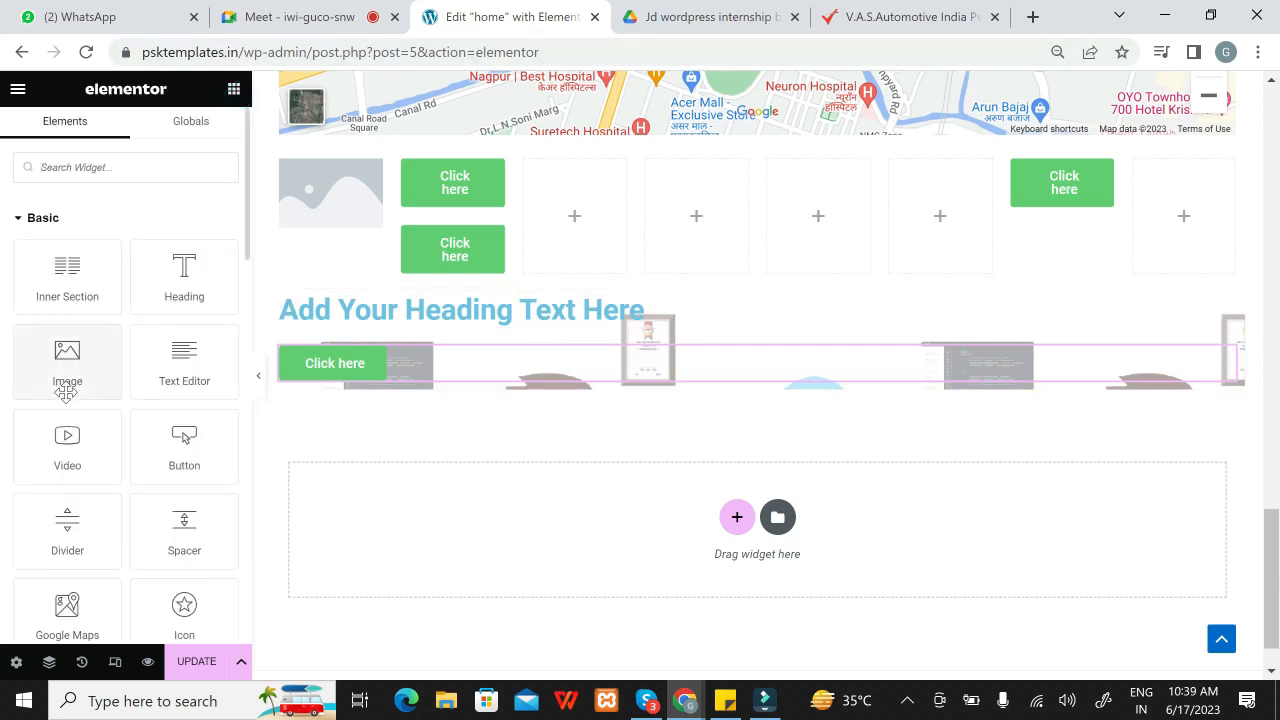
Step: Add an Icon widget below the new section's button and a Social Icons widget beneath the icon
left_click_drag(184, 606, 419, 390)
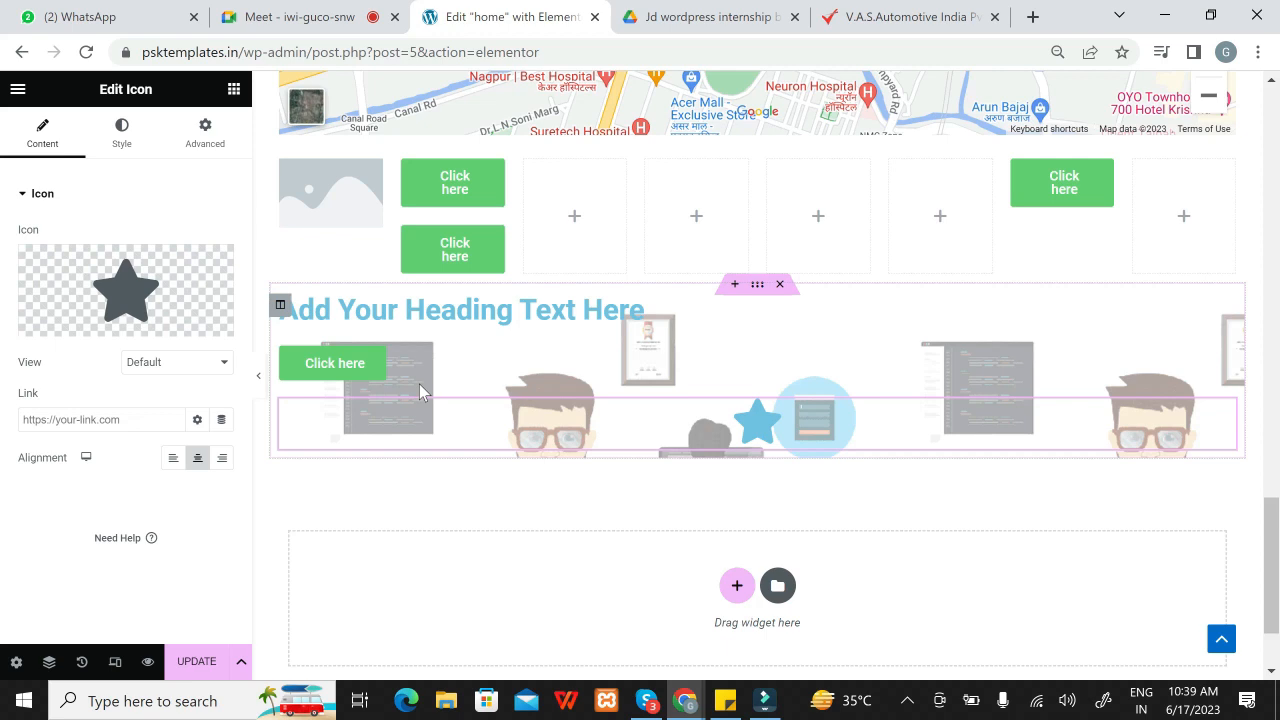
left_click(233, 89)
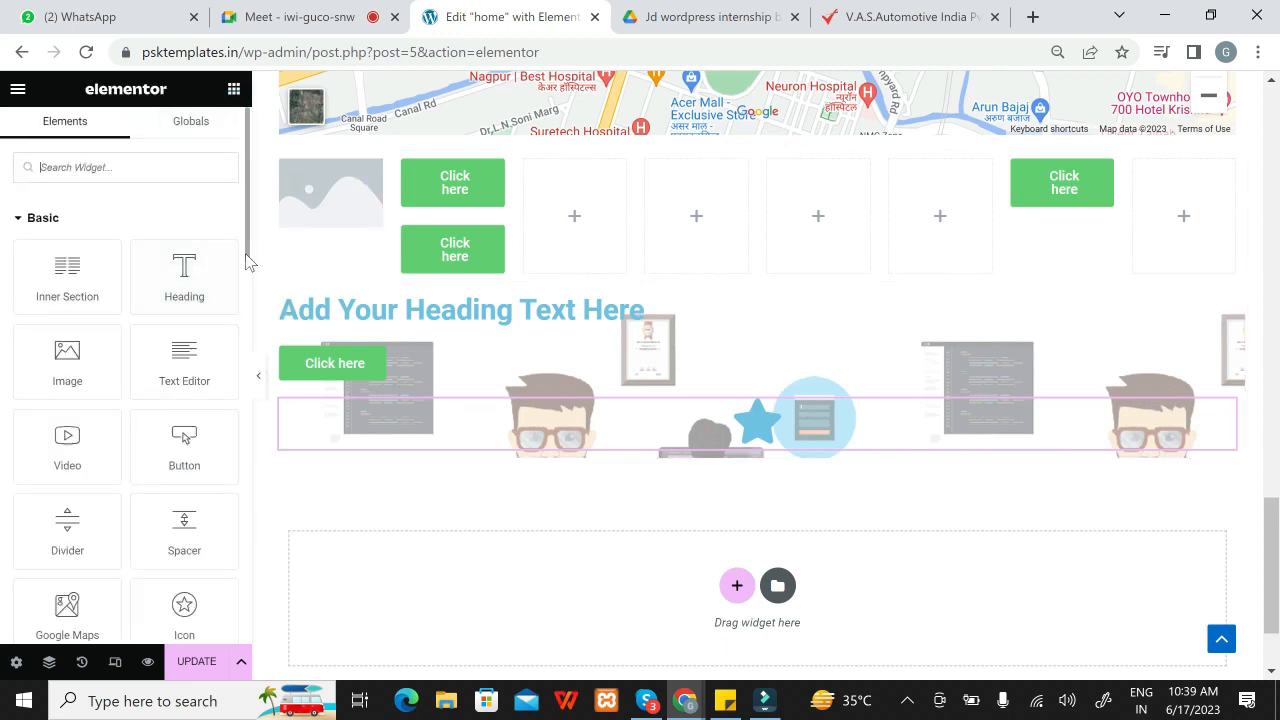
scroll(246, 262, "down", 6)
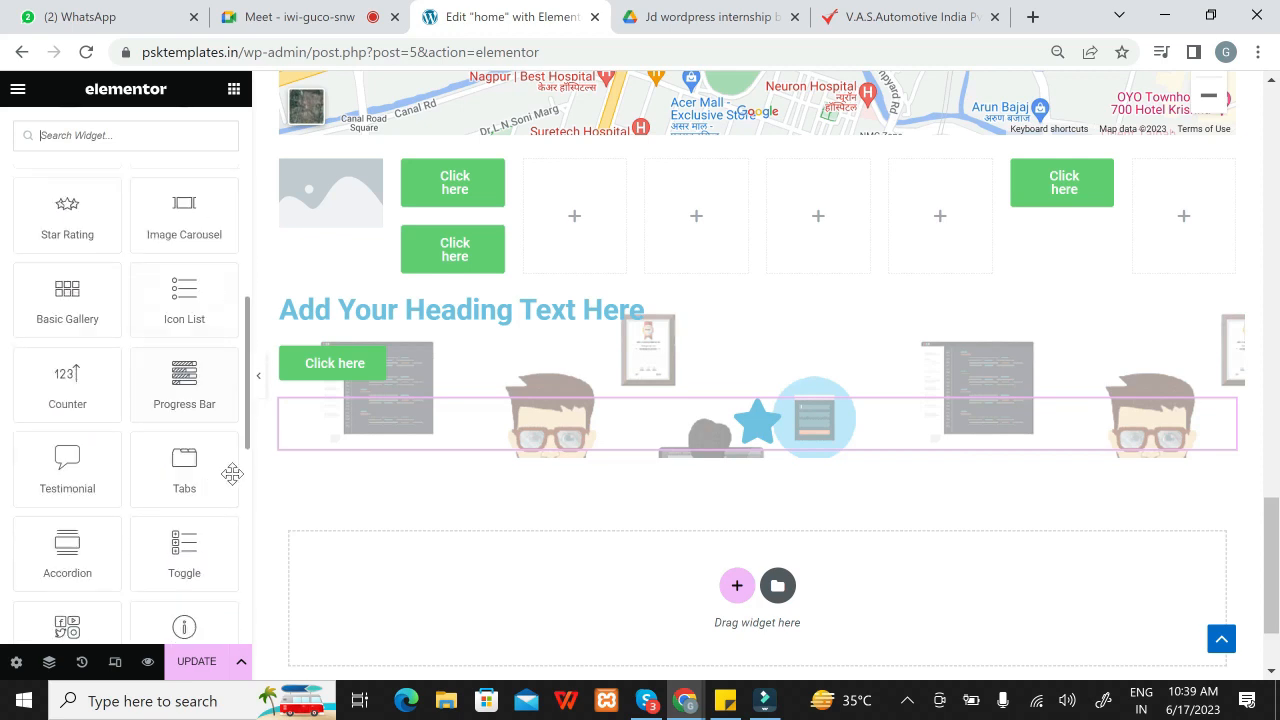
scroll(230, 451, "down", 3)
left_click_drag(66, 405, 451, 443)
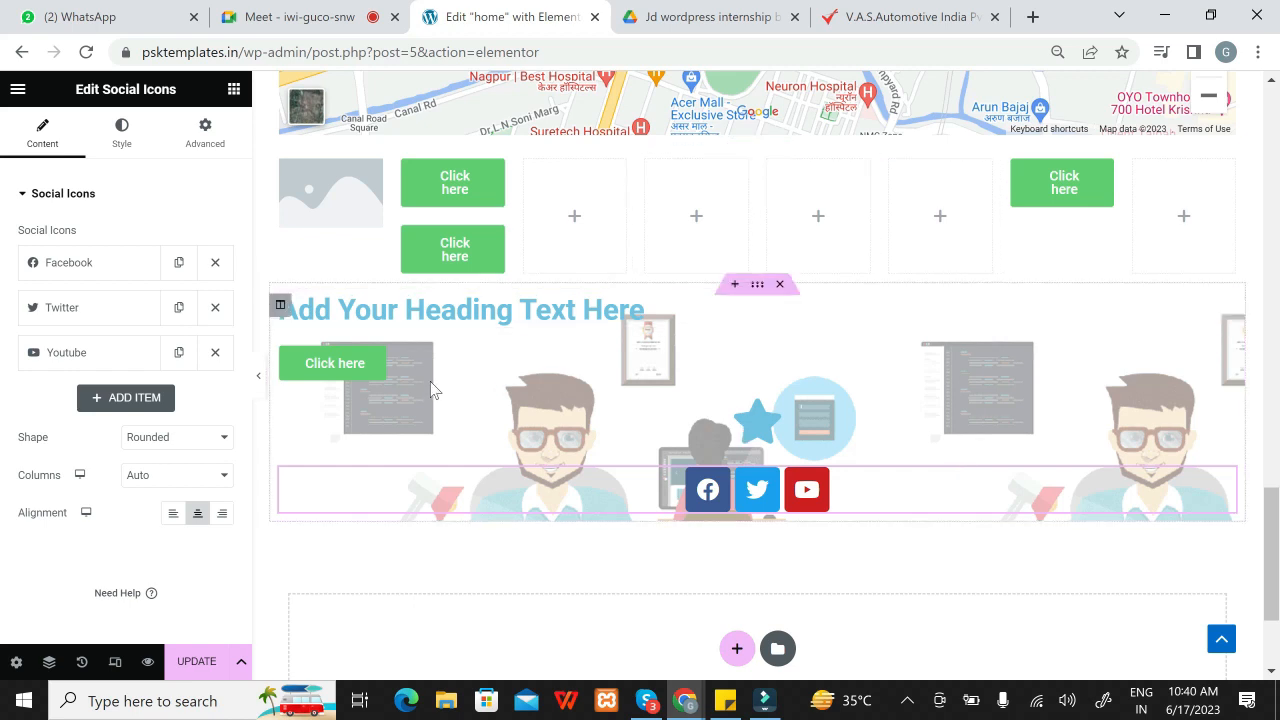
Step: Open the full-width section's Style settings and examine its Background and Background Overlay options
left_click(760, 295)
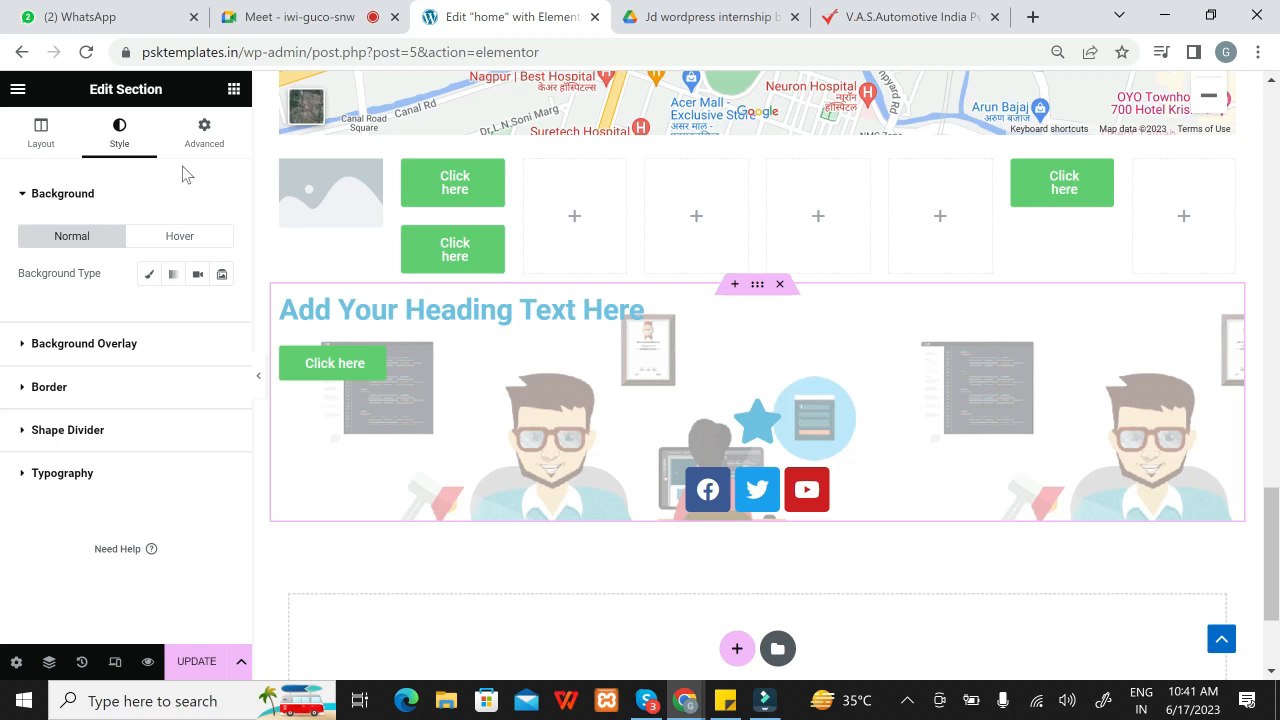
left_click(34, 195)
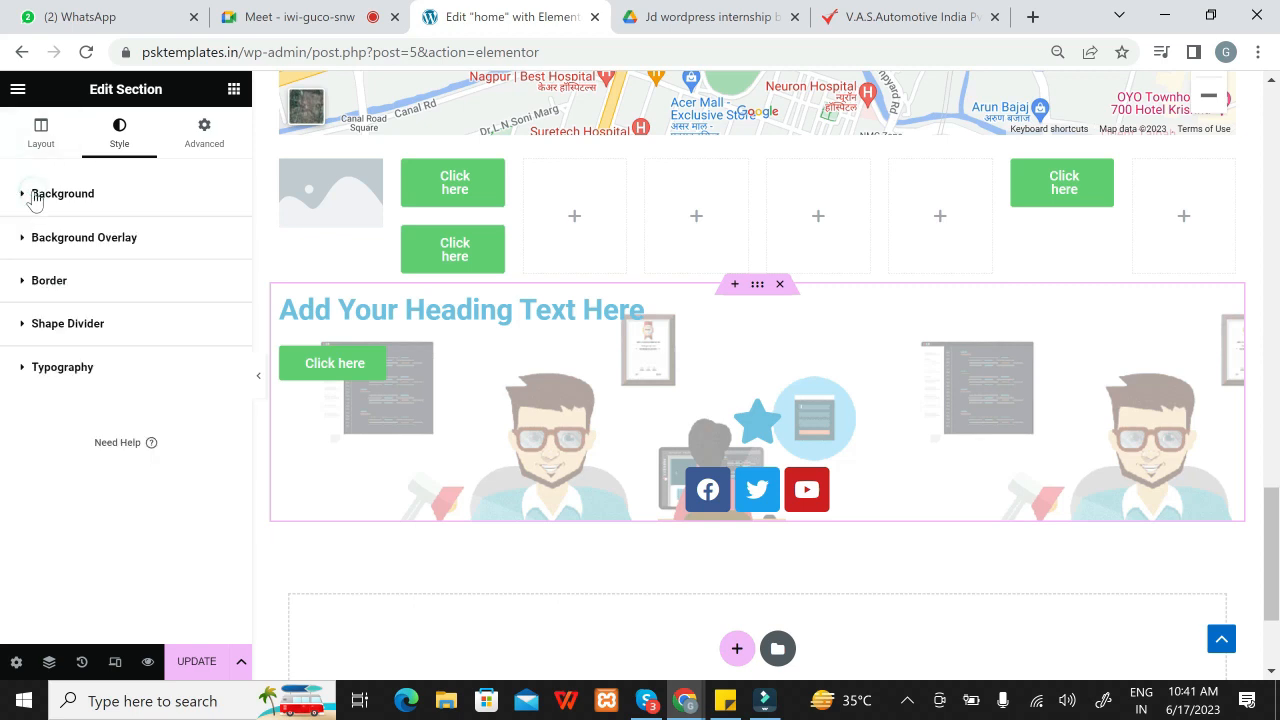
left_click(34, 197)
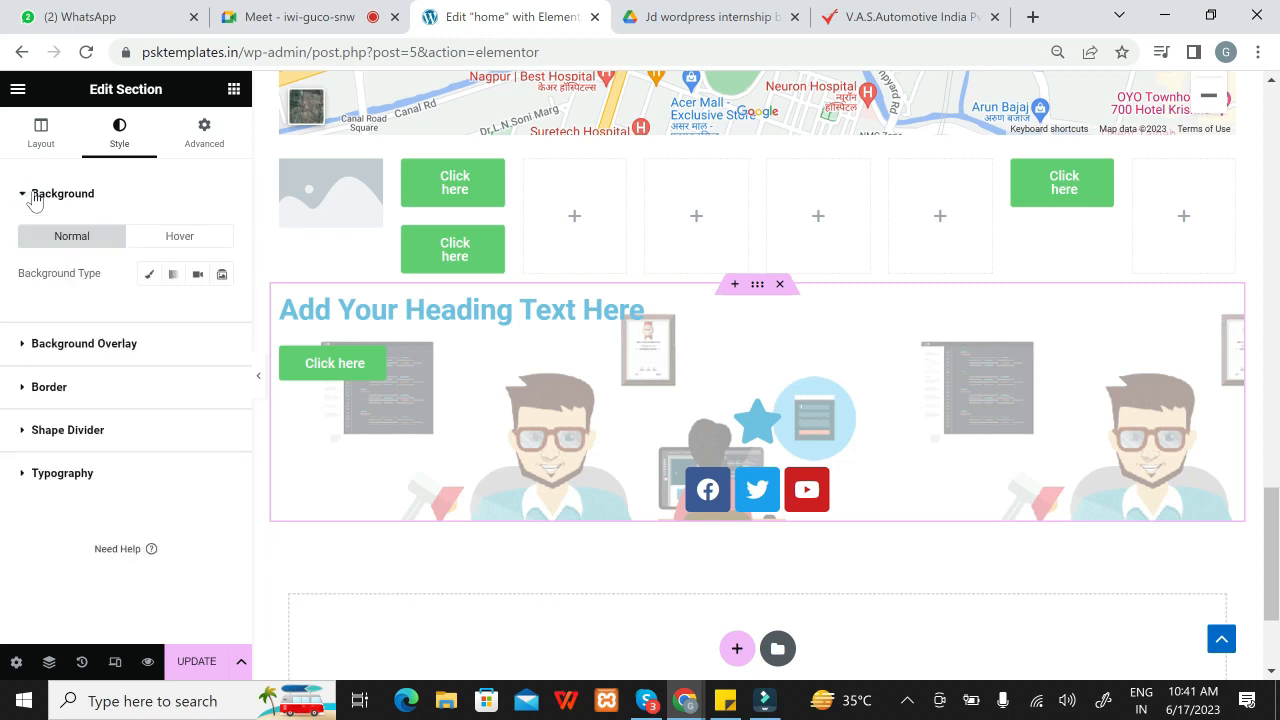
left_click(34, 197)
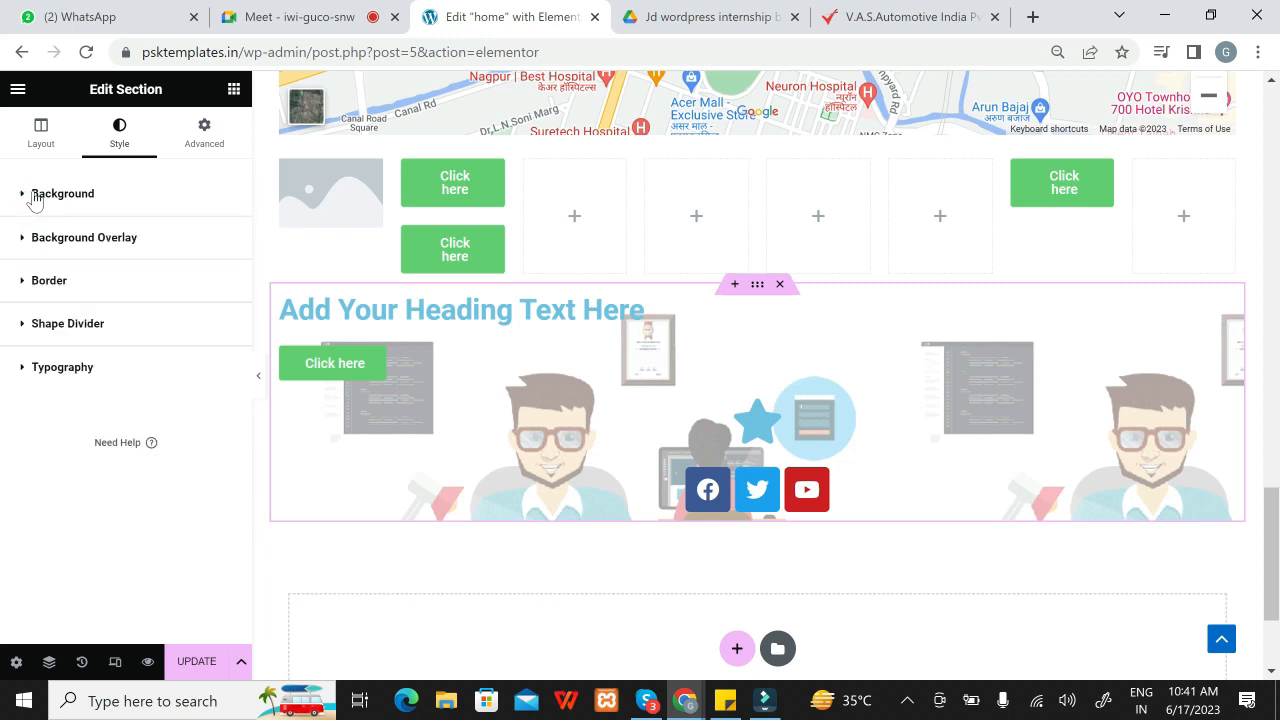
left_click(90, 240)
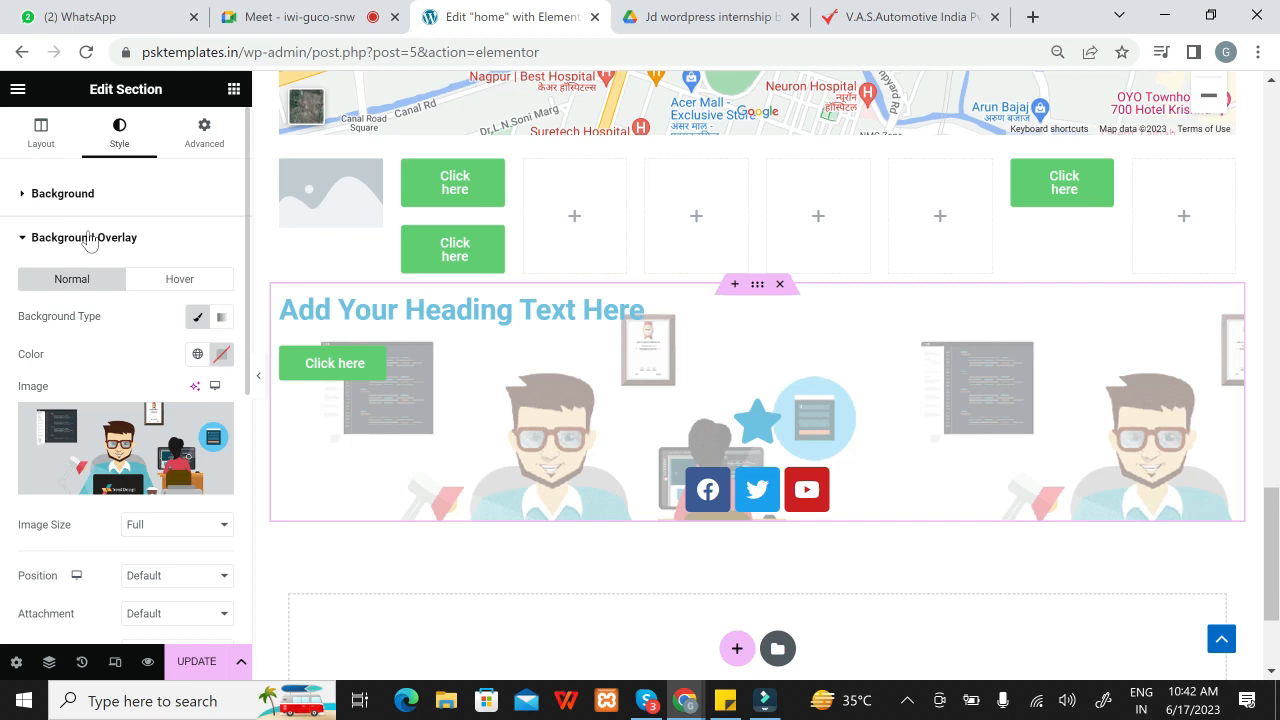
right_click(903, 707)
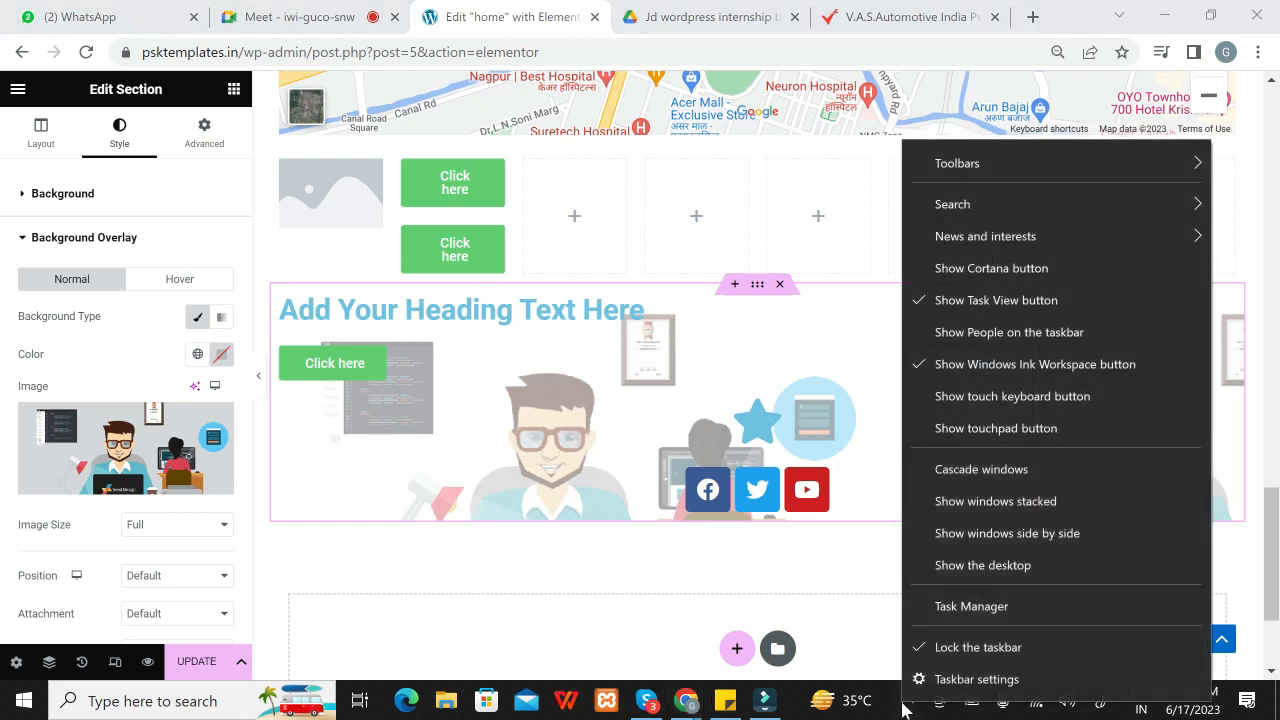
left_click(866, 655)
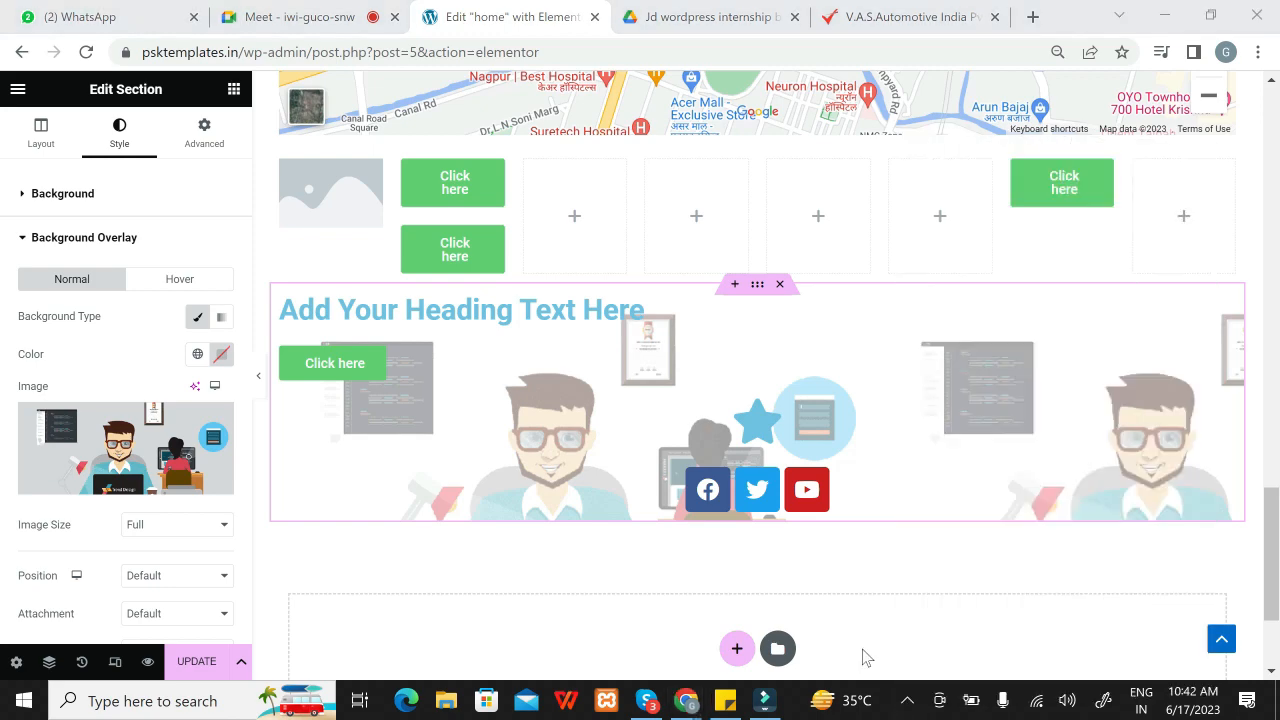
left_click(907, 703)
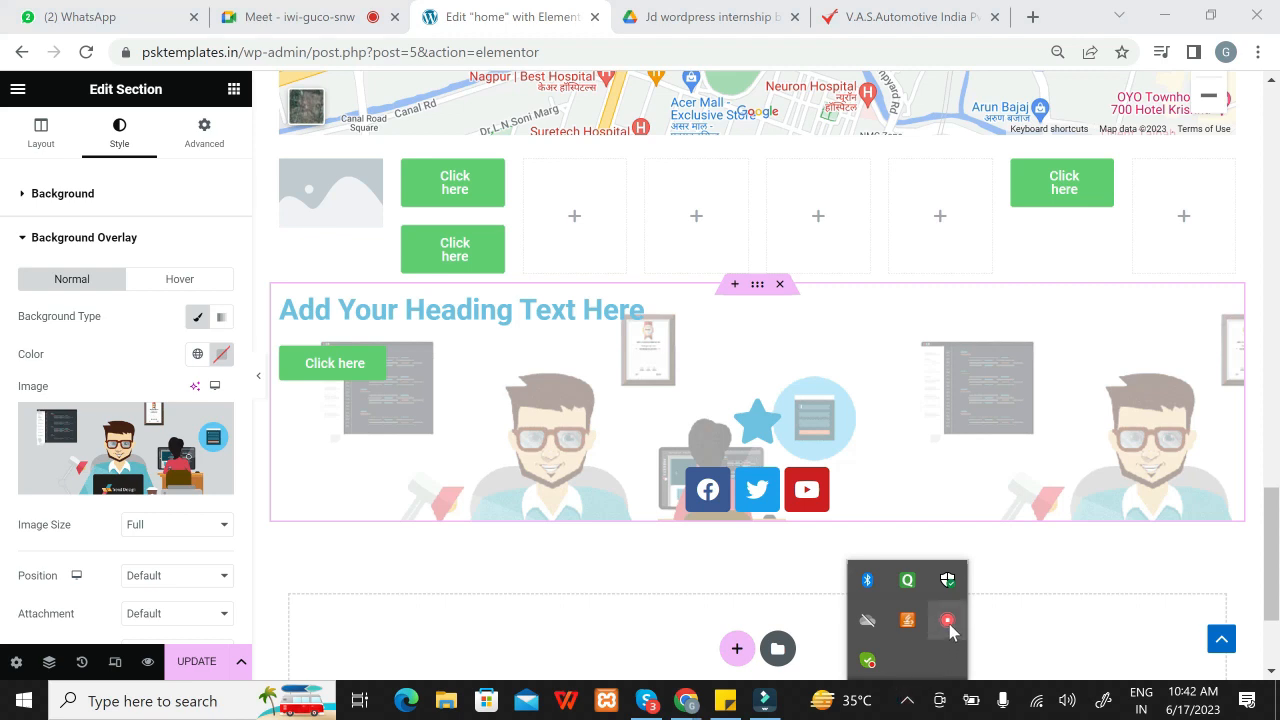
right_click(948, 622)
left_click(972, 646)
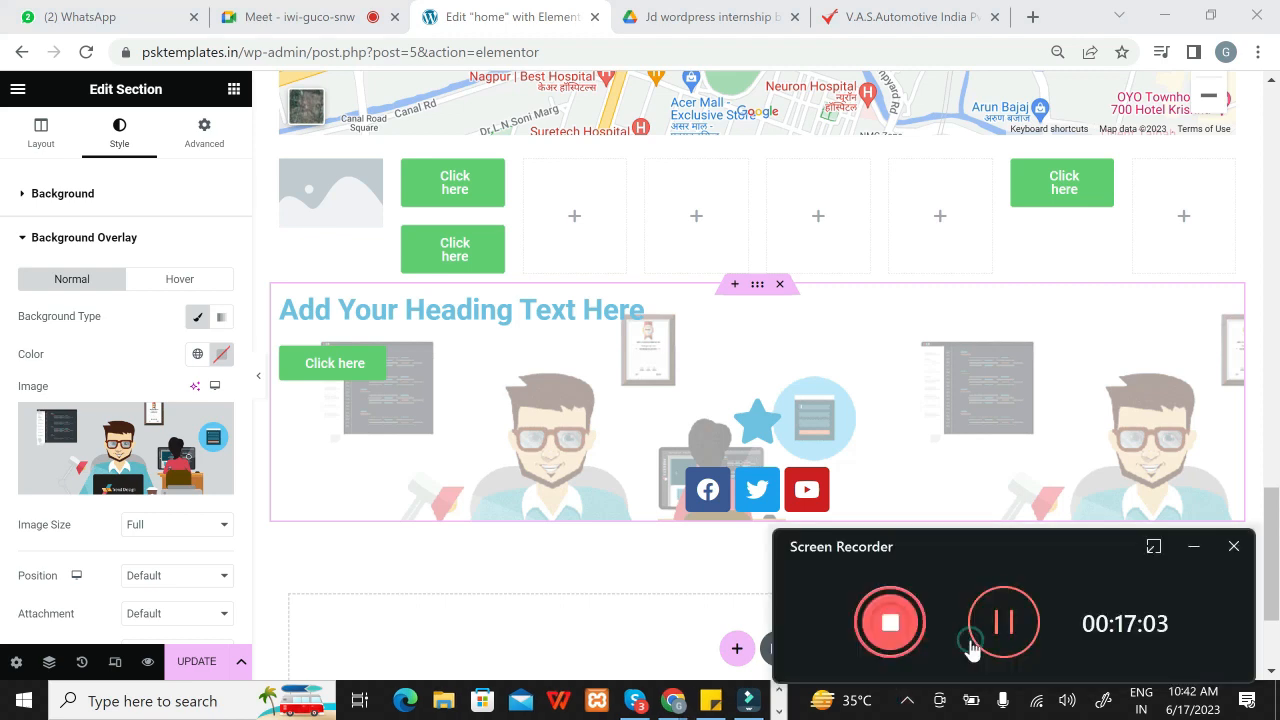
left_click(995, 615)
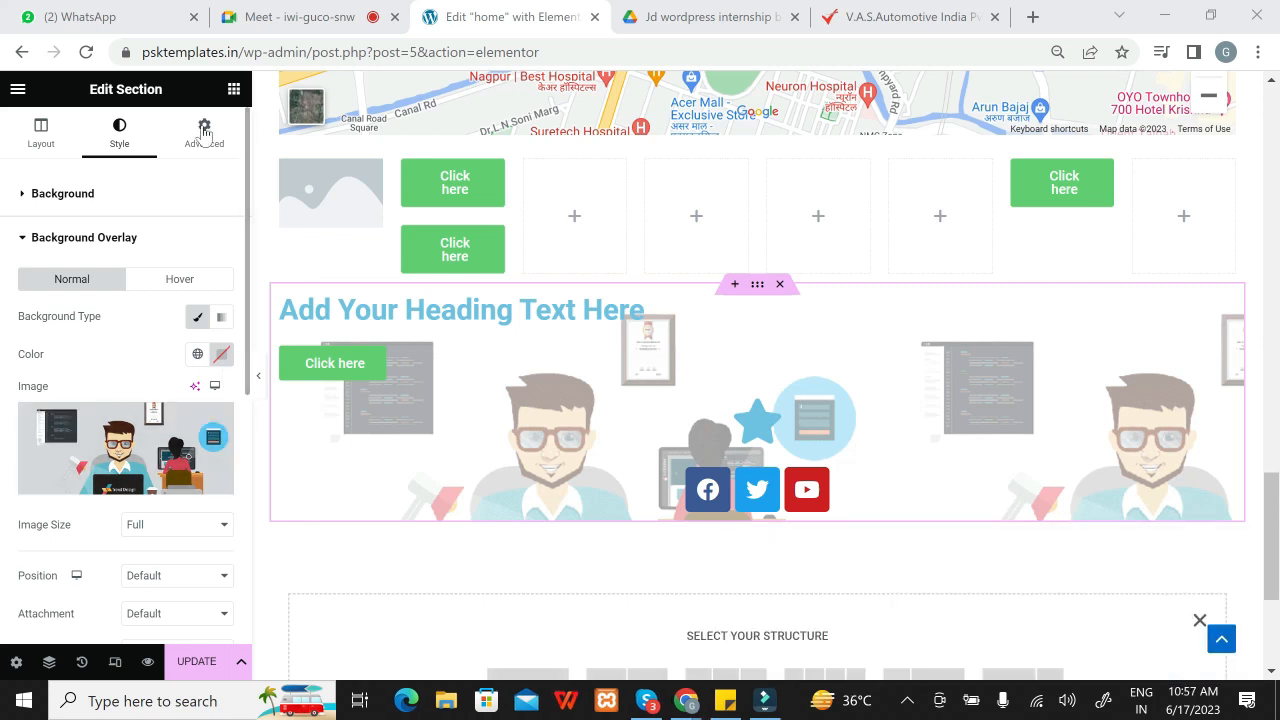
Step: Browse the Basic, Pro and General widget groups for a widget suited to a new section
left_click(233, 90)
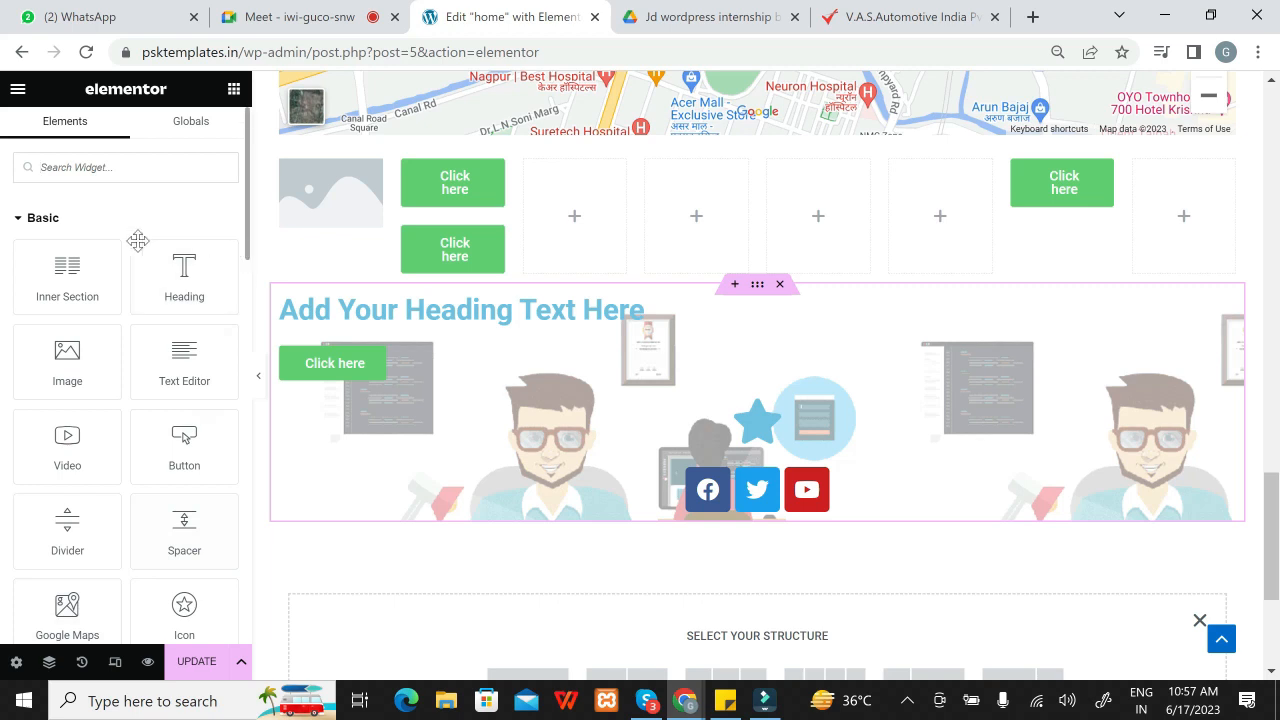
left_click(45, 219)
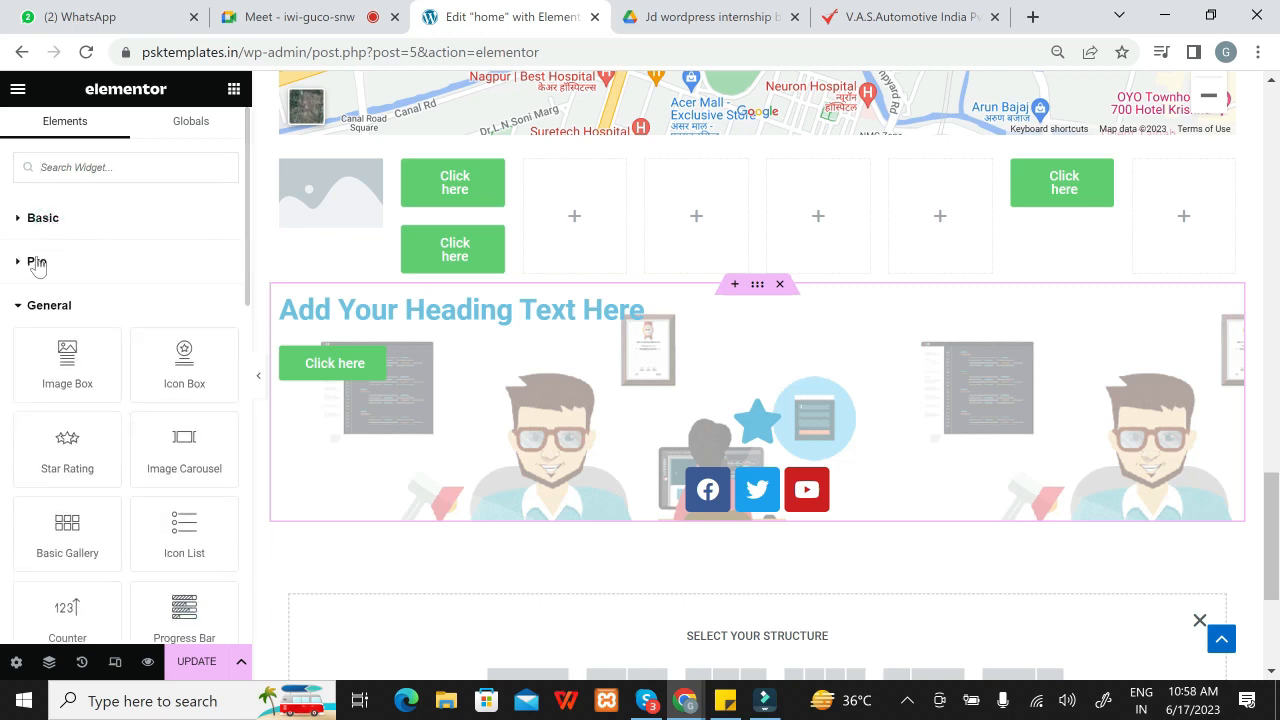
left_click(36, 264)
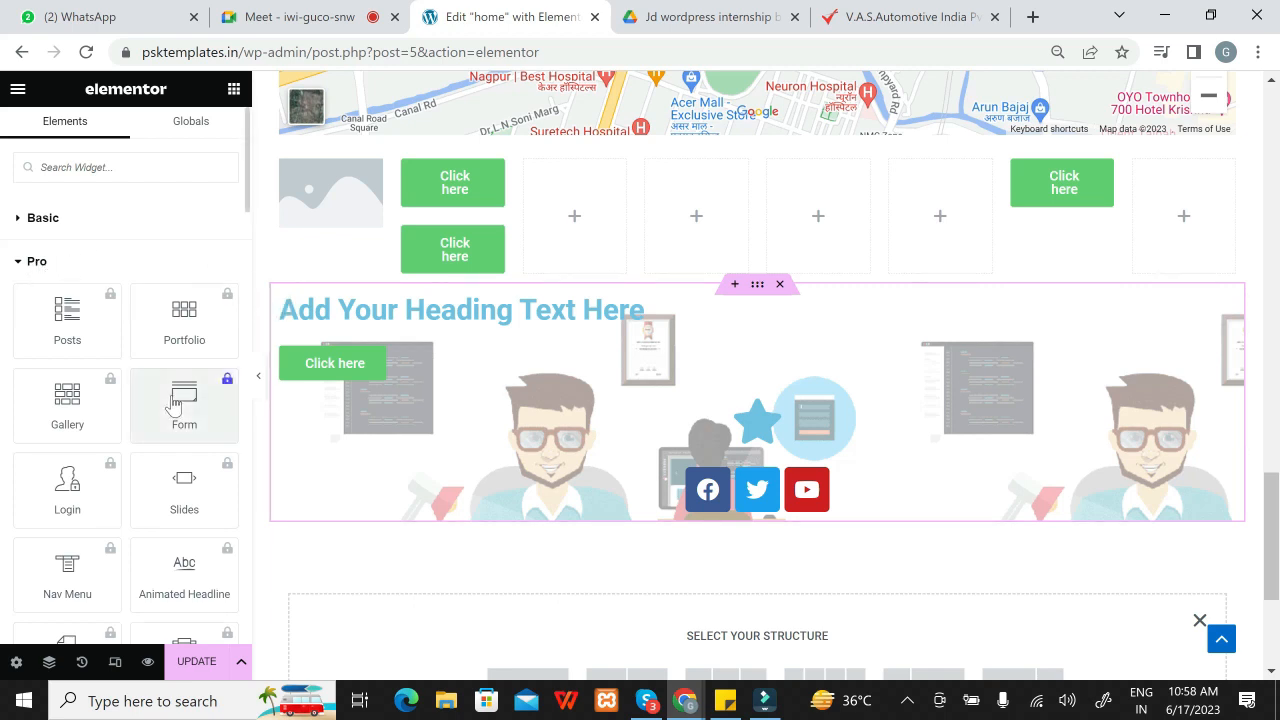
left_click(28, 266)
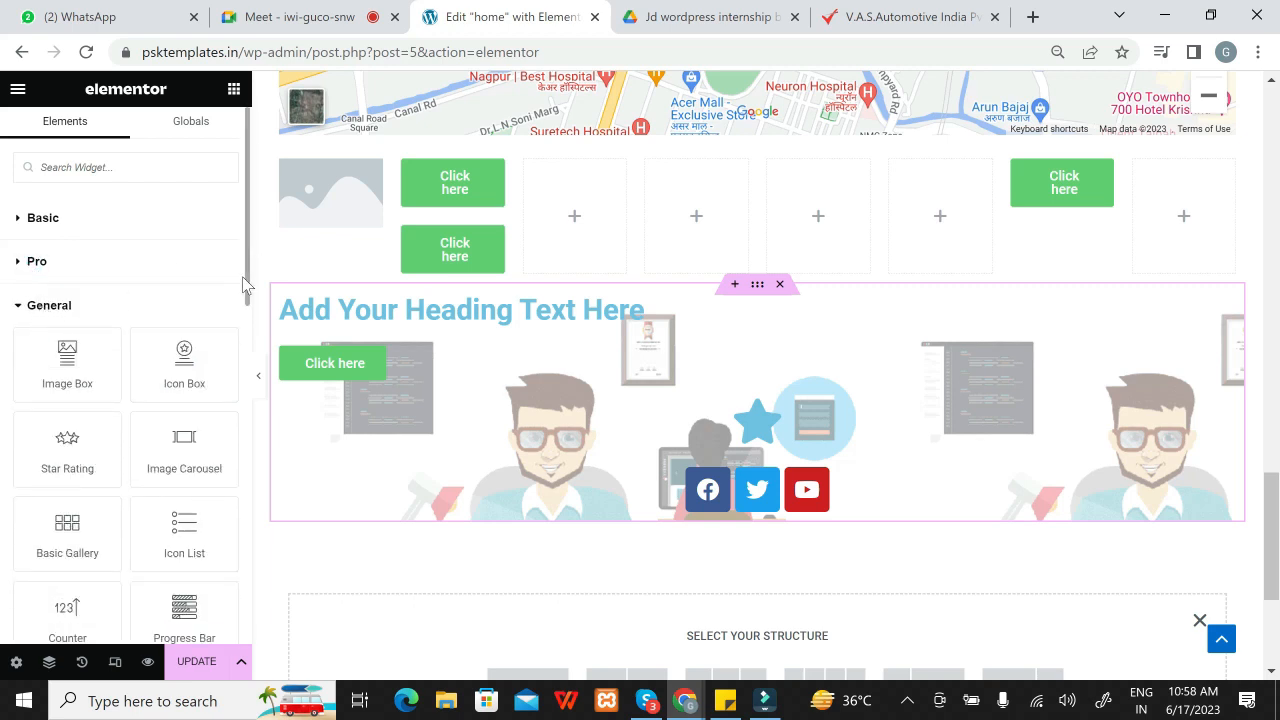
left_click_drag(249, 289, 250, 329)
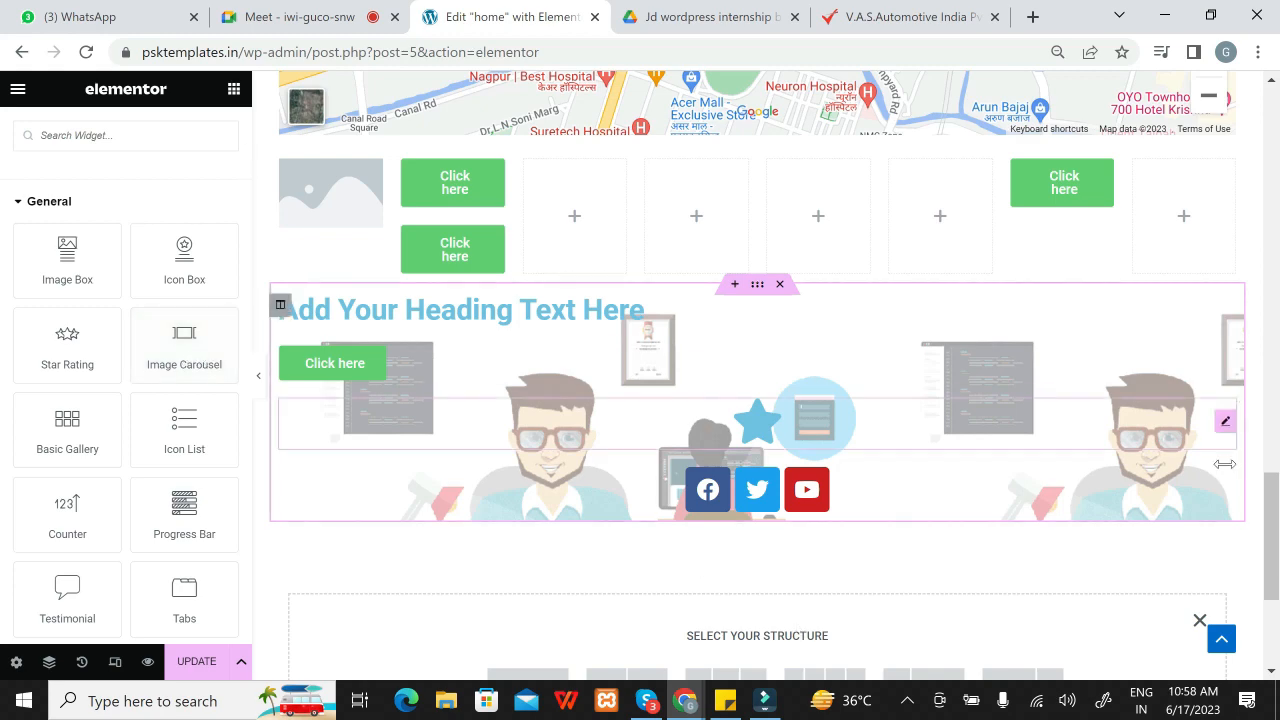
Step: Add a single-column section below the image overlay section and place an Image Carousel widget in it
left_click_drag(1273, 573, 1275, 615)
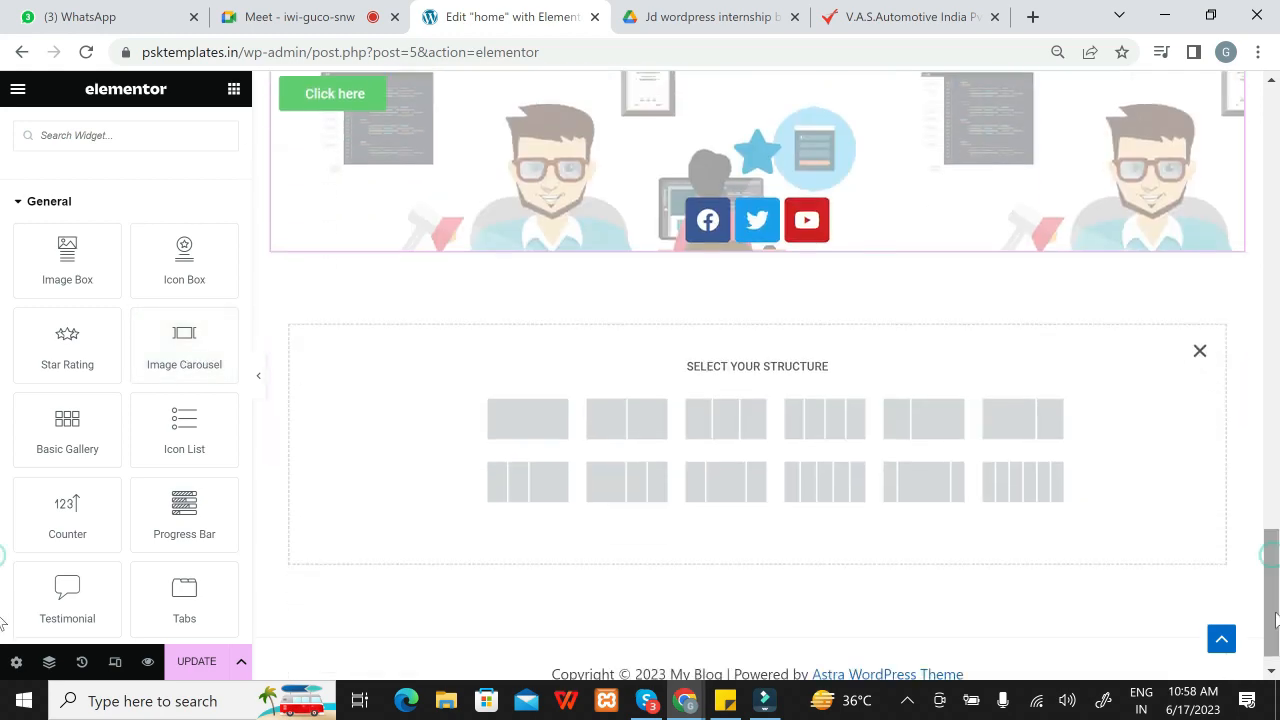
left_click(532, 438)
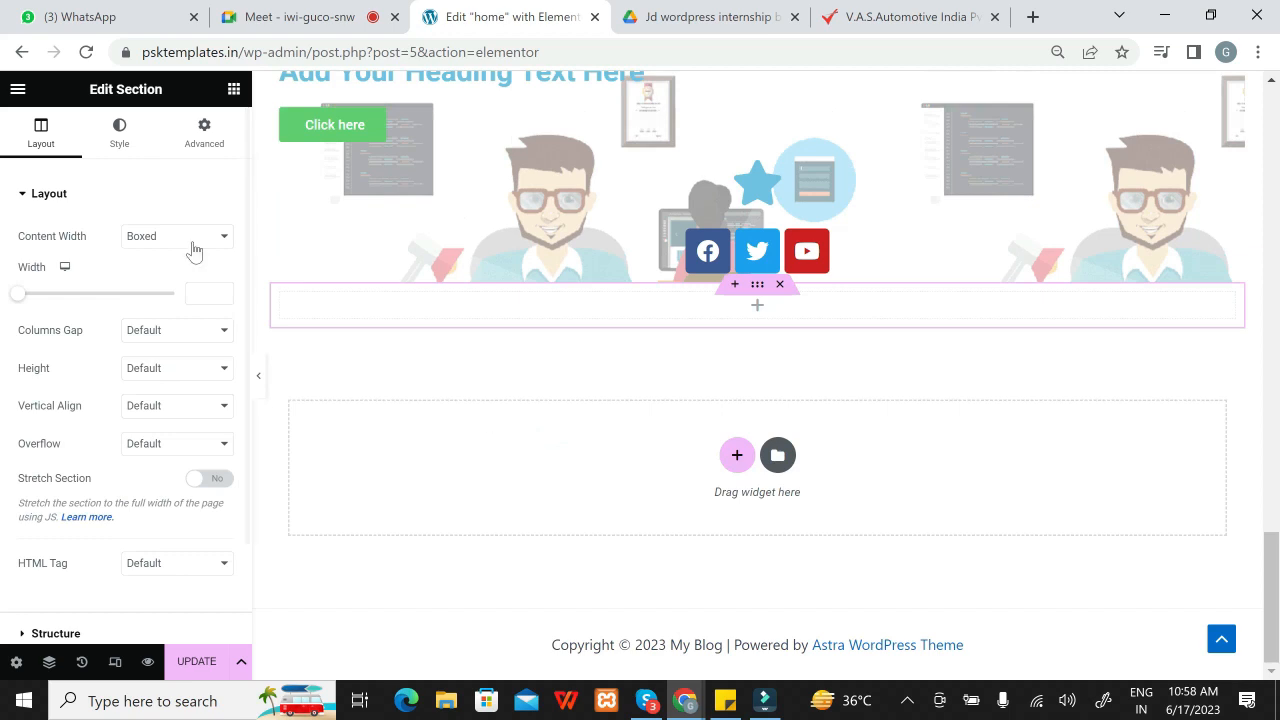
left_click(233, 90)
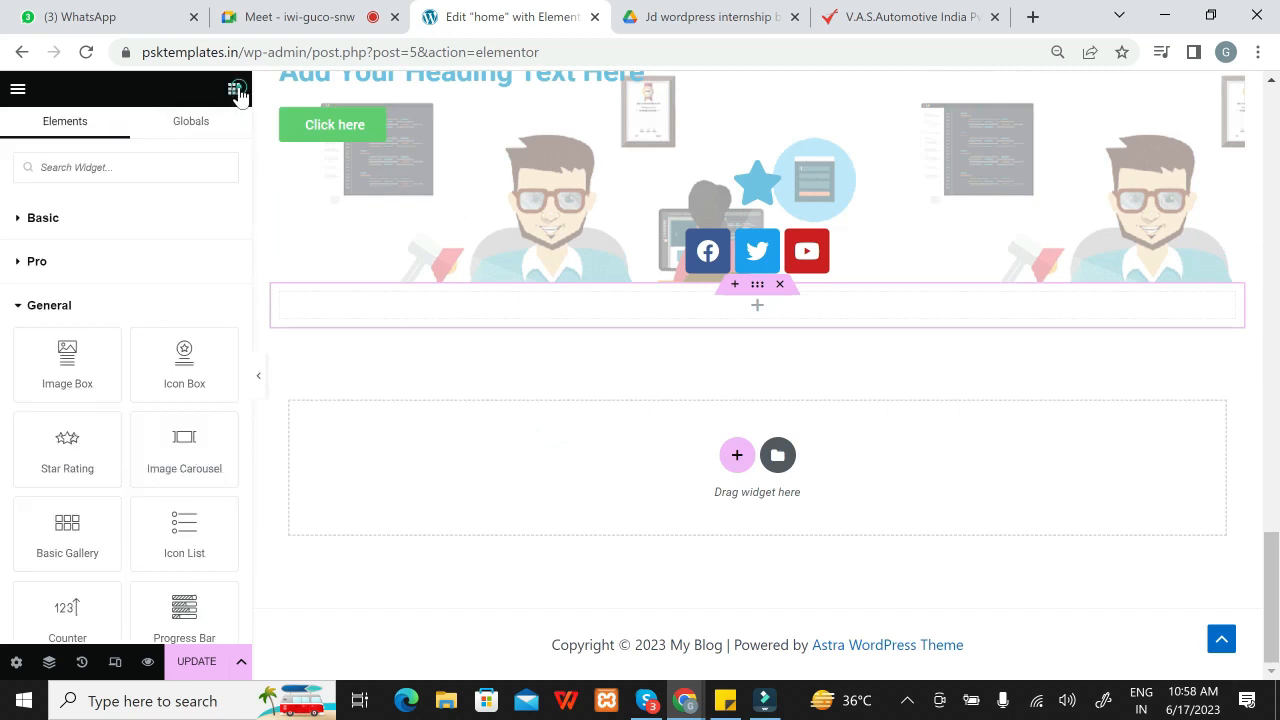
left_click_drag(184, 445, 511, 309)
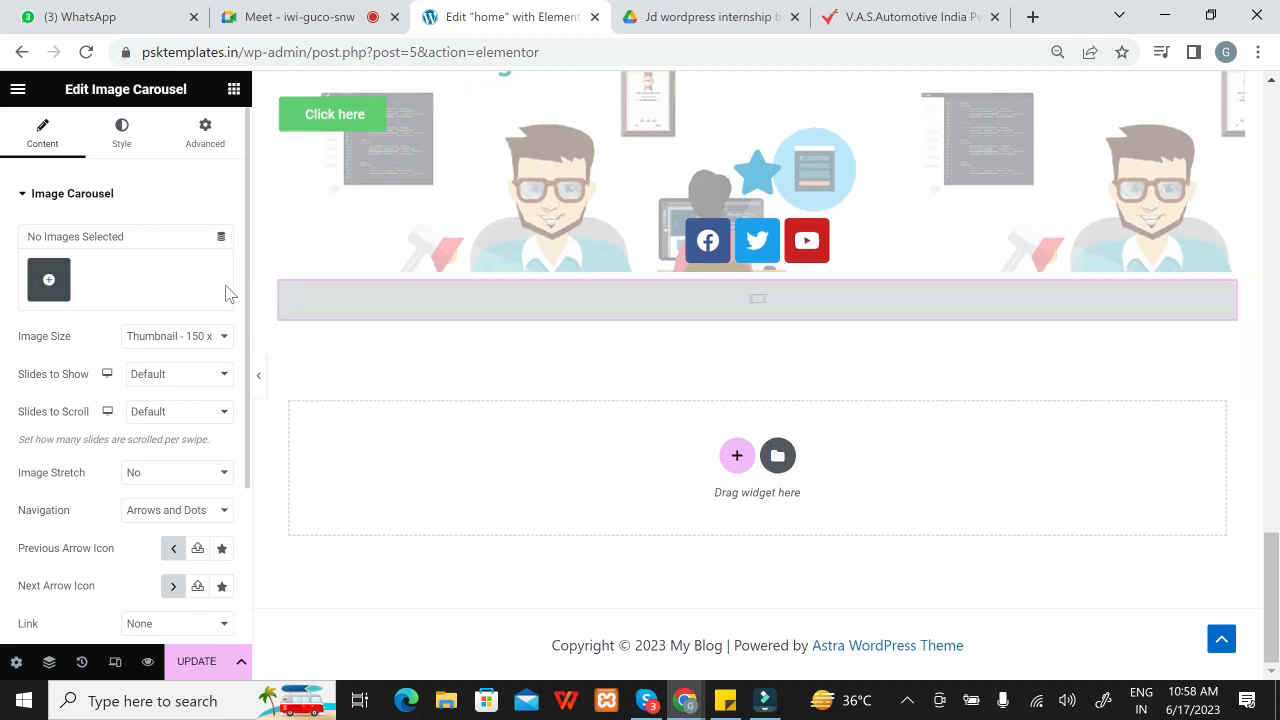
Step: Create the carousel's gallery with the first web developer illustration from the media library and insert it
left_click(47, 285)
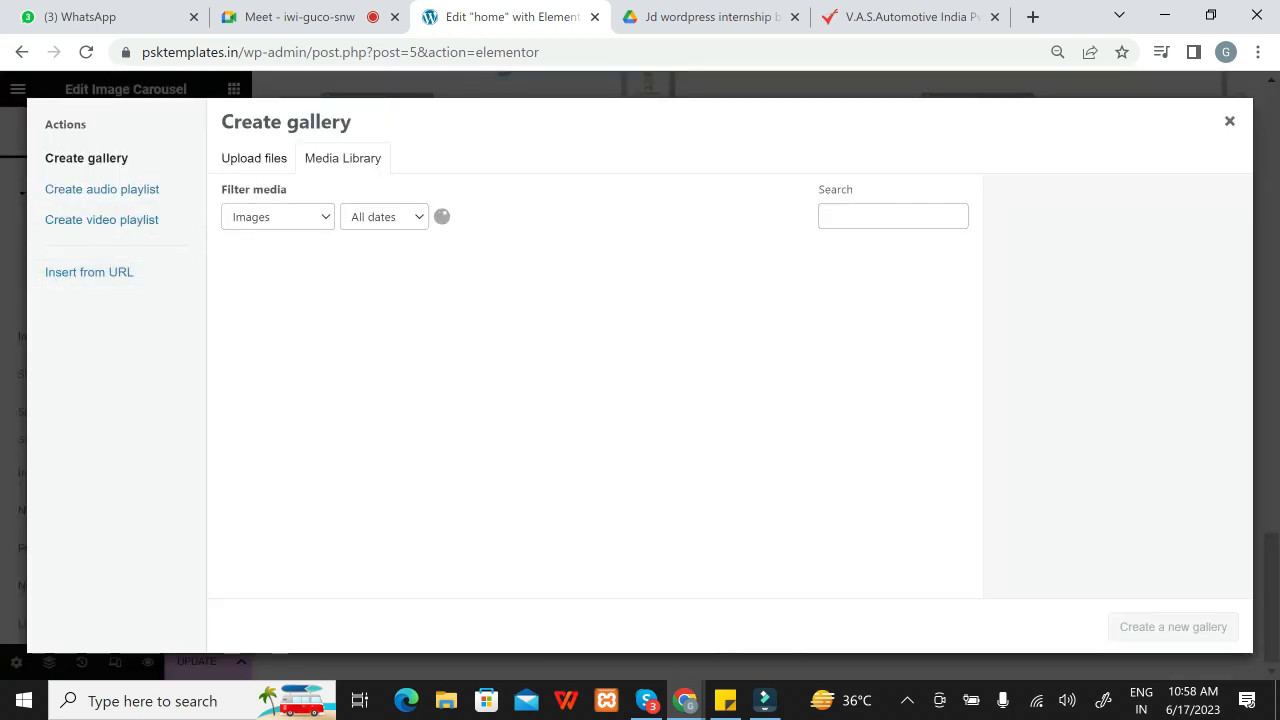
left_click(297, 312)
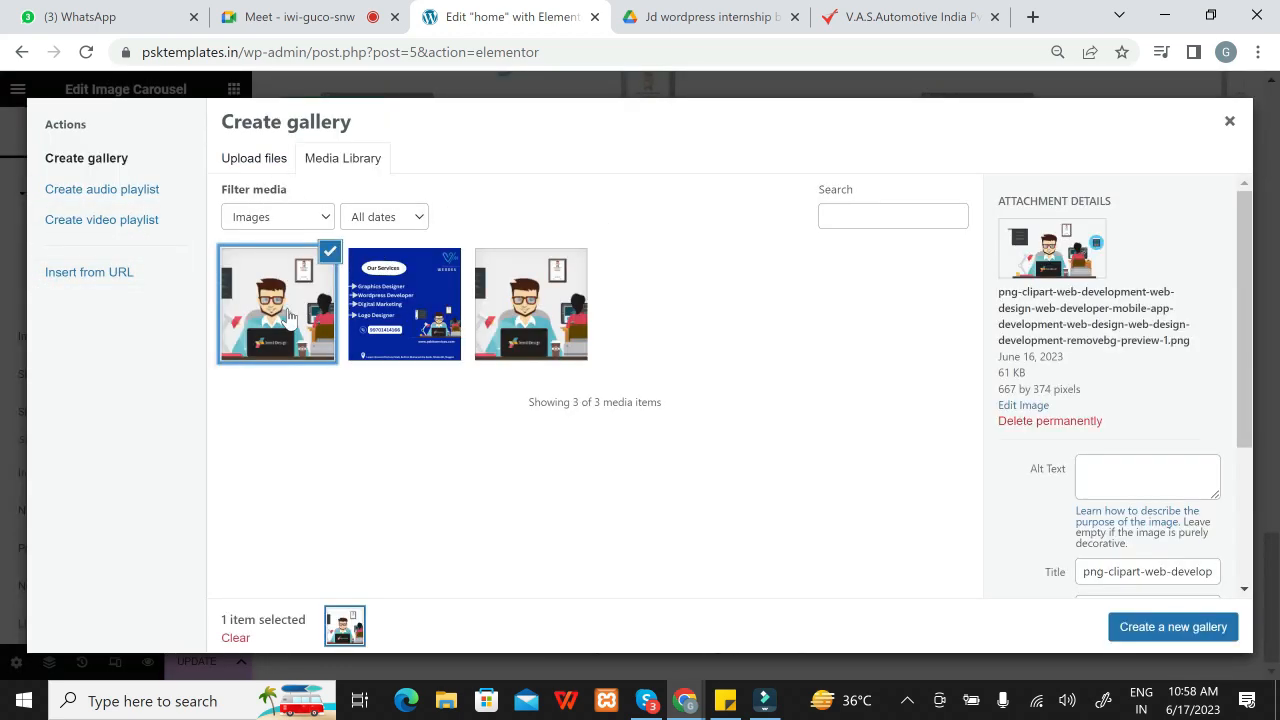
left_click(1132, 627)
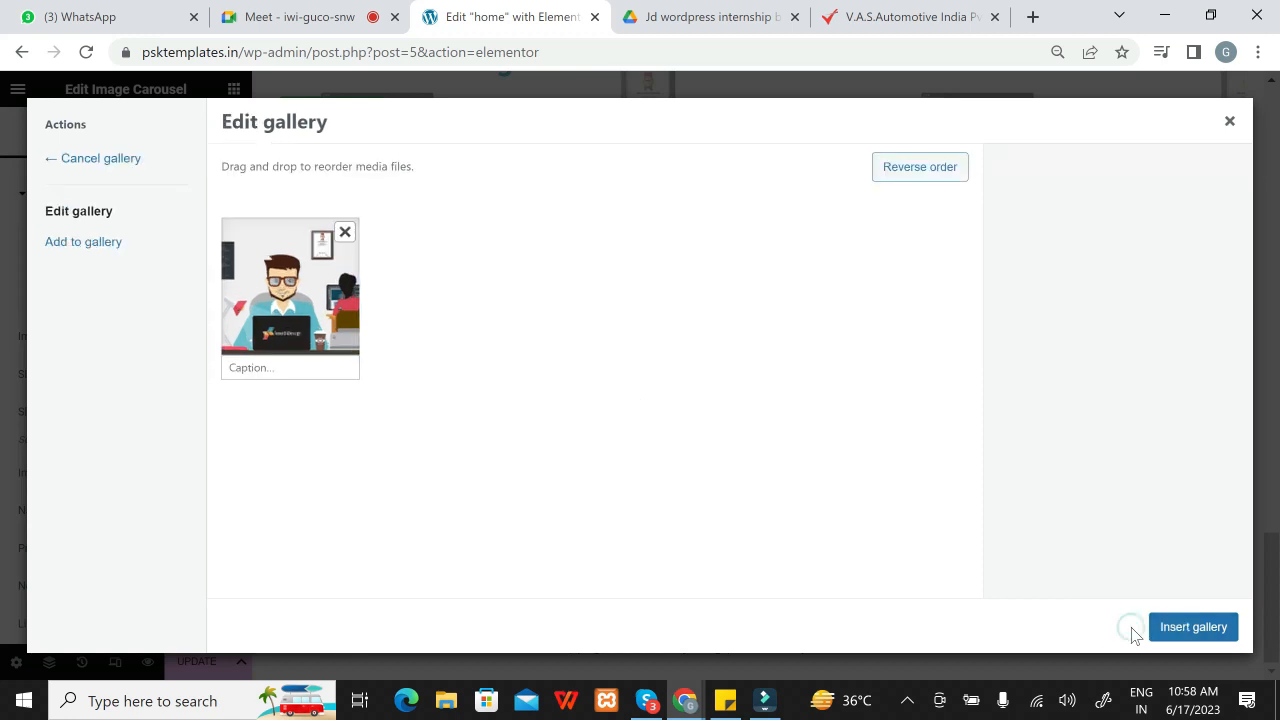
left_click(1191, 628)
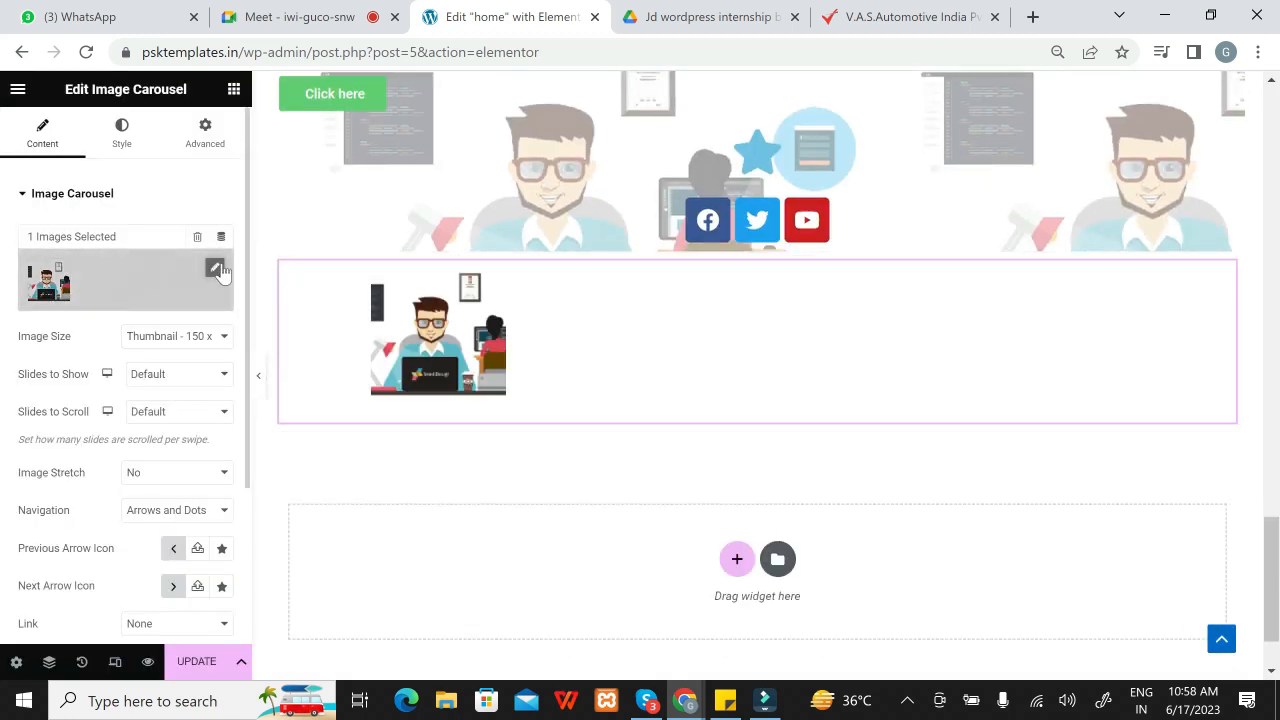
Step: Add Our-Services.png to the carousel's gallery and set the carousel's image size to Large - 1024 x 1024
left_click(222, 271)
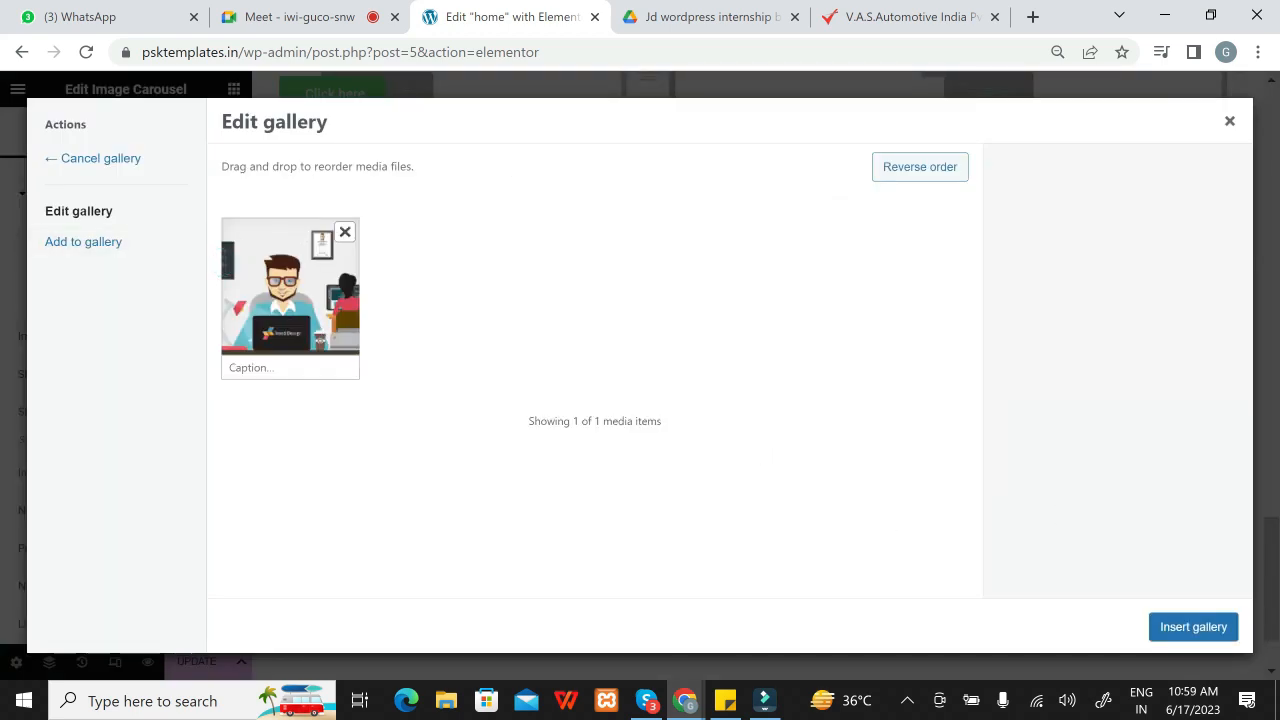
left_click(87, 258)
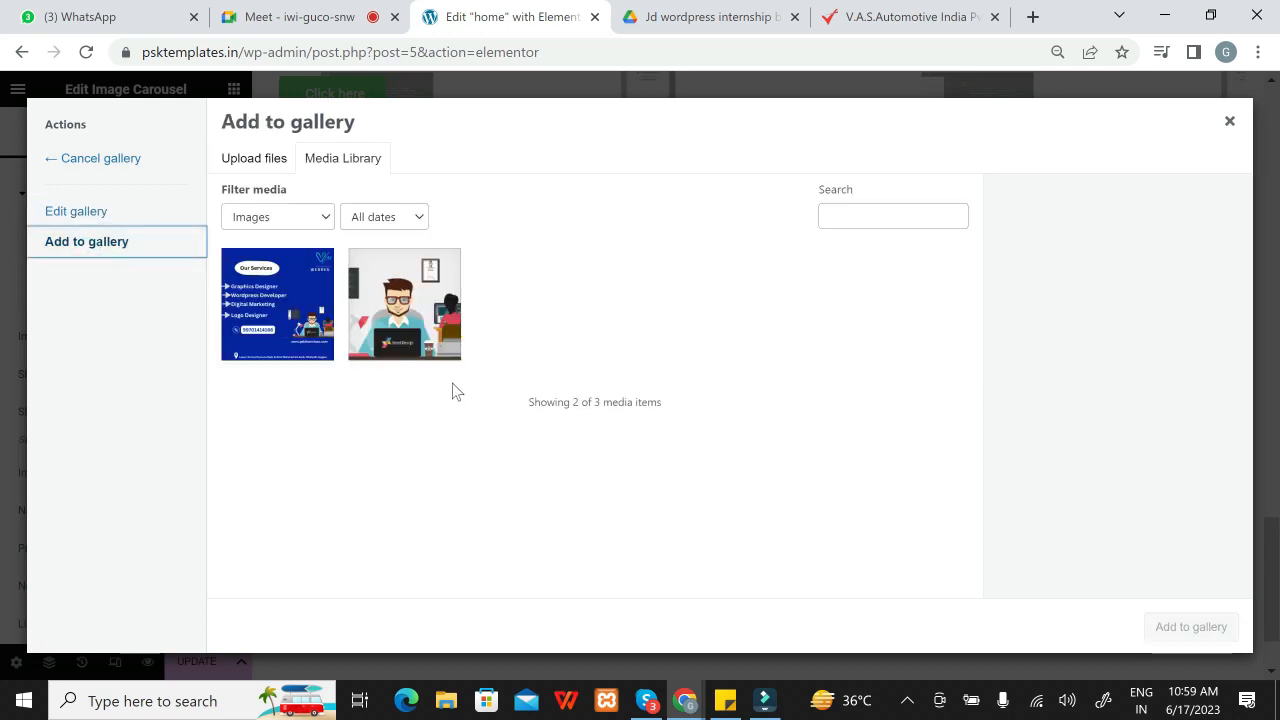
left_click(295, 315)
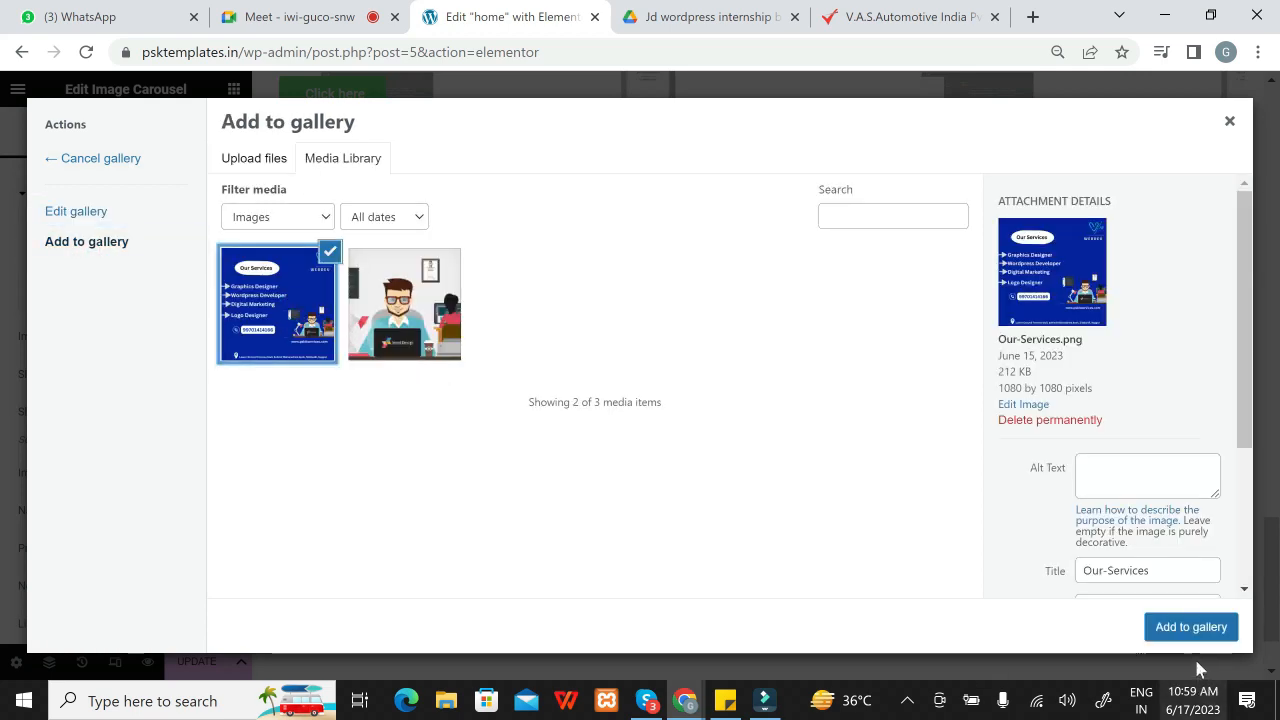
left_click(1195, 630)
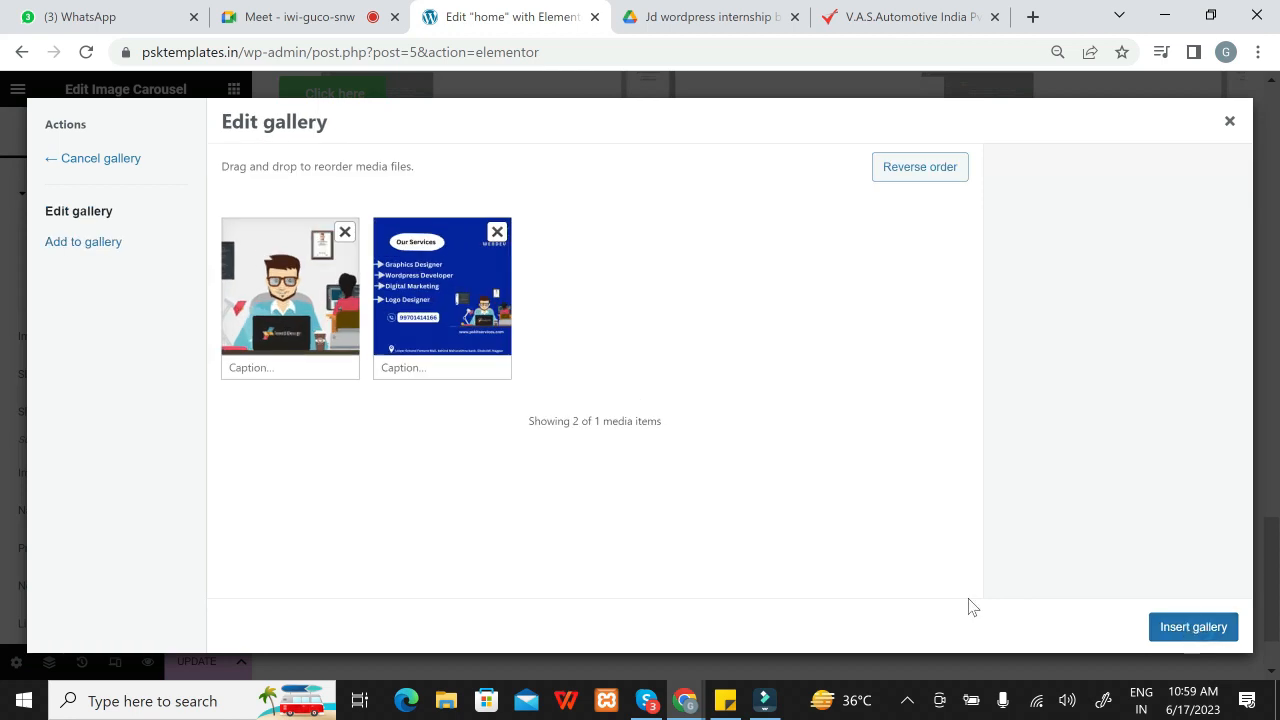
left_click(1160, 630)
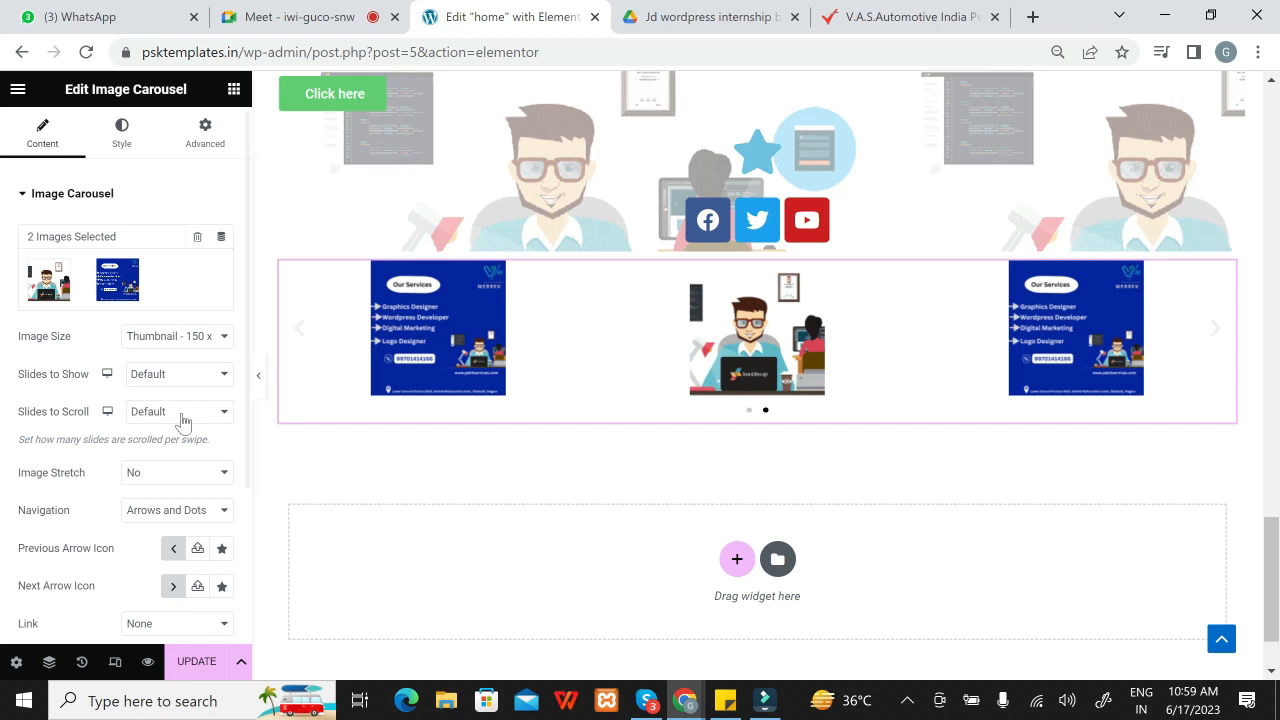
left_click(222, 337)
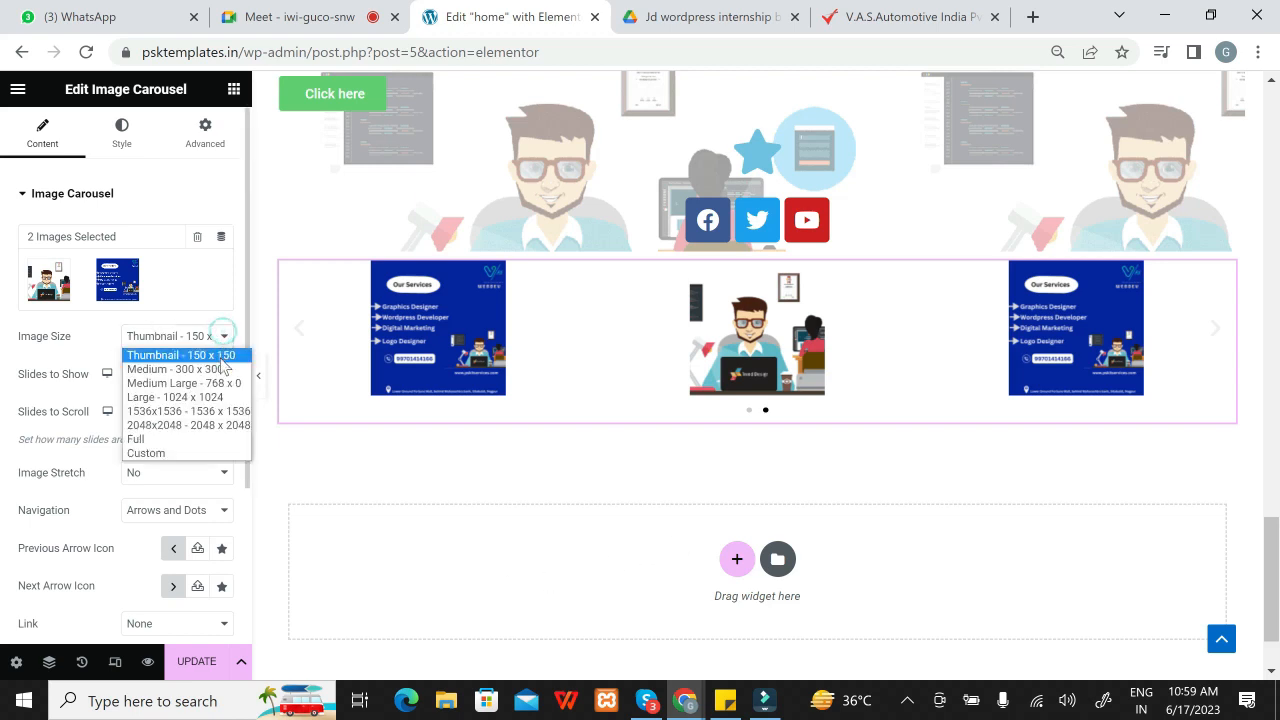
left_click(218, 397)
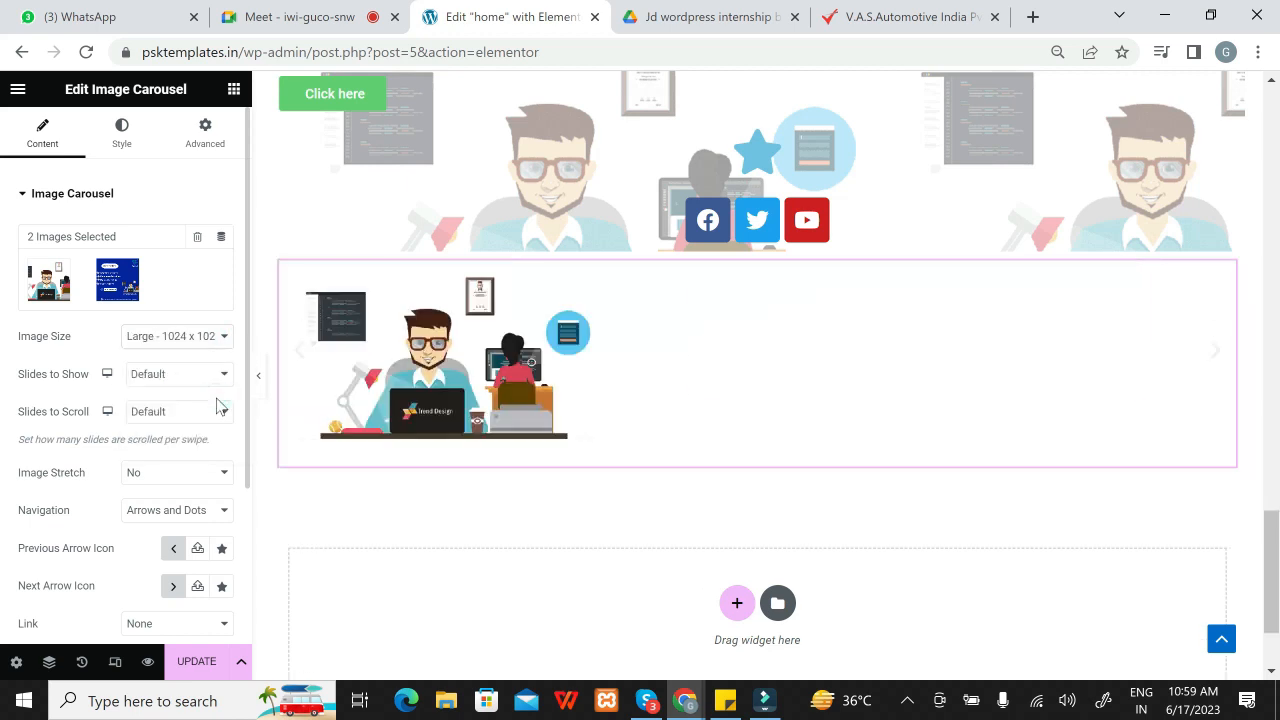
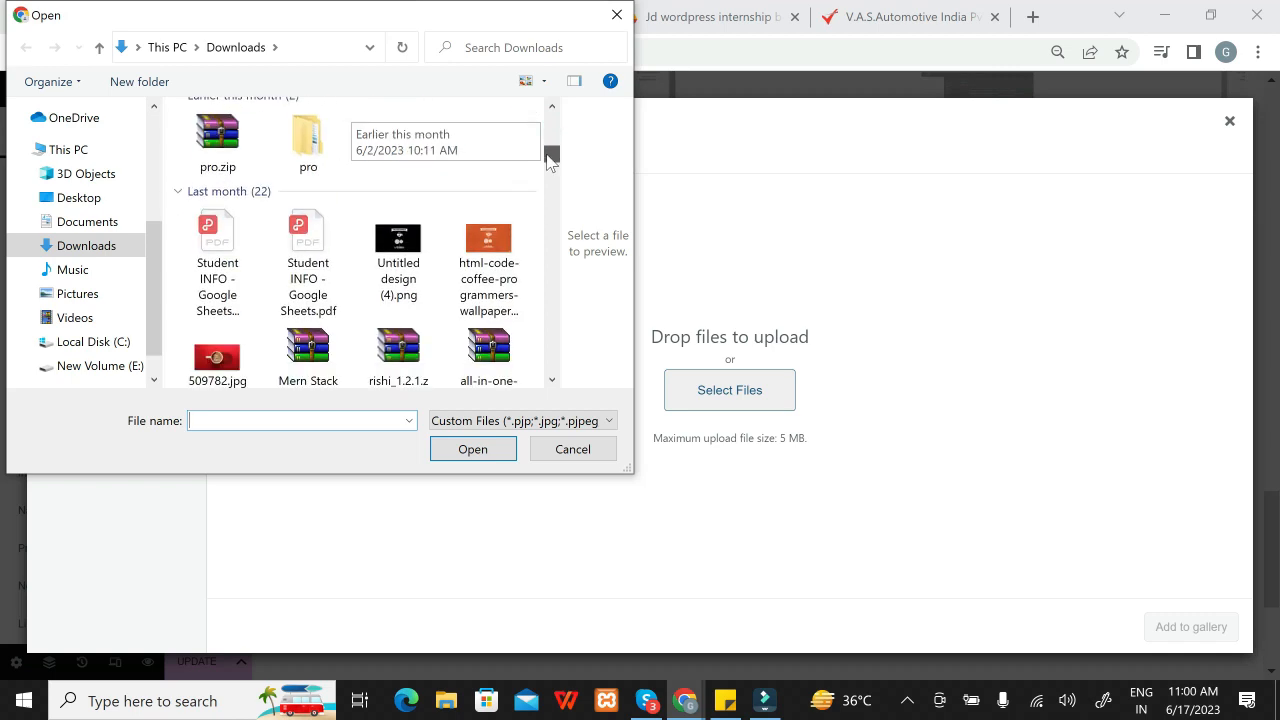
Step: Upload AJ.png from the Downloads folder to the media library for the carousel's gallery
left_click(285, 160)
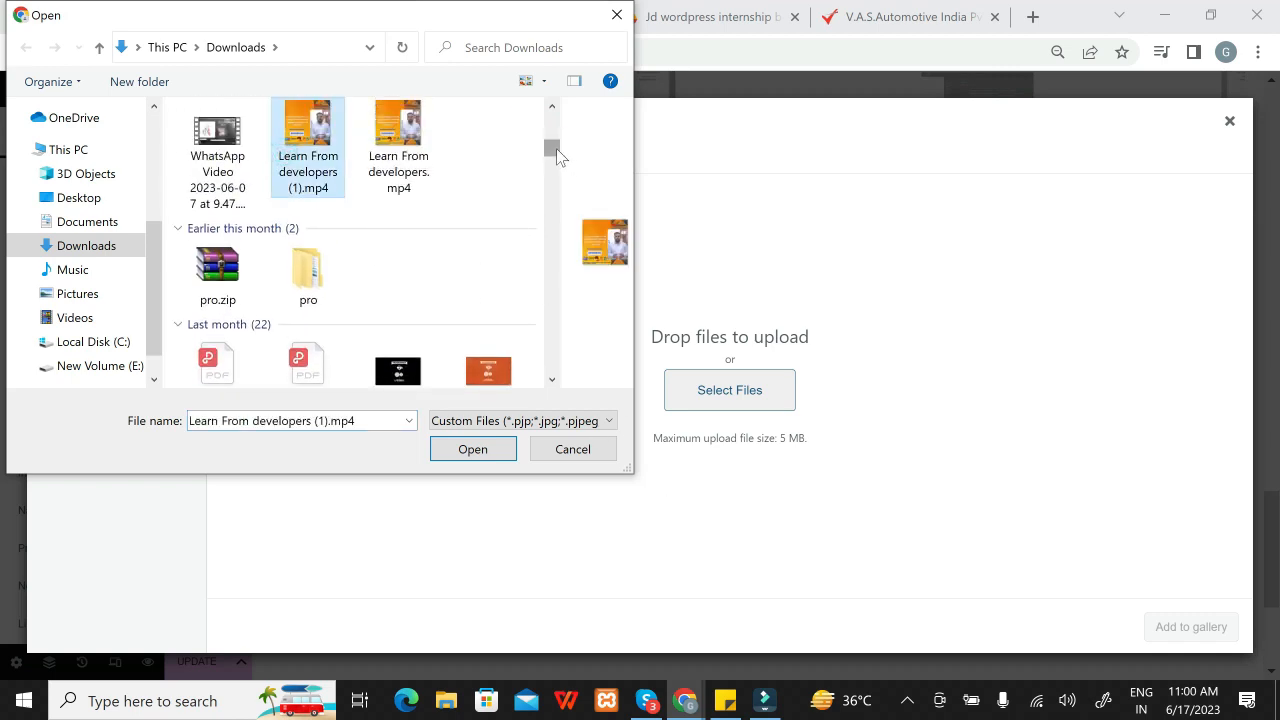
left_click_drag(557, 150, 557, 140)
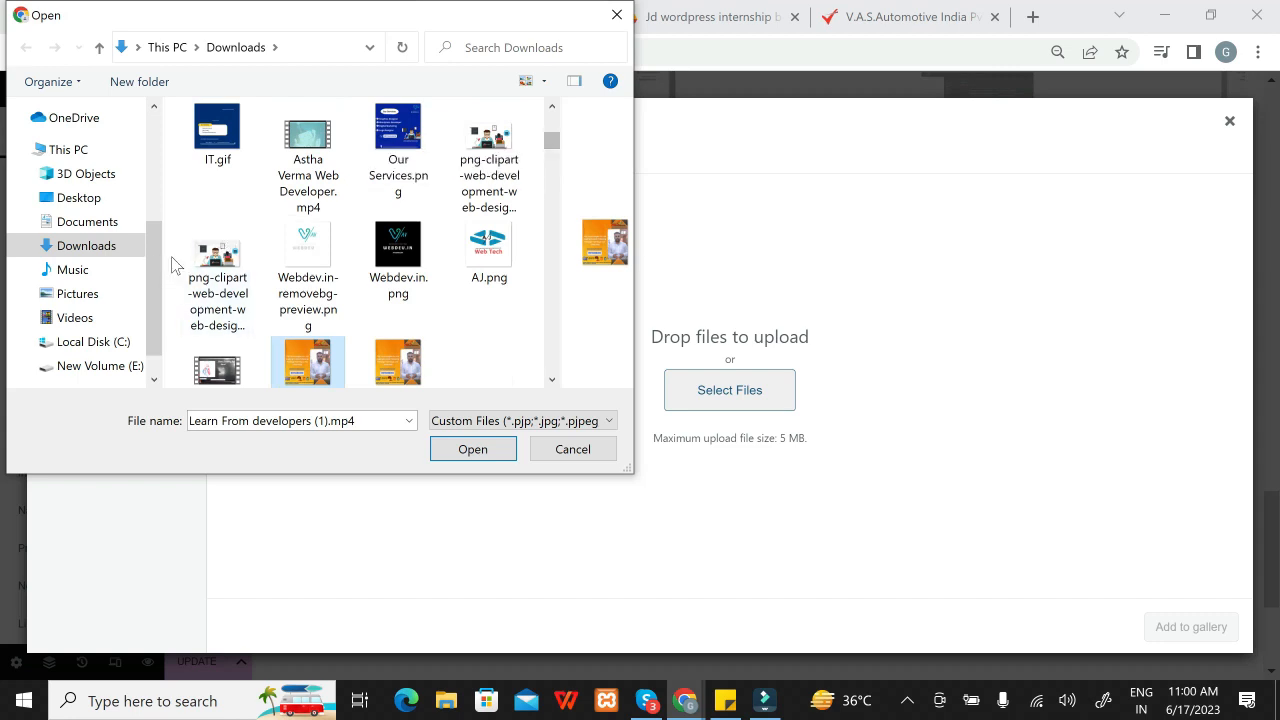
left_click(488, 252)
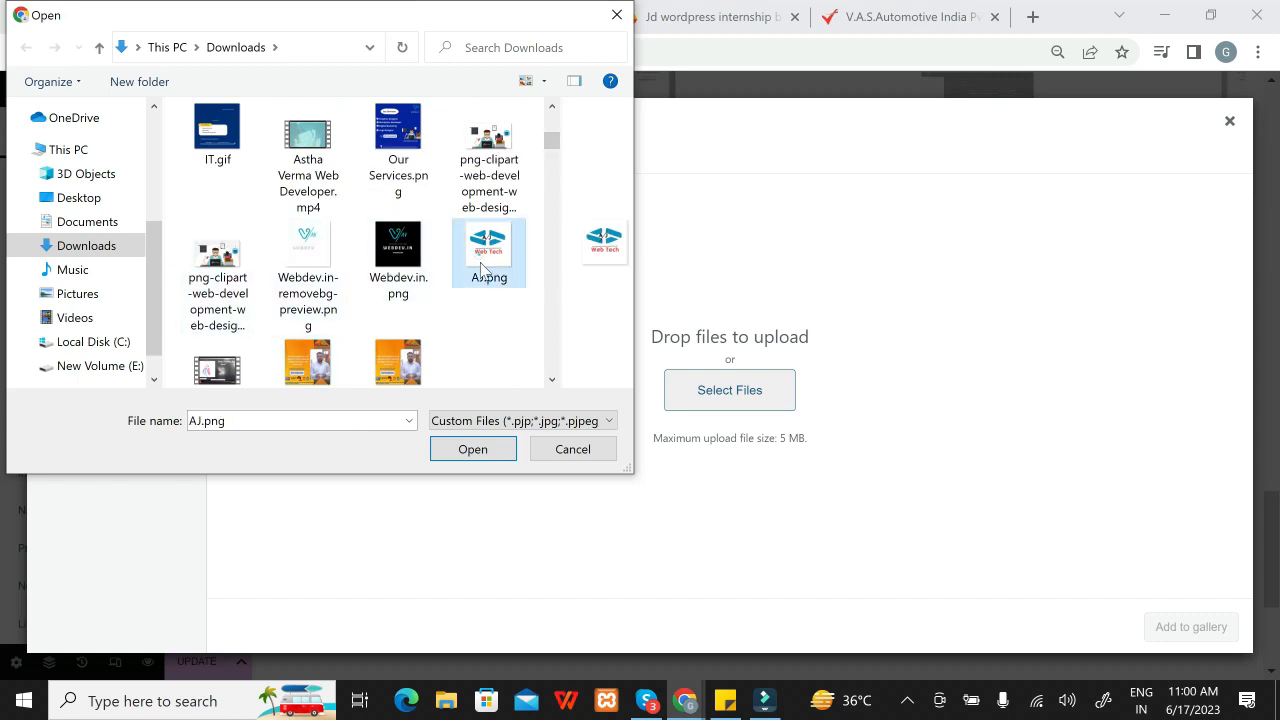
left_click(473, 449)
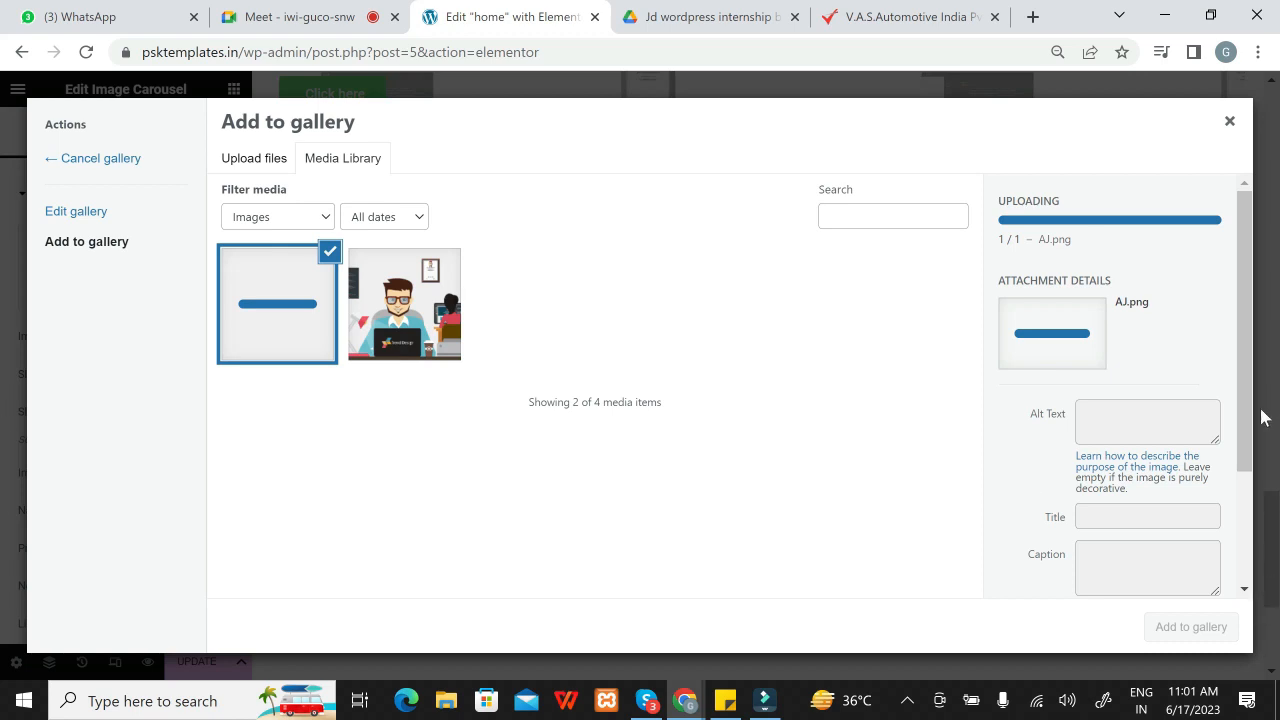
Step: Switch to the V.A.S. Automotive site and examine its home page sections, especially the image carousel and the channel partner logos
scroll(1251, 423, "down", 1)
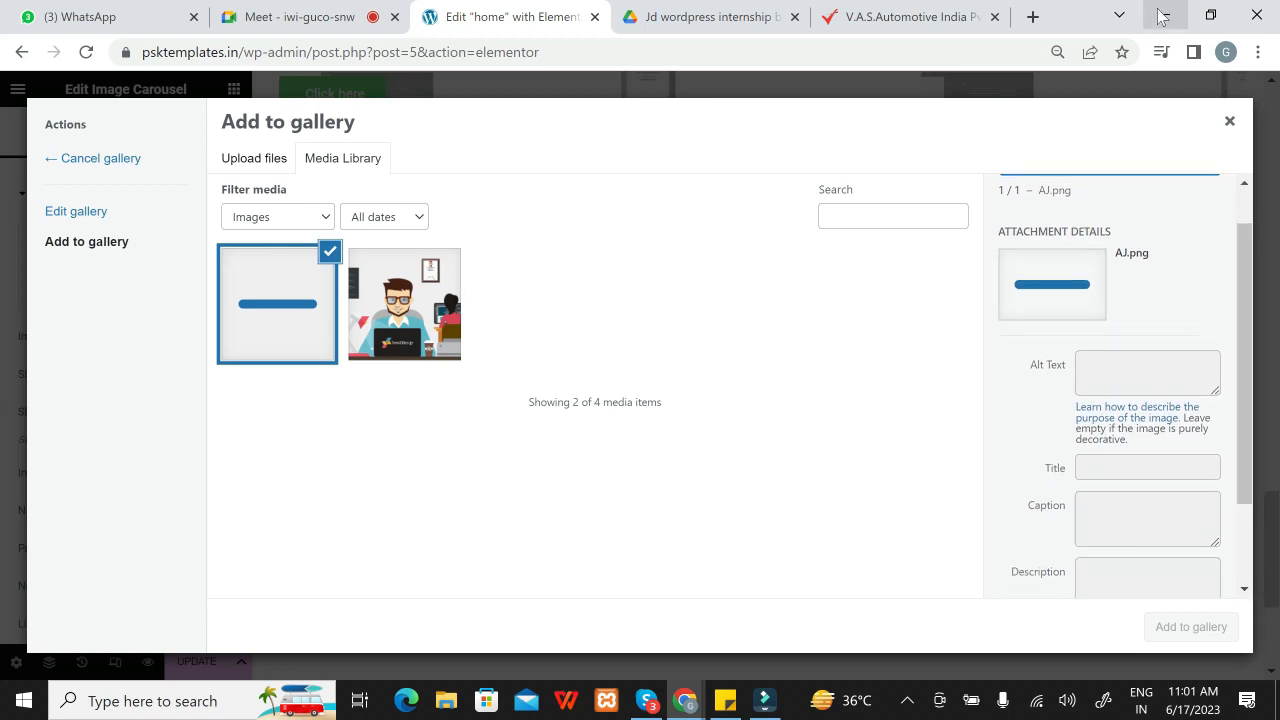
left_click(968, 28)
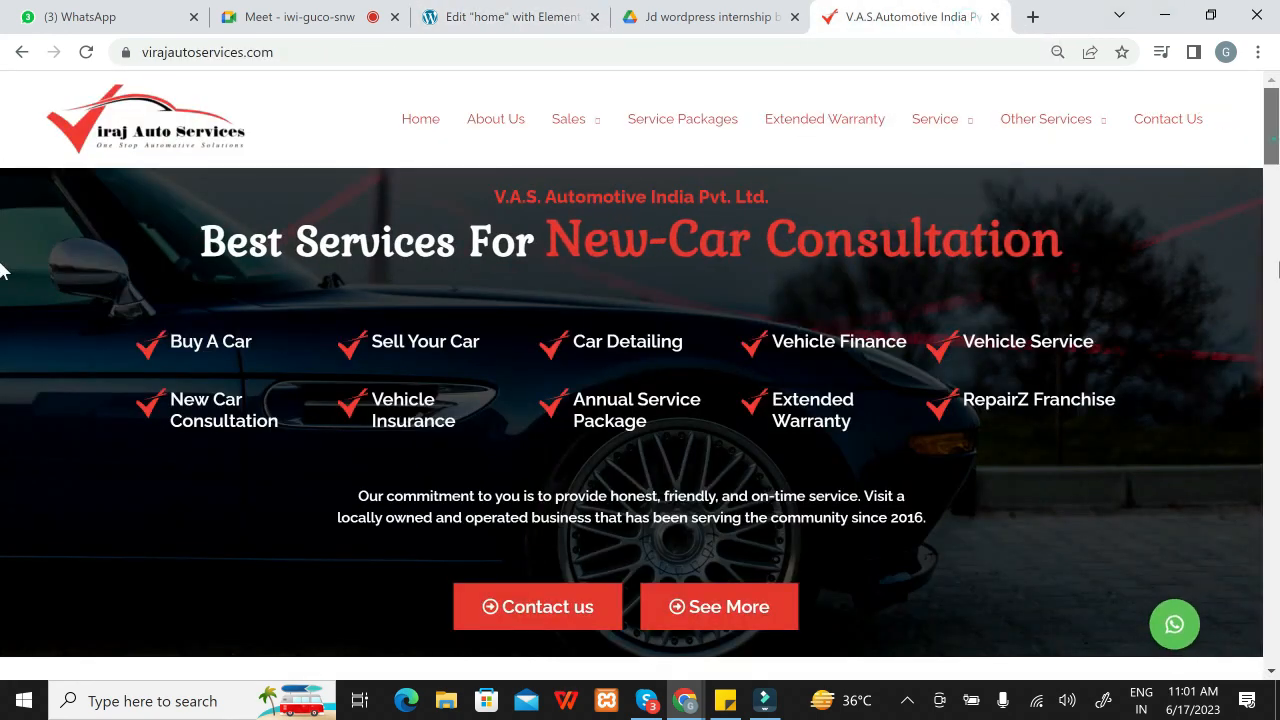
scroll(4, 380, "down", 20)
scroll(4, 416, "down", 10)
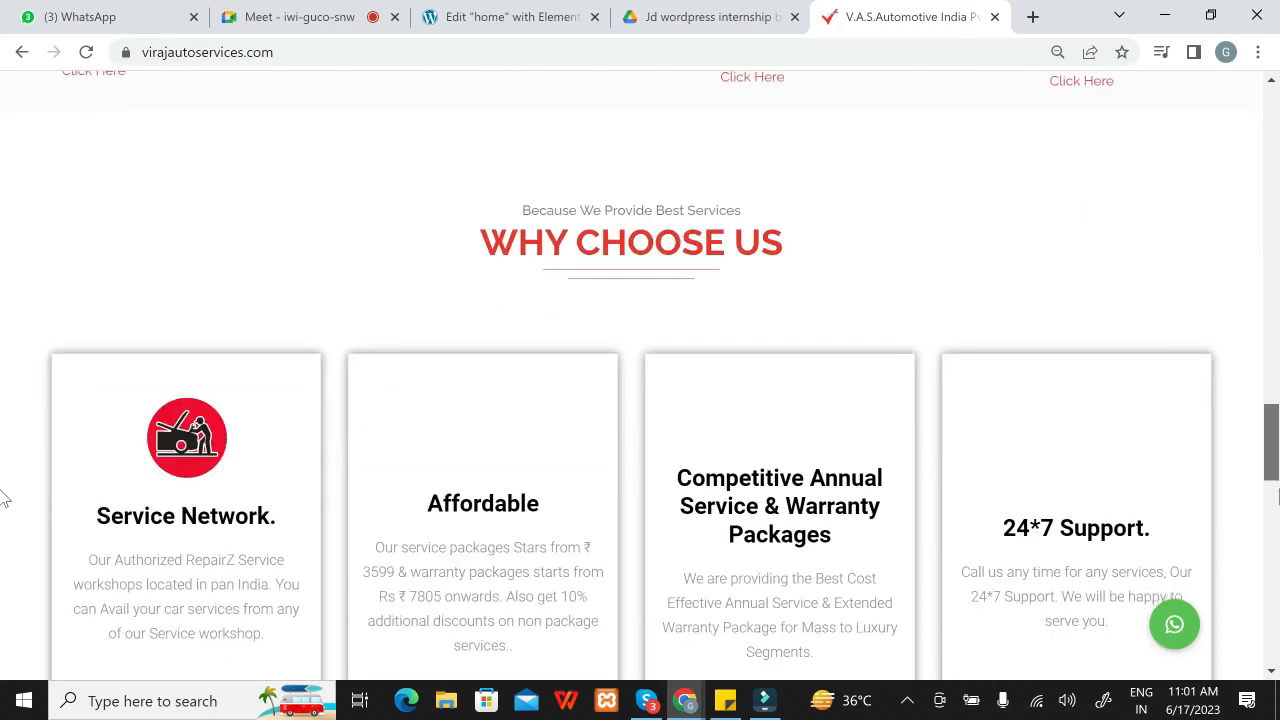
scroll(0, 543, "down", 10)
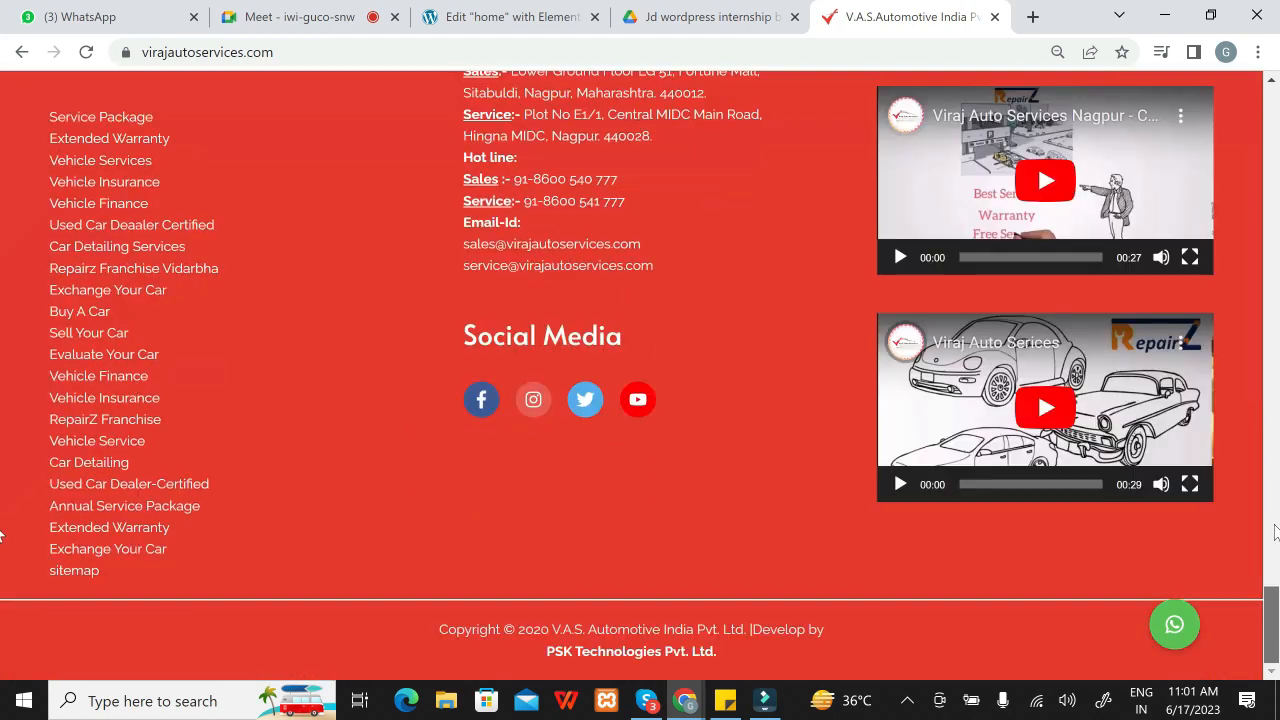
scroll(2, 437, "up", 20)
scroll(4, 380, "up", 1)
scroll(4, 385, "down", 2)
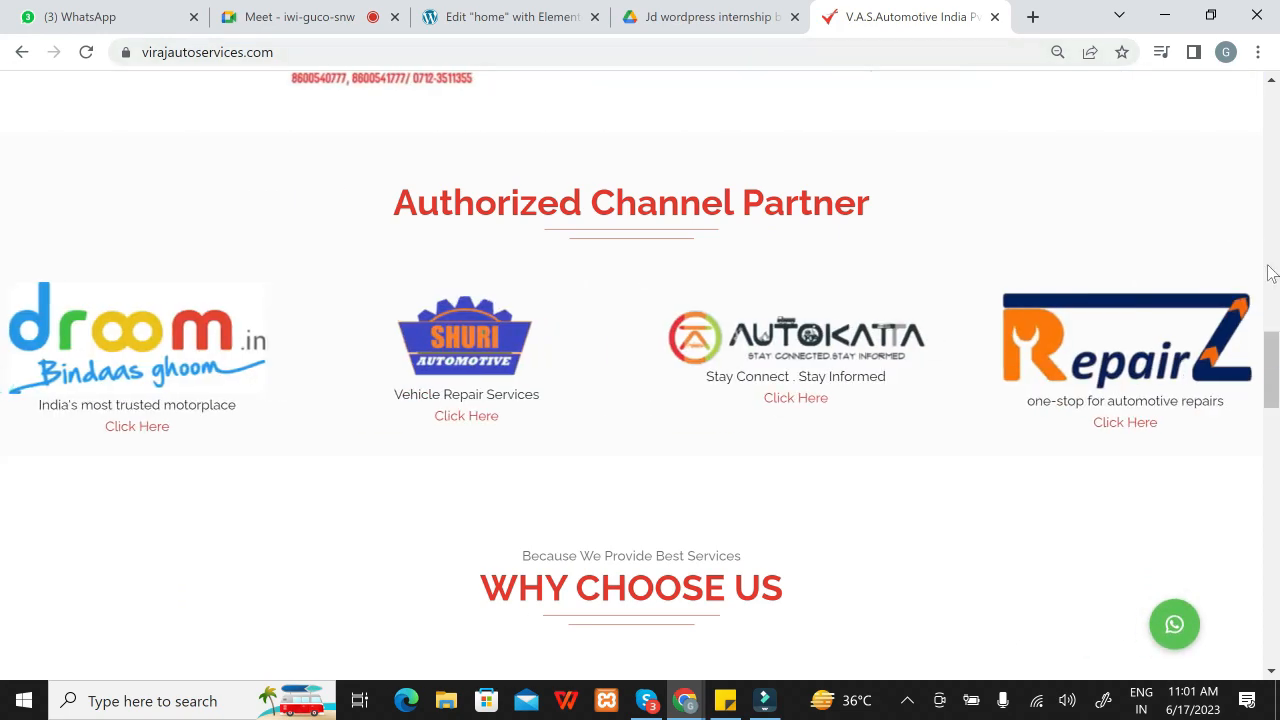
scroll(3, 320, "up", 2)
scroll(3, 320, "up", 3)
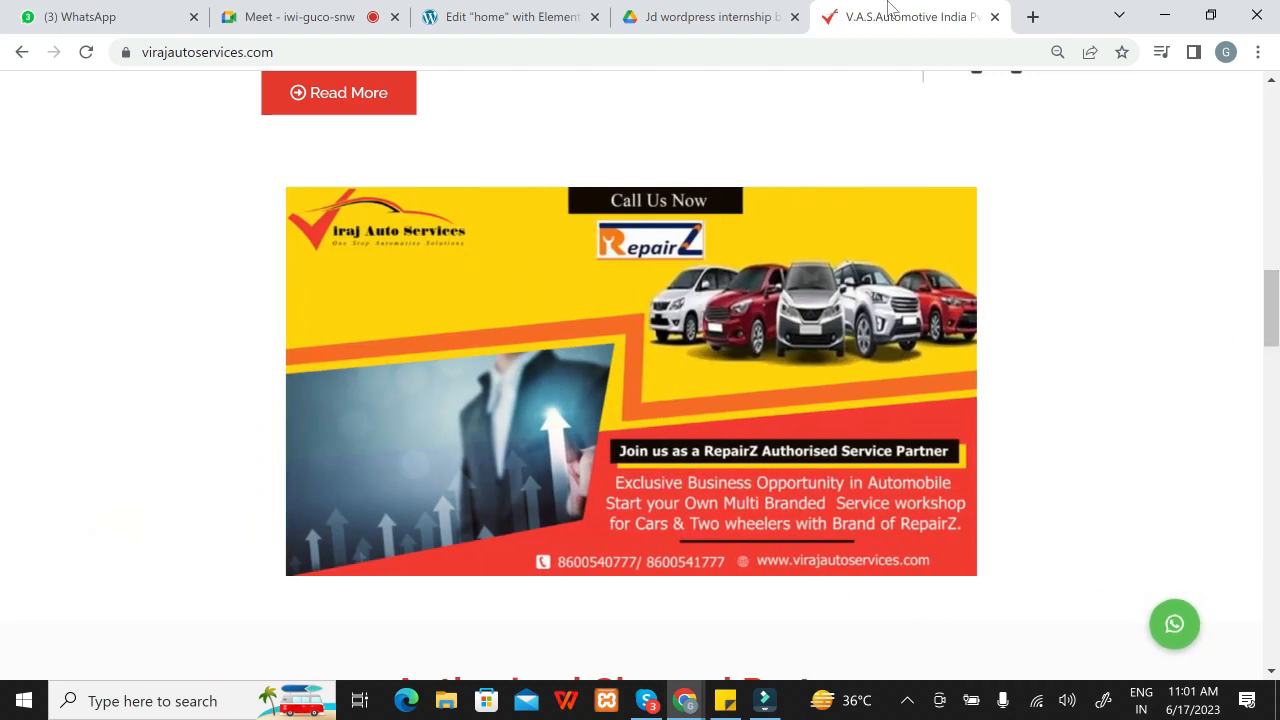
mouse_move(633, 8)
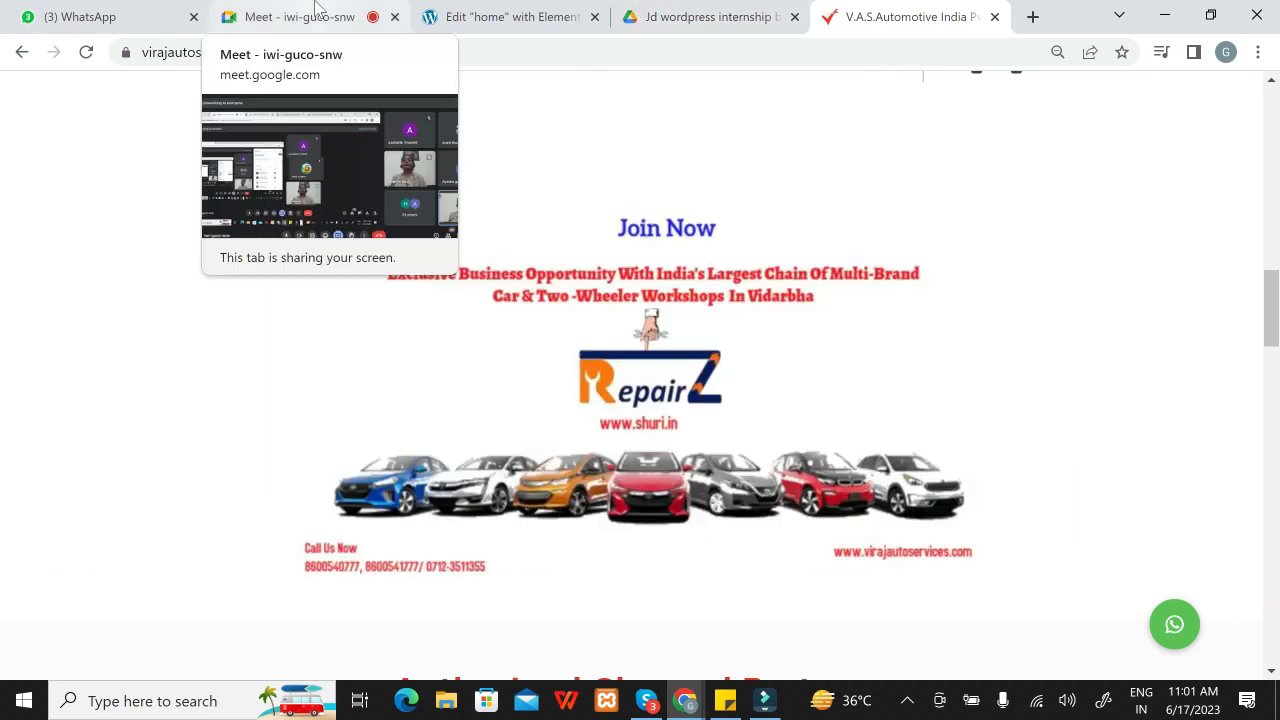
Step: Return to the Elementor editor, add AJ.png to the carousel's gallery and insert the gallery
left_click(510, 17)
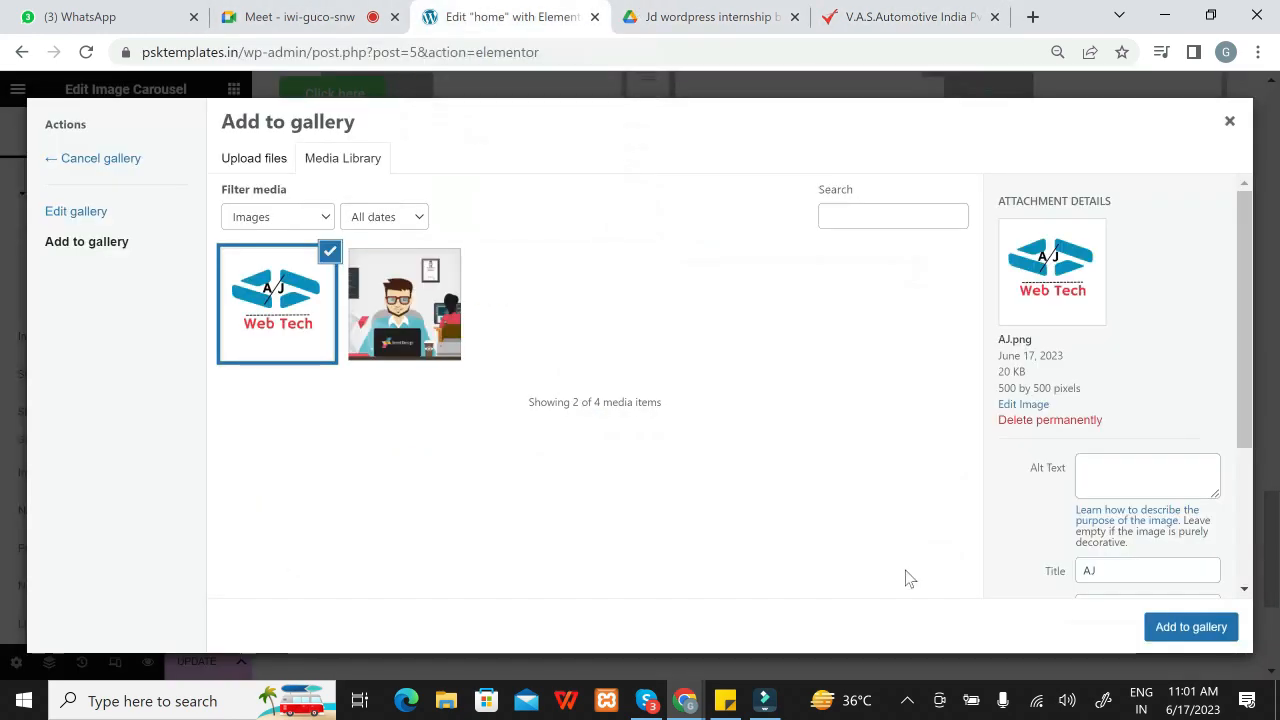
left_click(1190, 626)
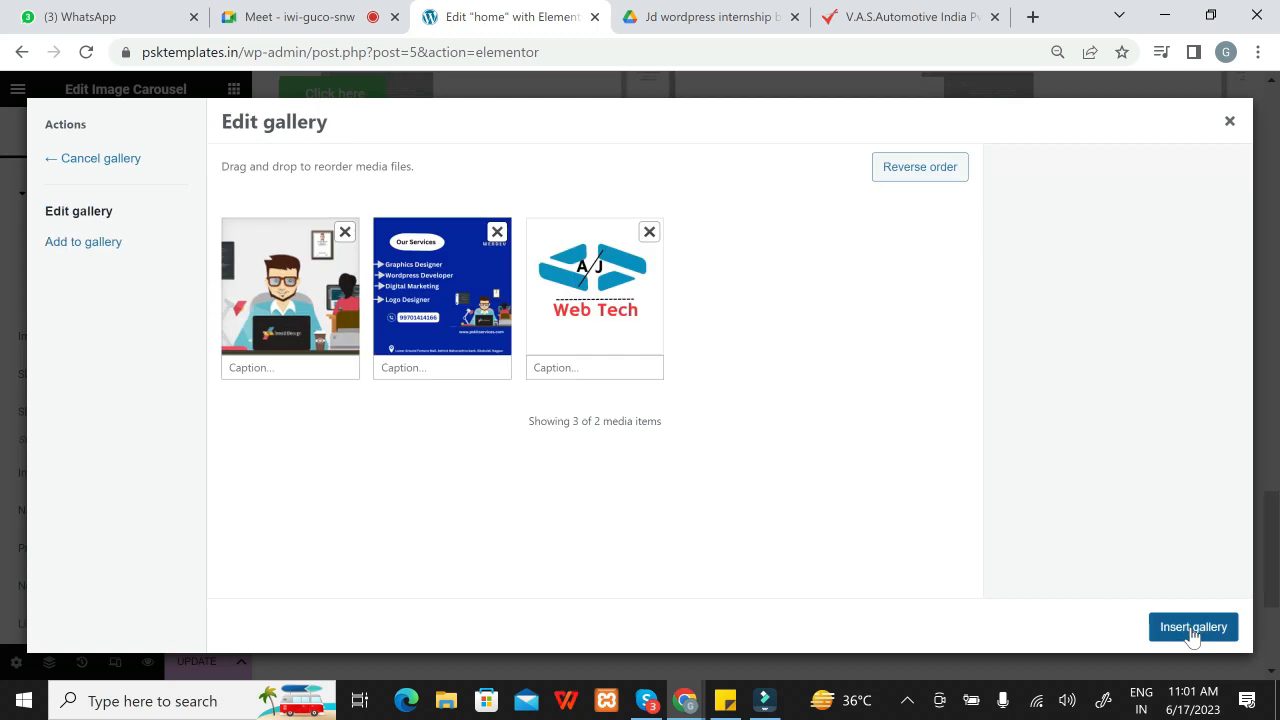
left_click(1192, 627)
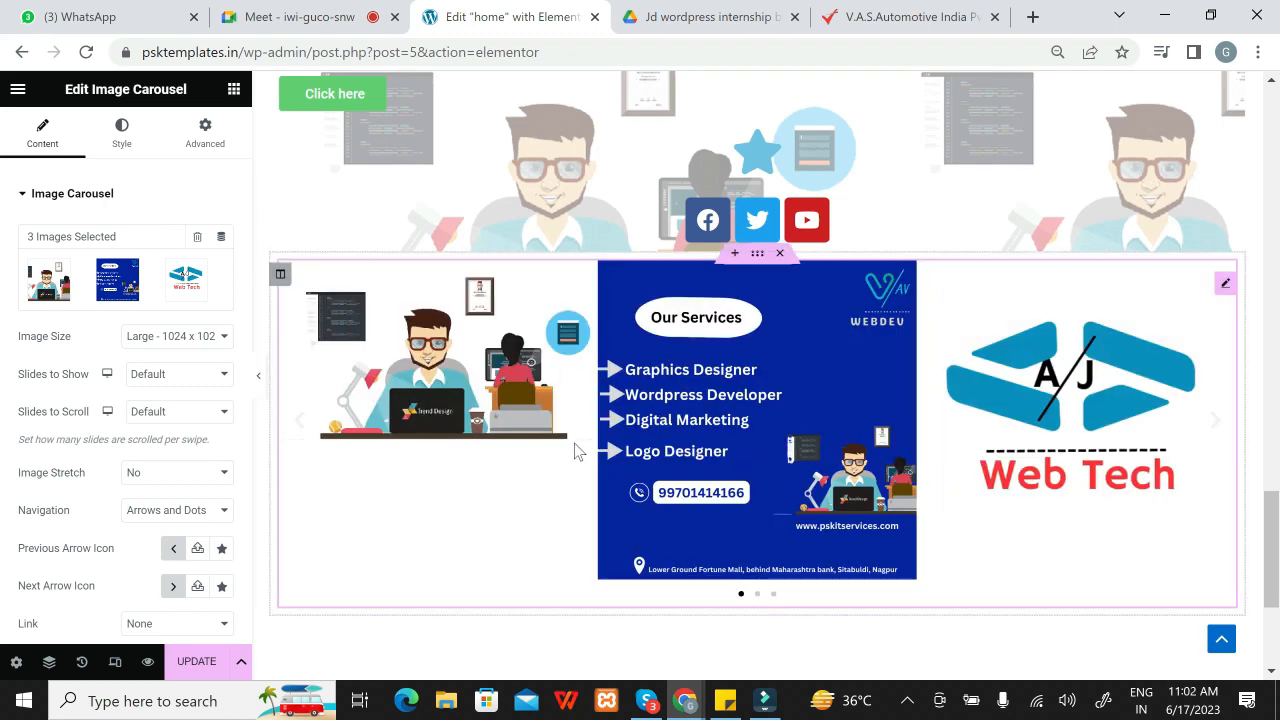
Step: Set the carousel's Slides to Show to 1 and open its image size options
left_click(224, 376)
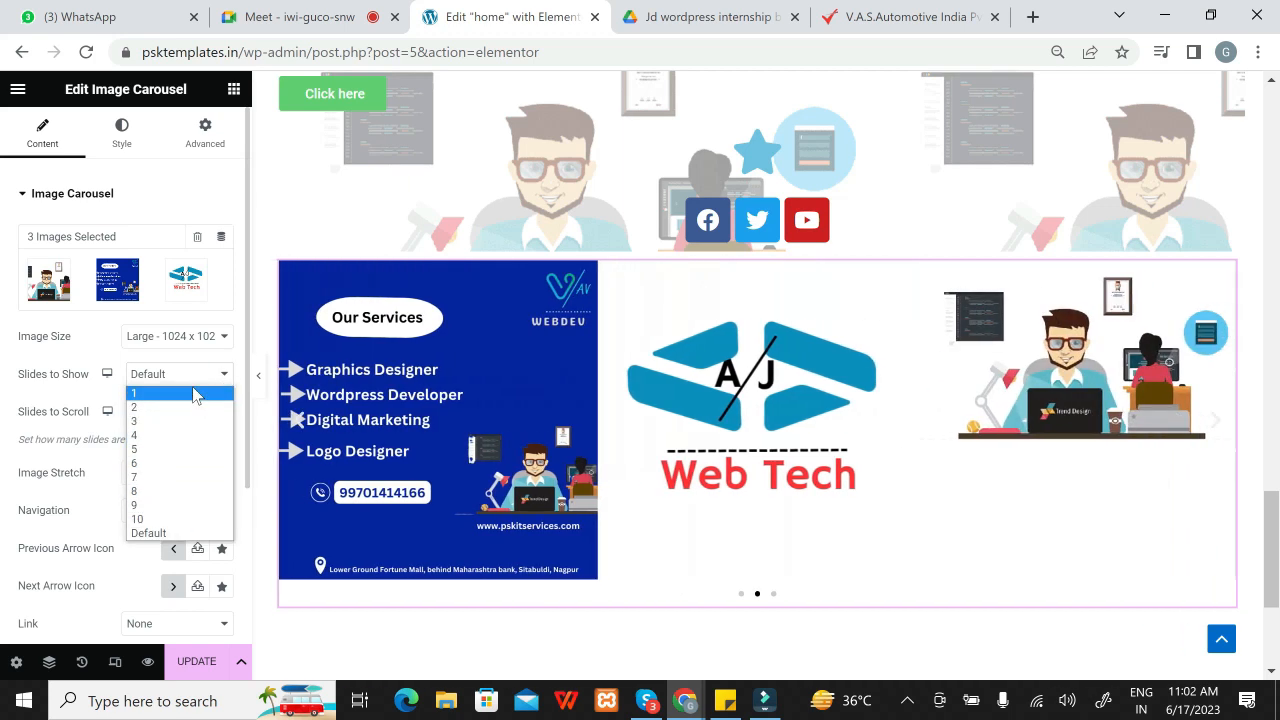
left_click(195, 394)
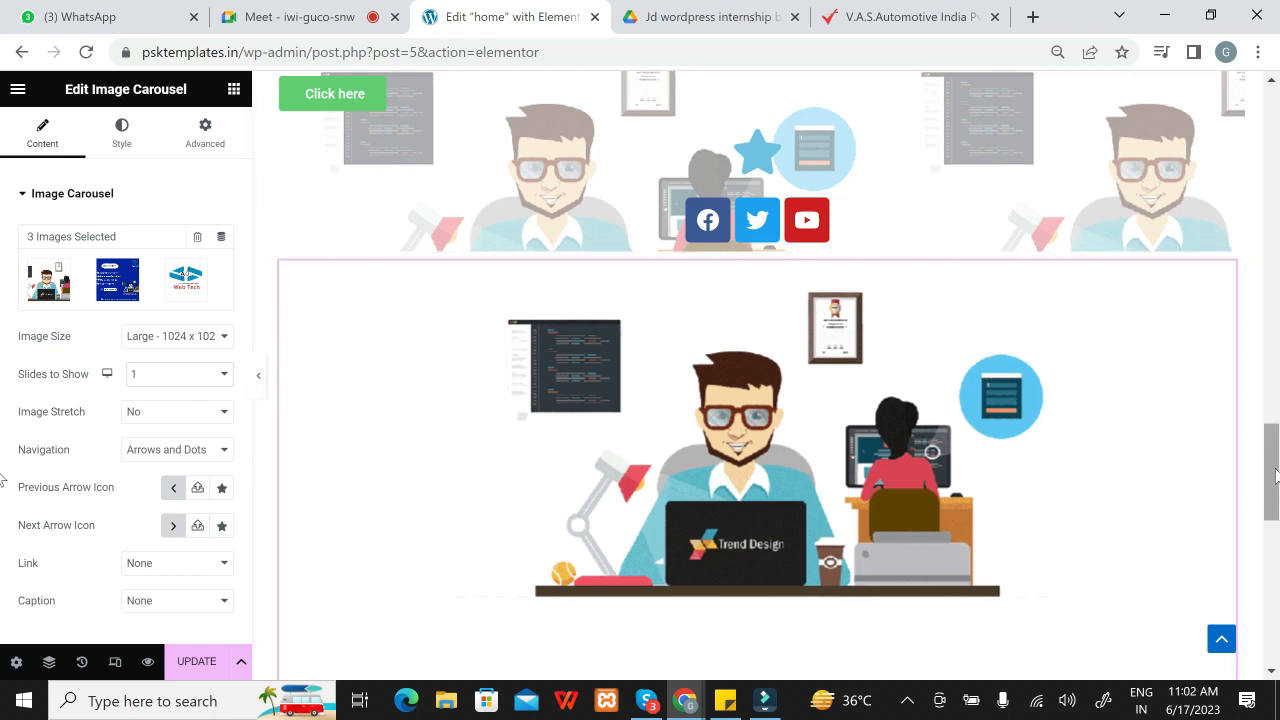
scroll(760, 480, "down", 1)
left_click_drag(1278, 498, 3, 488)
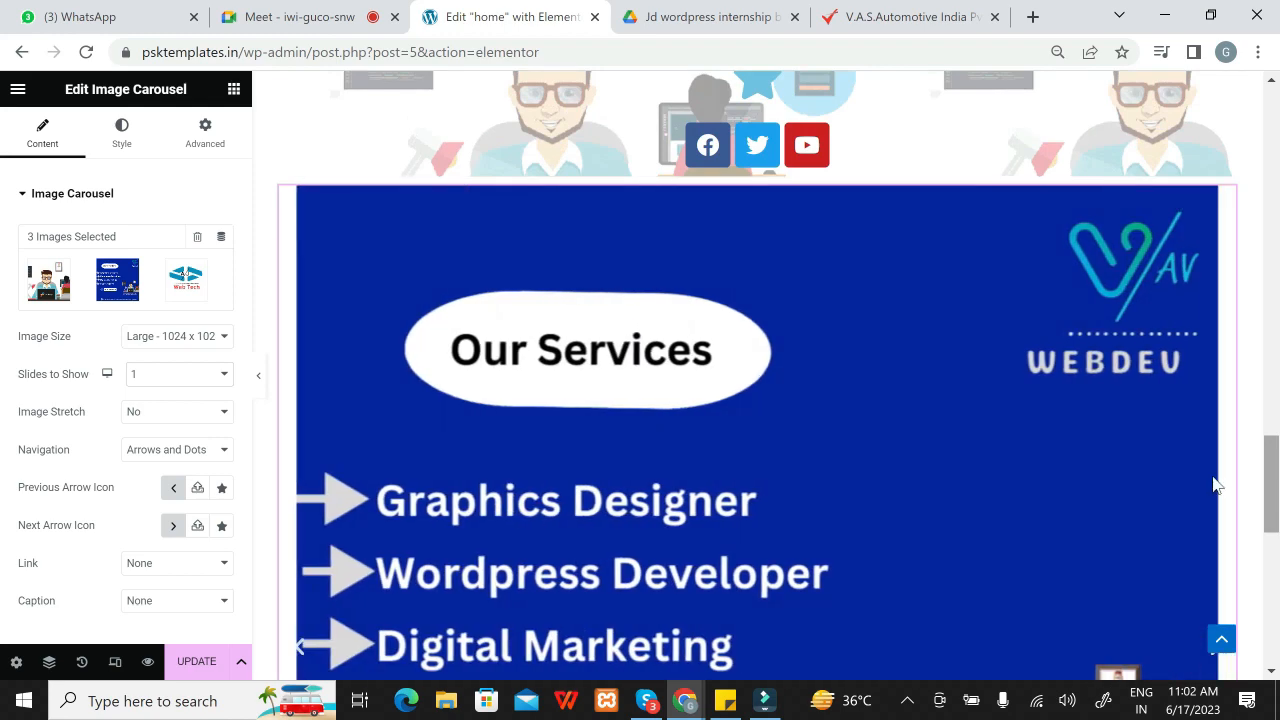
left_click(215, 337)
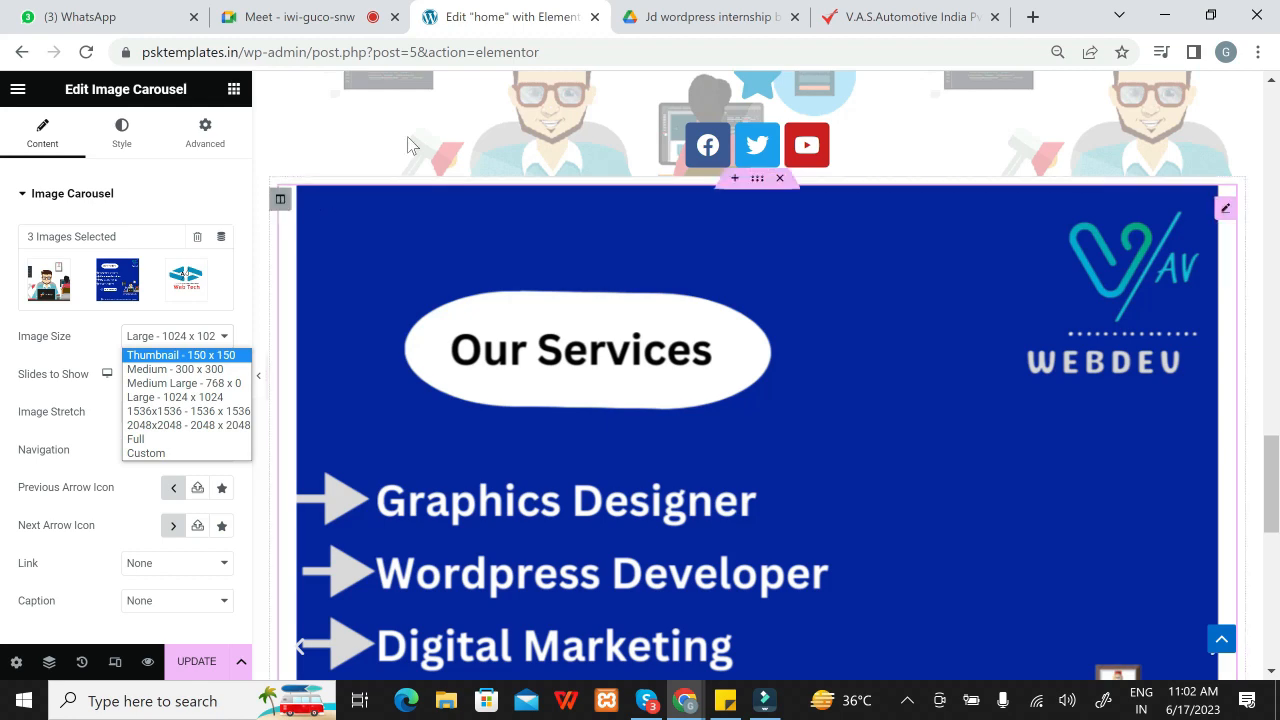
Step: Revisit the V.A.S. Automotive site's carousel and partner logos, and open psktechnologies.co.in in a new browser tab to examine its full-width slider
left_click(910, 14)
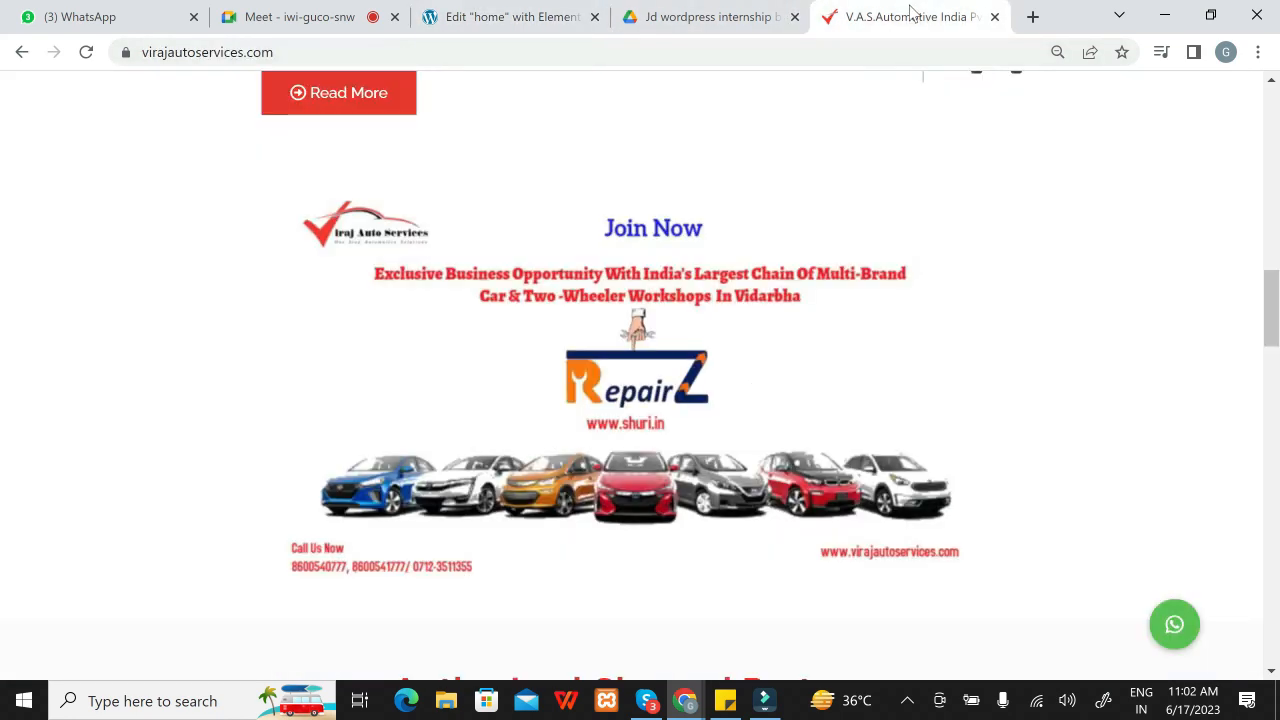
scroll(3, 360, "down", 5)
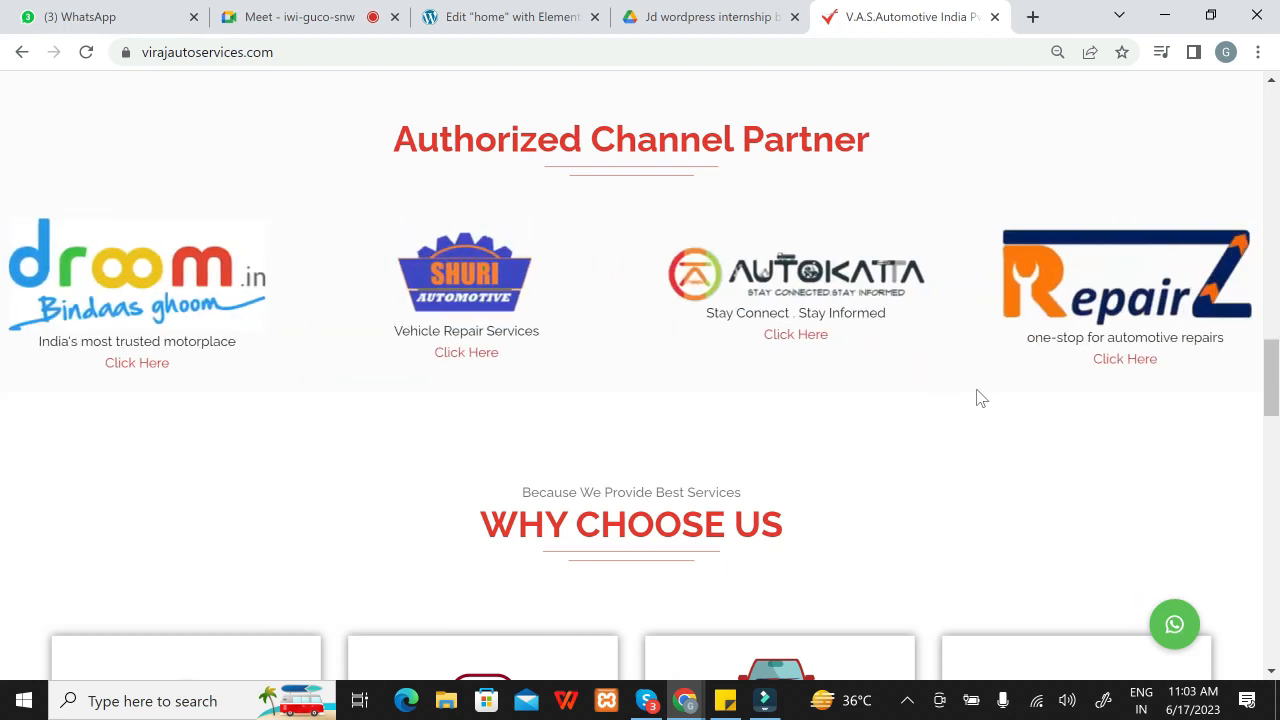
left_click(1032, 17)
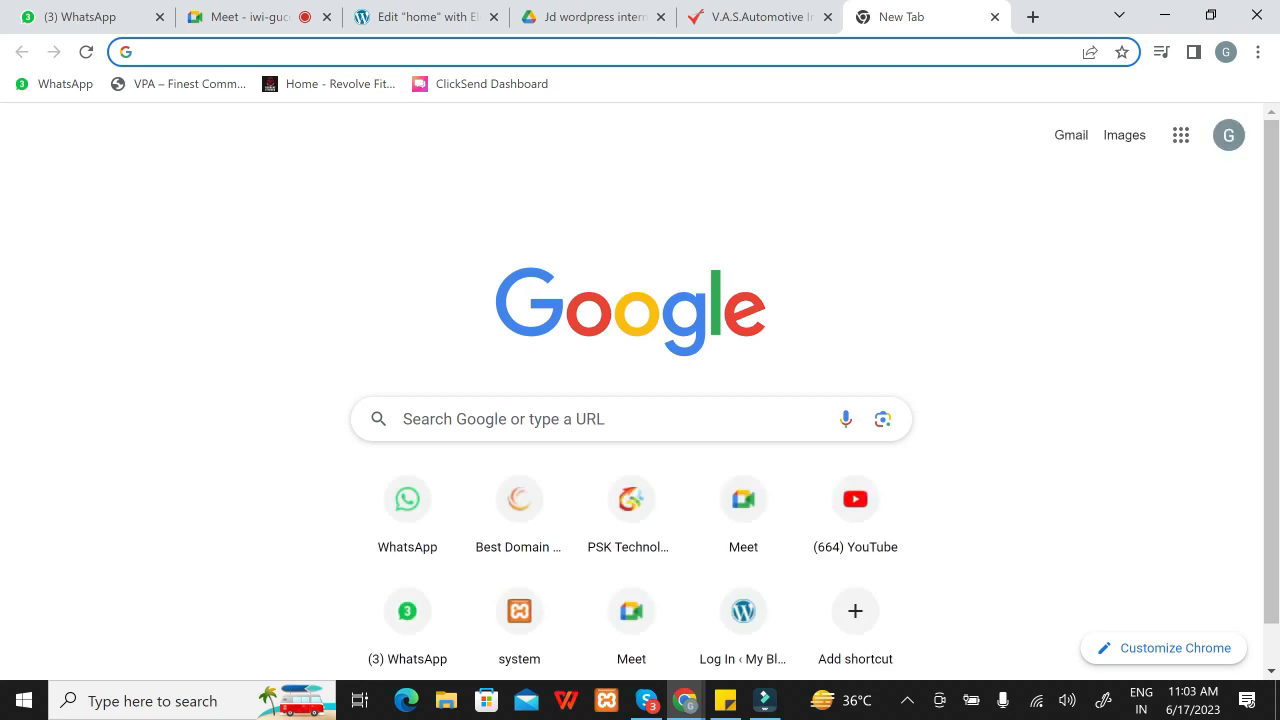
type("psktec")
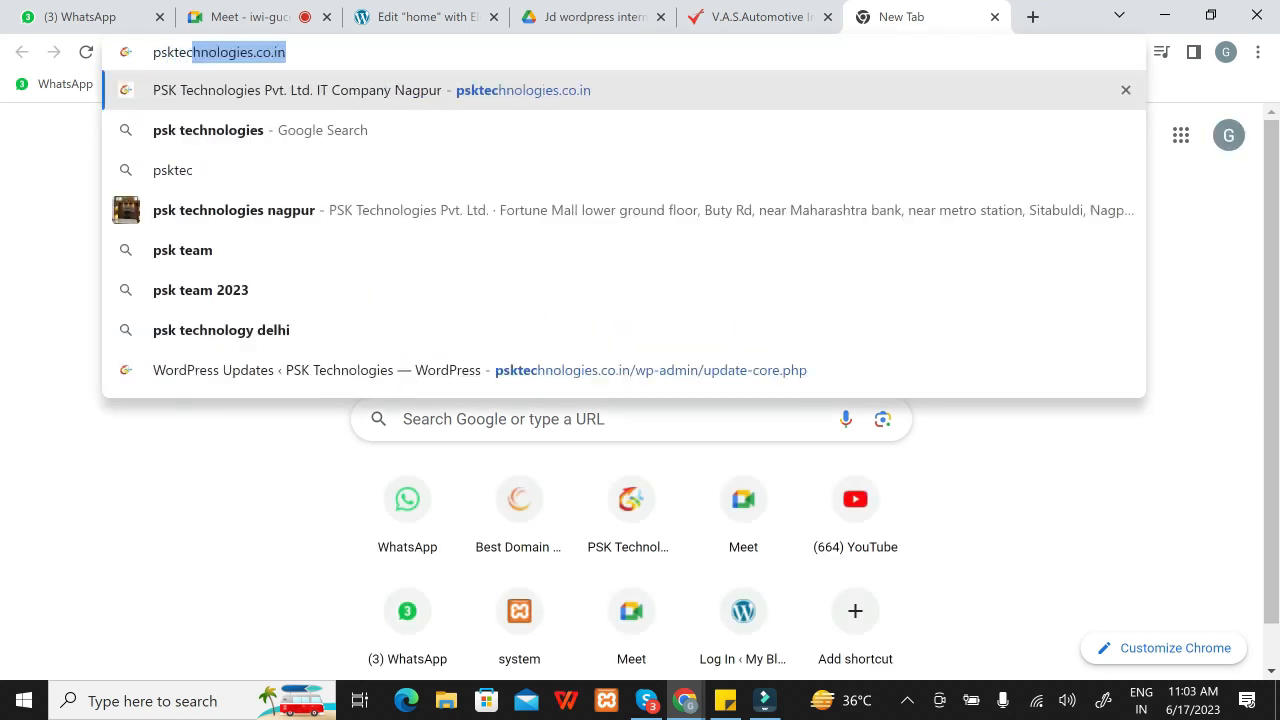
type("hnologie")
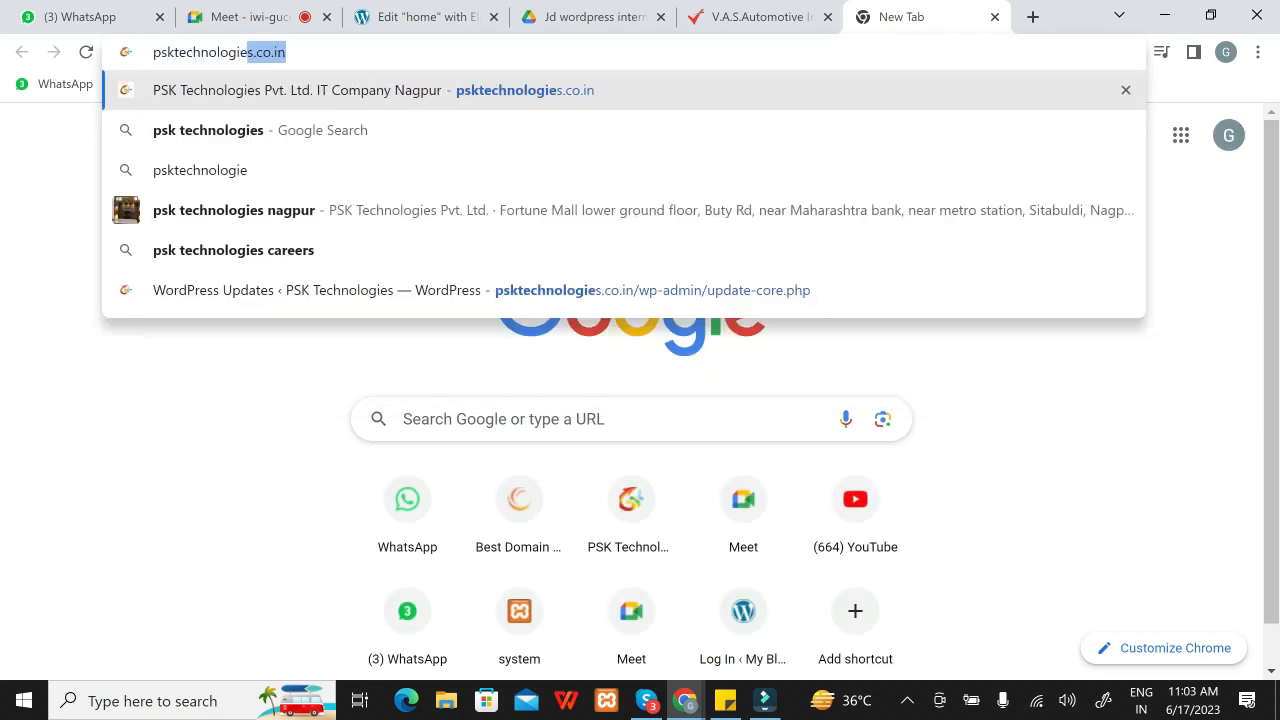
type("s.co.in")
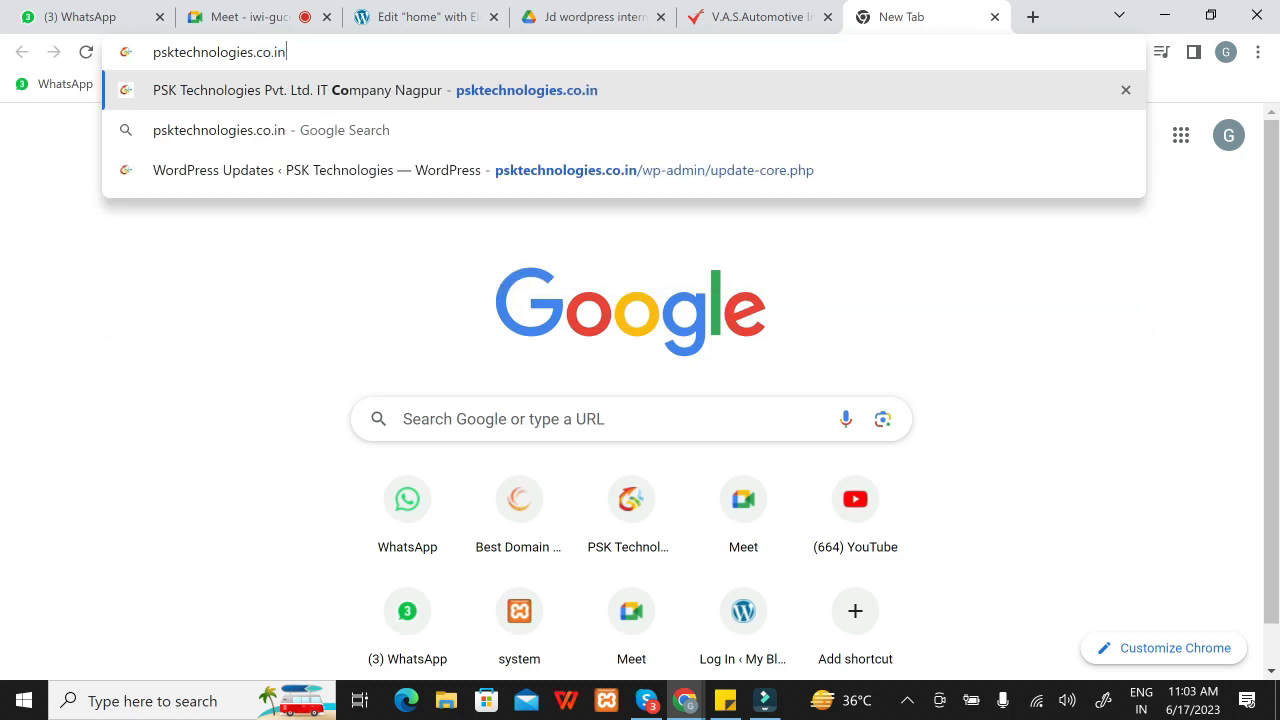
key("Return")
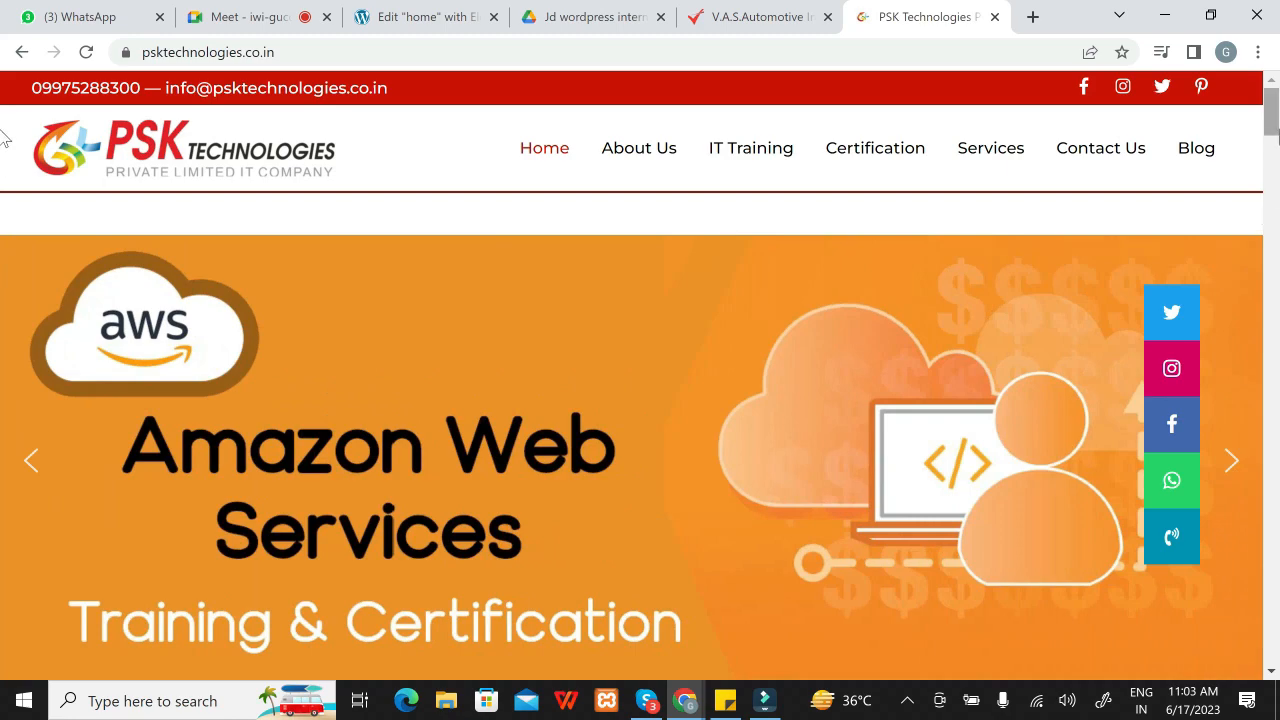
scroll(4, 150, "down", 2)
scroll(4, 145, "up", 2)
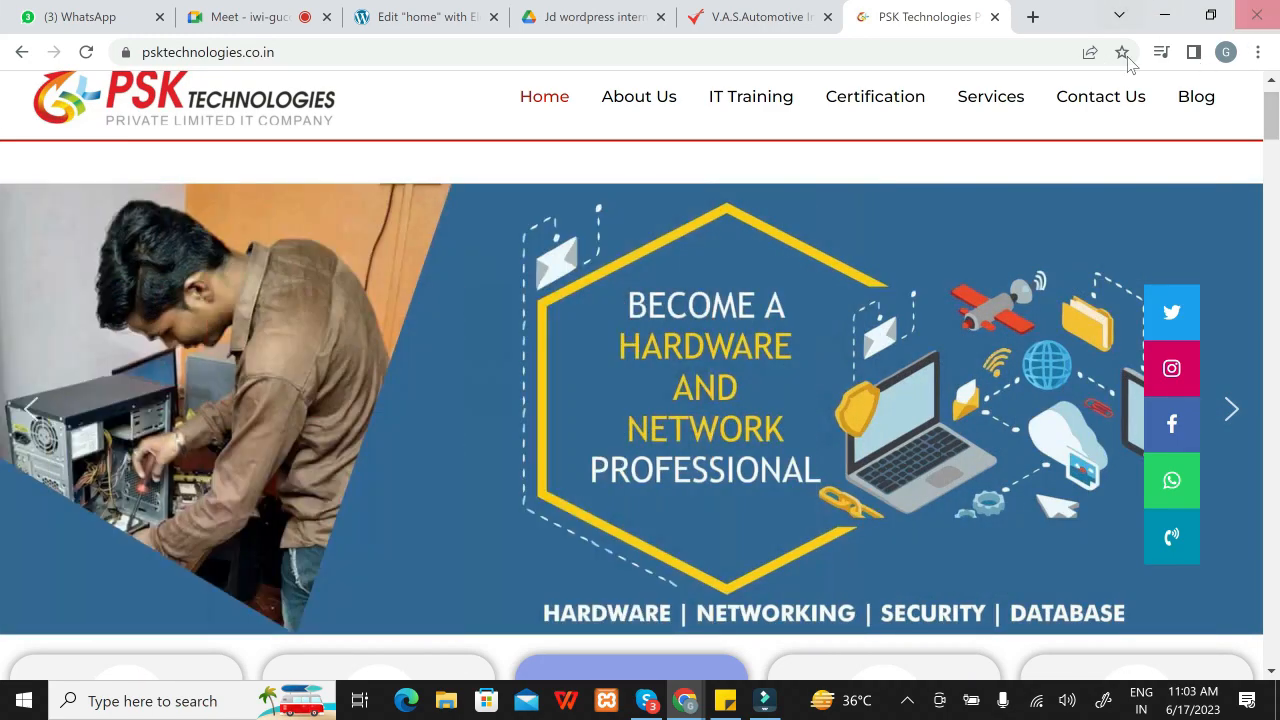
Step: Return to the Elementor editor and display the General widgets around the Counter widget
left_click(420, 16)
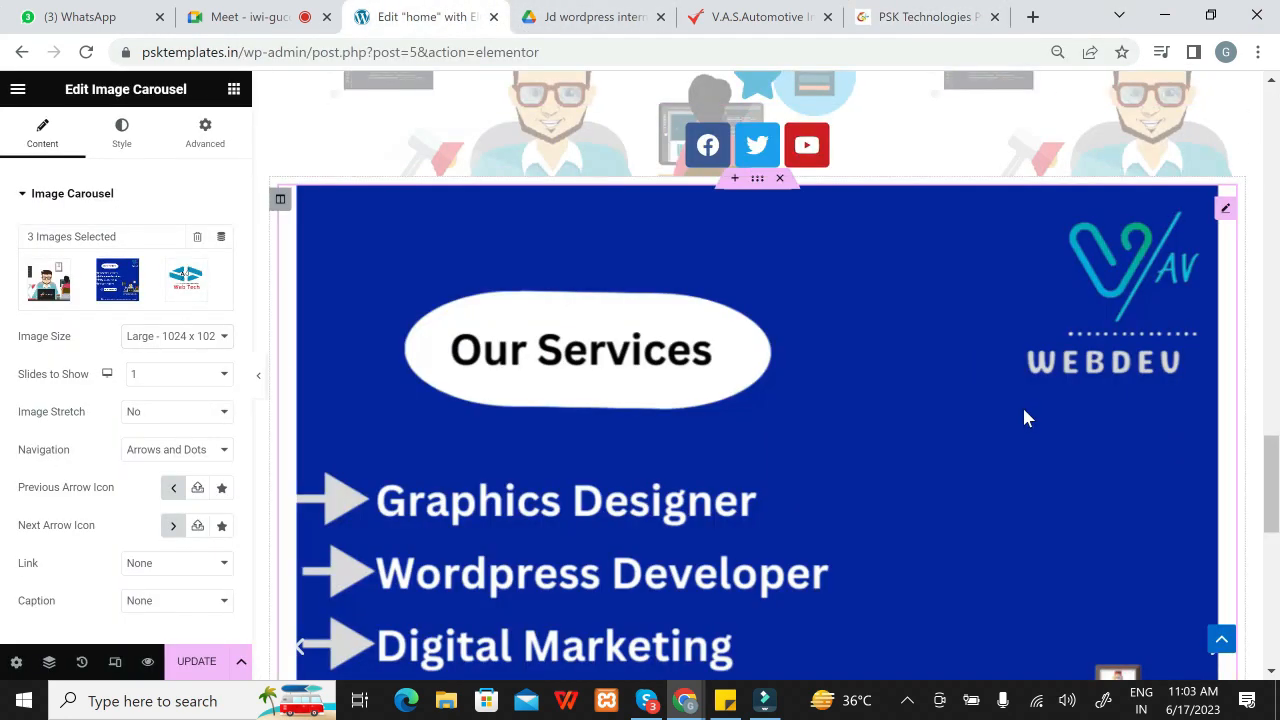
left_click(233, 89)
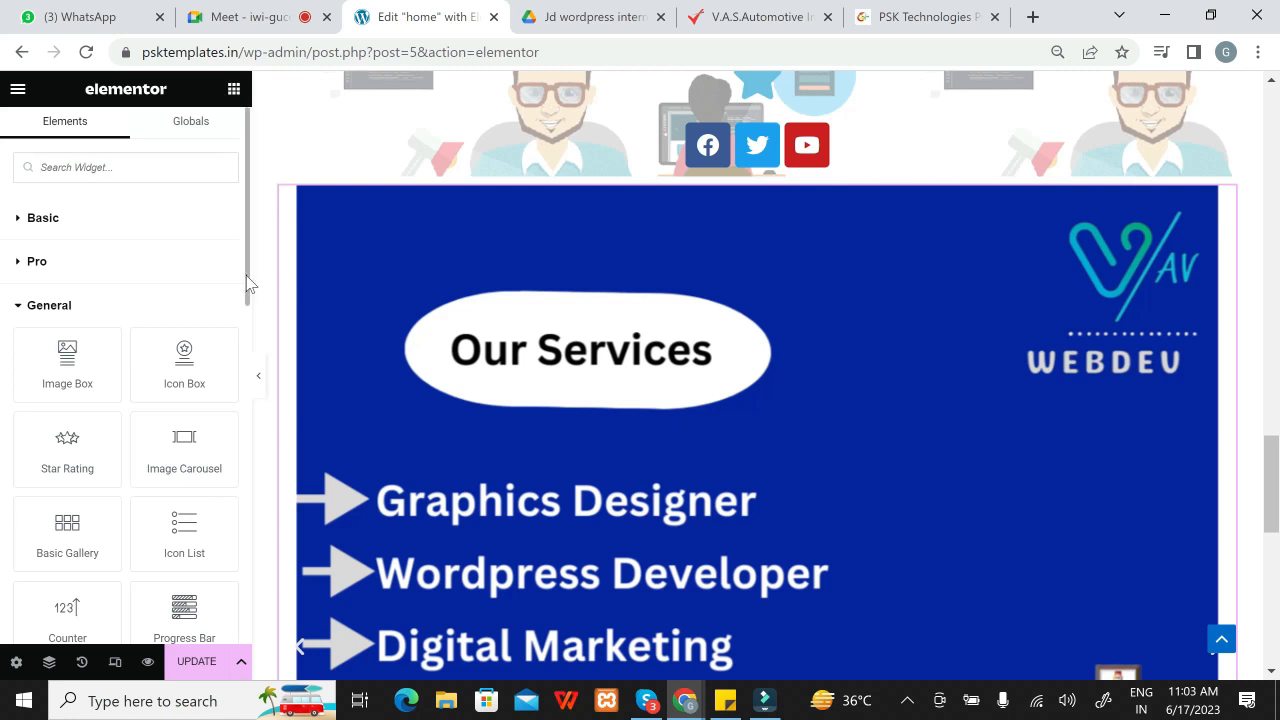
scroll(247, 300, "down", 2)
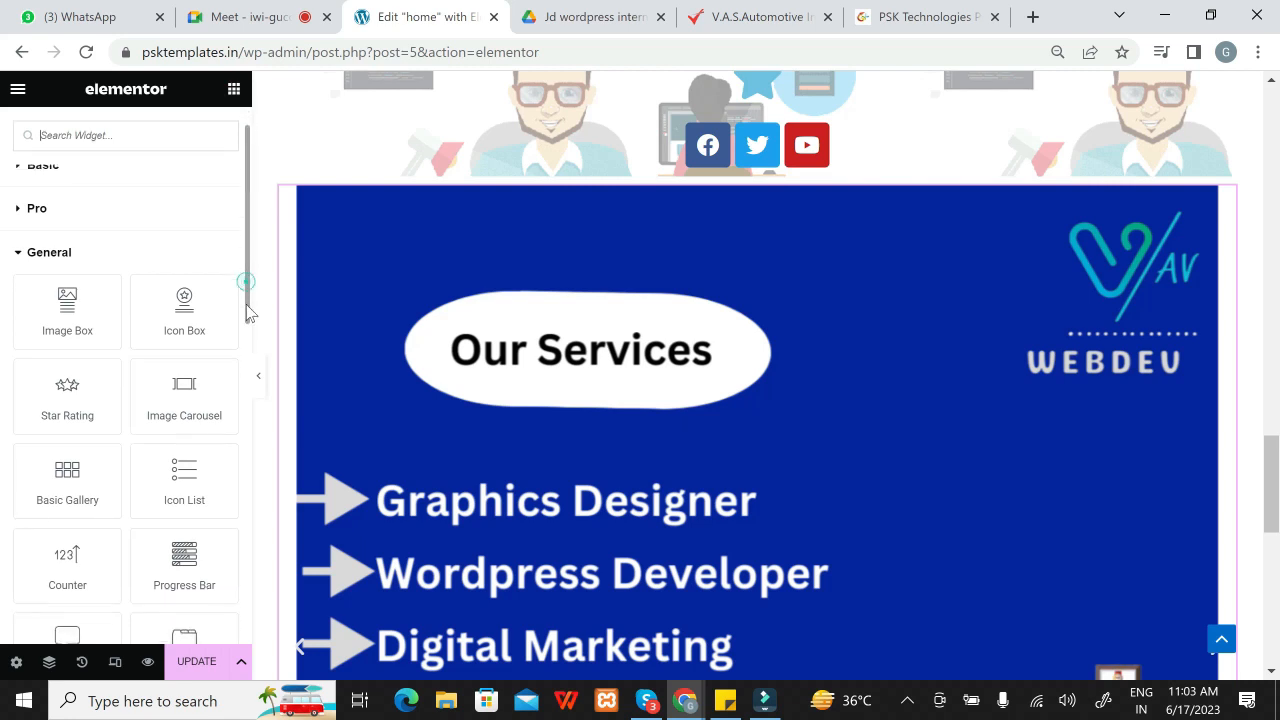
scroll(247, 350, "down", 2)
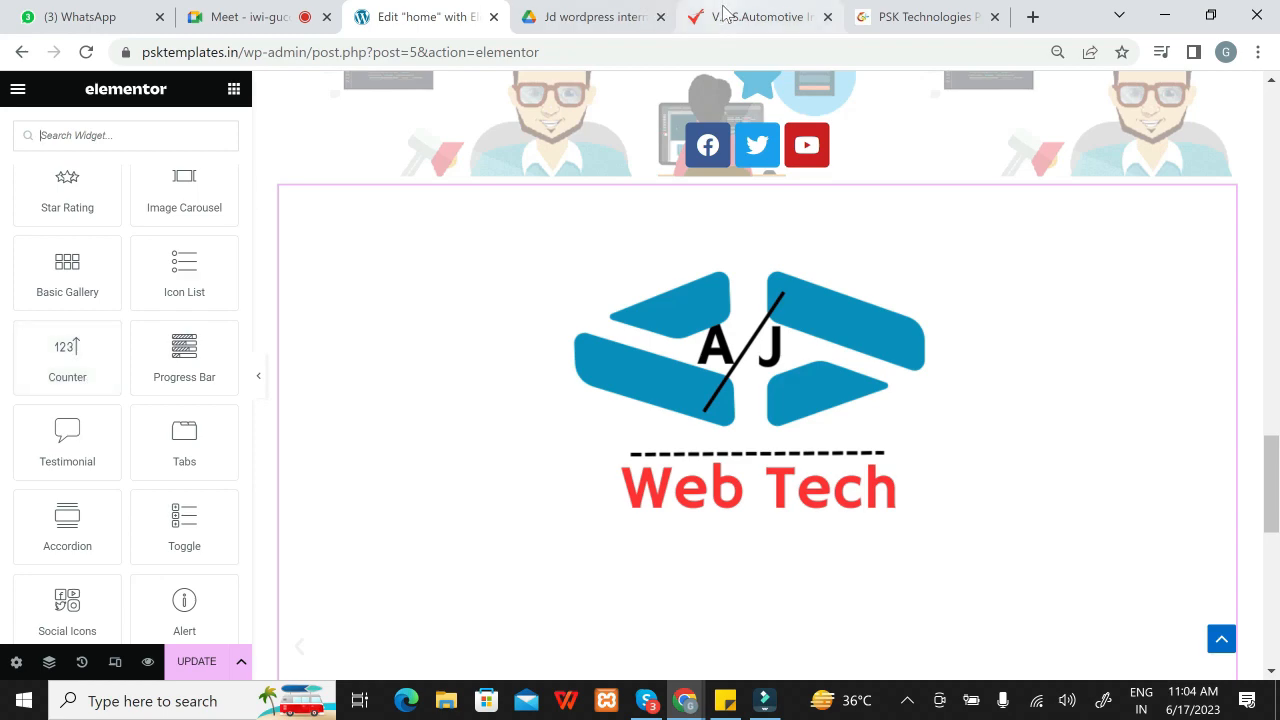
Step: Switch to the V.A.S. Automotive site and reload it to examine the number counters in its welcome section
left_click(726, 14)
left_click_drag(1273, 427, 1263, 281)
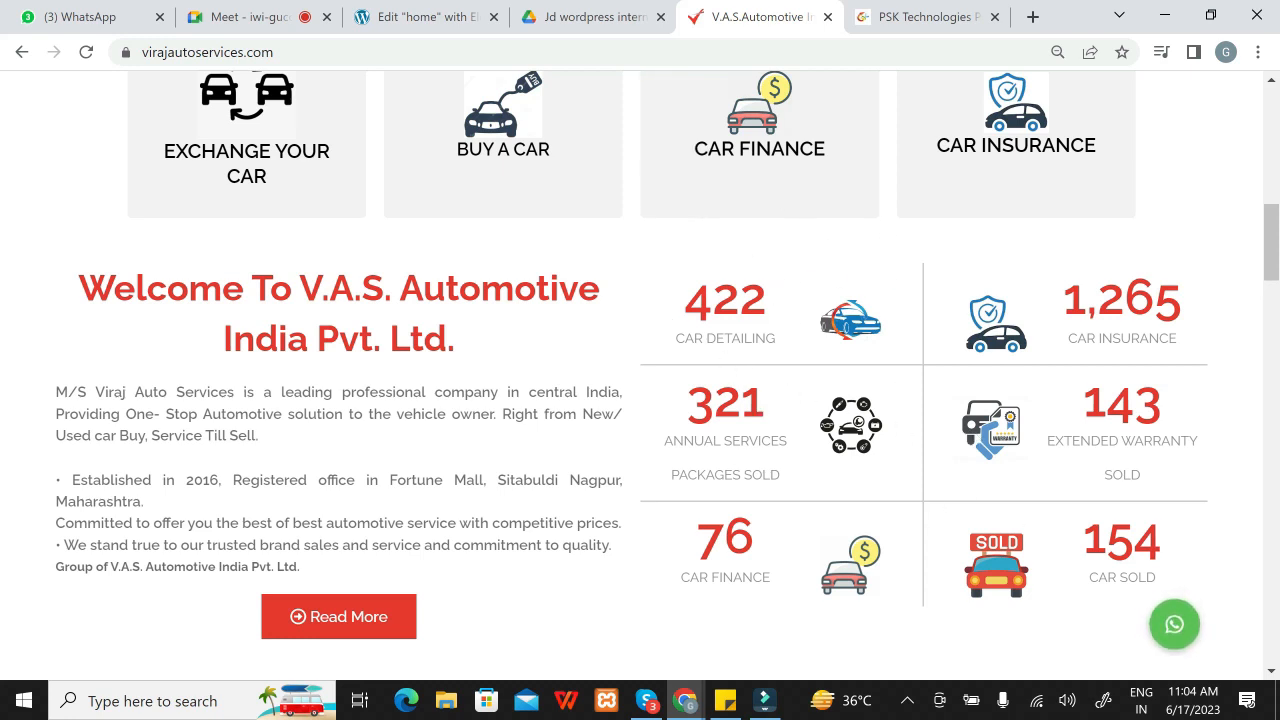
left_click(451, 56)
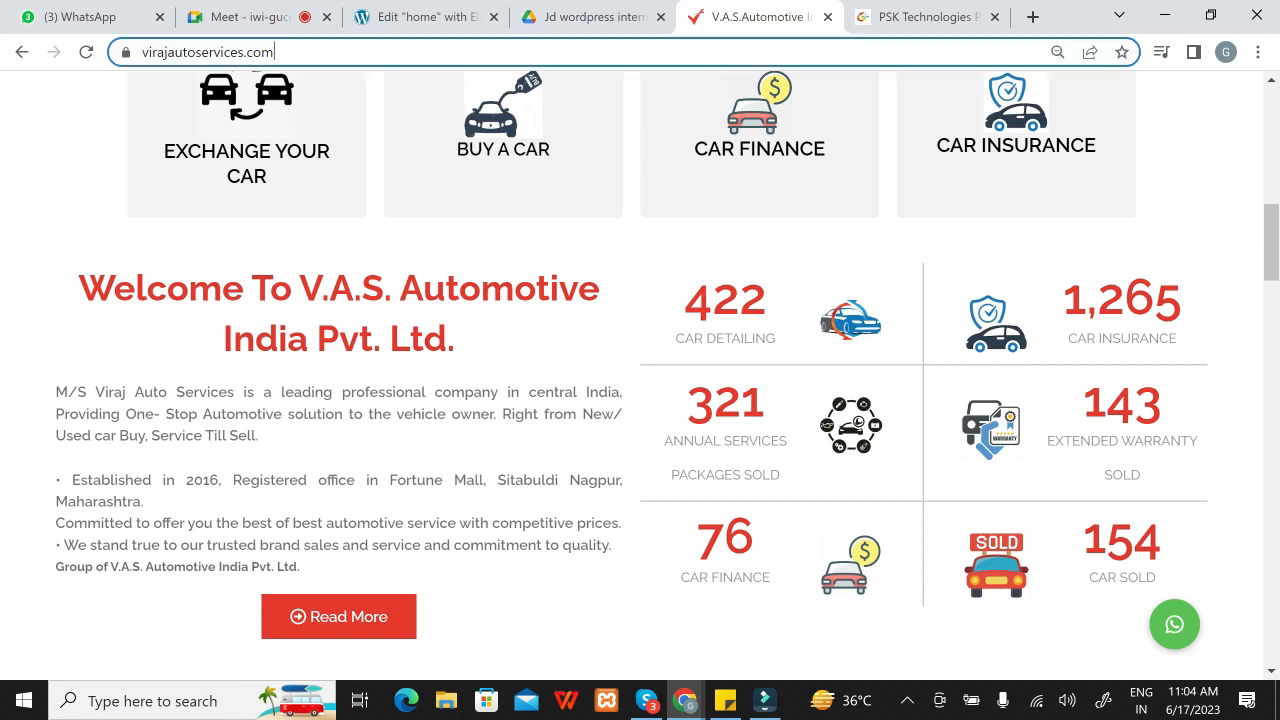
key("Return")
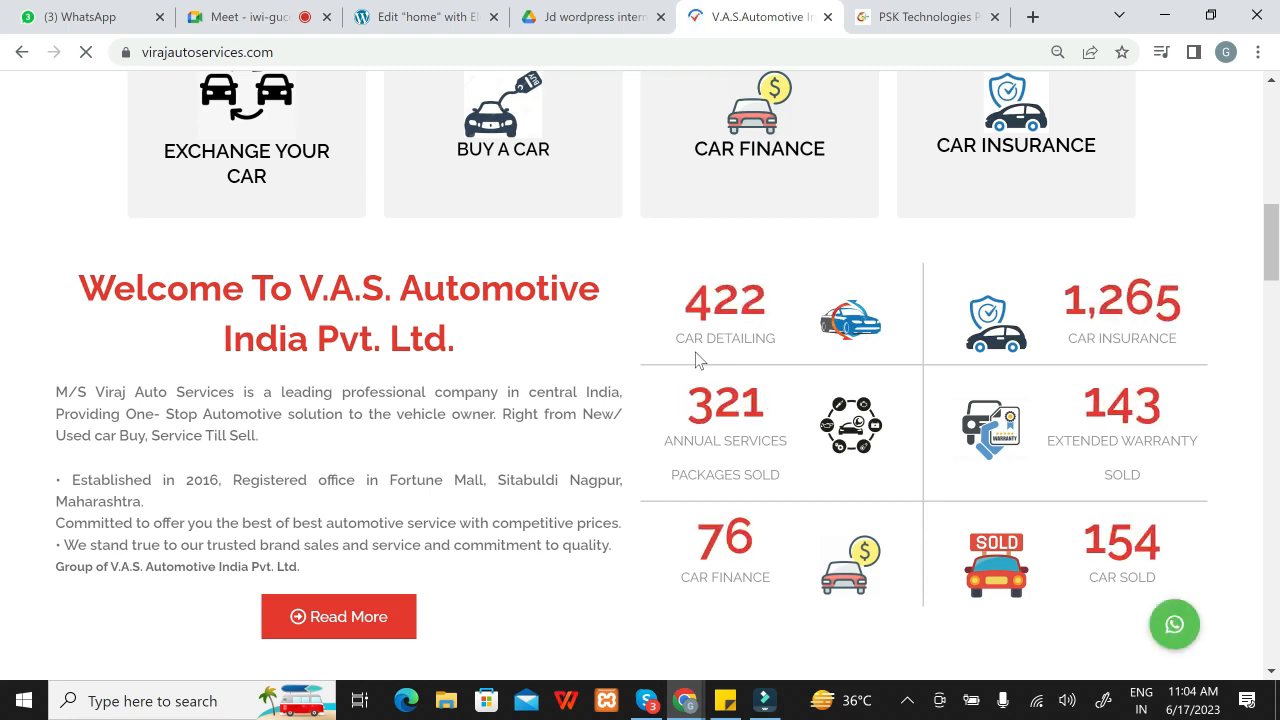
Step: Return to the Elementor editor and place a Counter widget directly below the image carousel
left_click(400, 20)
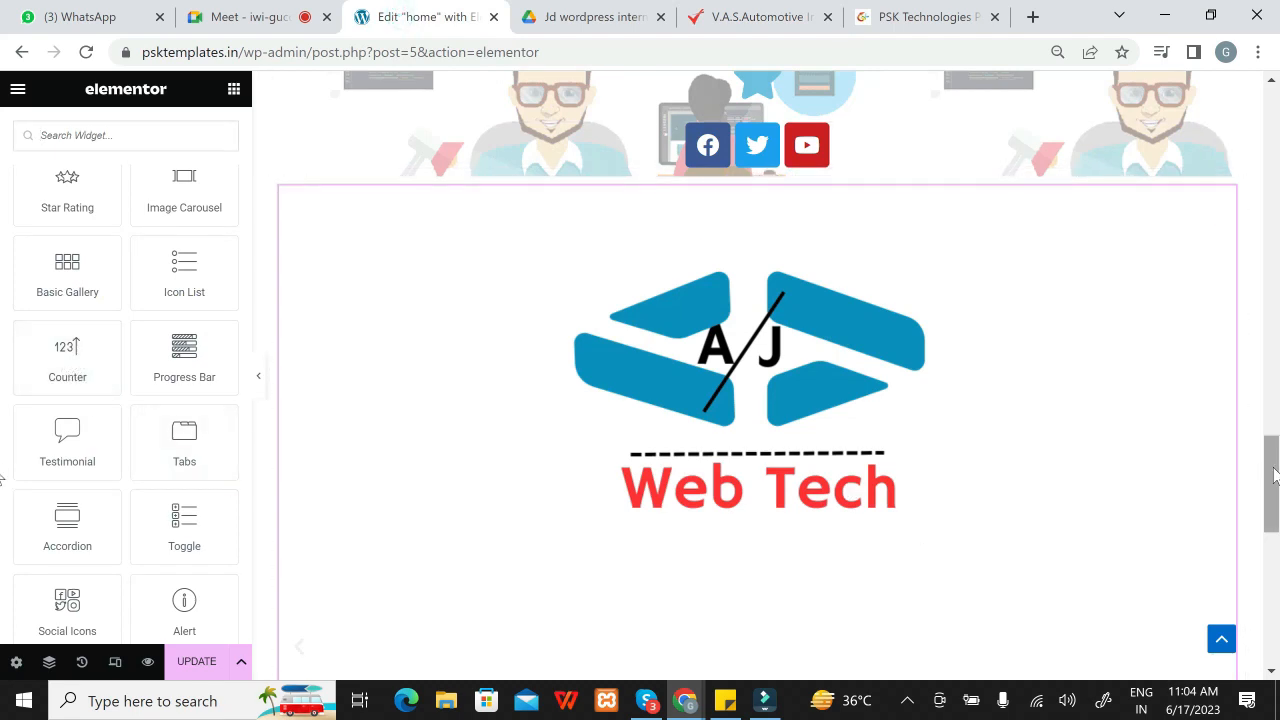
left_click_drag(1274, 475, 1274, 610)
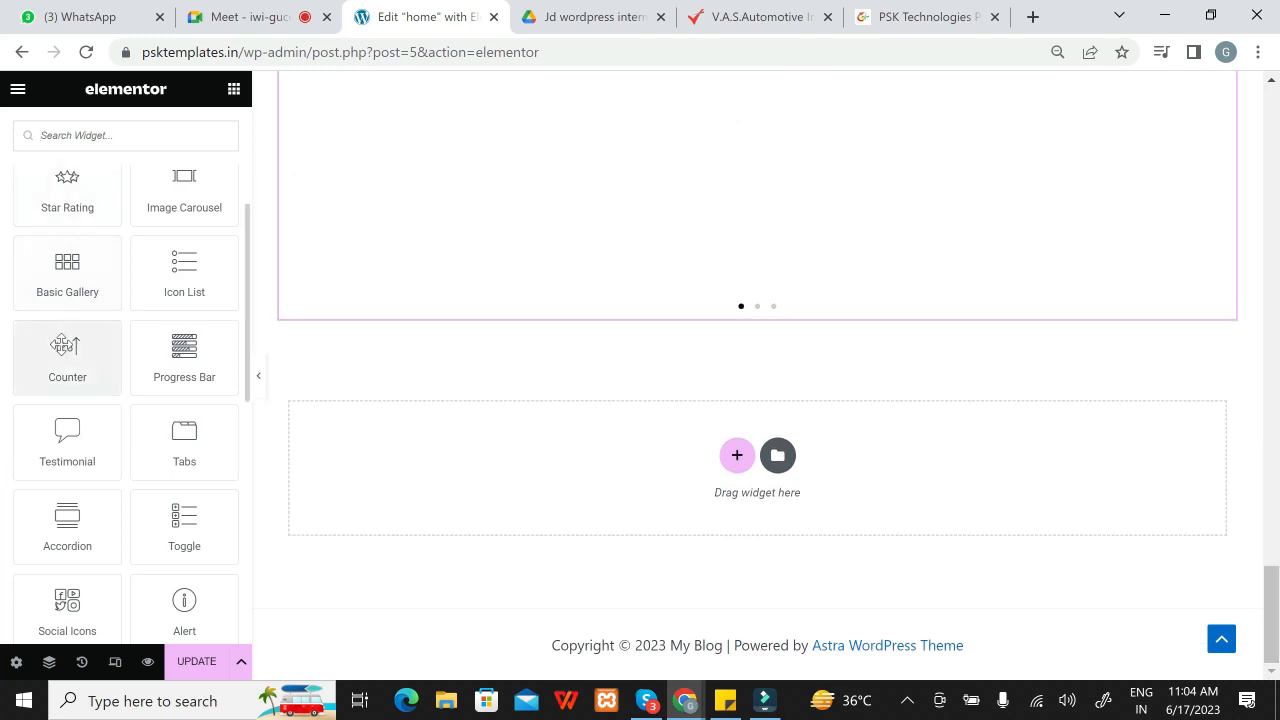
left_click_drag(64, 345, 623, 295)
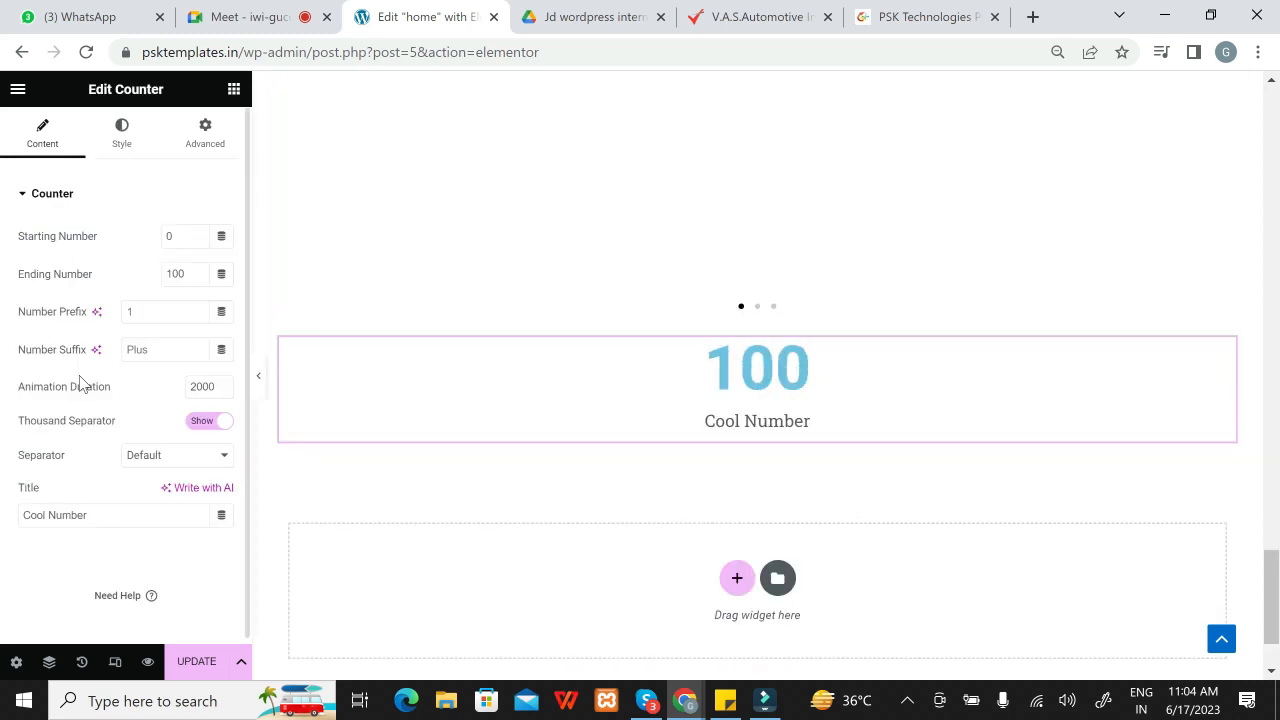
Step: Set the Counter widget's starting number to 7 and its ending number to 107
double_click(172, 236)
key("BackSpace")
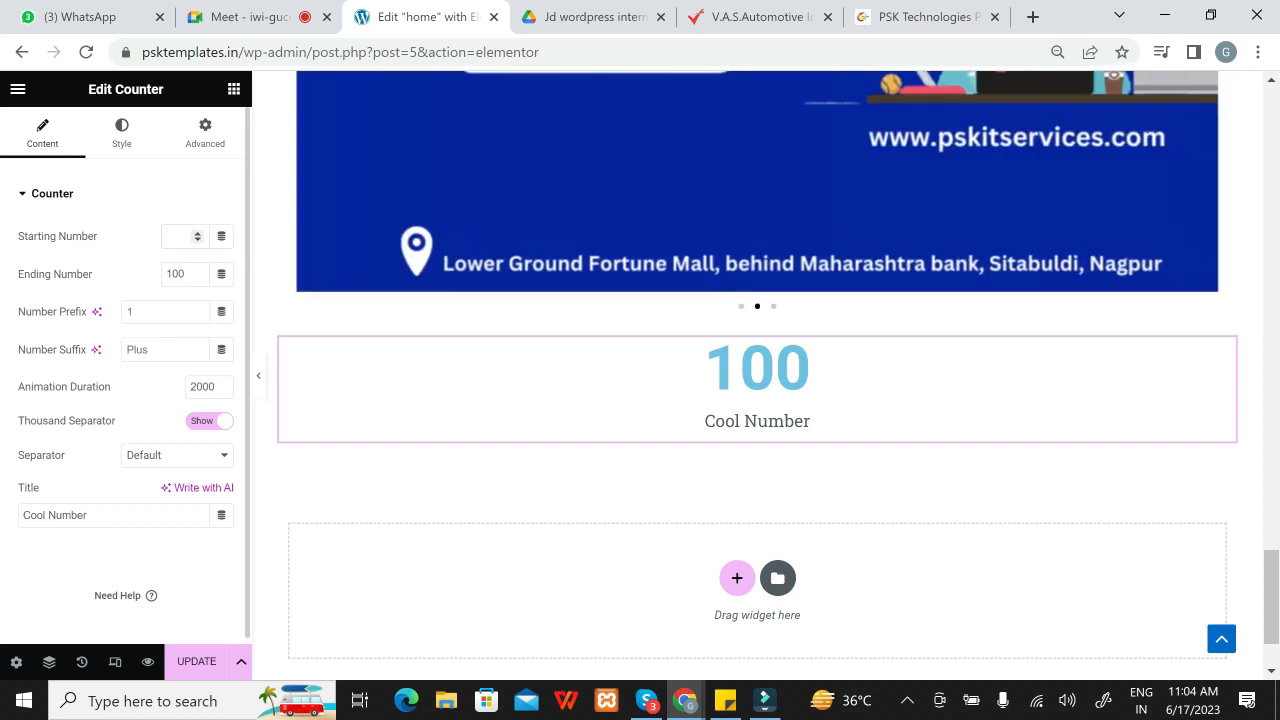
type("7")
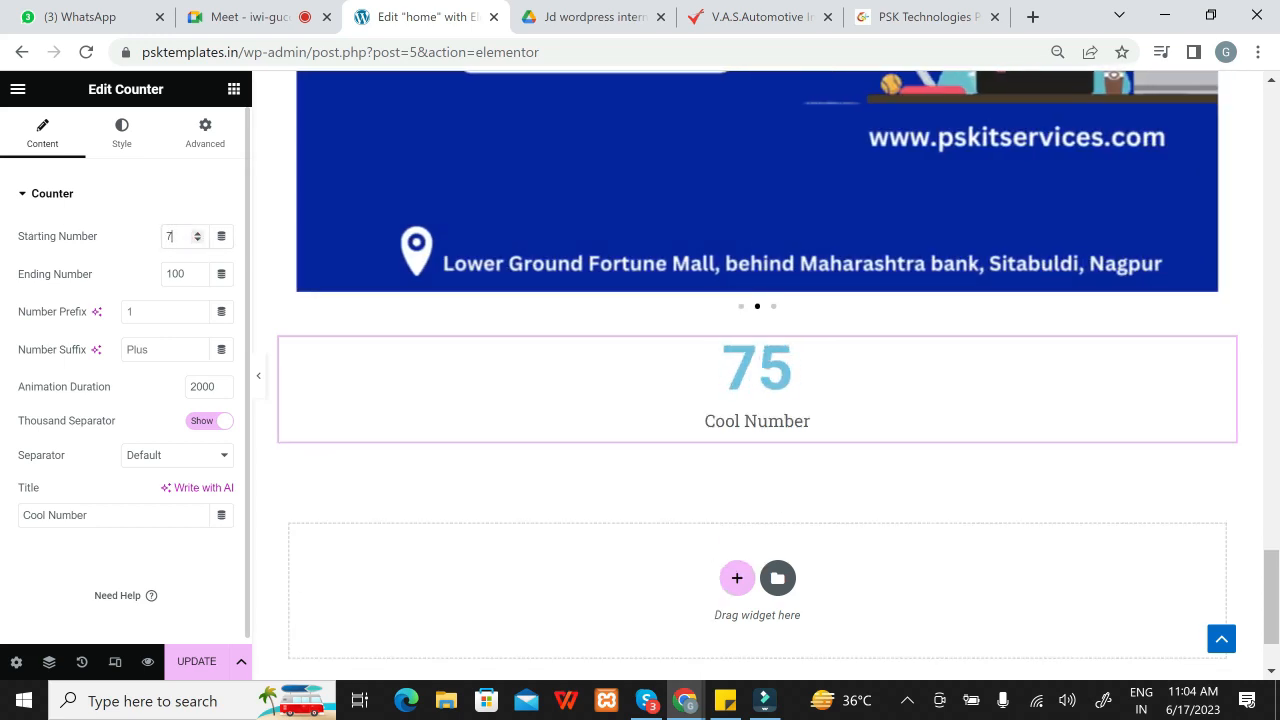
left_click(182, 274)
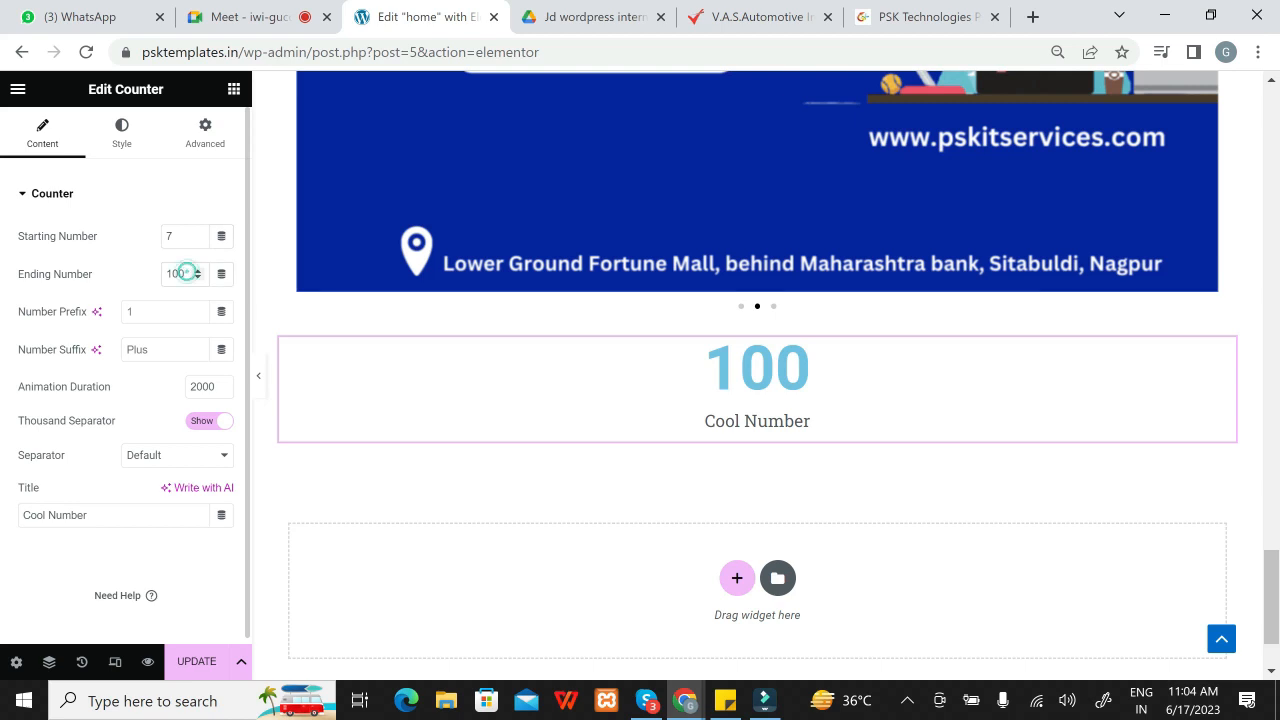
key("BackSpace")
type("7")
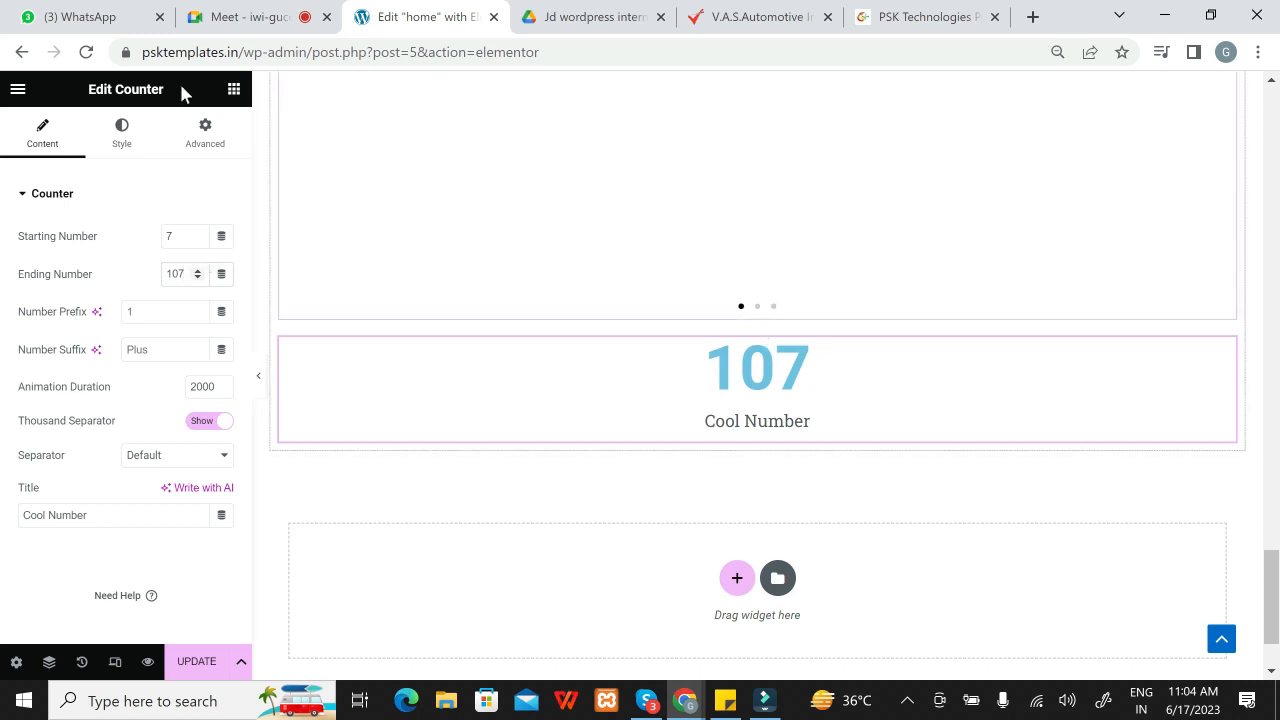
Step: Add a single-column section below the counter and place a Tabs widget in it
left_click(233, 89)
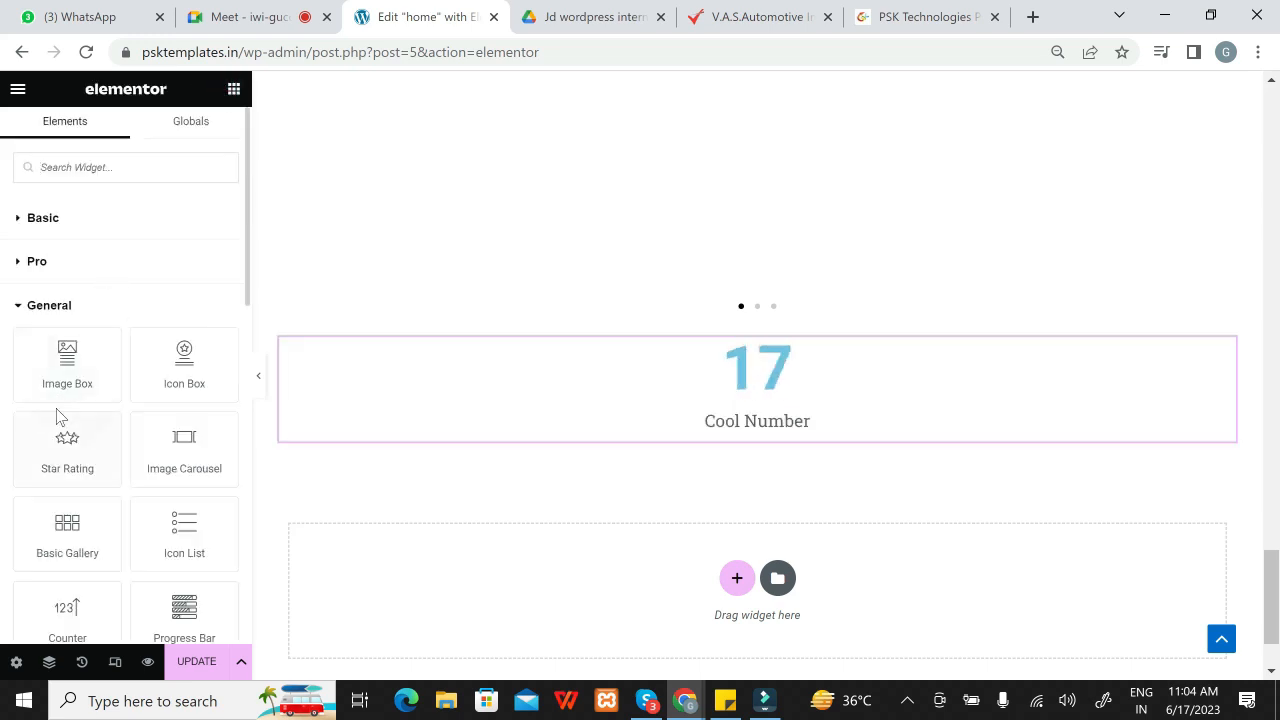
left_click_drag(250, 265, 252, 370)
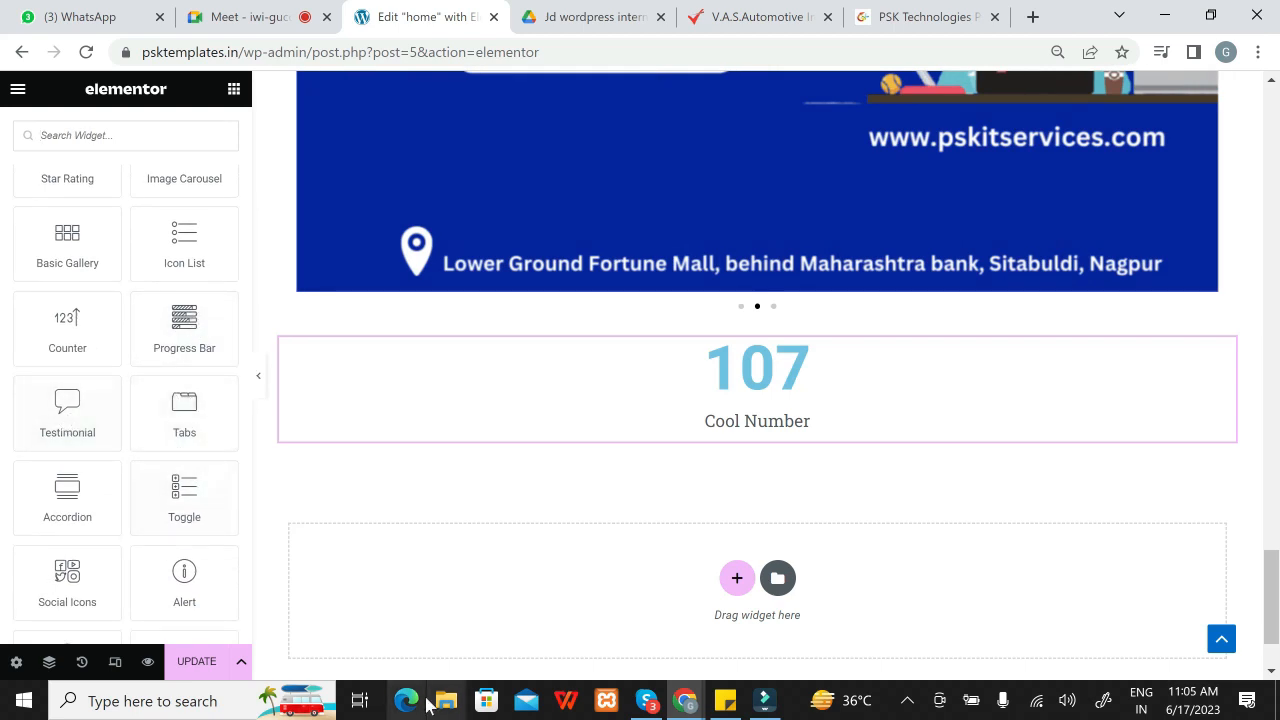
left_click(737, 577)
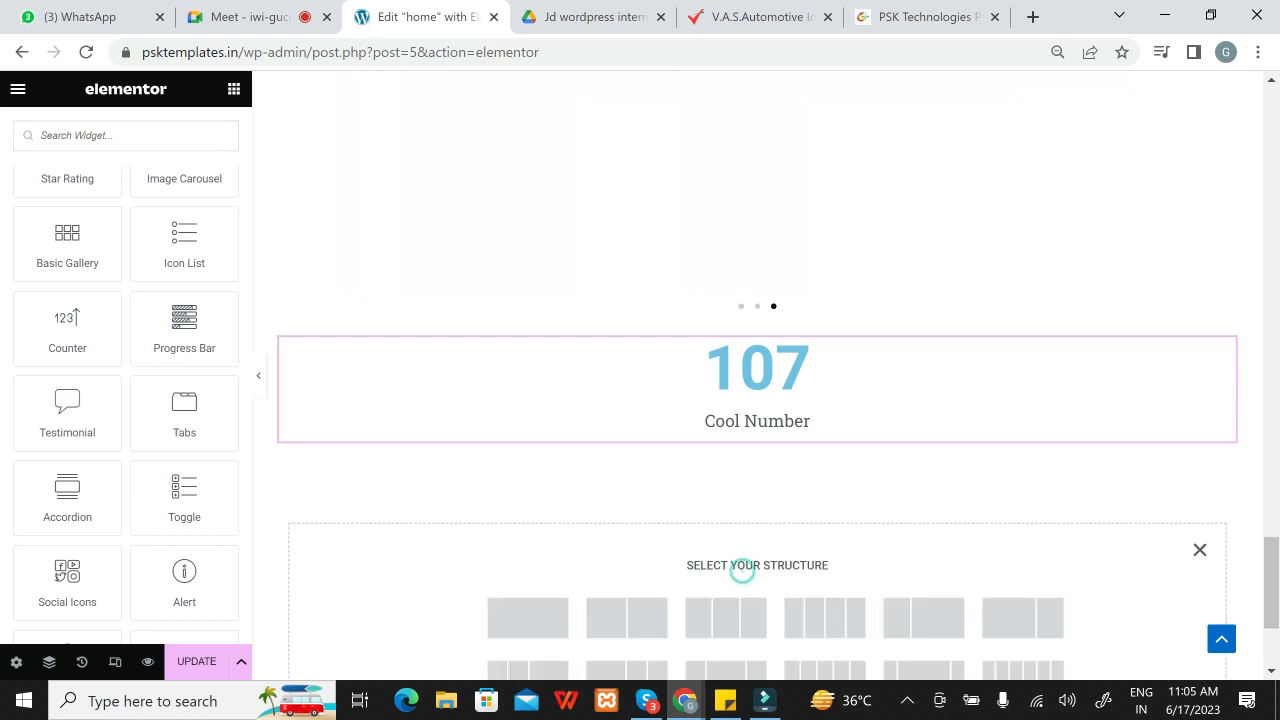
left_click(549, 611)
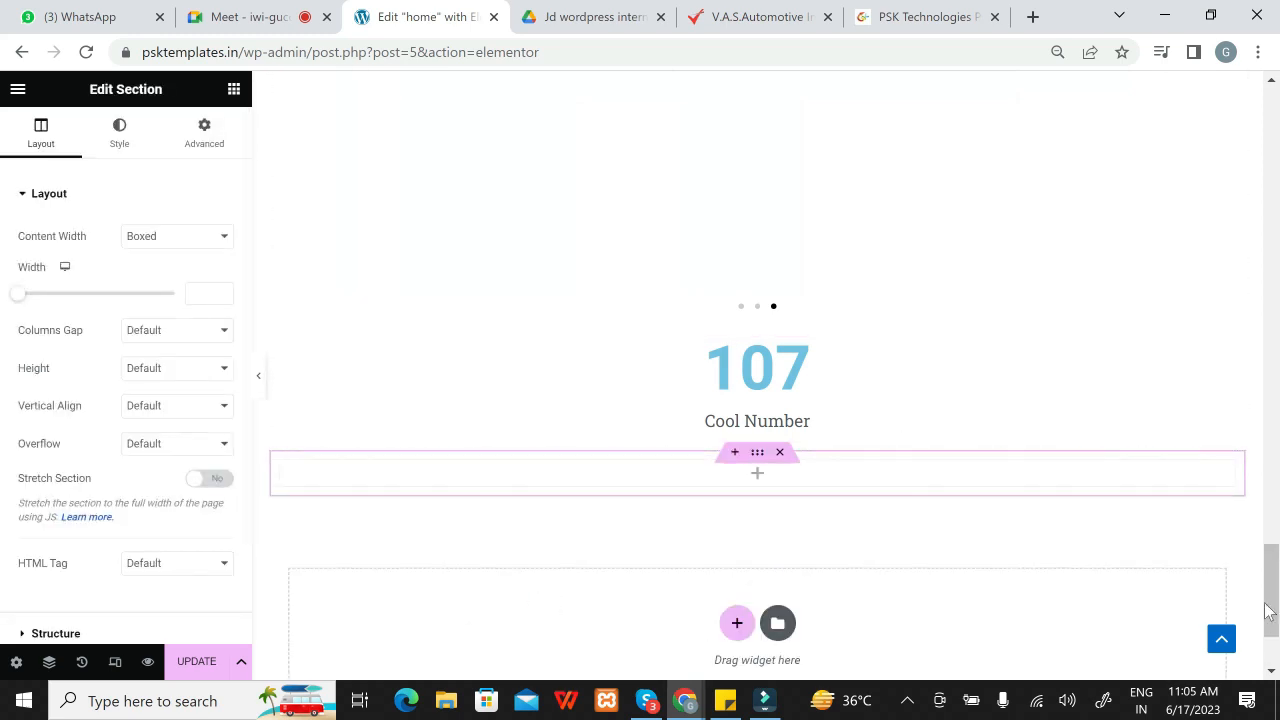
scroll(1268, 595, "down", 3)
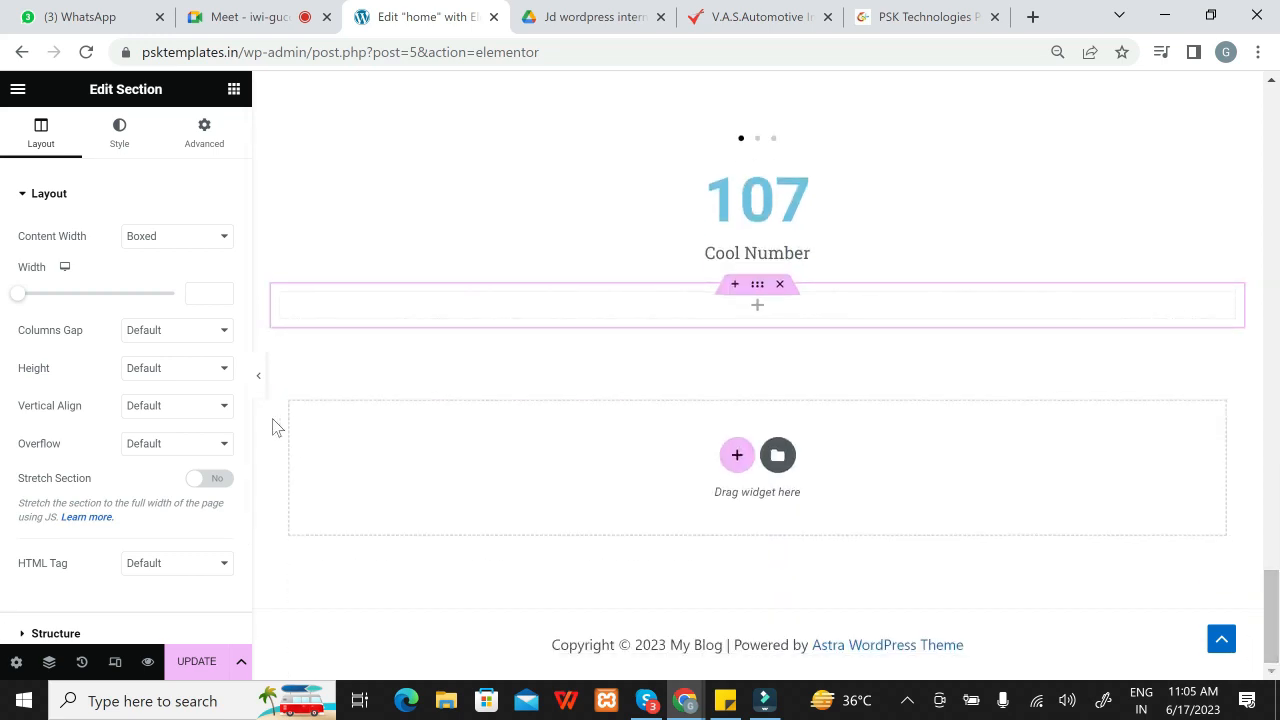
left_click(236, 86)
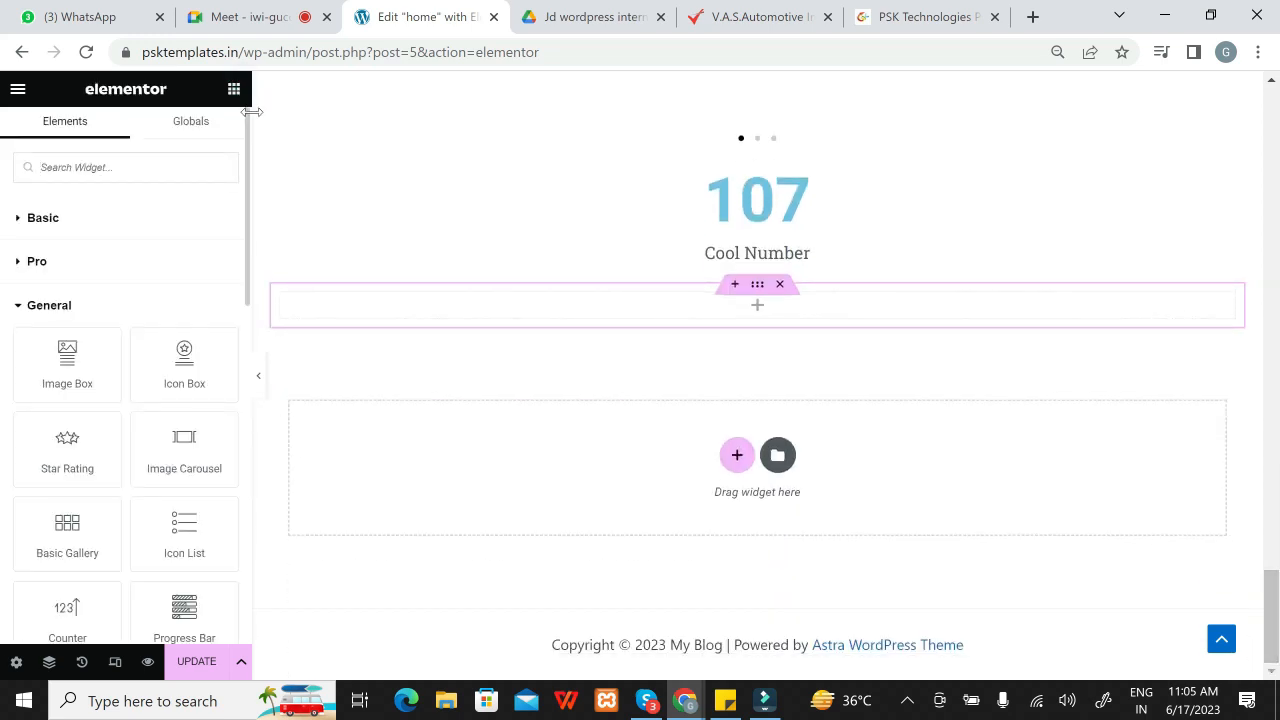
left_click_drag(248, 187, 247, 140)
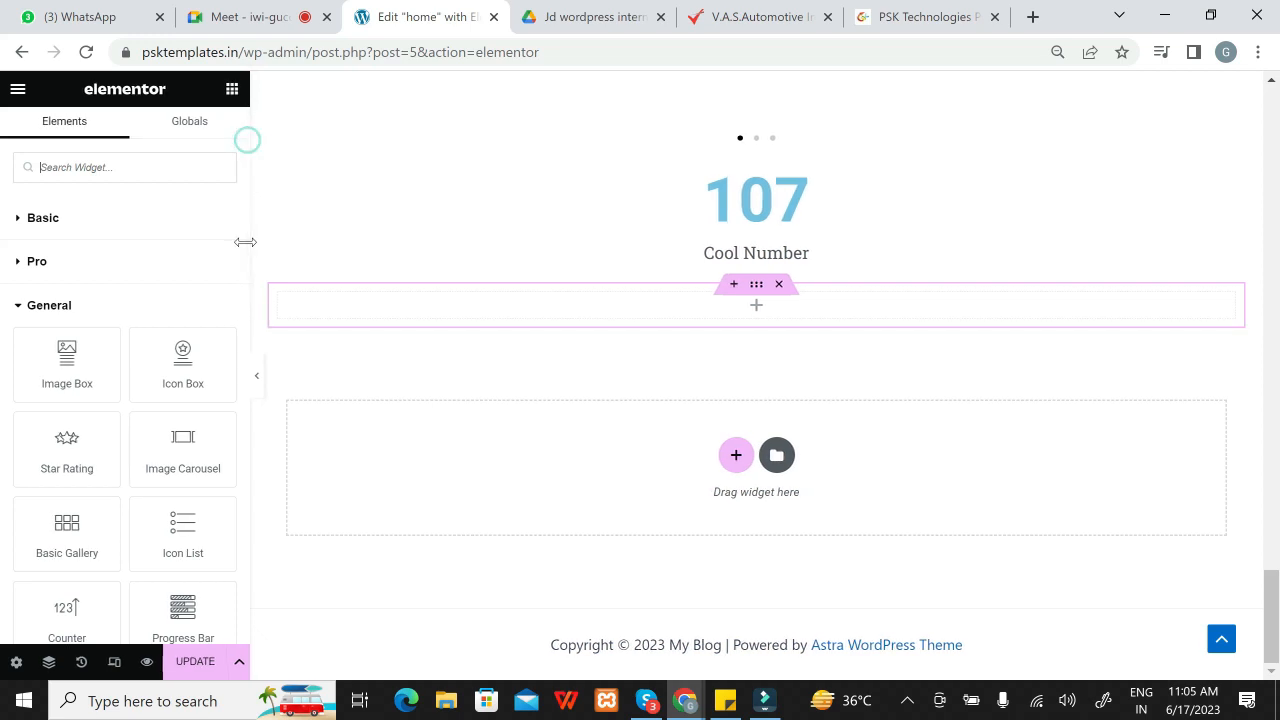
scroll(245, 215, "down", 4)
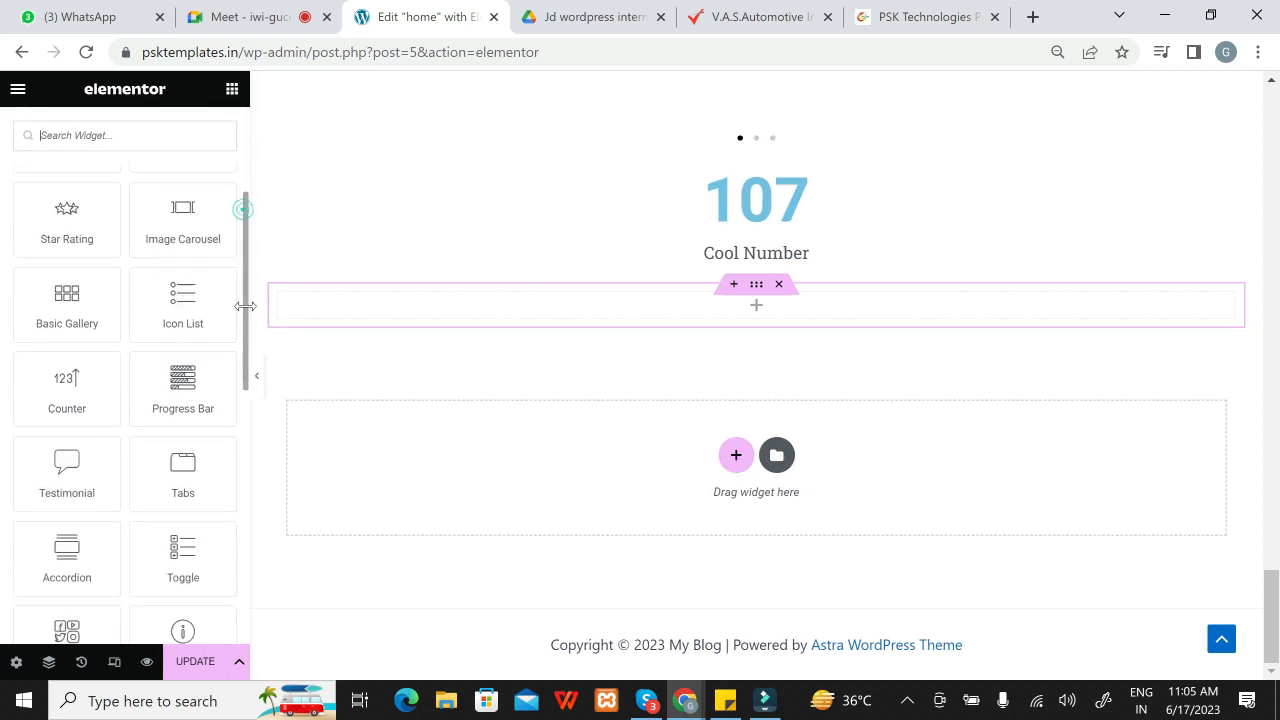
left_click_drag(183, 360, 434, 320)
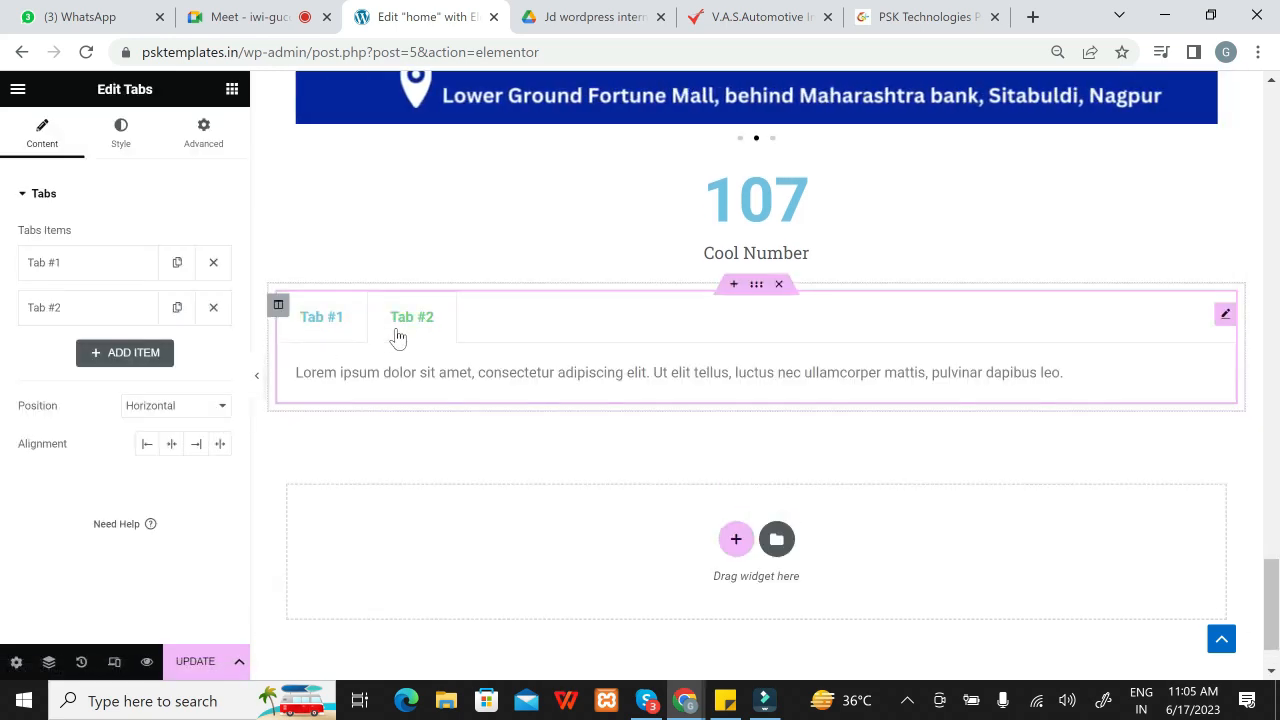
Step: Switch back and forth between Tab #1 and Tab #2 on the page to examine how the Tabs widget behaves
left_click(397, 329)
left_click(343, 330)
left_click(394, 329)
left_click(337, 329)
left_click(394, 330)
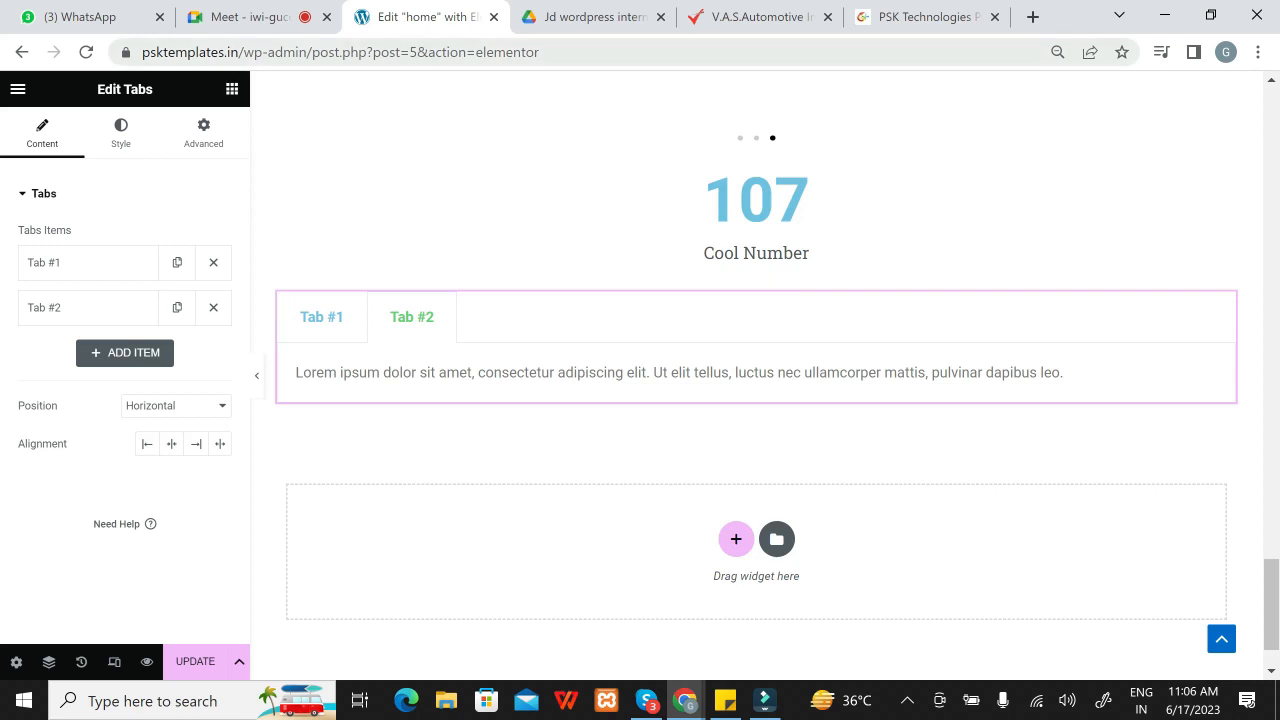
Step: Look through the General widgets from the Tabs widget down to the remaining widget categories
left_click(231, 90)
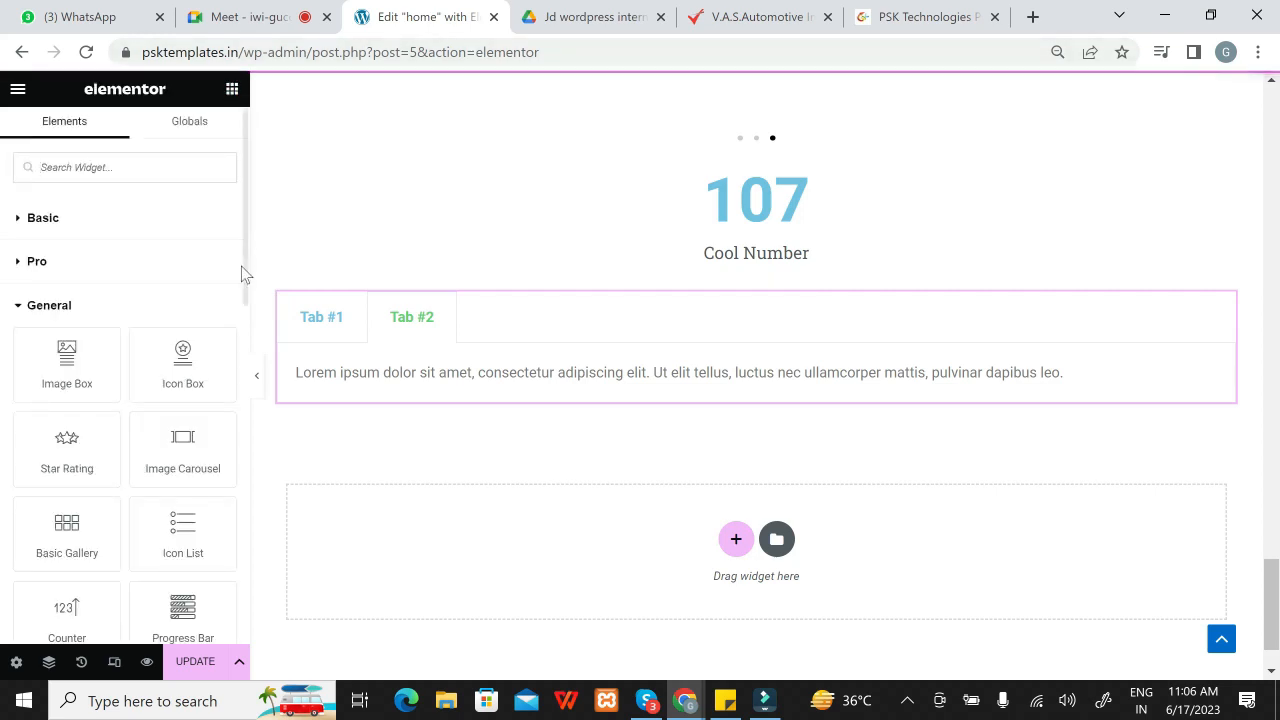
scroll(243, 274, "down", 5)
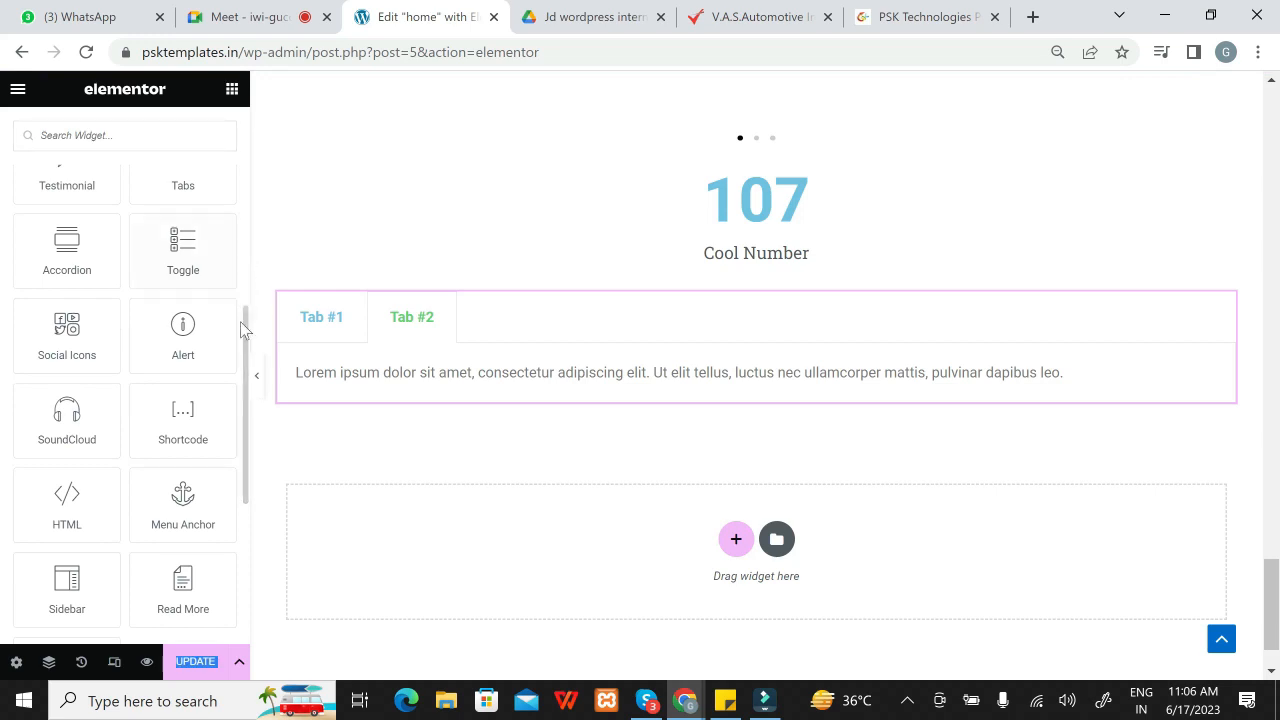
scroll(245, 330, "down", 4)
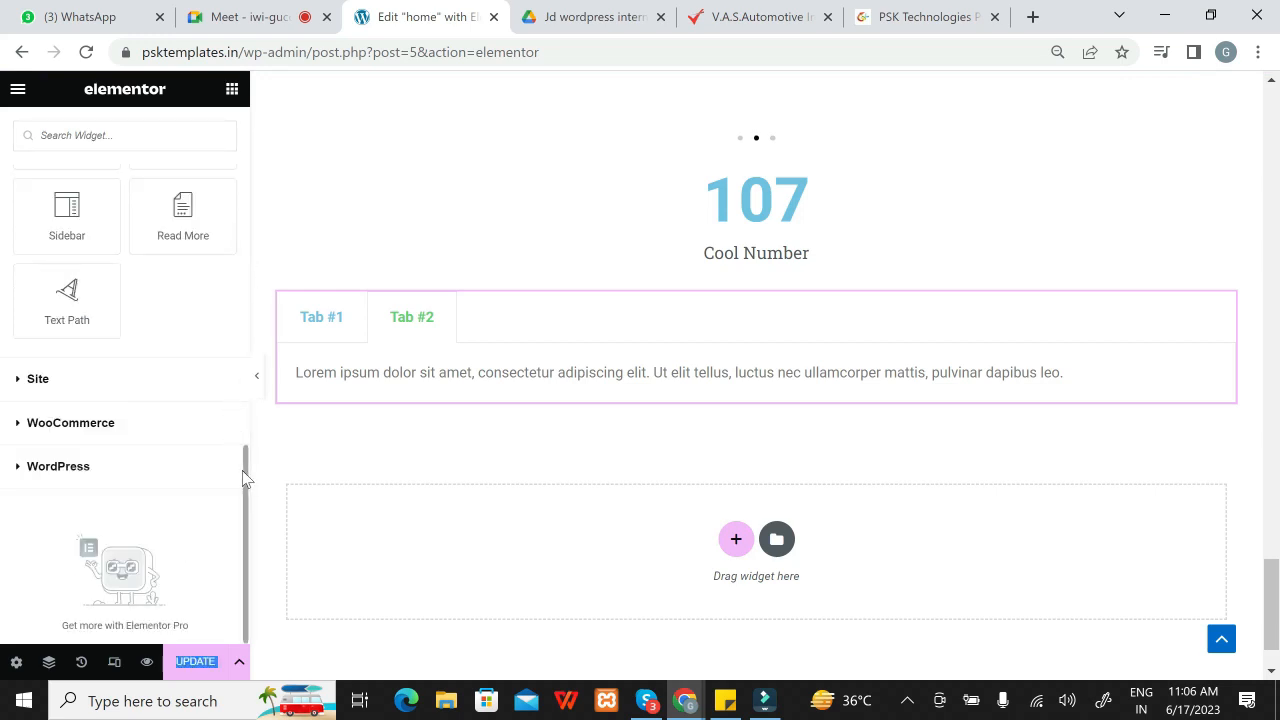
left_click_drag(245, 472, 266, 343)
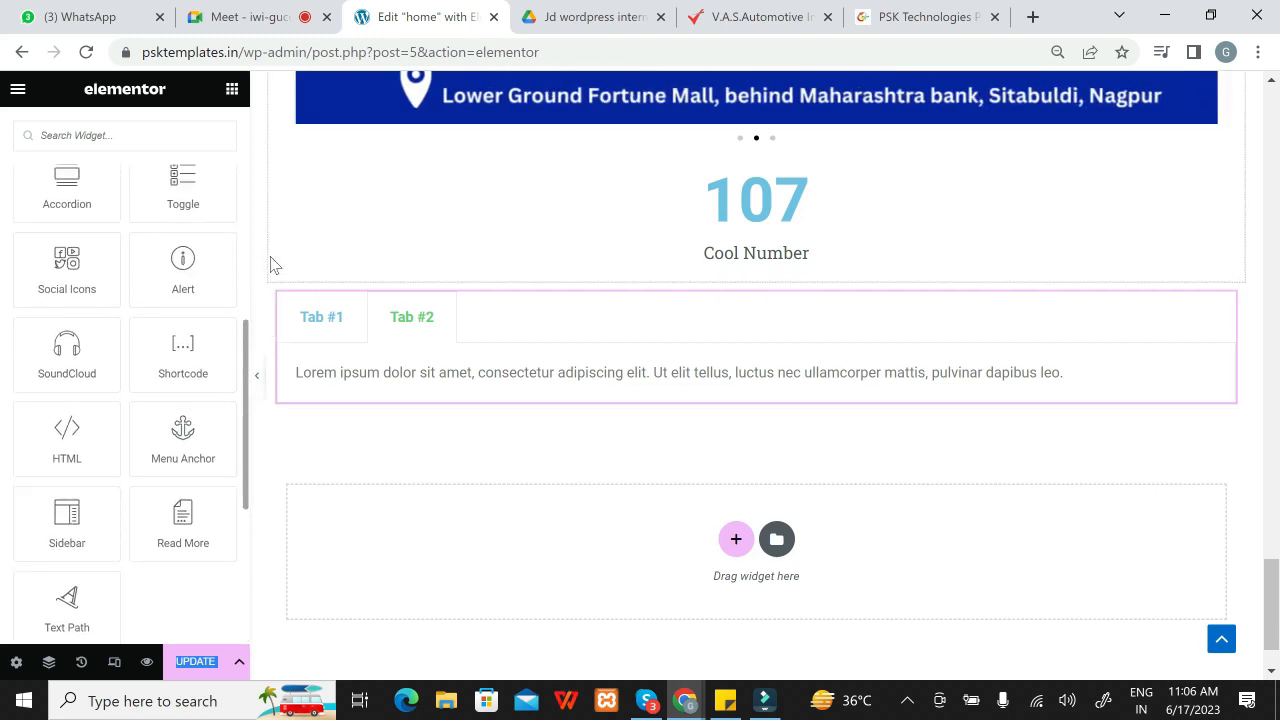
left_click_drag(256, 318, 227, 192)
scroll(227, 192, "down", 10)
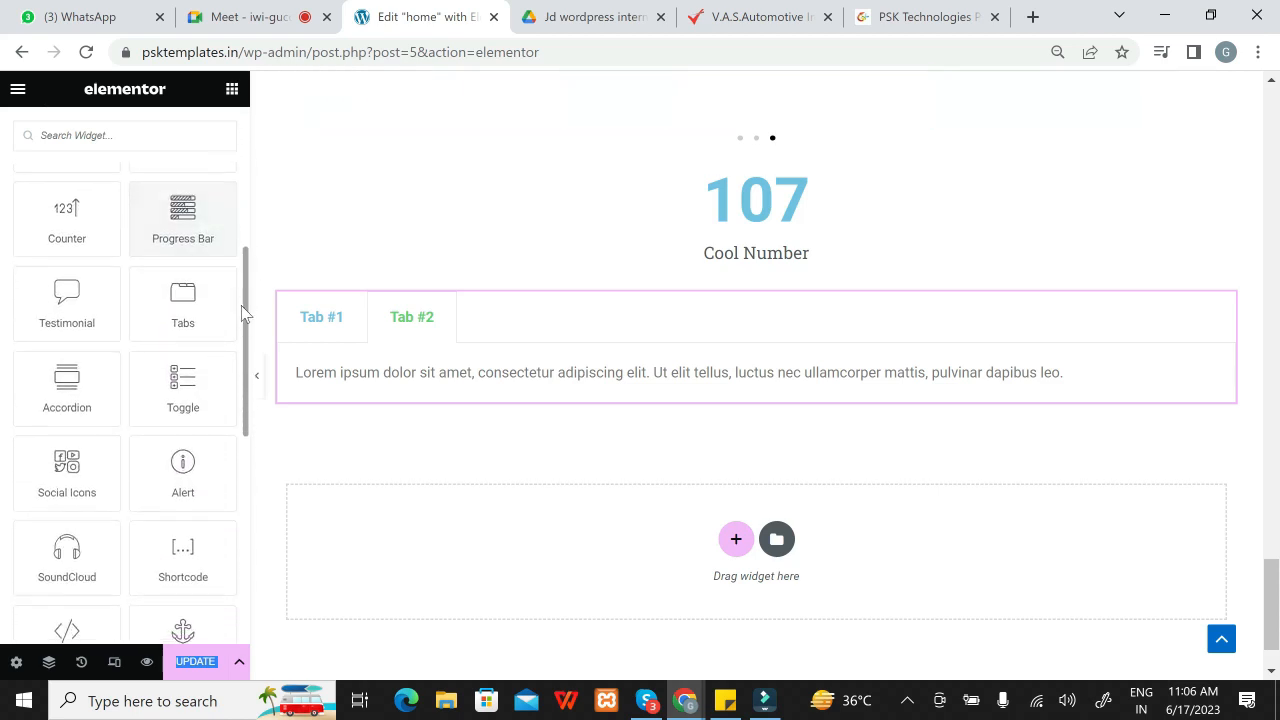
Step: Rename the first item of the Tabs widget as "digital marketing"
left_click(340, 337)
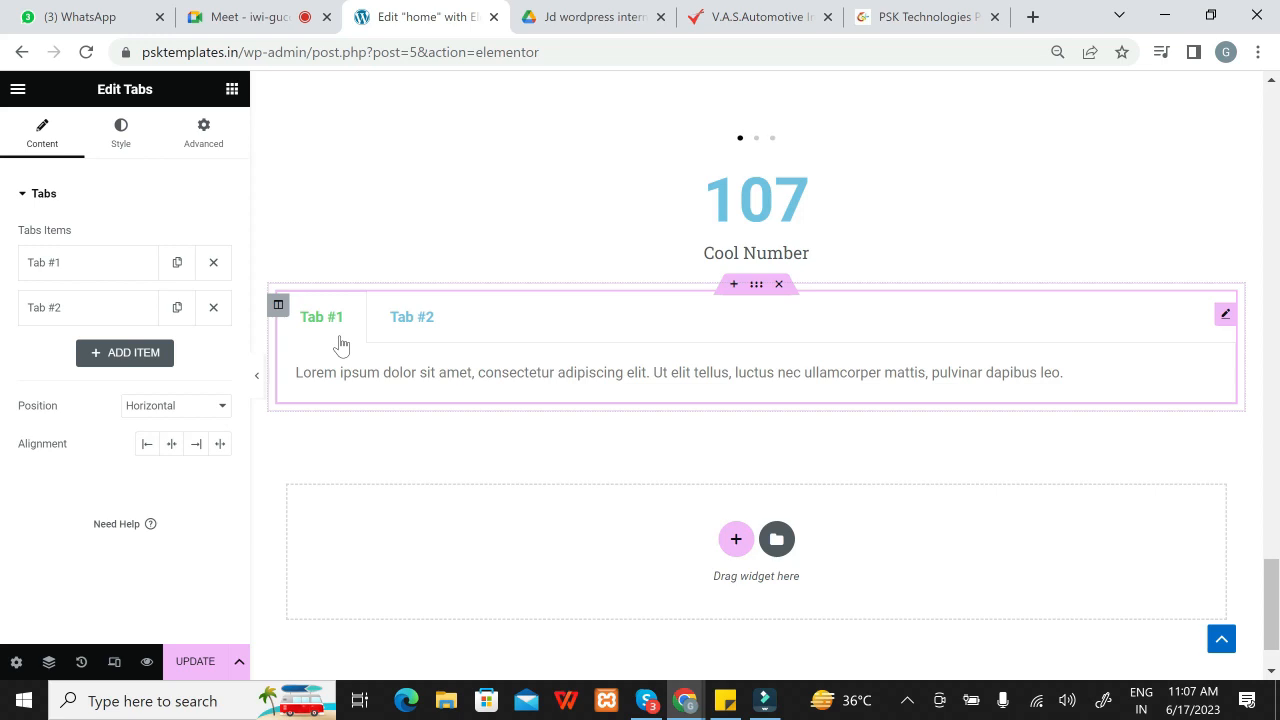
left_click(52, 272)
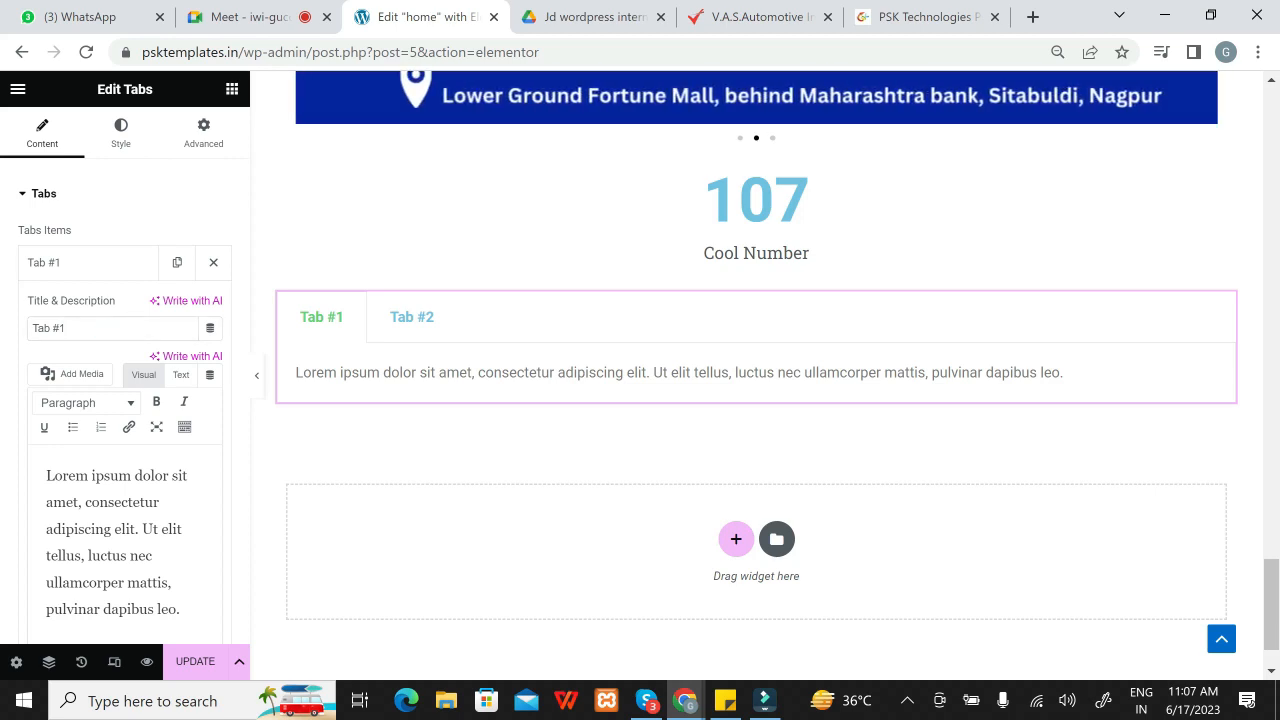
key("BackSpace")
key("BackSpace")
key("BackSpace")
key("BackSpace")
key("BackSpace")
key("BackSpace")
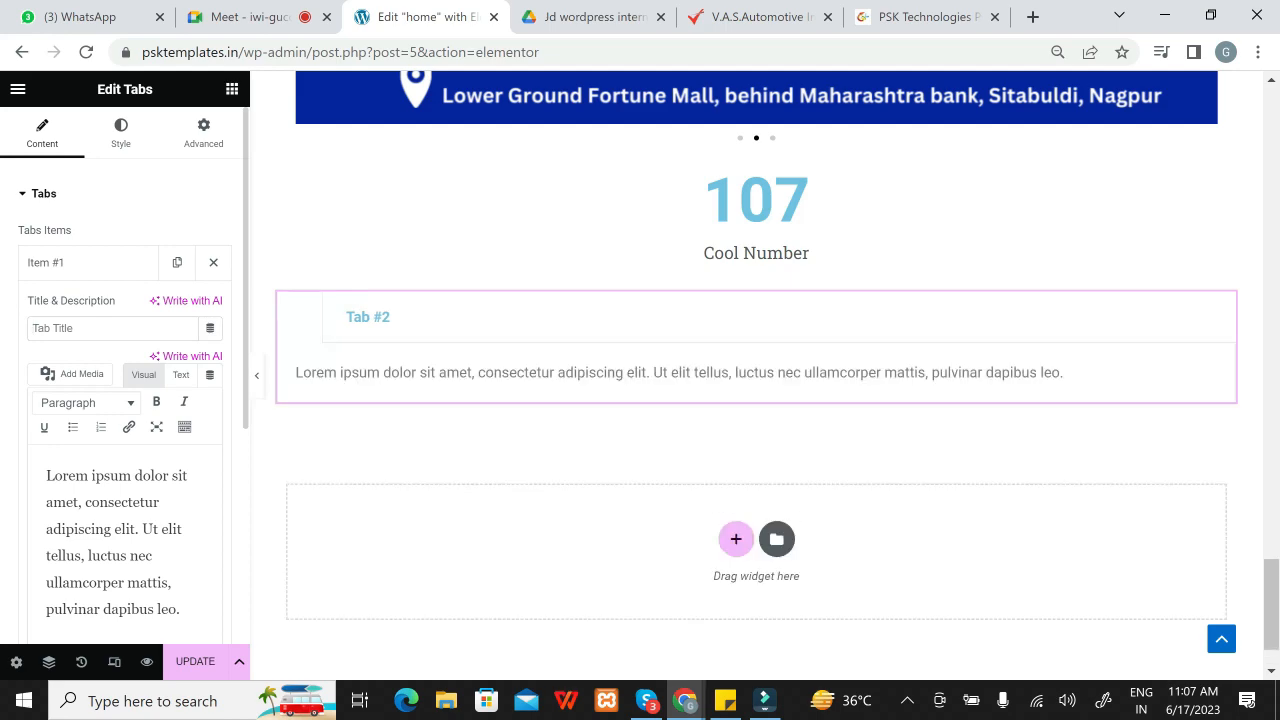
type("digita")
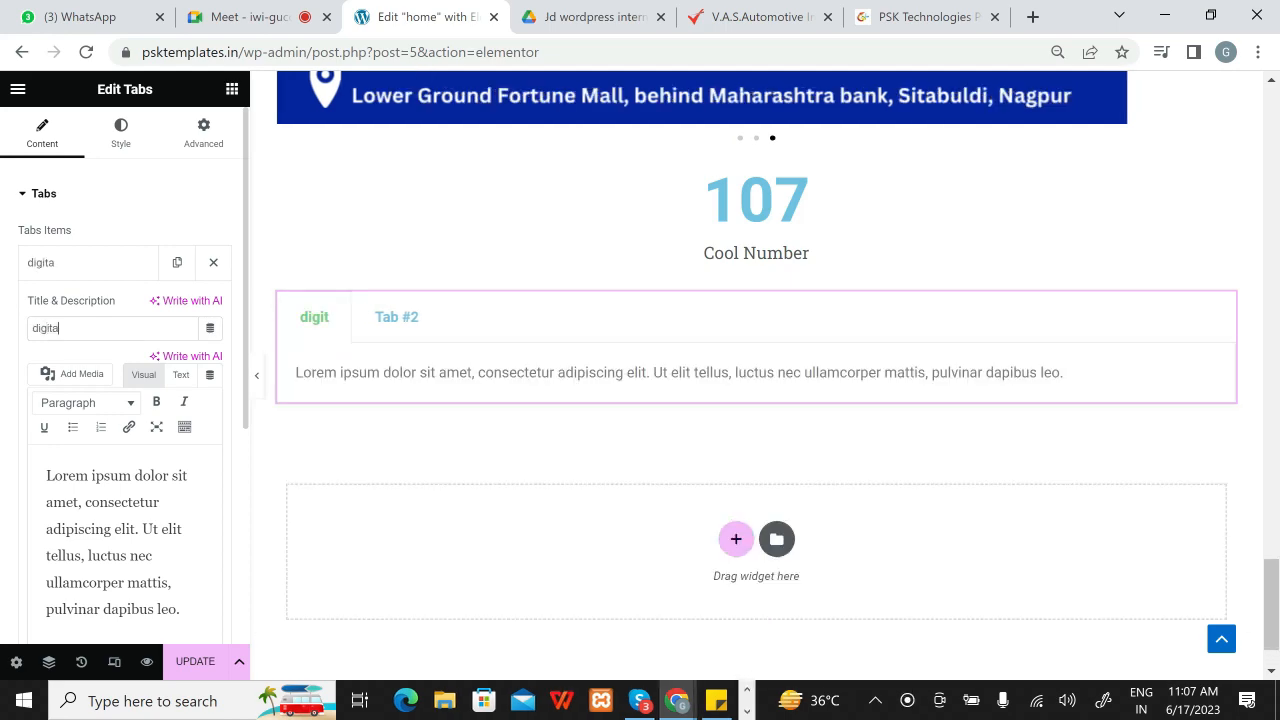
type("l marketing")
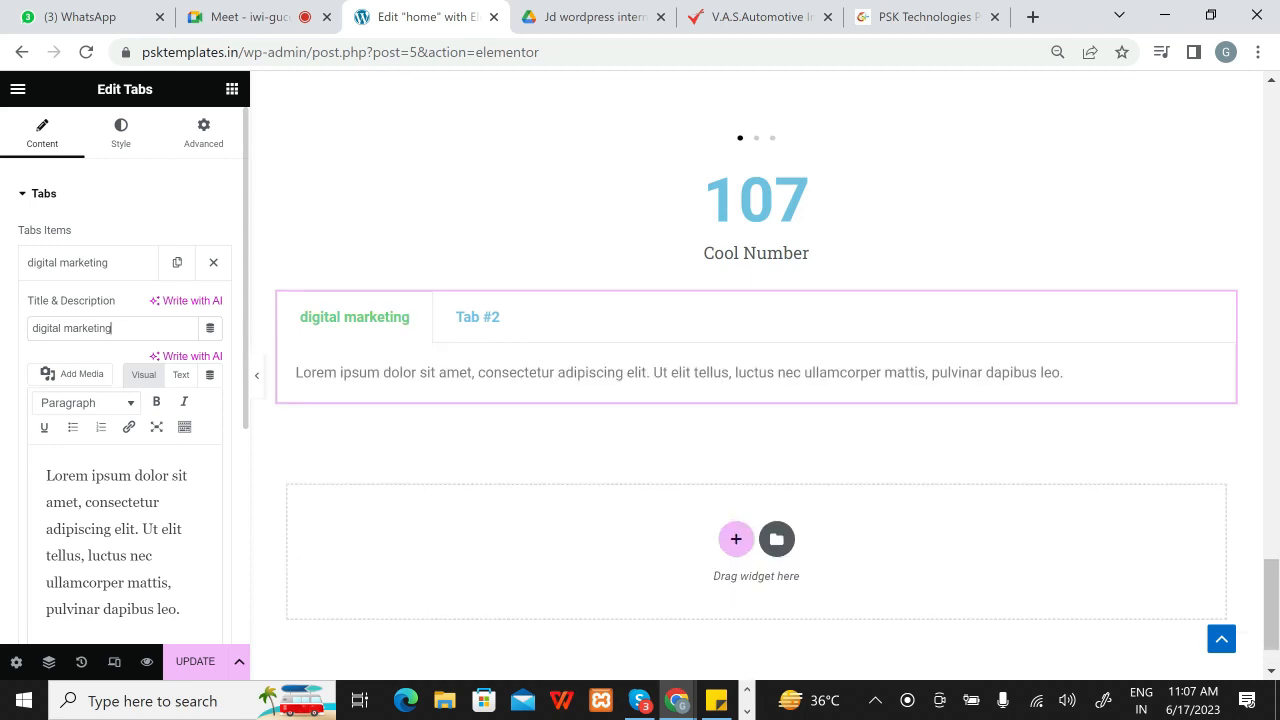
Step: Insert the web developer clipart PNG from the media library after "Lorem" in the digital marketing tab's description
left_click(89, 487)
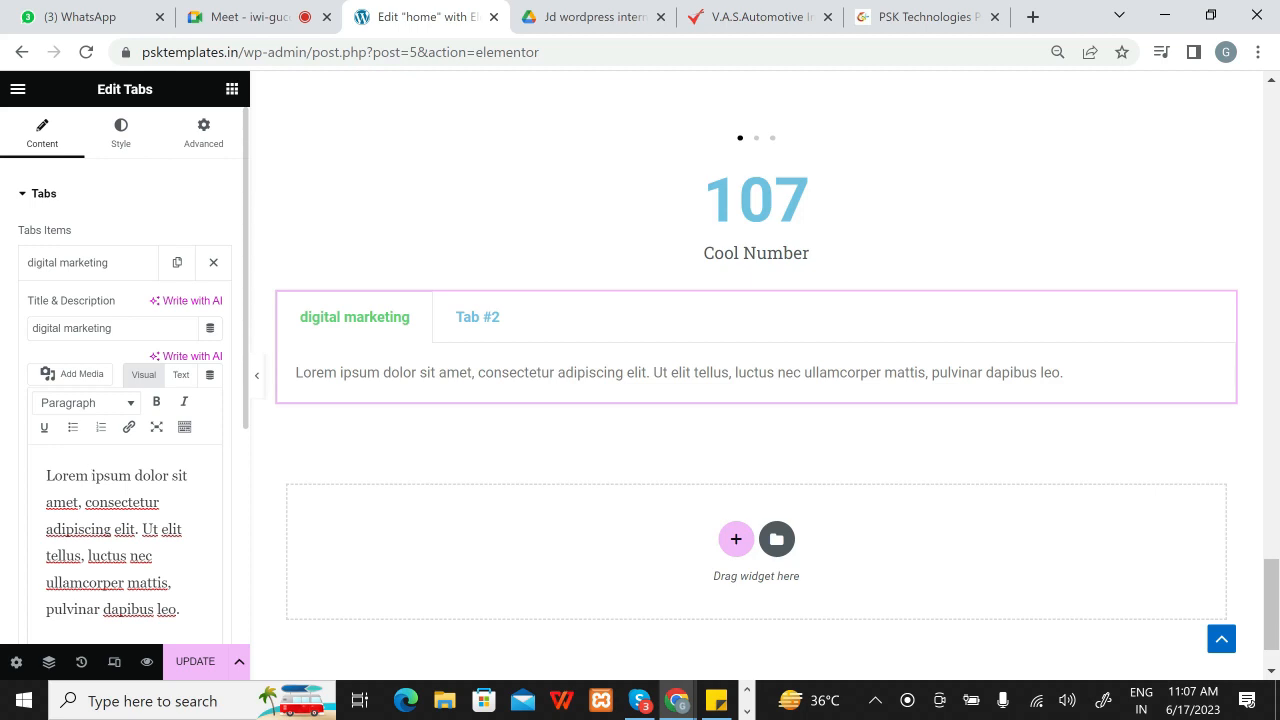
left_click(89, 375)
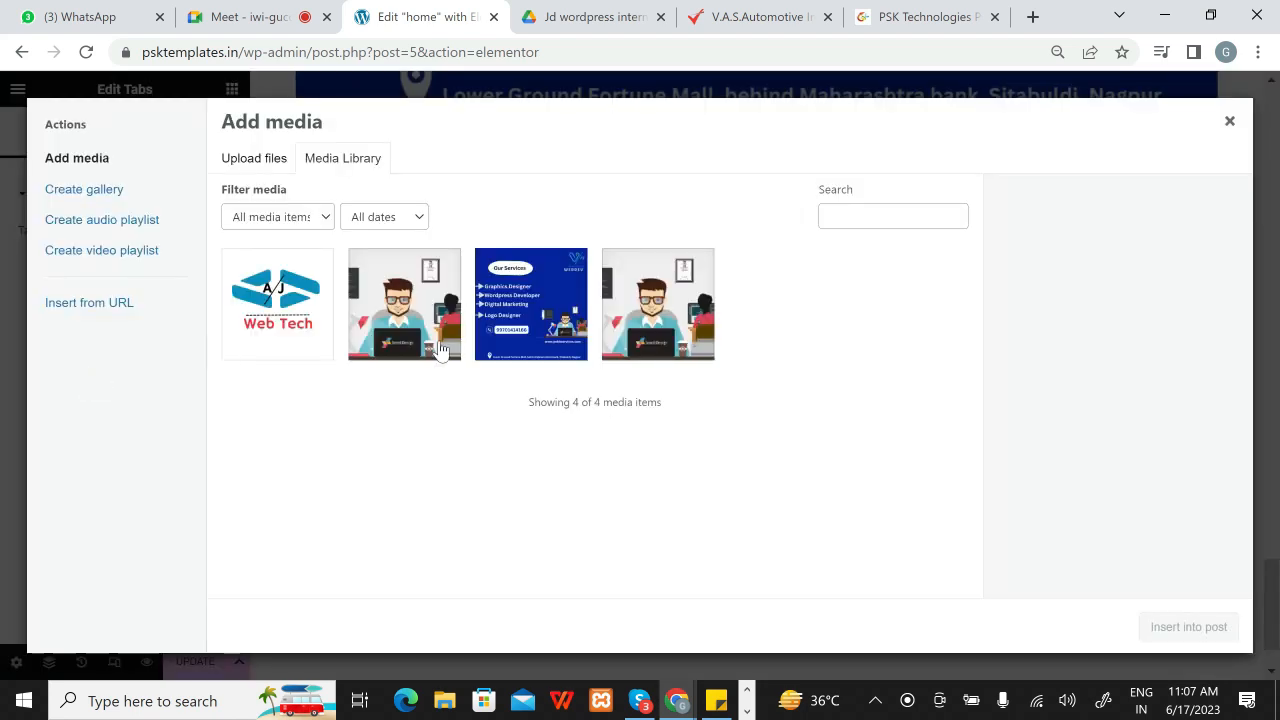
left_click(435, 320)
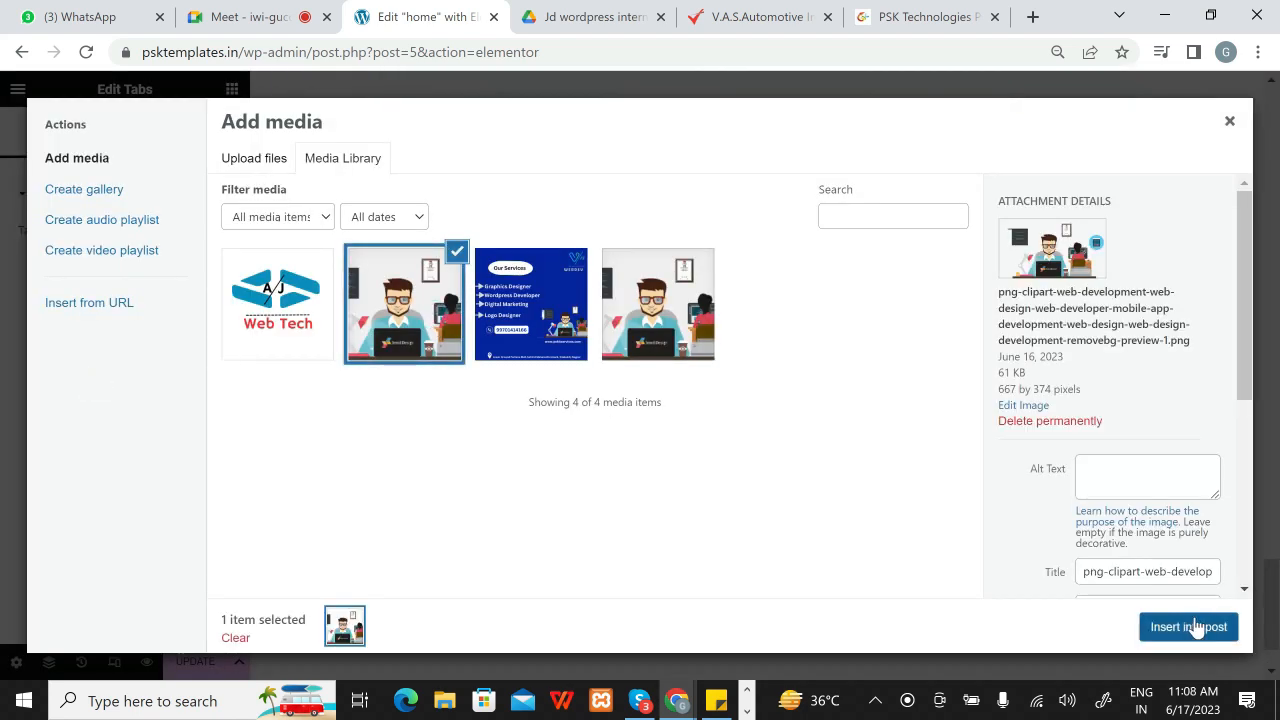
left_click(1189, 626)
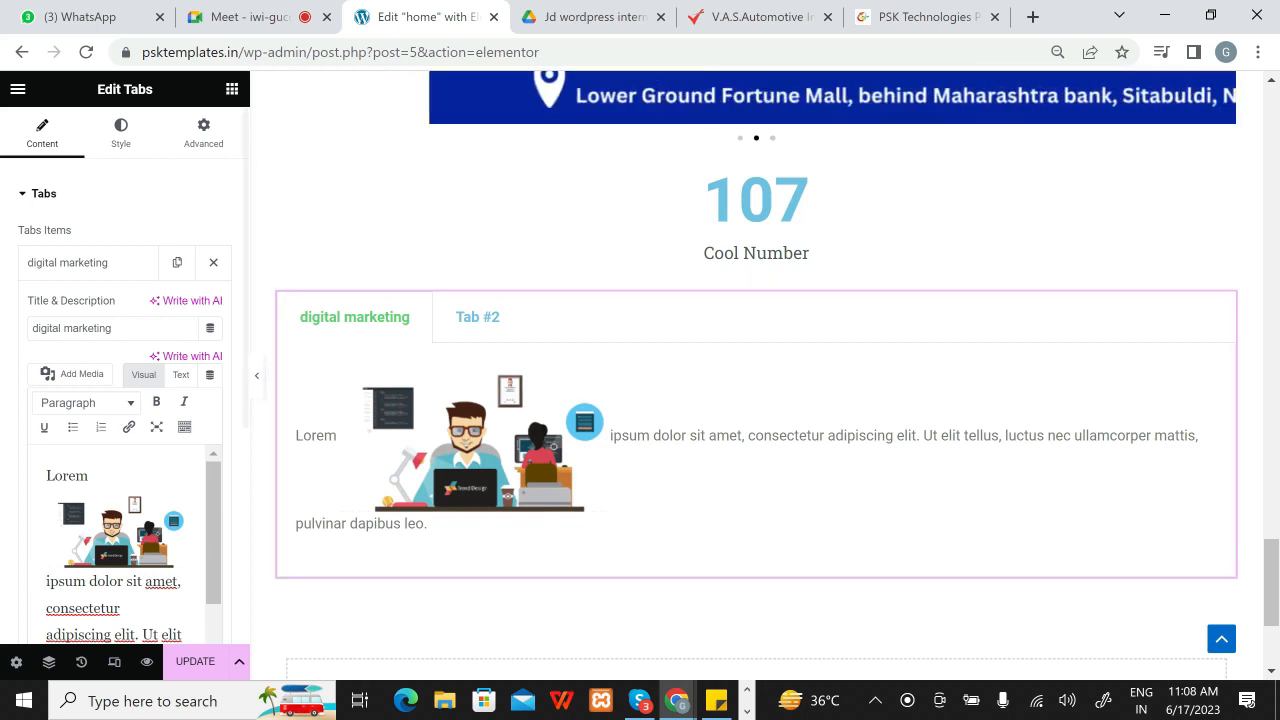
Step: Delete the word "Lorem" in front of the image in the digital marketing tab's description
left_click(88, 476)
key("BackSpace")
key("BackSpace")
key("BackSpace")
key("BackSpace")
key("BackSpace")
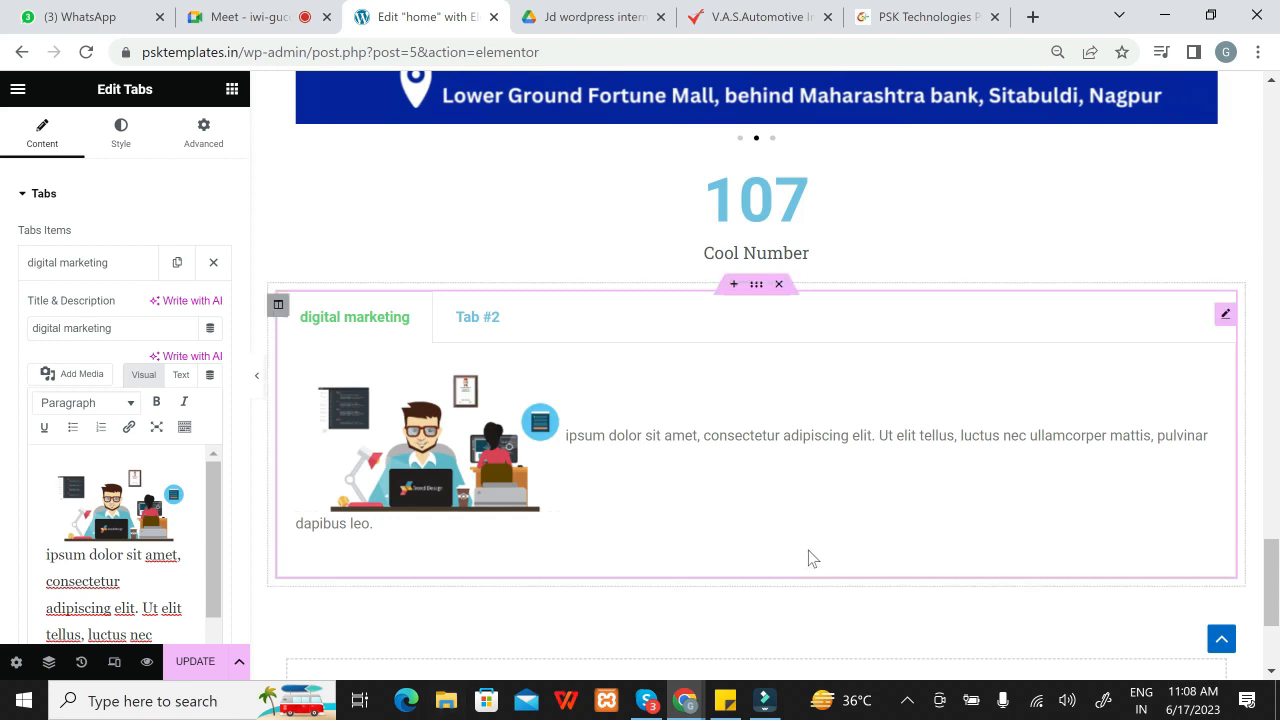
Step: Try the different alignments on the image in the tab's description and settle on left alignment so the text sits beside it
left_click(116, 503)
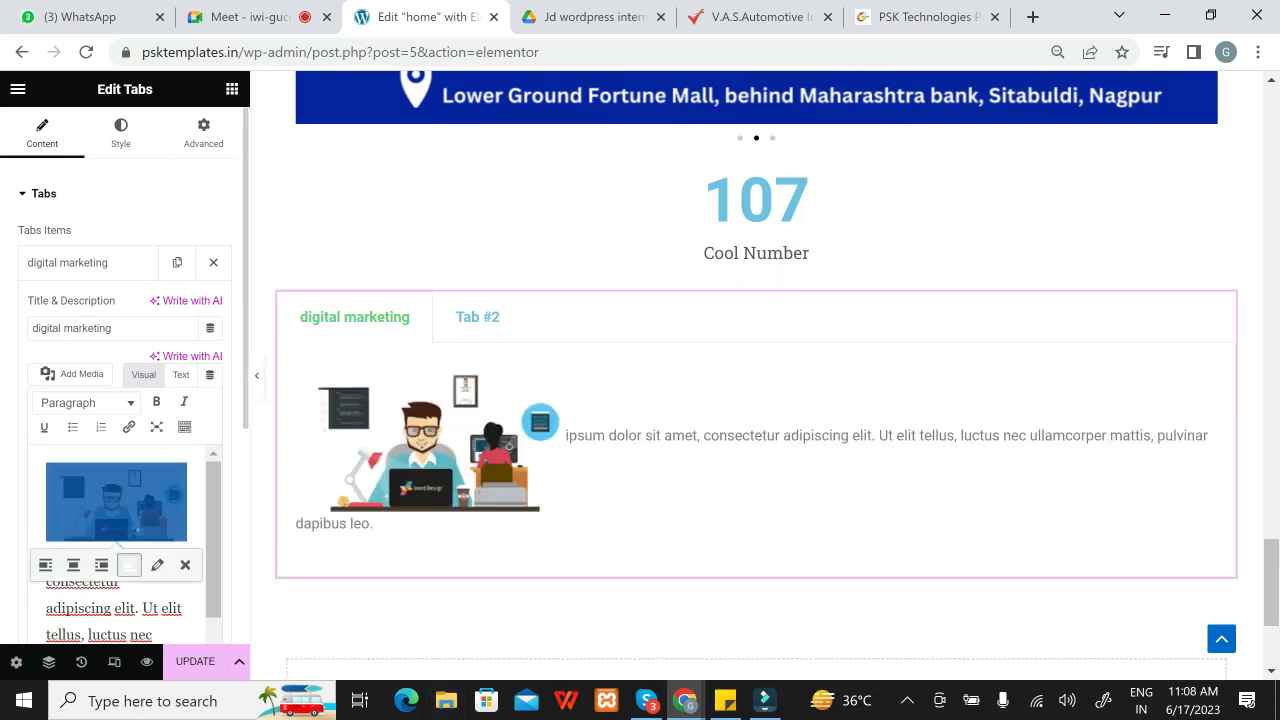
left_click(73, 566)
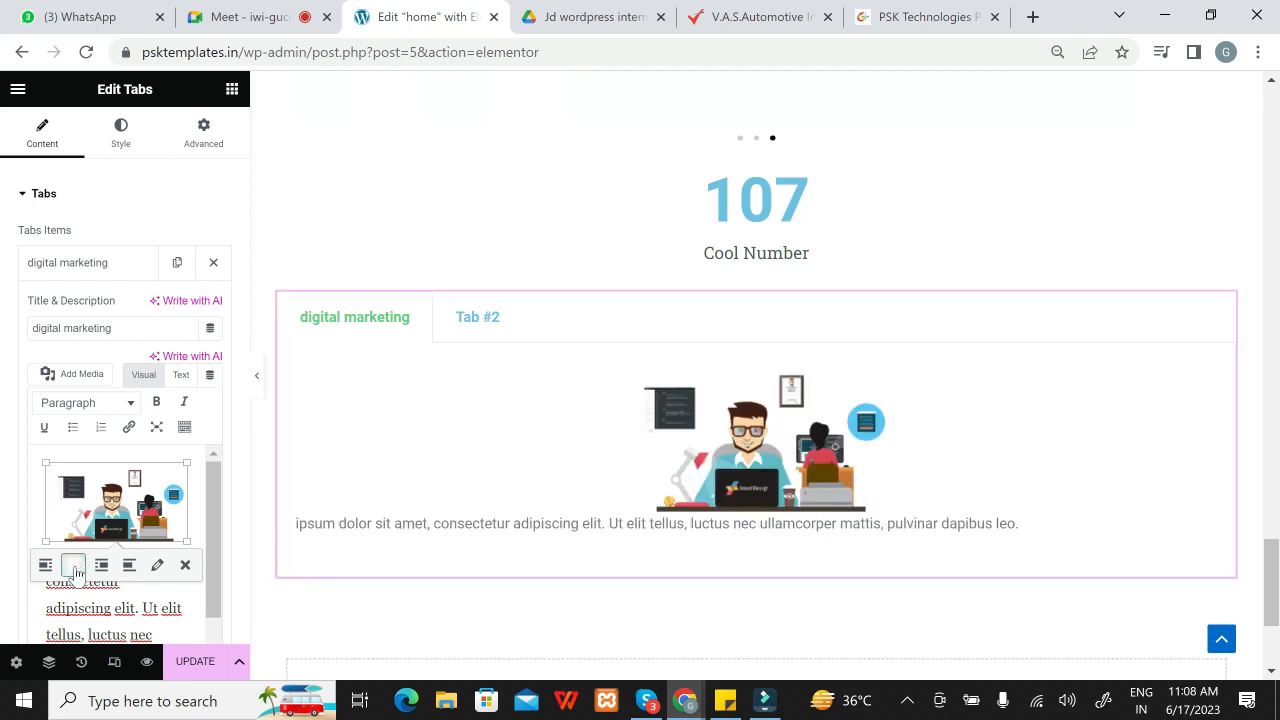
left_click(48, 566)
left_click(73, 566)
left_click(101, 566)
left_click(128, 566)
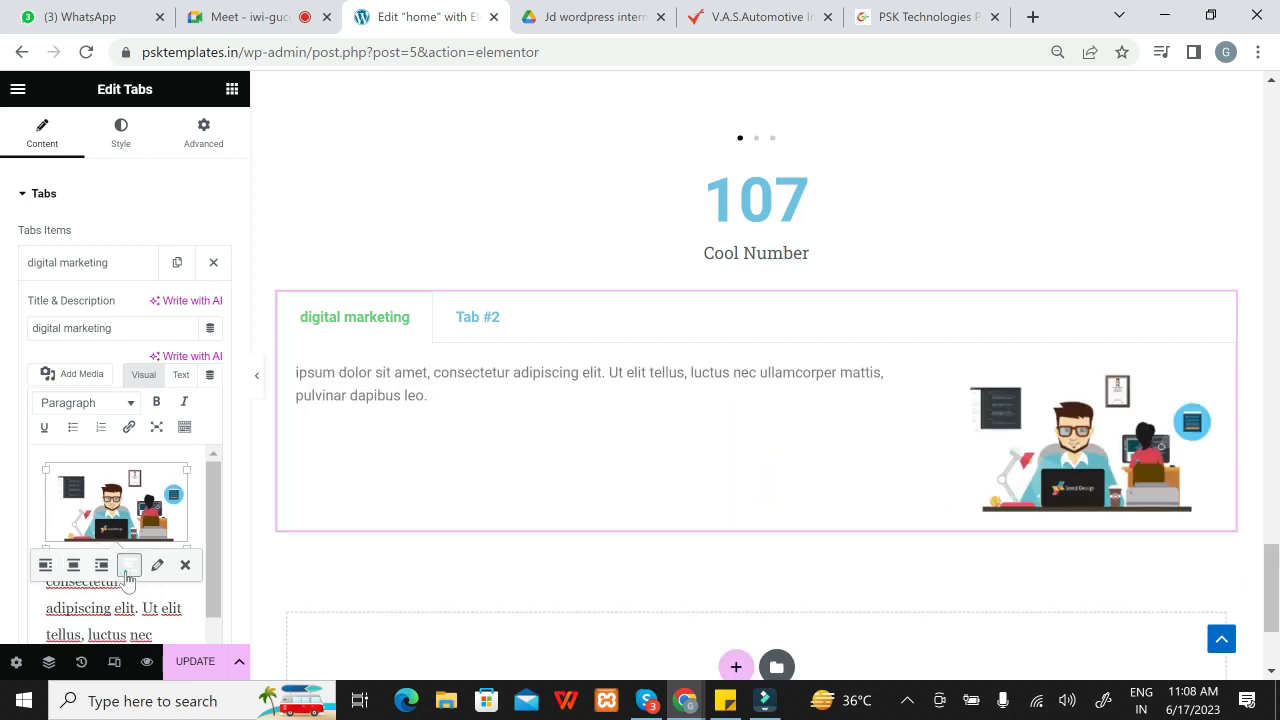
left_click(48, 566)
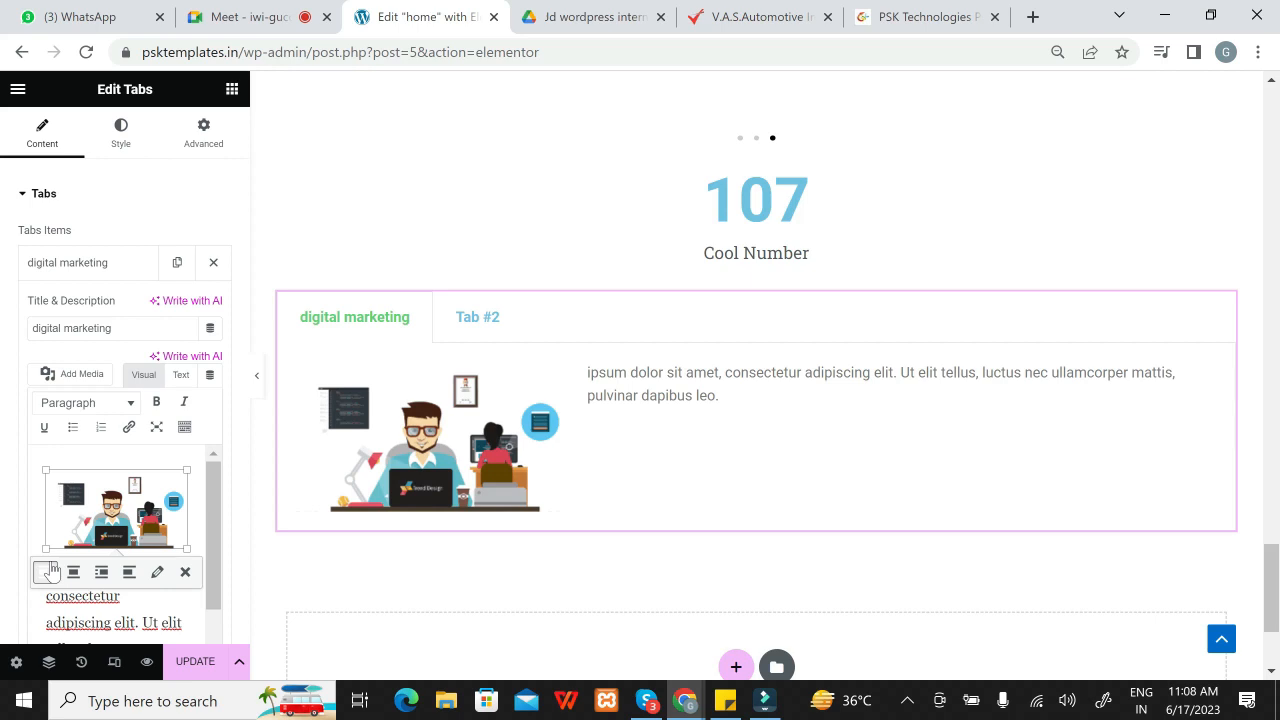
left_click(411, 427)
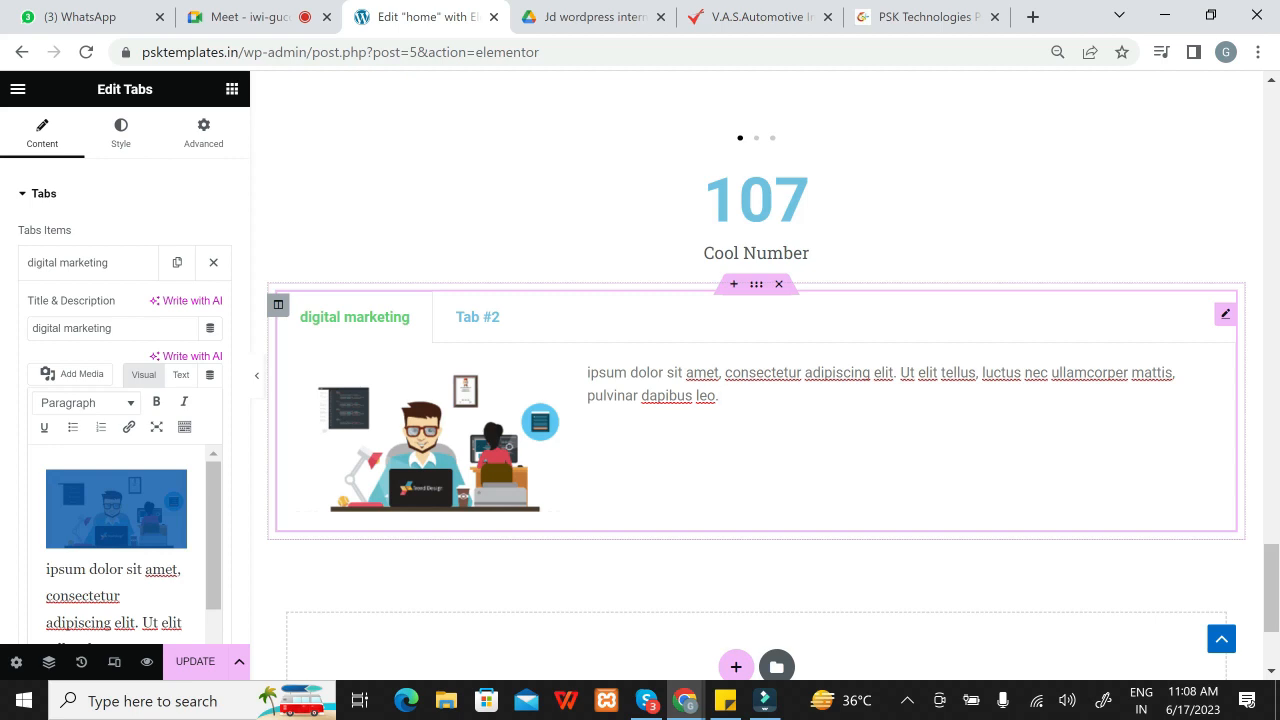
Step: Place a Button widget from the Basic widgets directly below the Tabs widget
left_click(231, 94)
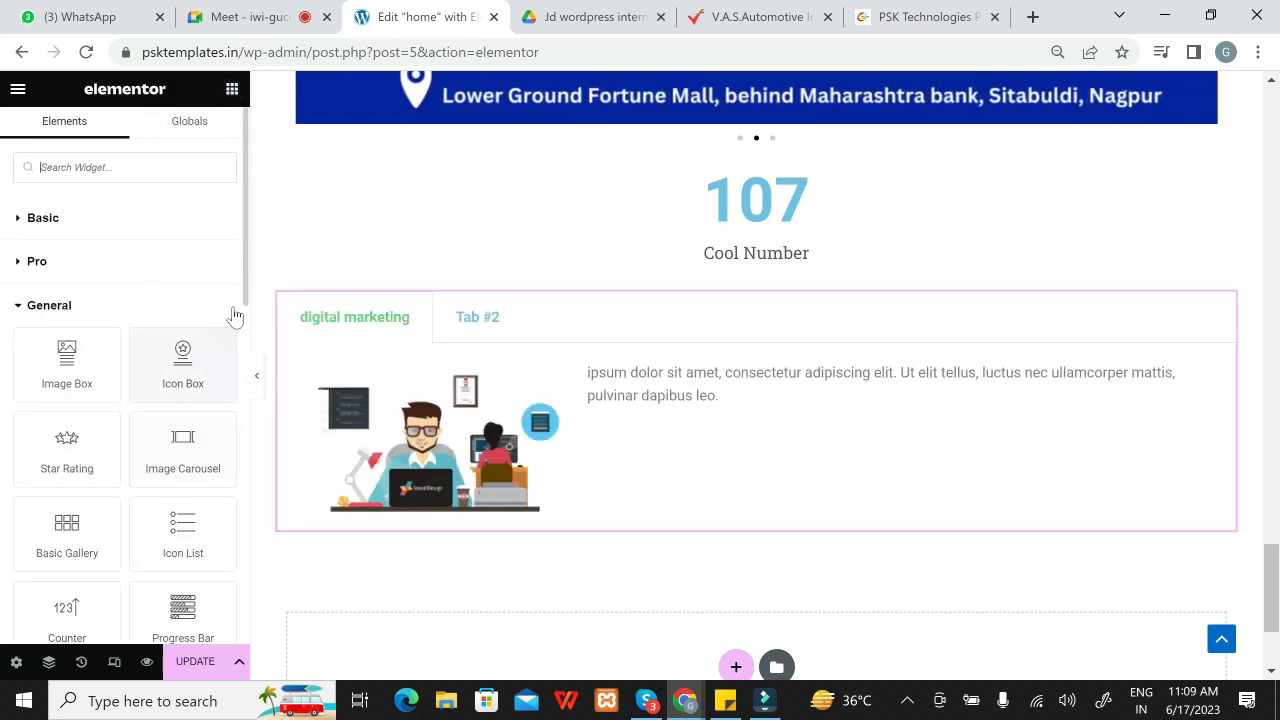
left_click(105, 220)
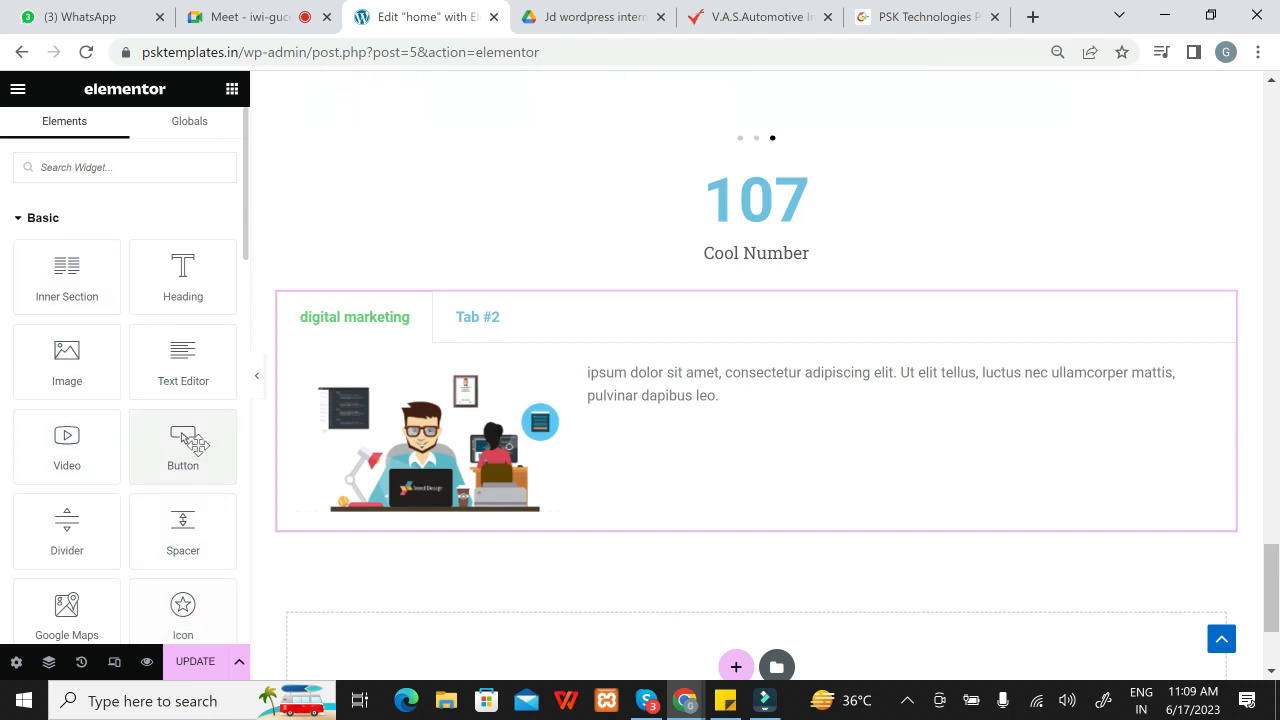
left_click_drag(186, 443, 570, 500)
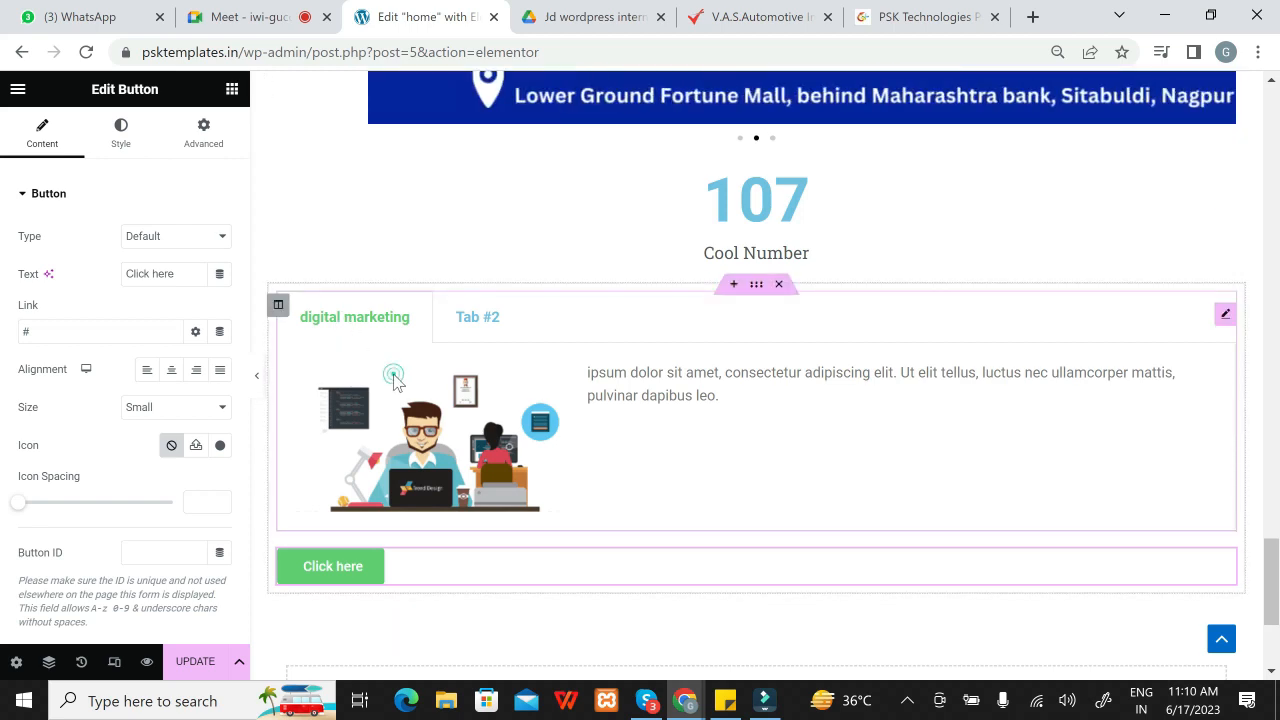
Step: Display Tab #2 of the Tabs widget and open its title for editing
left_click(478, 336)
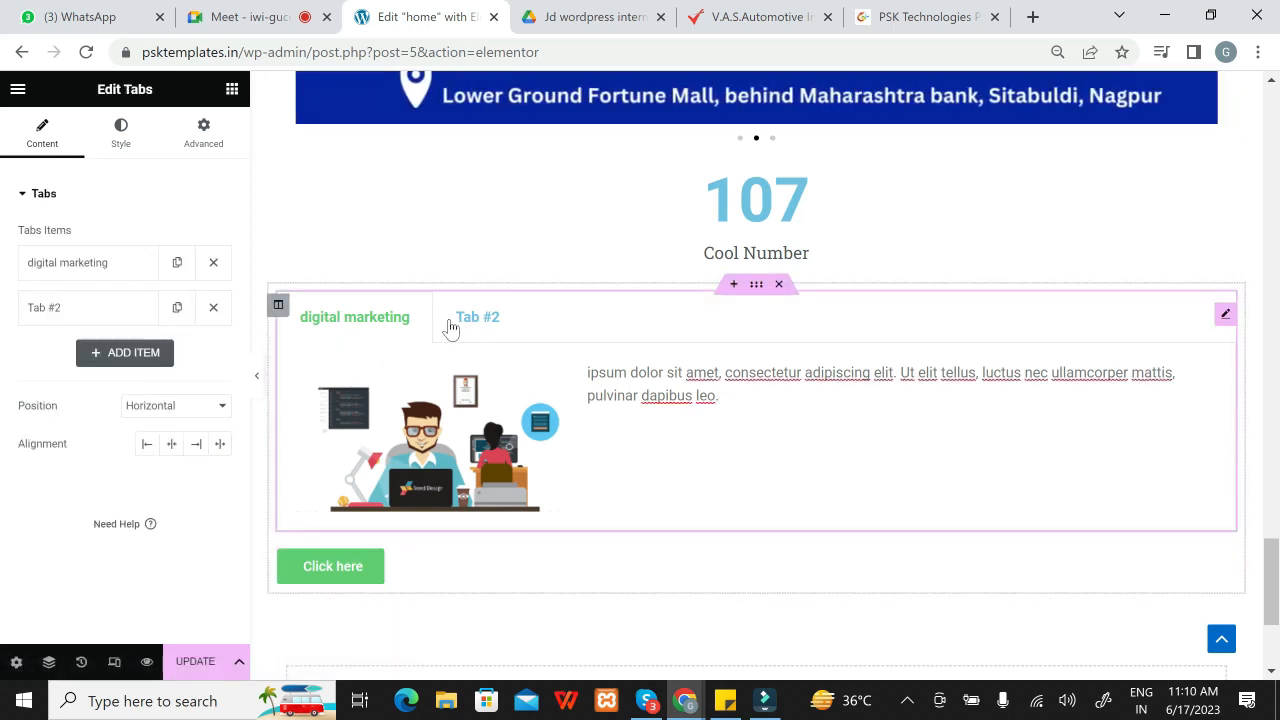
left_click(465, 325)
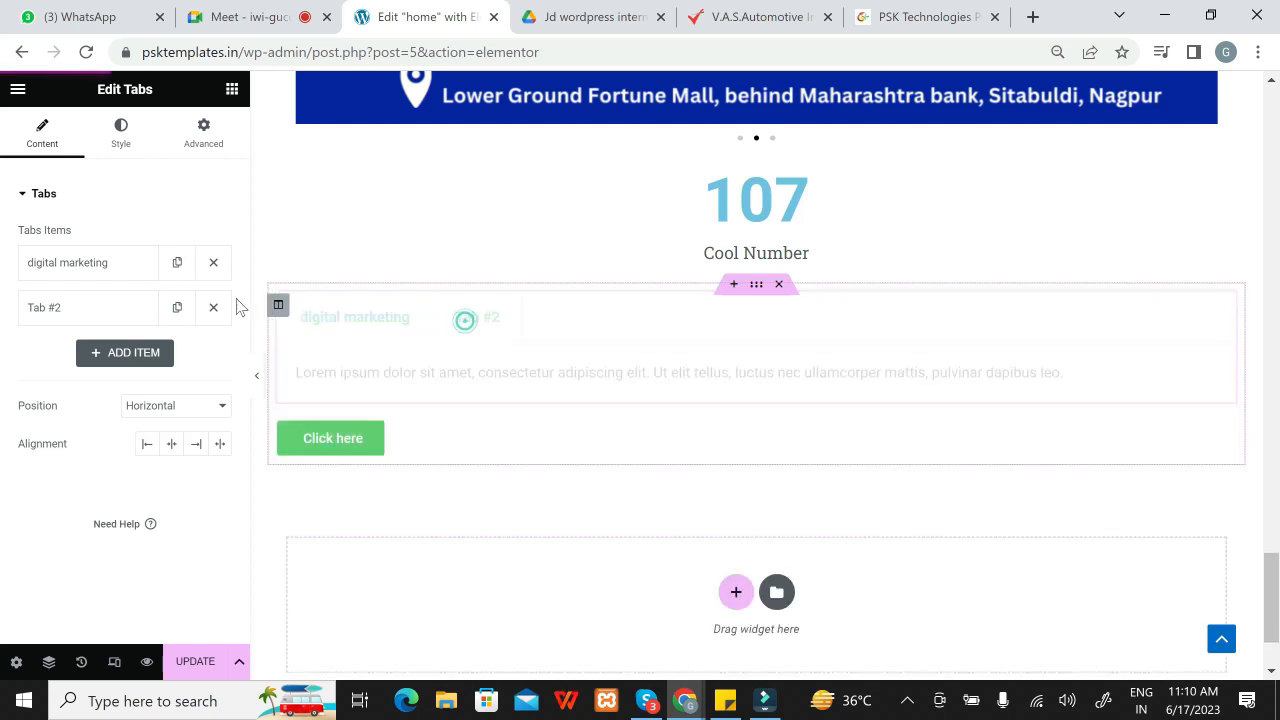
left_click(80, 314)
left_click(78, 372)
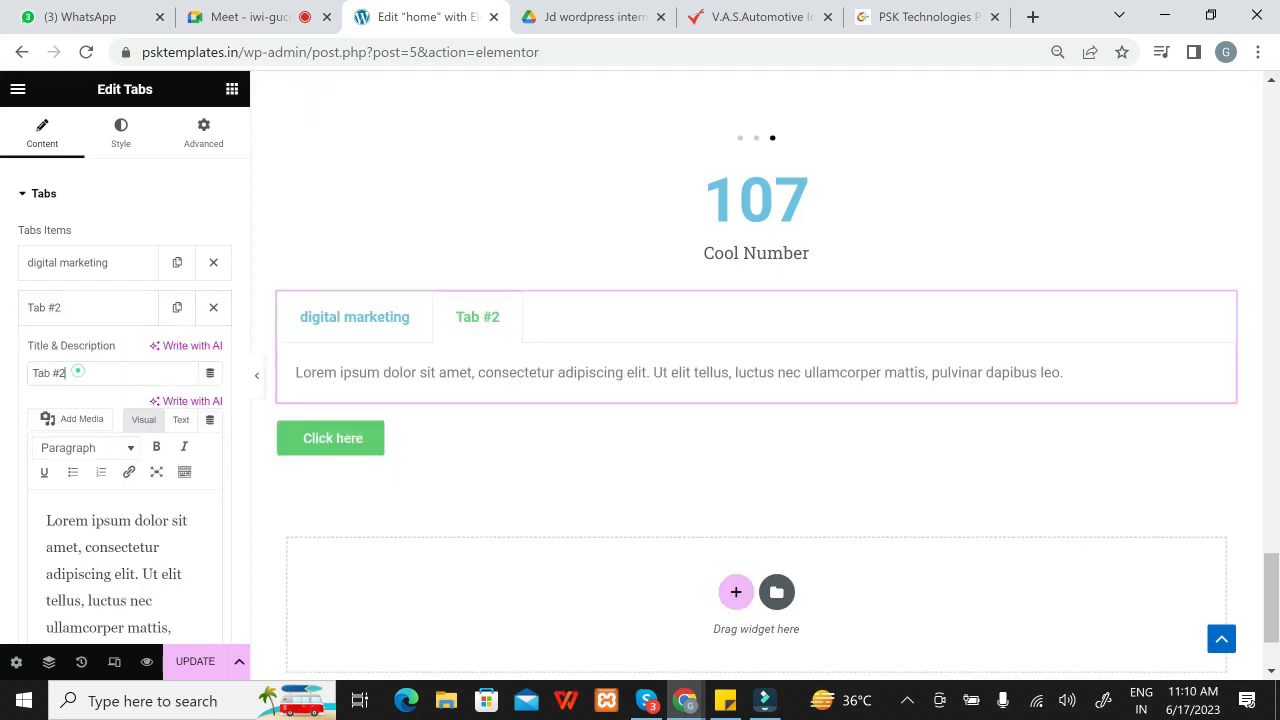
Step: Rename the second item of the Tabs widget to "web development" and collapse it
key("BackSpace")
key("BackSpace")
key("BackSpace")
key("BackSpace")
key("BackSpace")
key("BackSpace")
type("w")
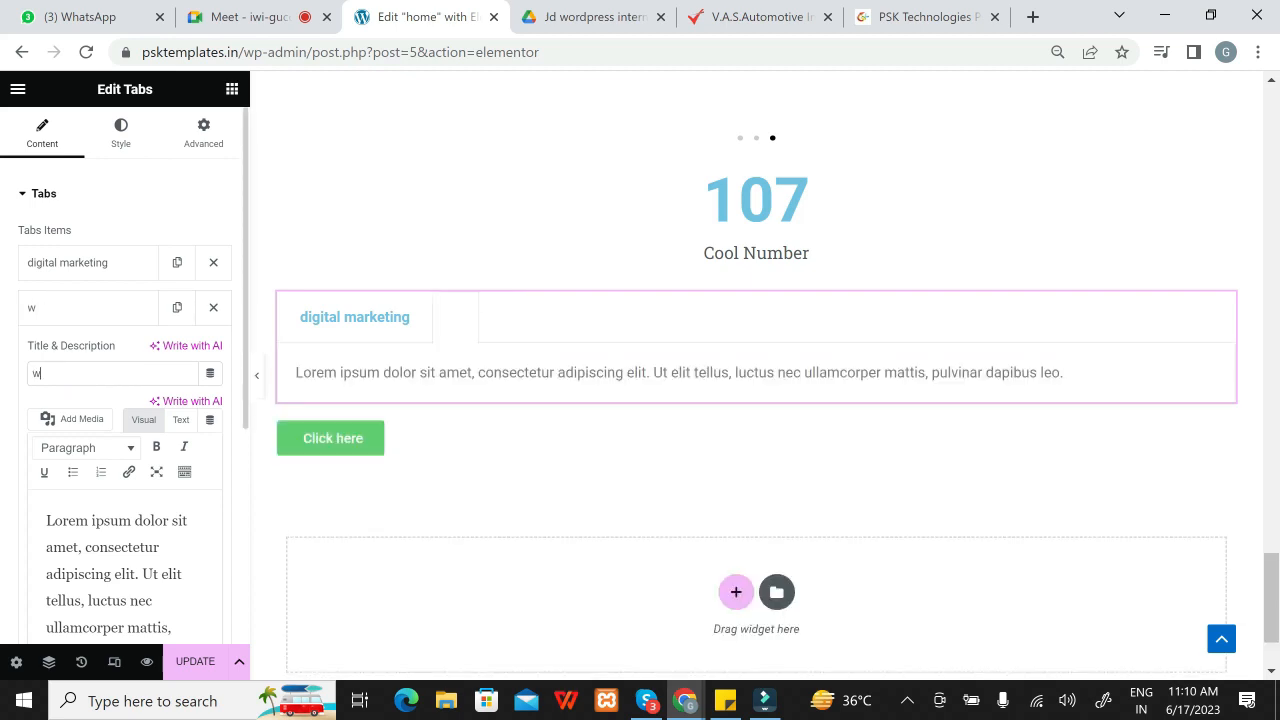
type("eb development")
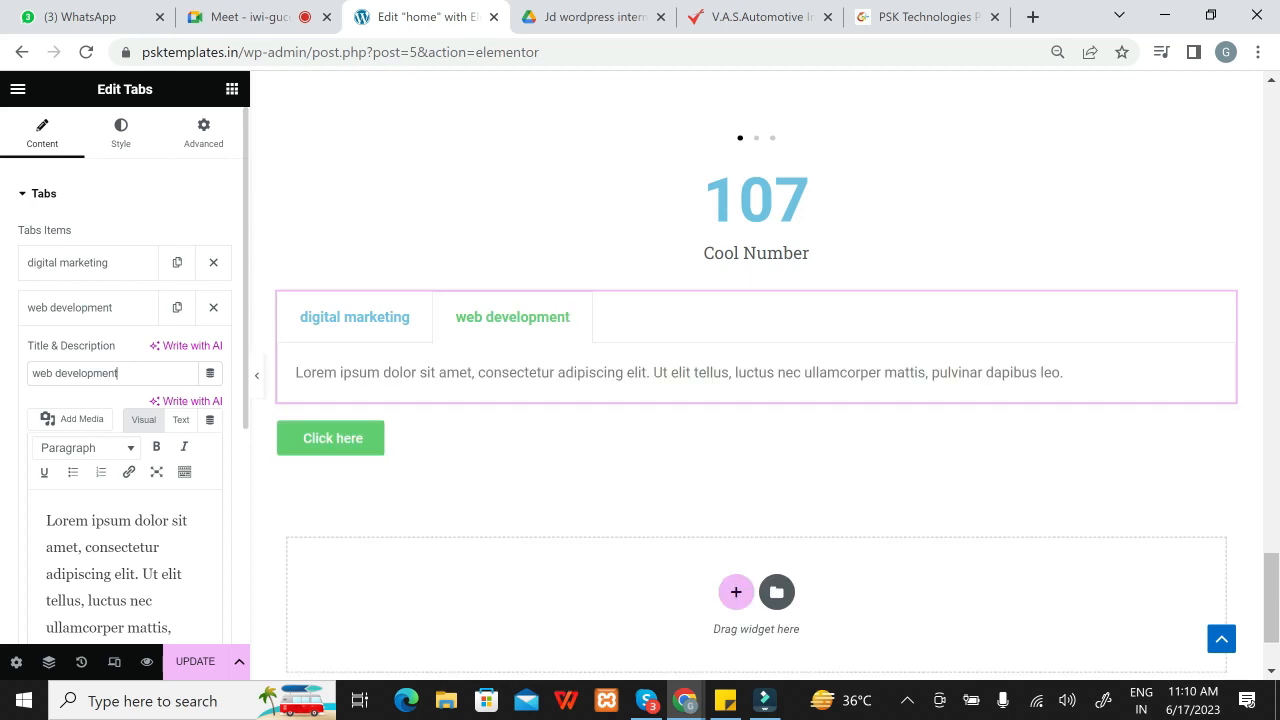
left_click(100, 523)
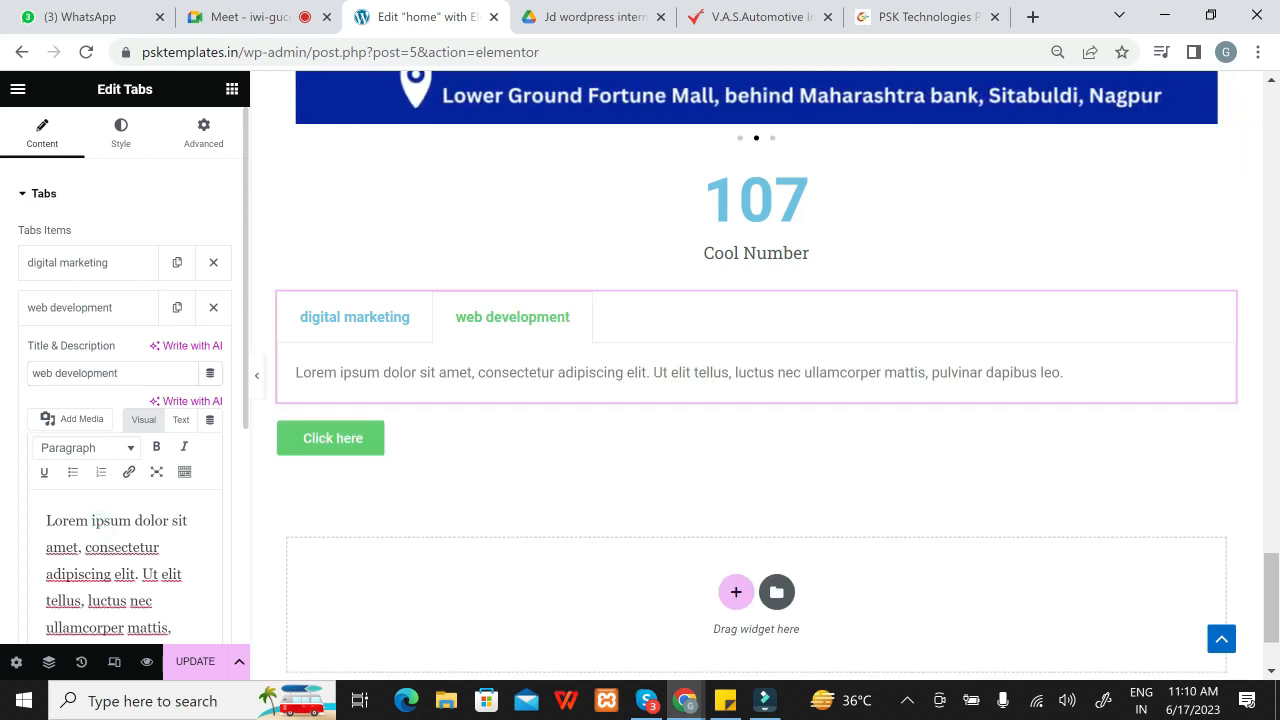
left_click(116, 316)
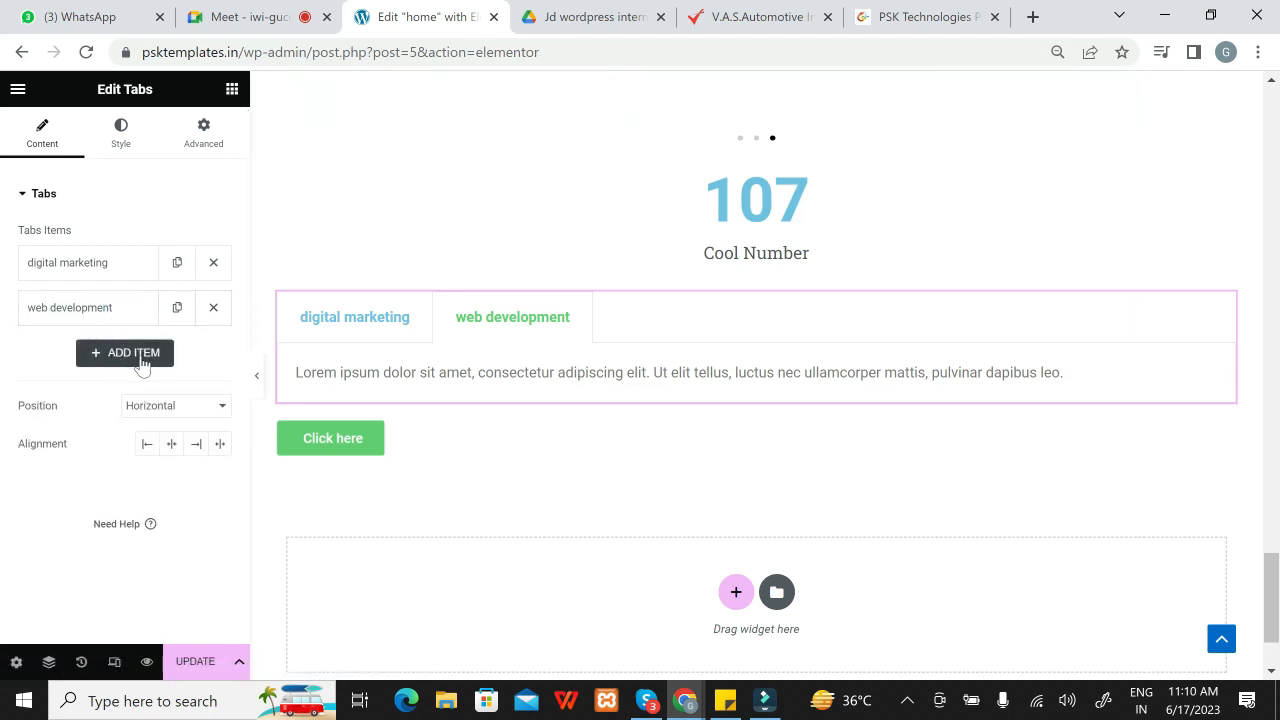
Step: Add a third item to the Tabs widget and title it "wordpress"
left_click(140, 362)
left_click(131, 360)
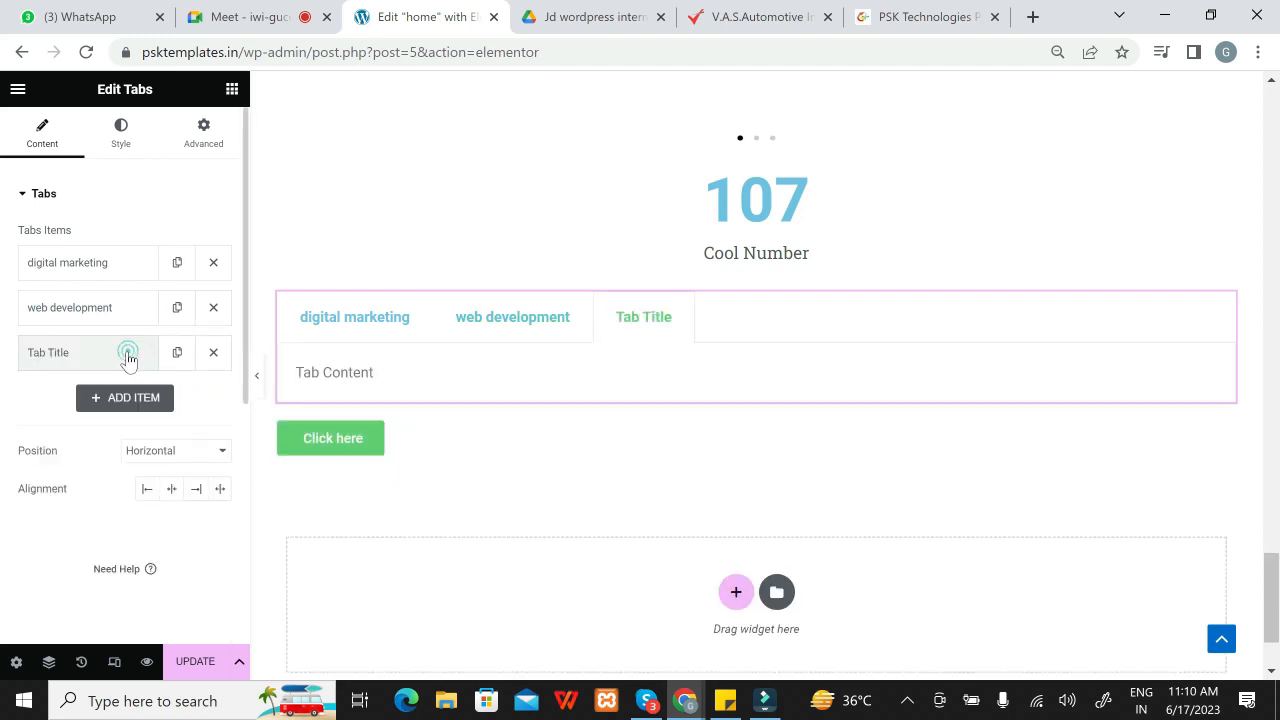
left_click(130, 358)
triple_click(115, 418)
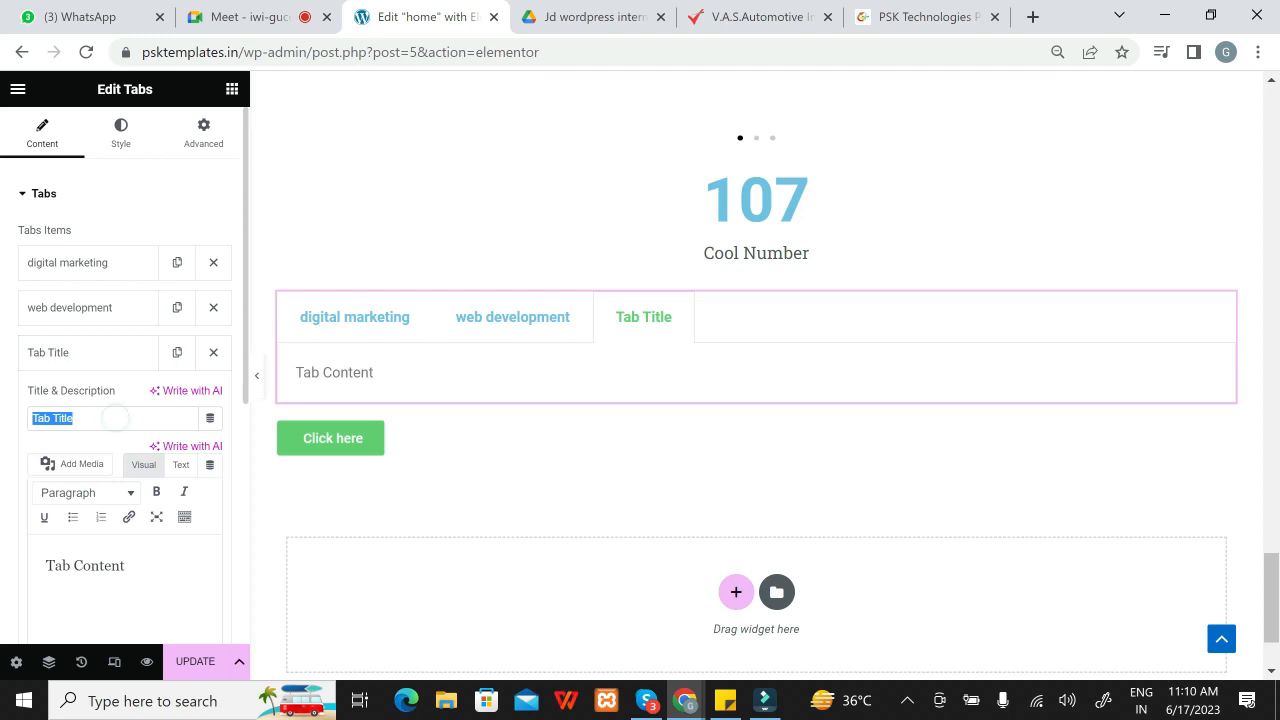
type("wo")
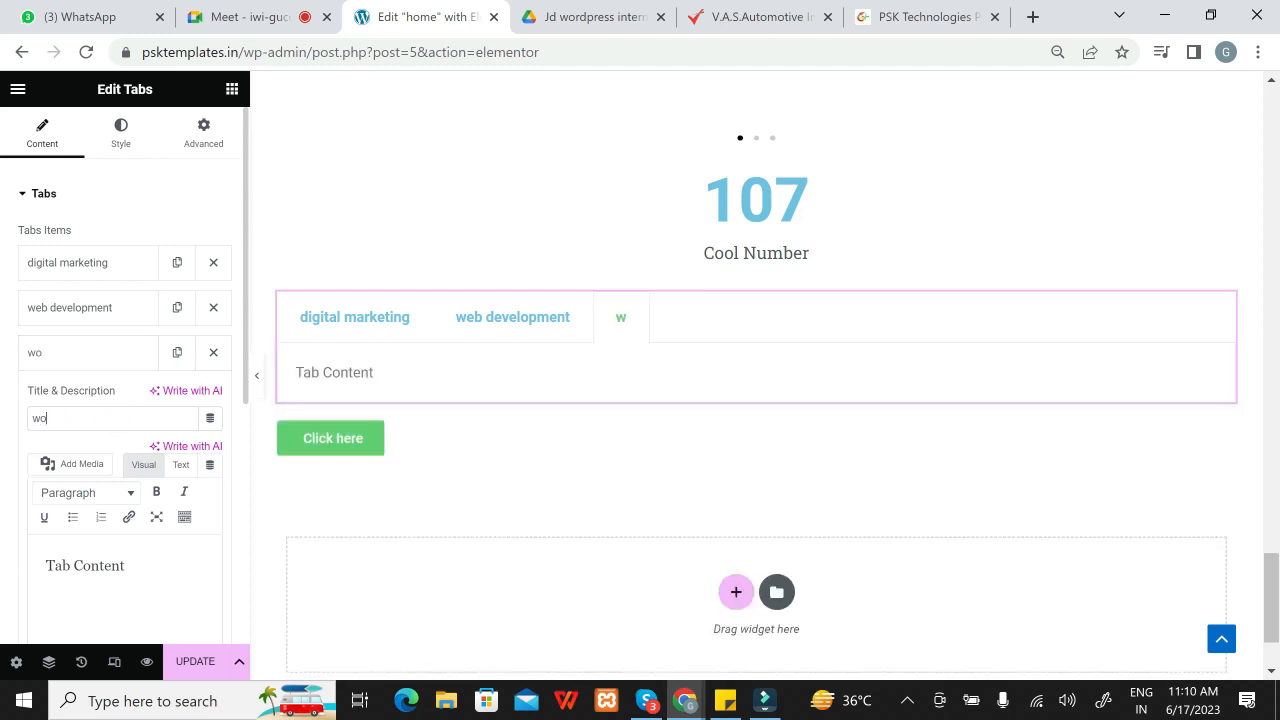
type("rdpress")
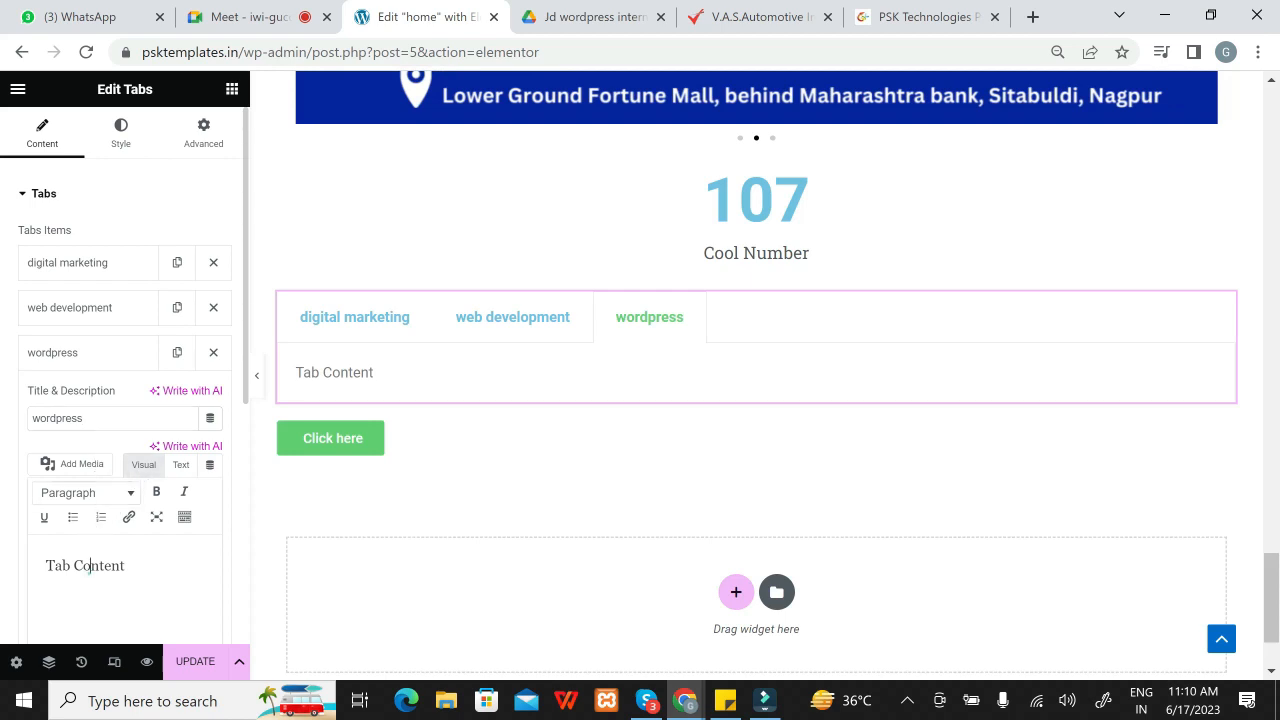
left_click(90, 352)
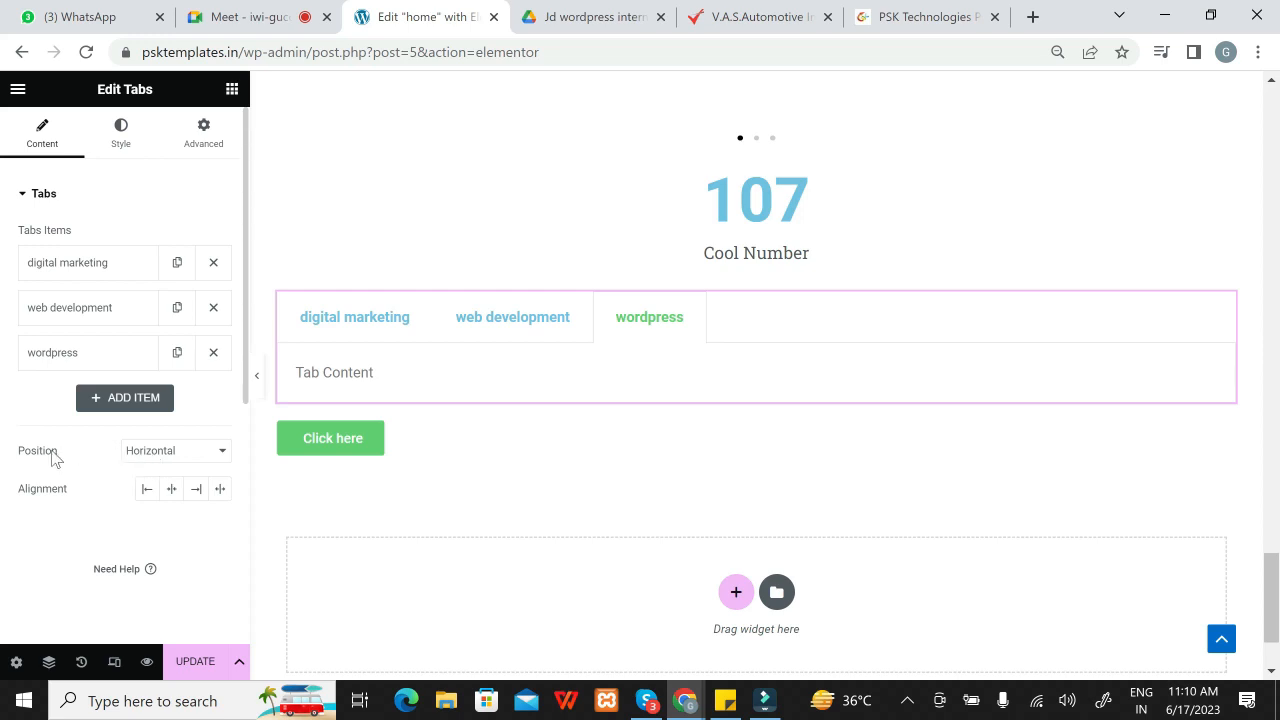
Step: Set the Tabs widget's position to Vertical and preview its digital marketing and wordpress tabs
left_click(185, 457)
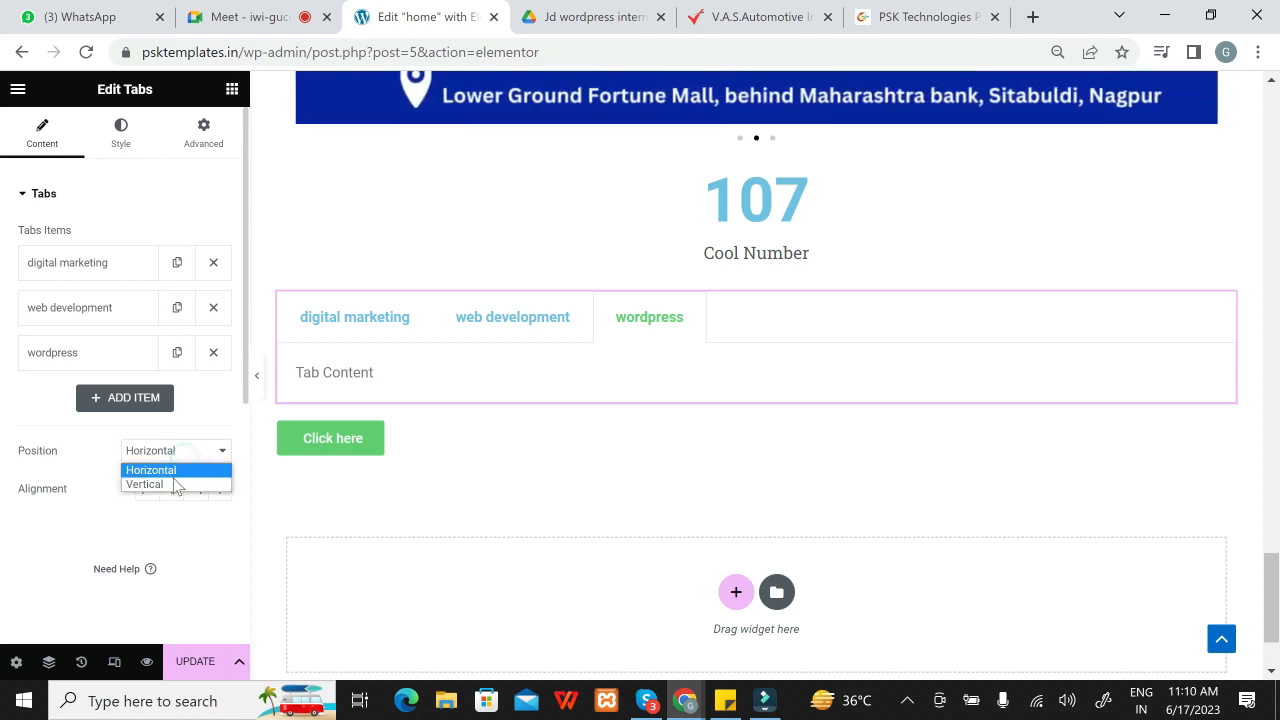
left_click(172, 483)
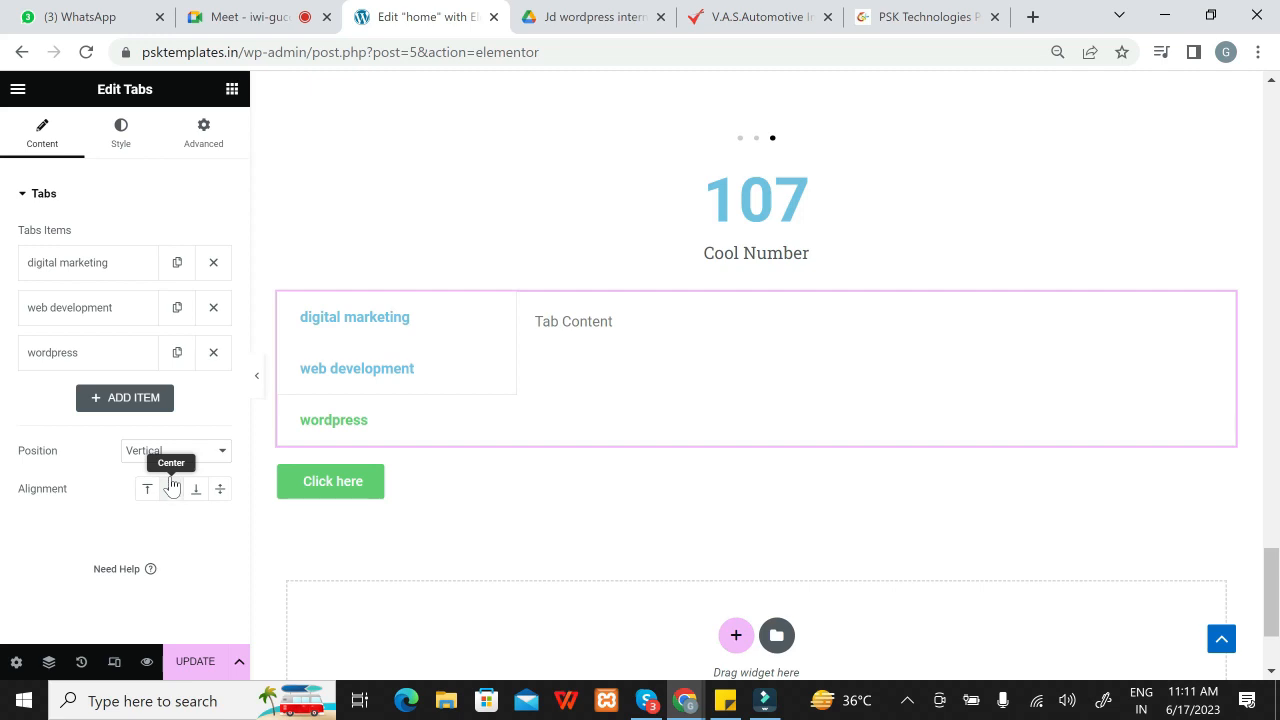
left_click(338, 330)
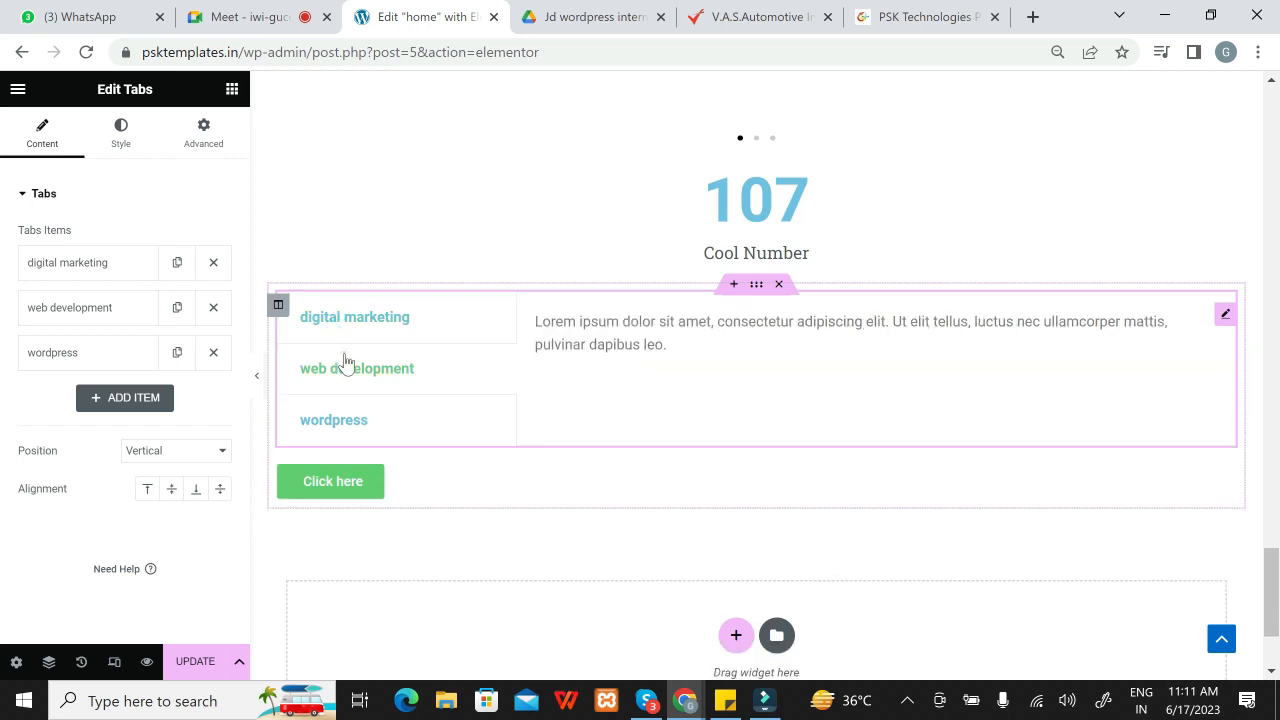
left_click(345, 418)
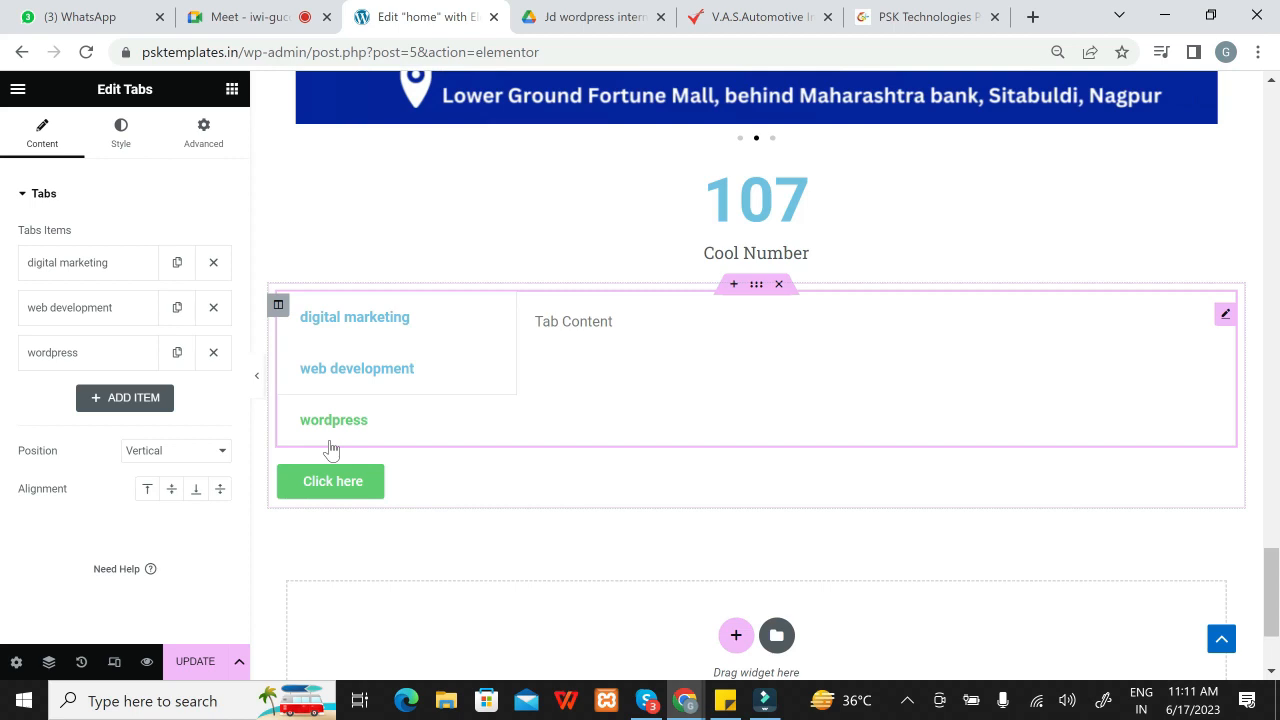
Step: Show the Tabs widget's style settings and load kptechnology.co.in in a new browser tab
left_click(123, 133)
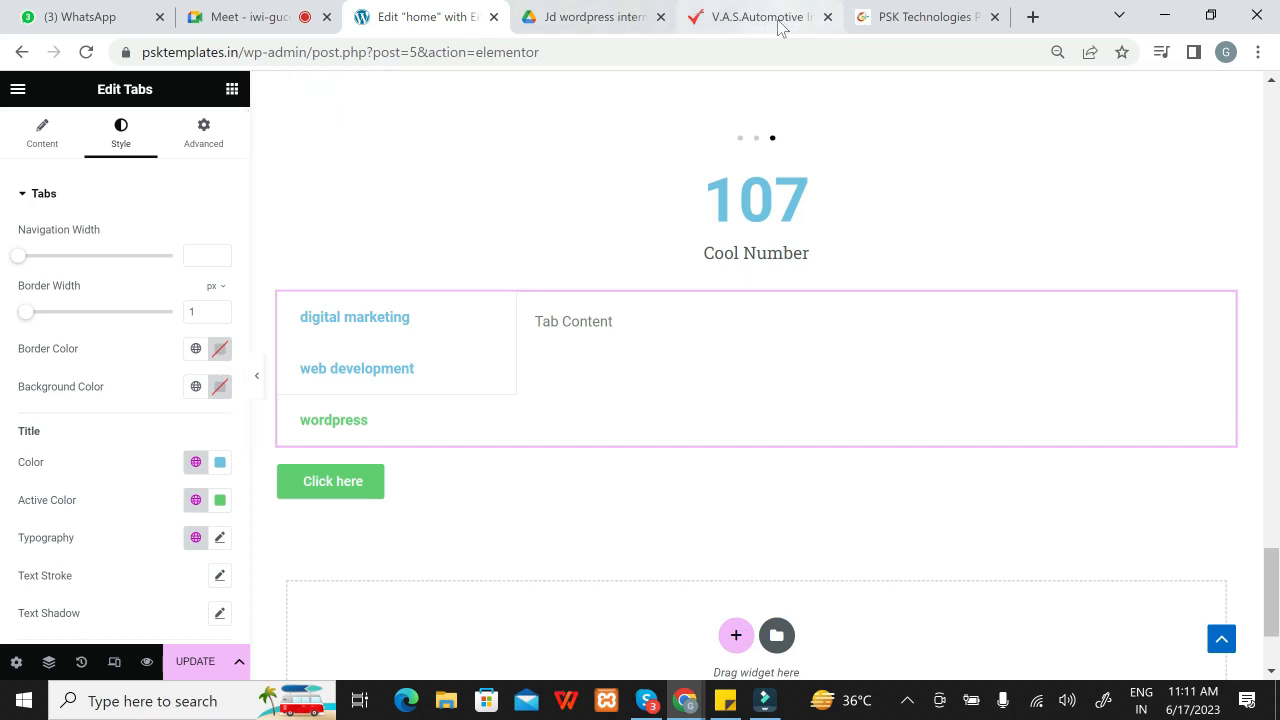
left_click(1032, 16)
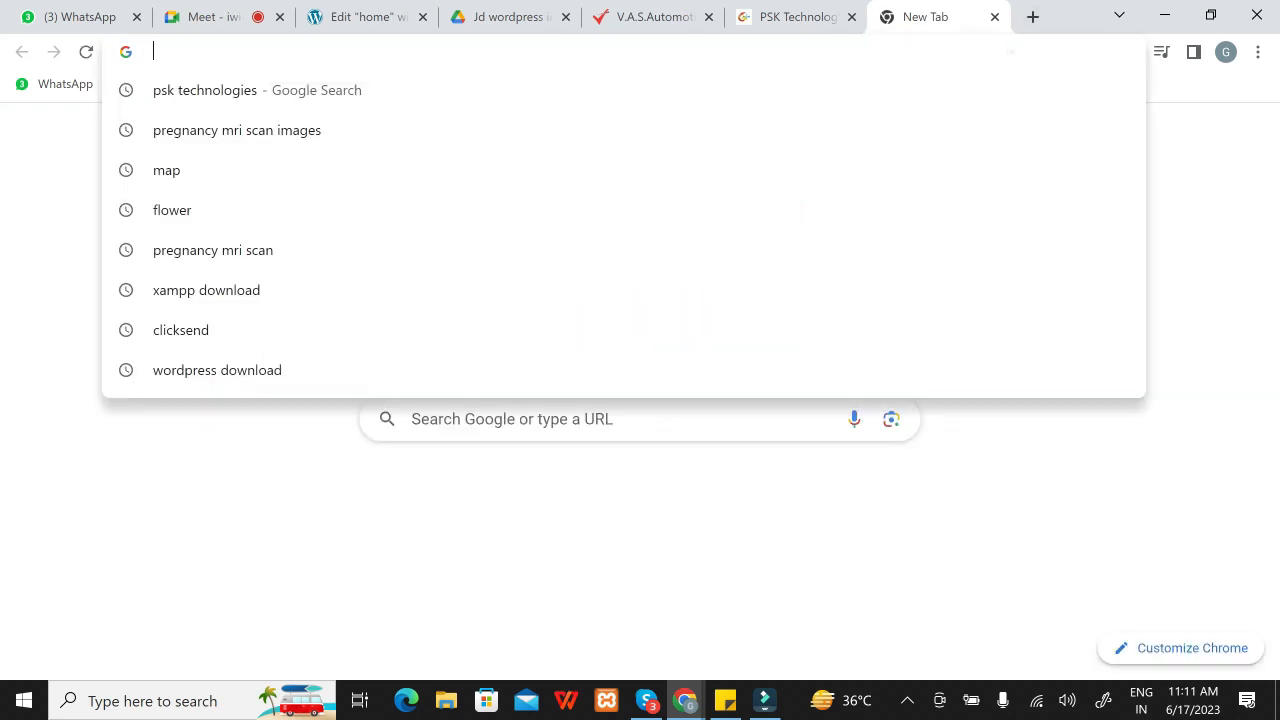
type("kptechn")
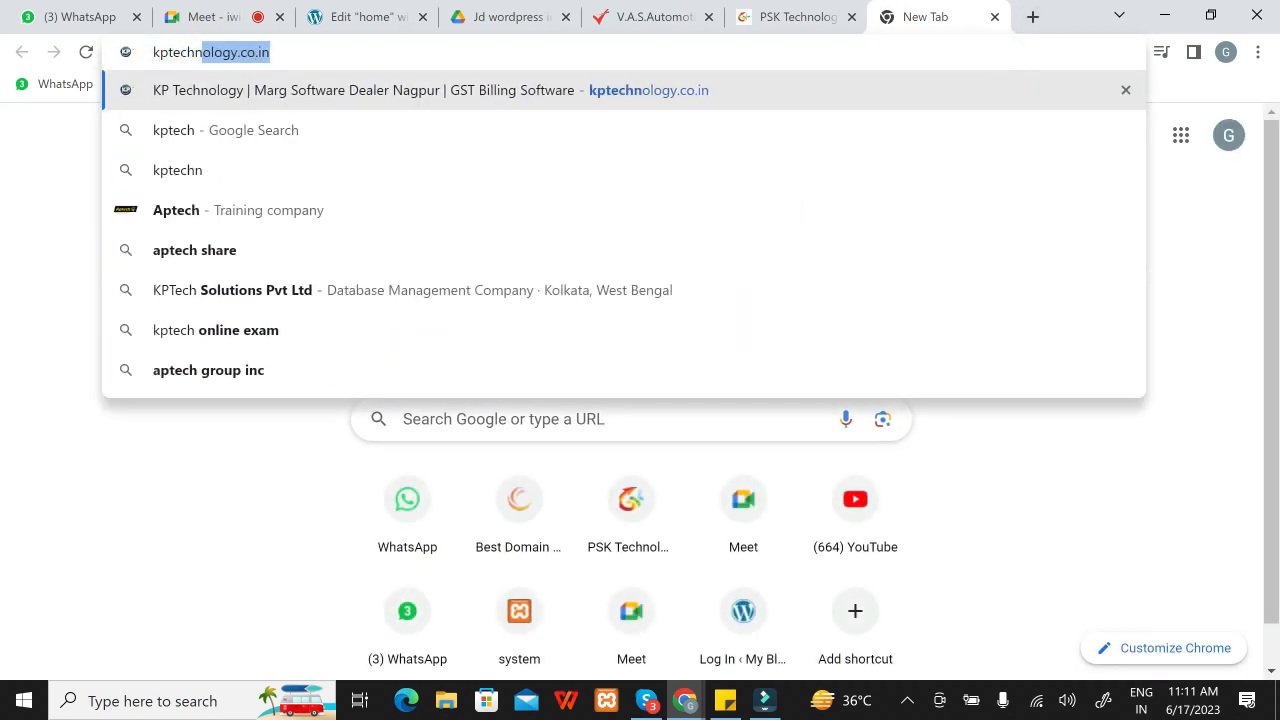
key("Return")
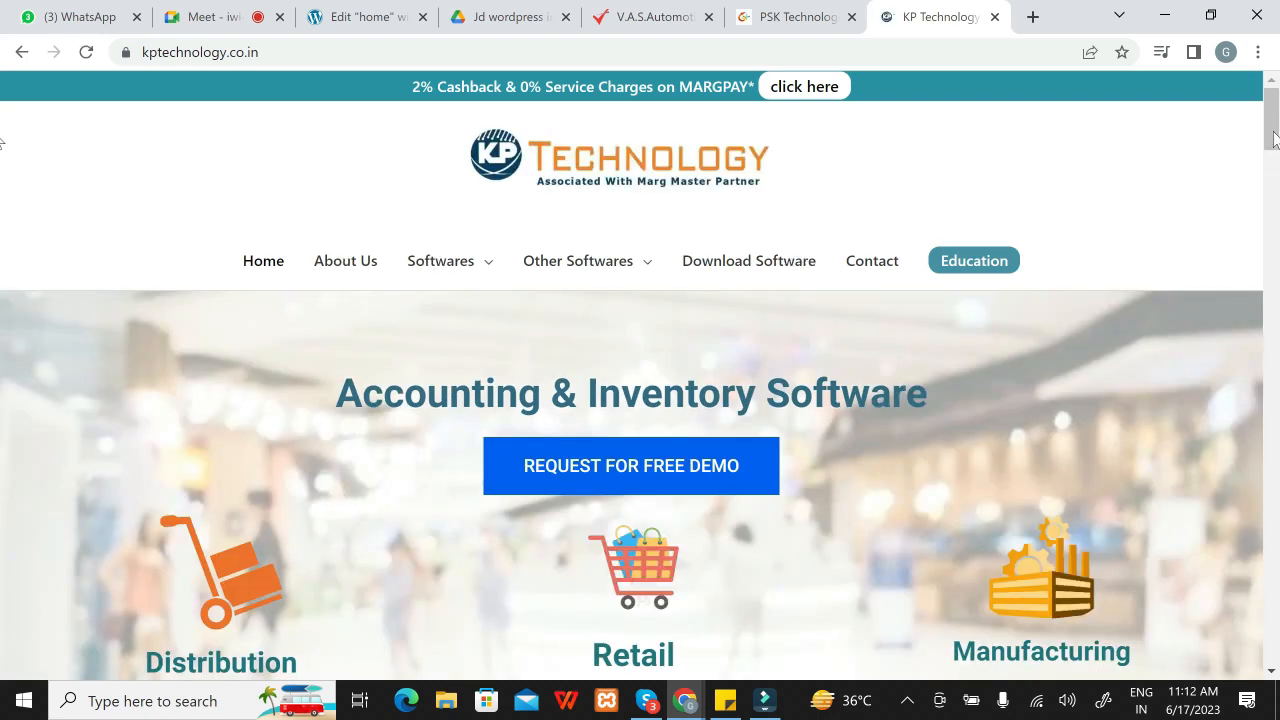
Step: Examine the vertical app tabs on the KP Technology home page, going through the entries from eRetail to GPS Tracker and back
scroll(3, 228, "down", 8)
scroll(3, 271, "down", 8)
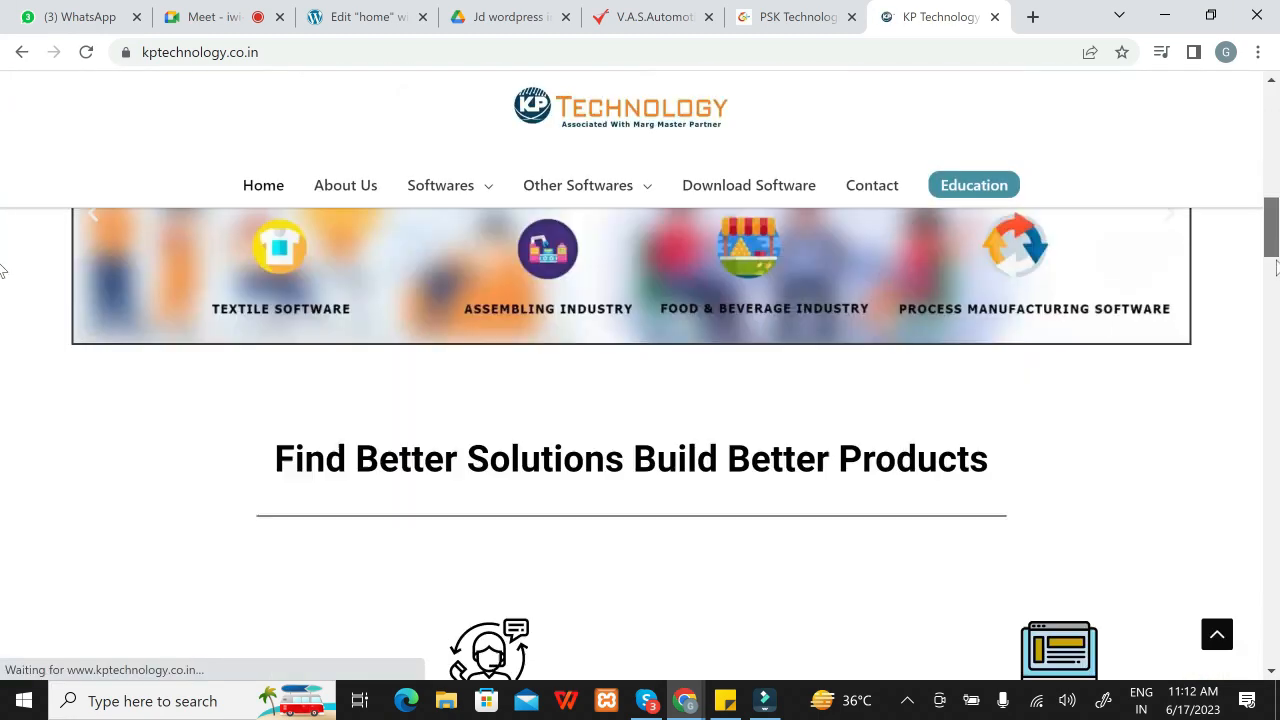
scroll(1274, 330, "down", 7)
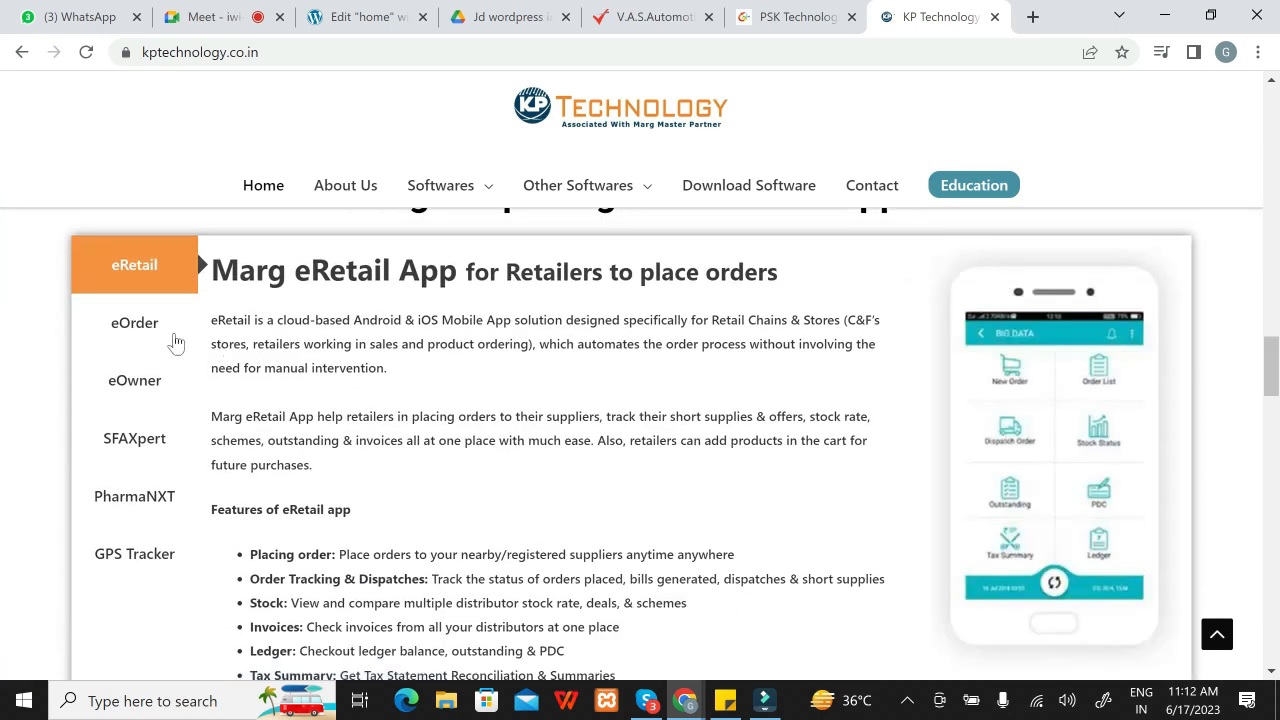
left_click(146, 340)
left_click(128, 380)
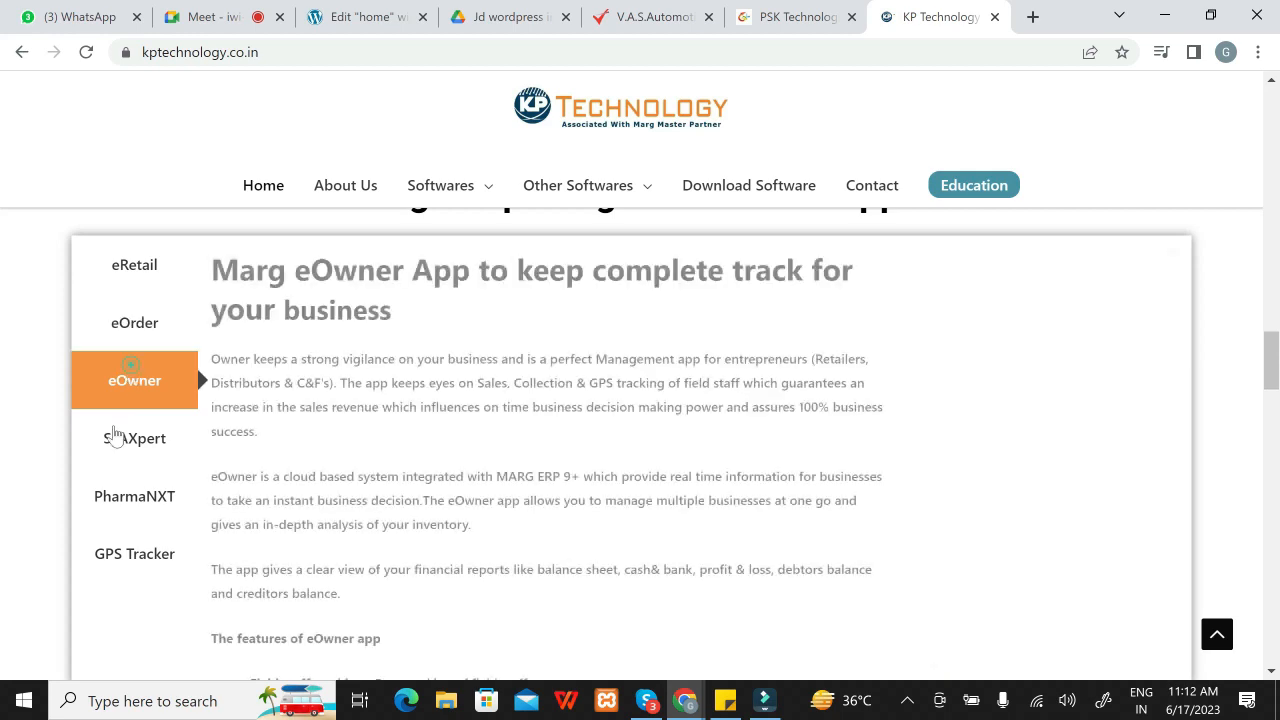
left_click(110, 437)
left_click(110, 505)
left_click(107, 555)
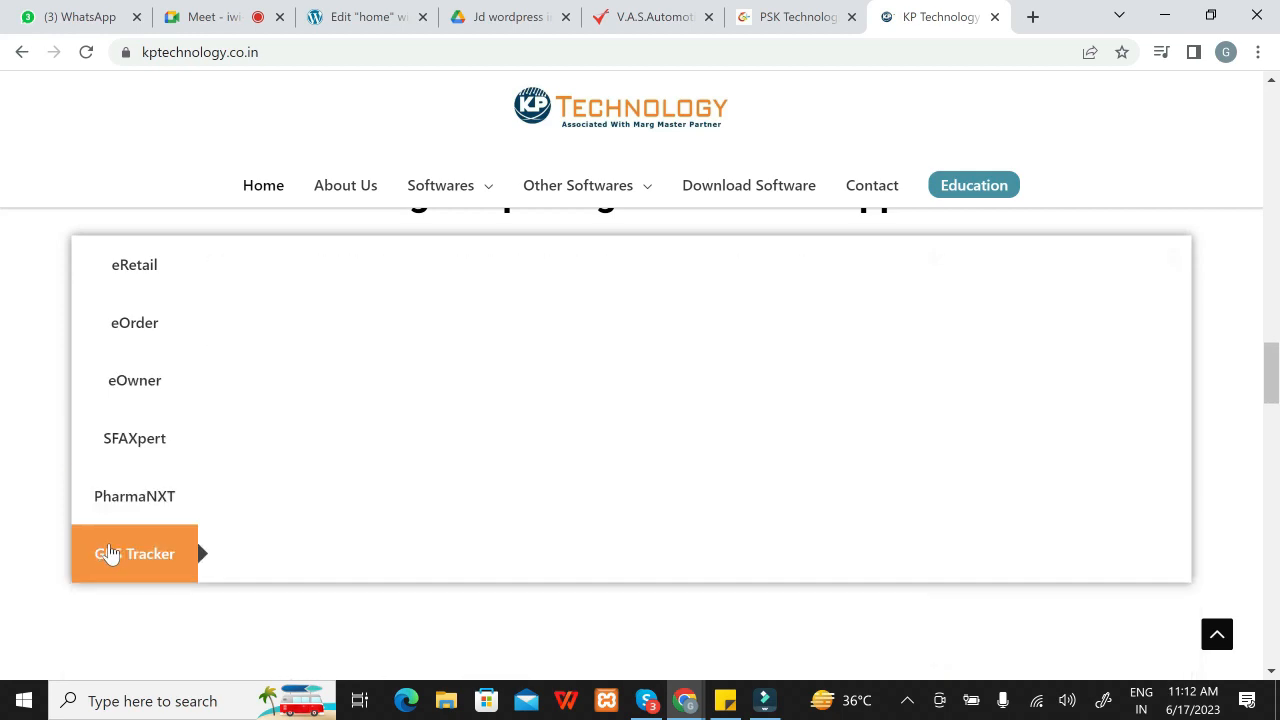
left_click(107, 500)
left_click(134, 447)
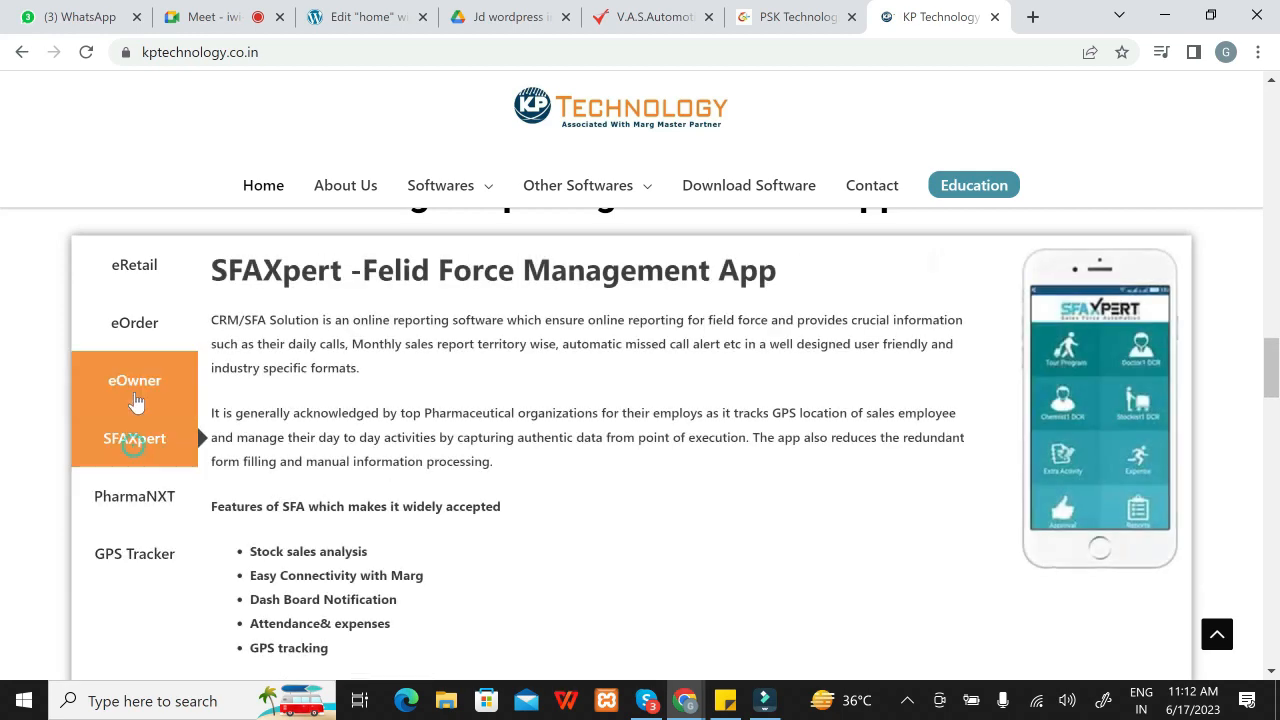
left_click(137, 385)
left_click(136, 327)
left_click(130, 268)
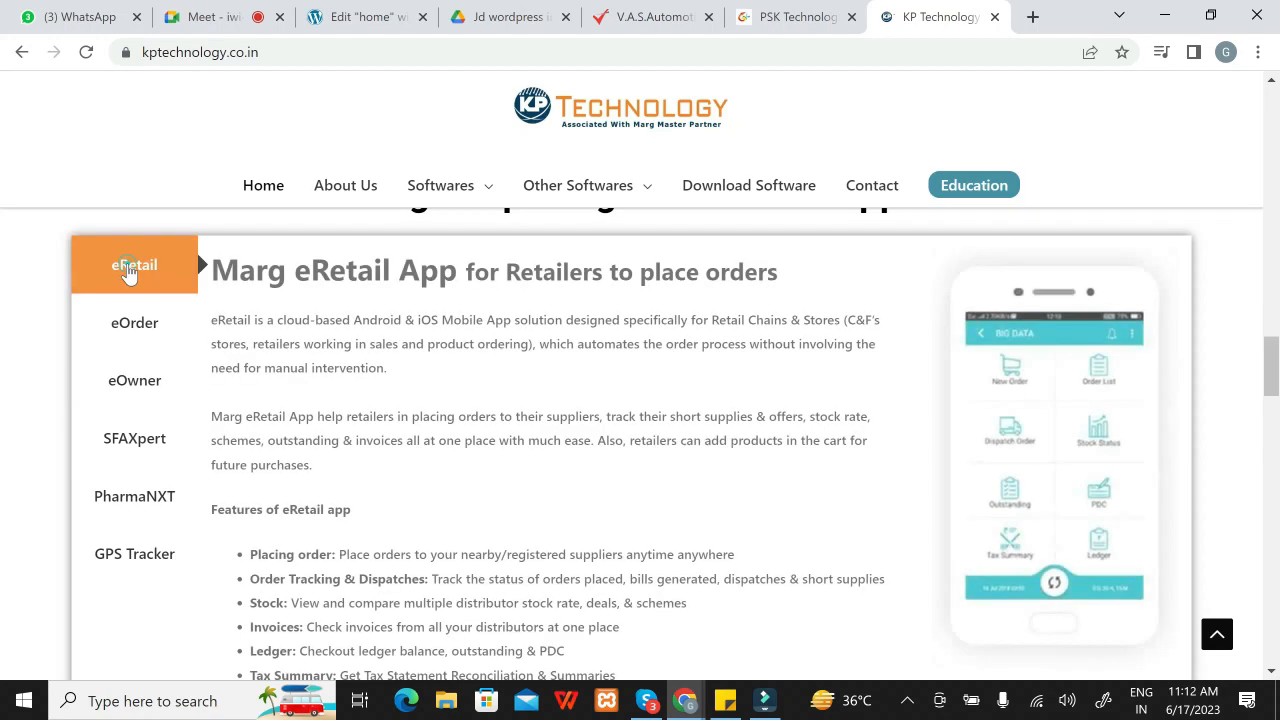
Step: Open the site's Retail Software page and examine its layout around the pharmacy feature accordion and GST section
mouse_move(462, 192)
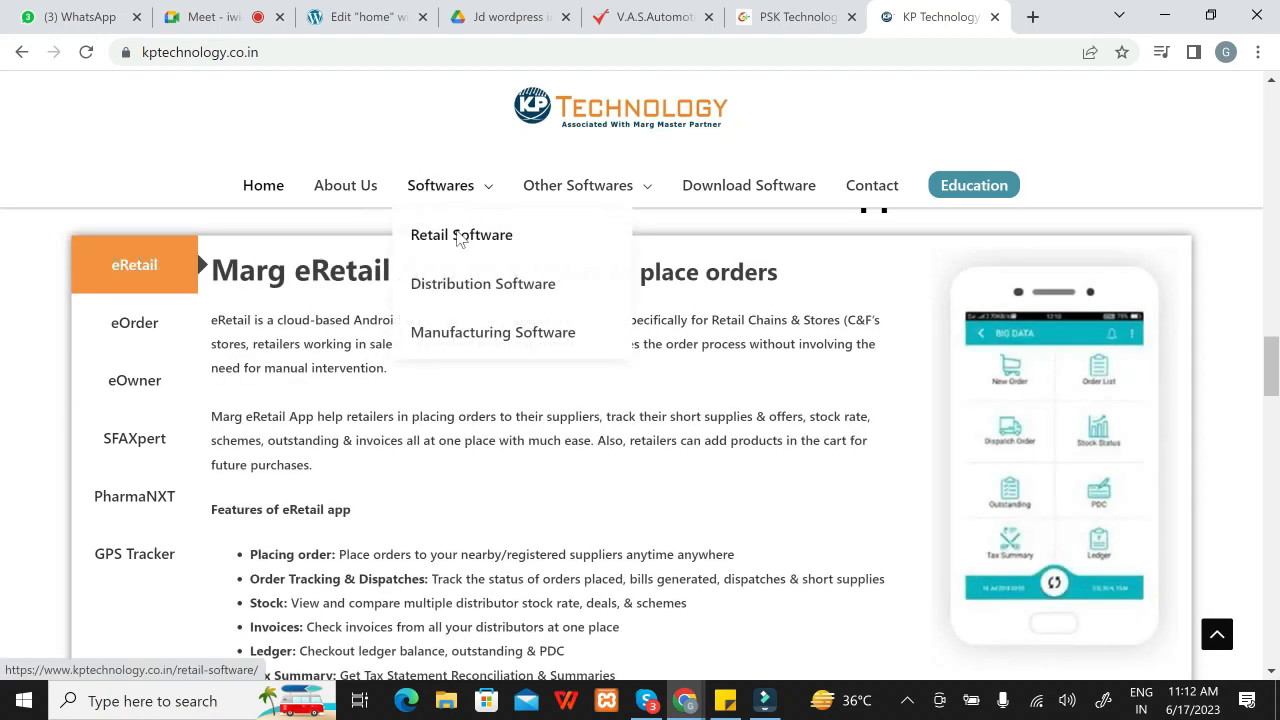
left_click(460, 236)
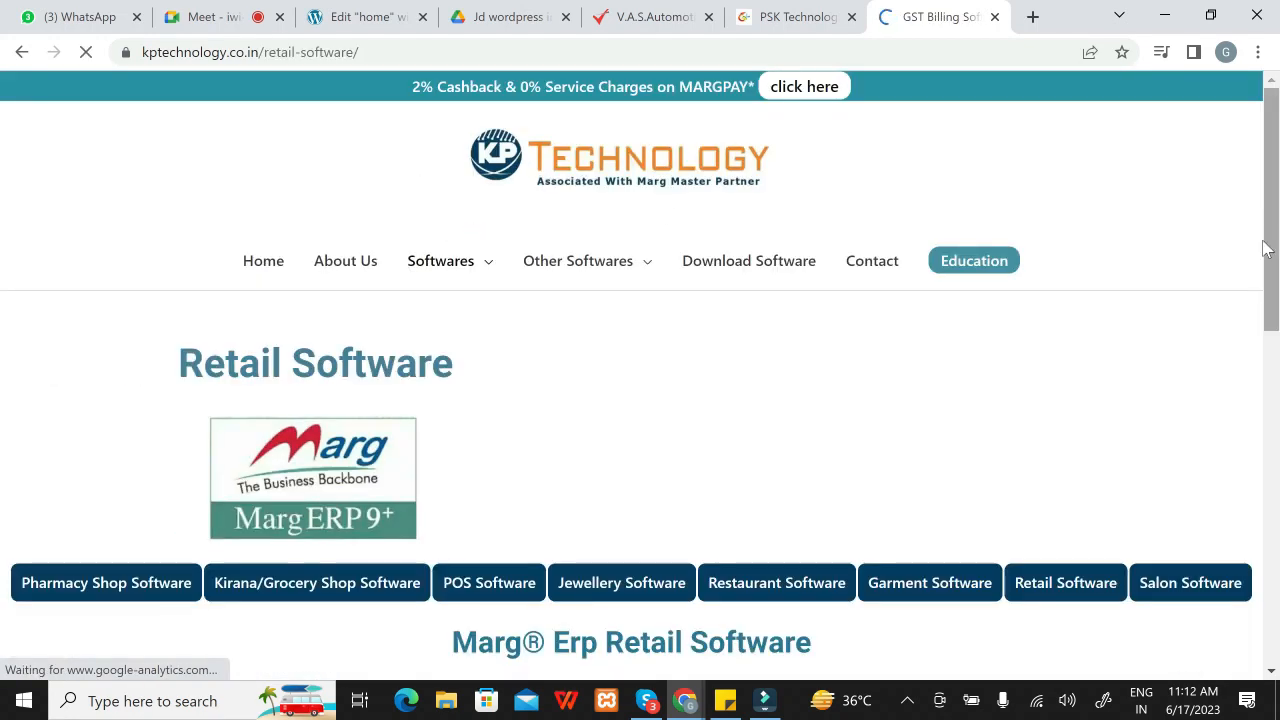
left_click_drag(1264, 244, 1268, 430)
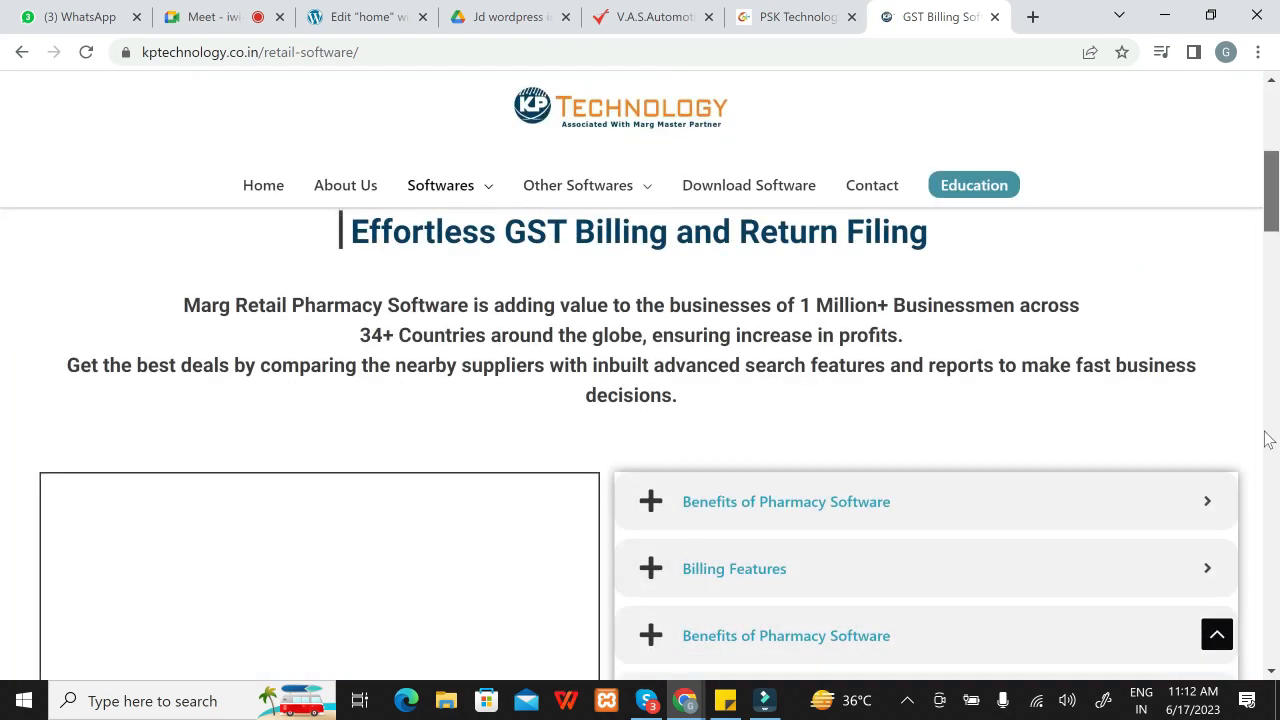
scroll(1266, 438, "up", 5)
scroll(1256, 495, "down", 10)
scroll(1257, 510, "up", 10)
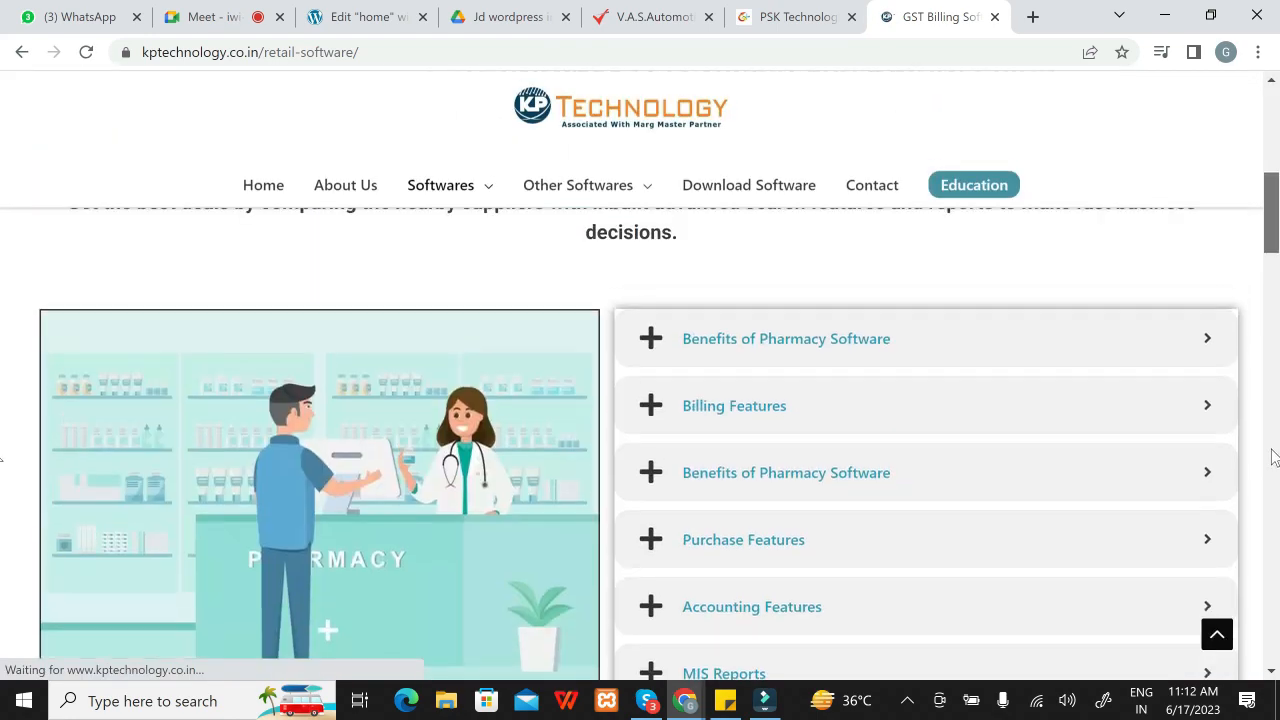
scroll(1160, 514, "down", 10)
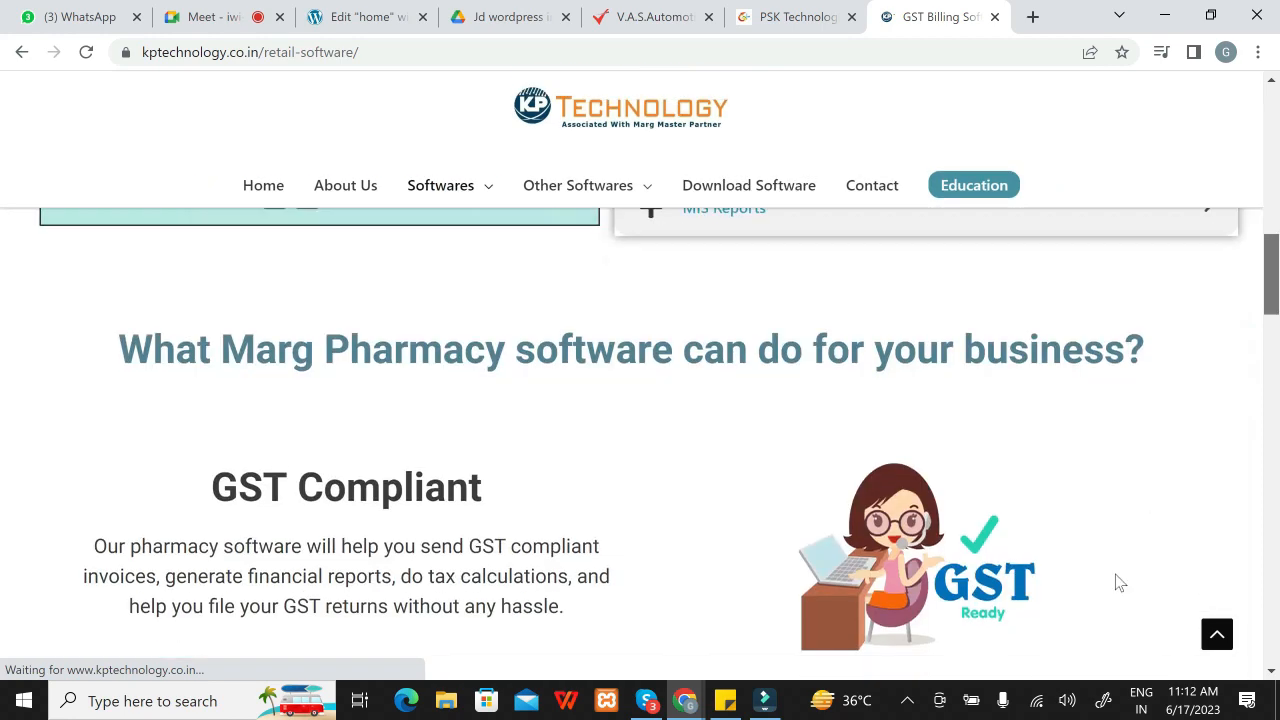
scroll(1111, 606, "up", 10)
scroll(1150, 520, "down", 10)
scroll(1200, 460, "up", 3)
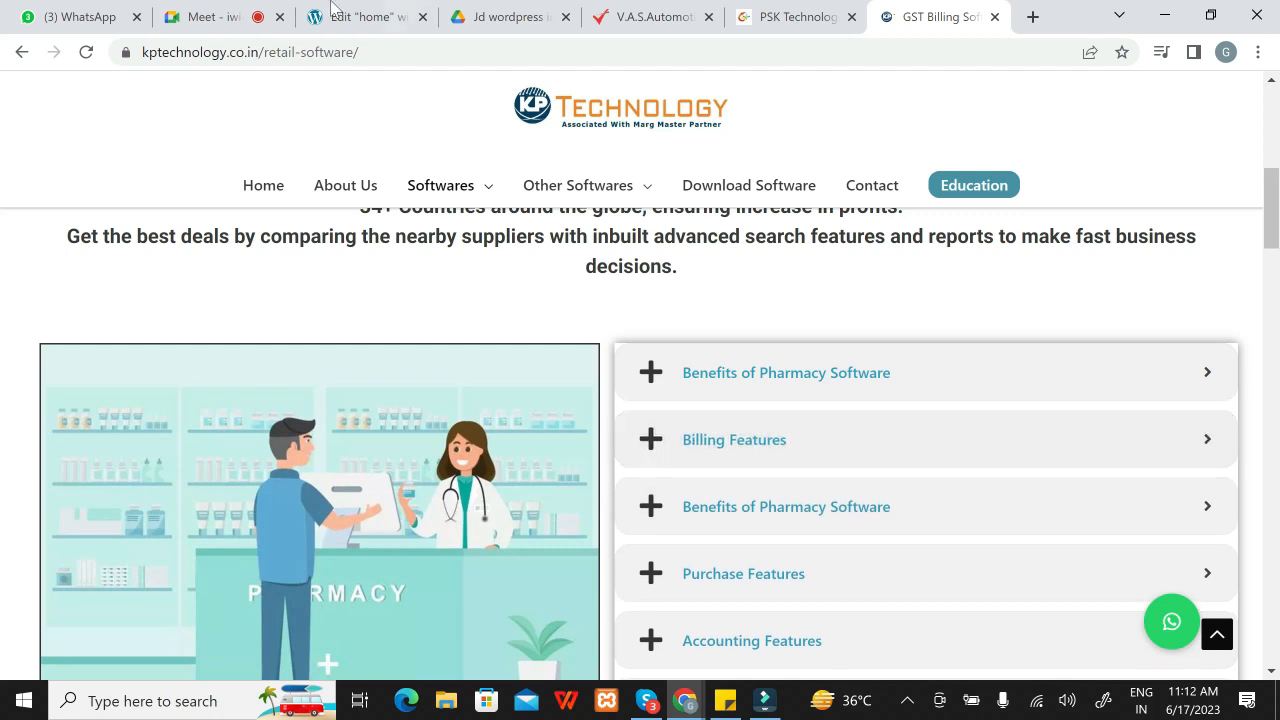
Step: Switch back to the Elementor editor, collapse the Tabs style section and show the widget's content settings
left_click(336, 14)
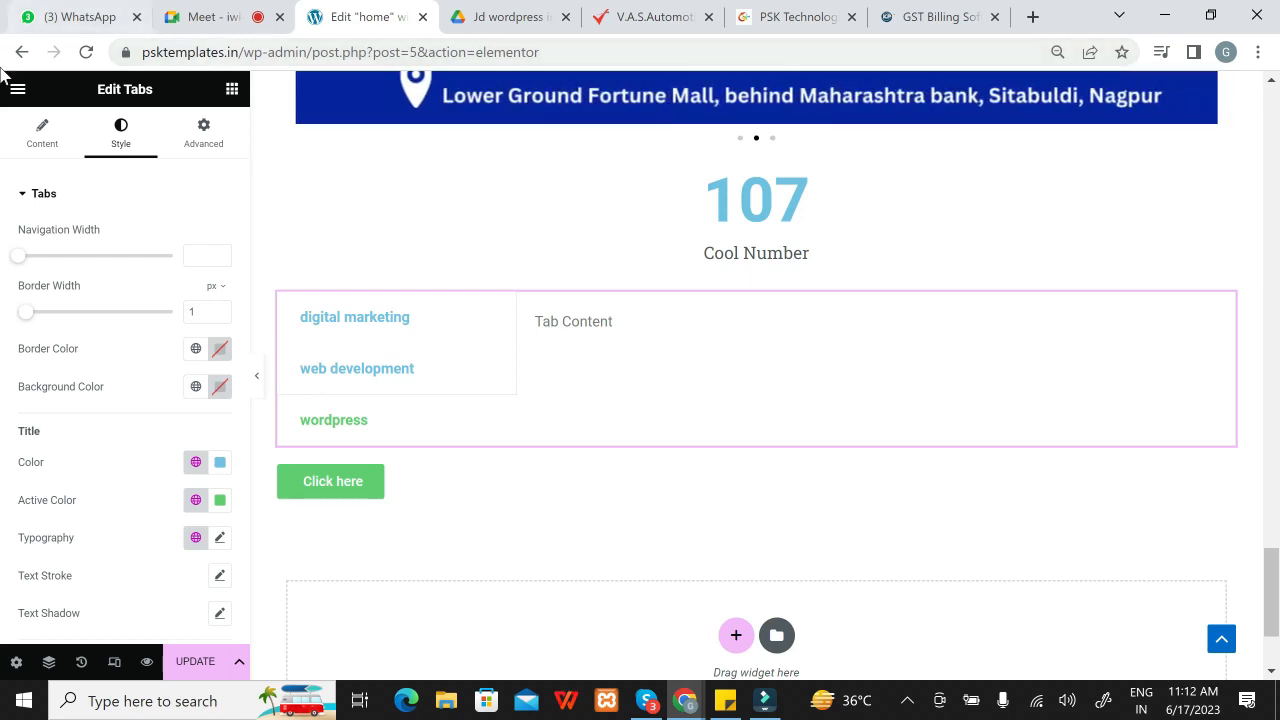
left_click(32, 207)
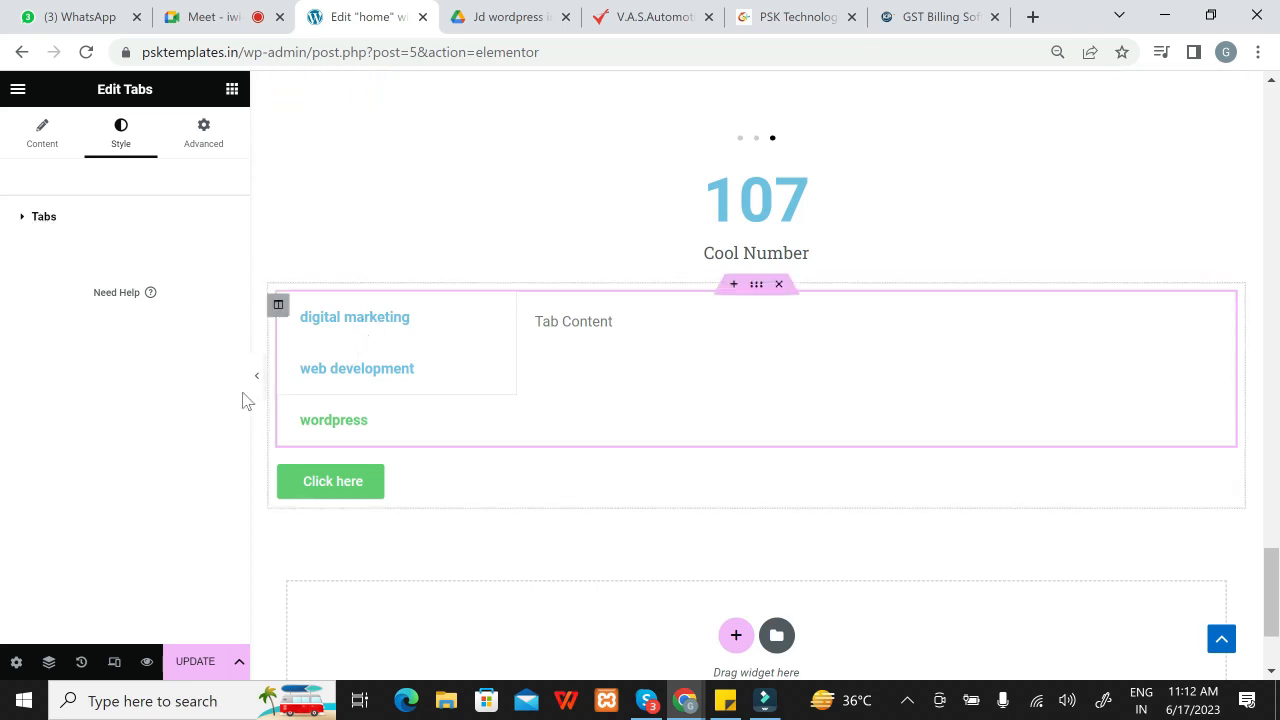
left_click(46, 217)
left_click(46, 217)
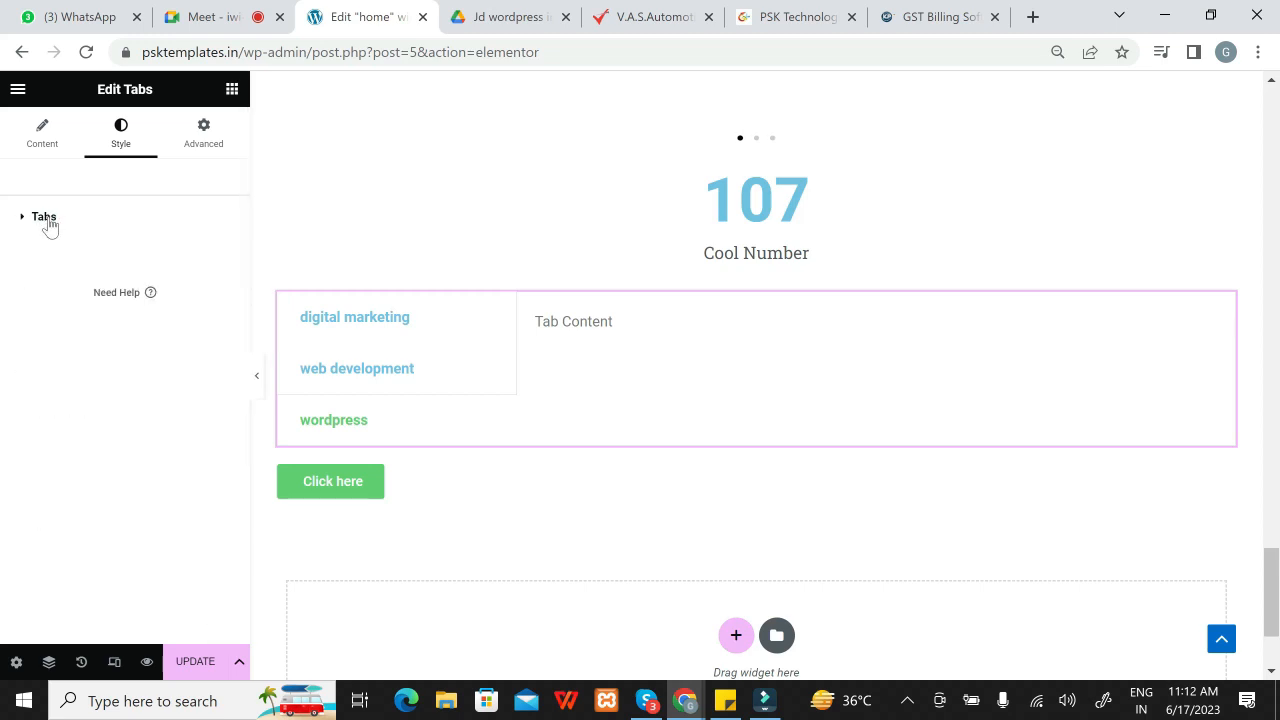
left_click(43, 137)
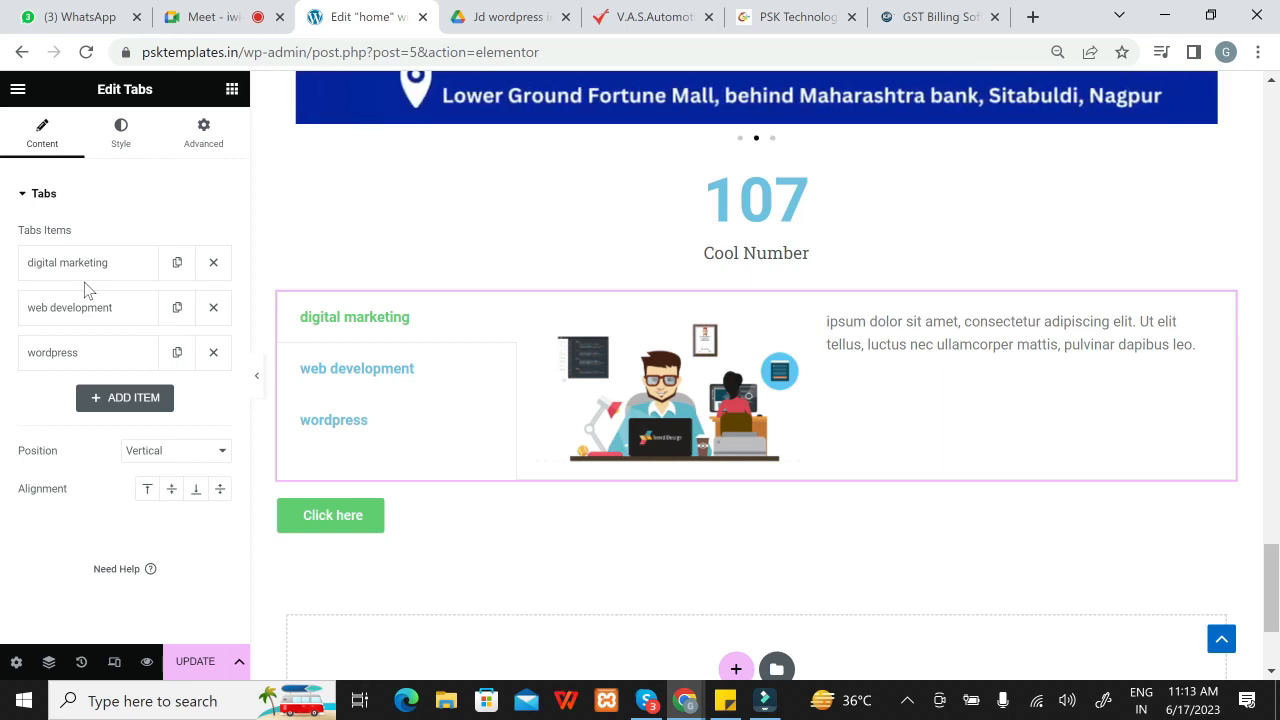
Step: Show the widget library, collapse the Basic category and look through the General and Site widgets
left_click(236, 90)
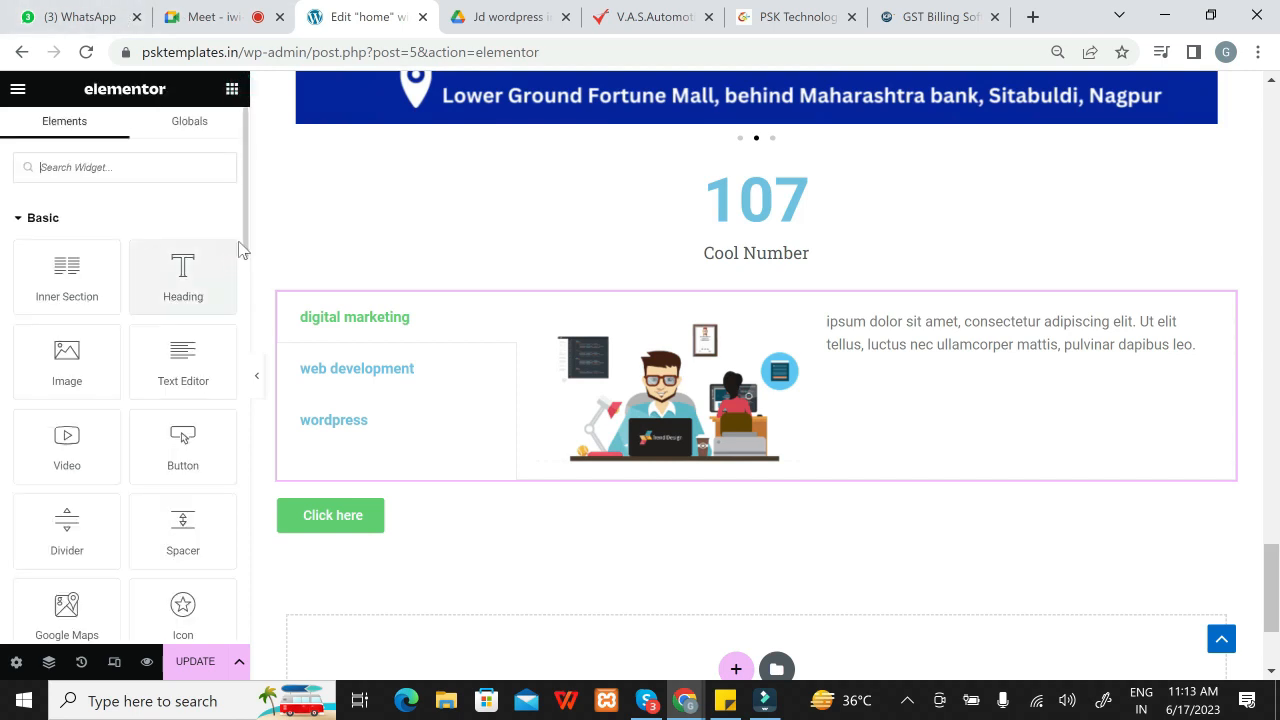
left_click(28, 217)
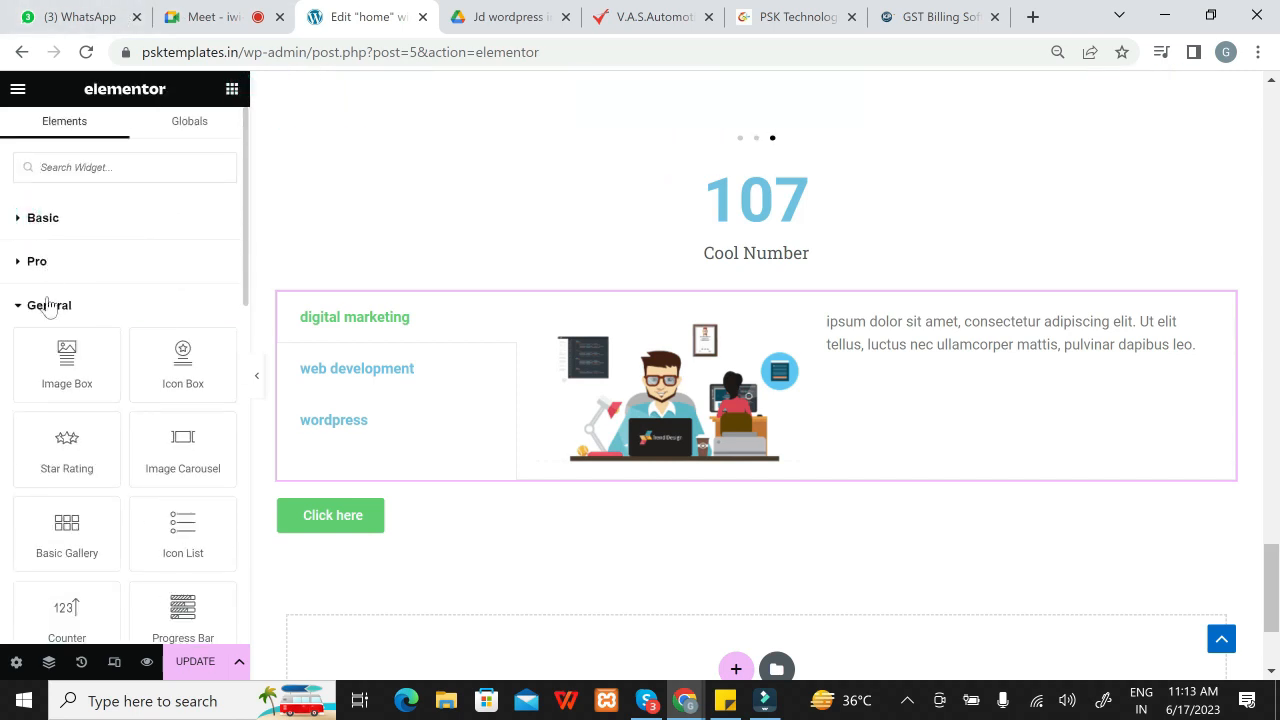
mouse_move(244, 262)
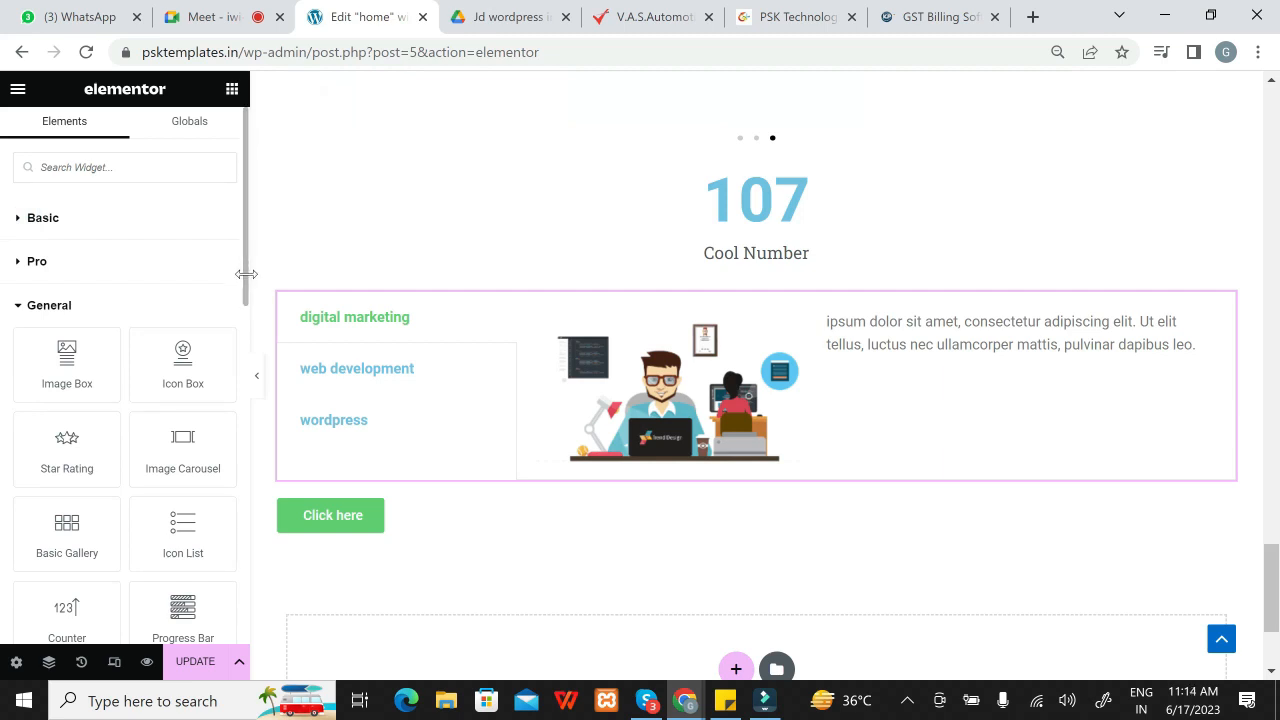
left_click_drag(245, 263, 252, 262)
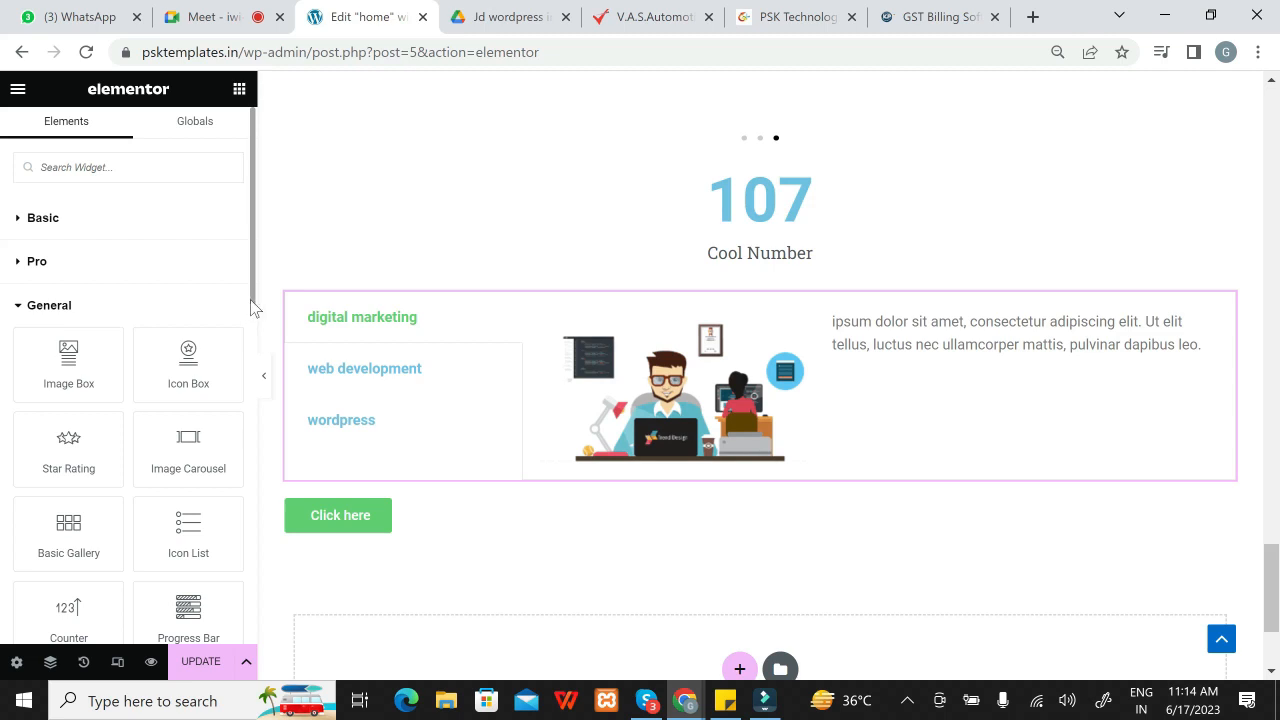
left_click_drag(253, 308, 214, 594)
left_click(38, 518)
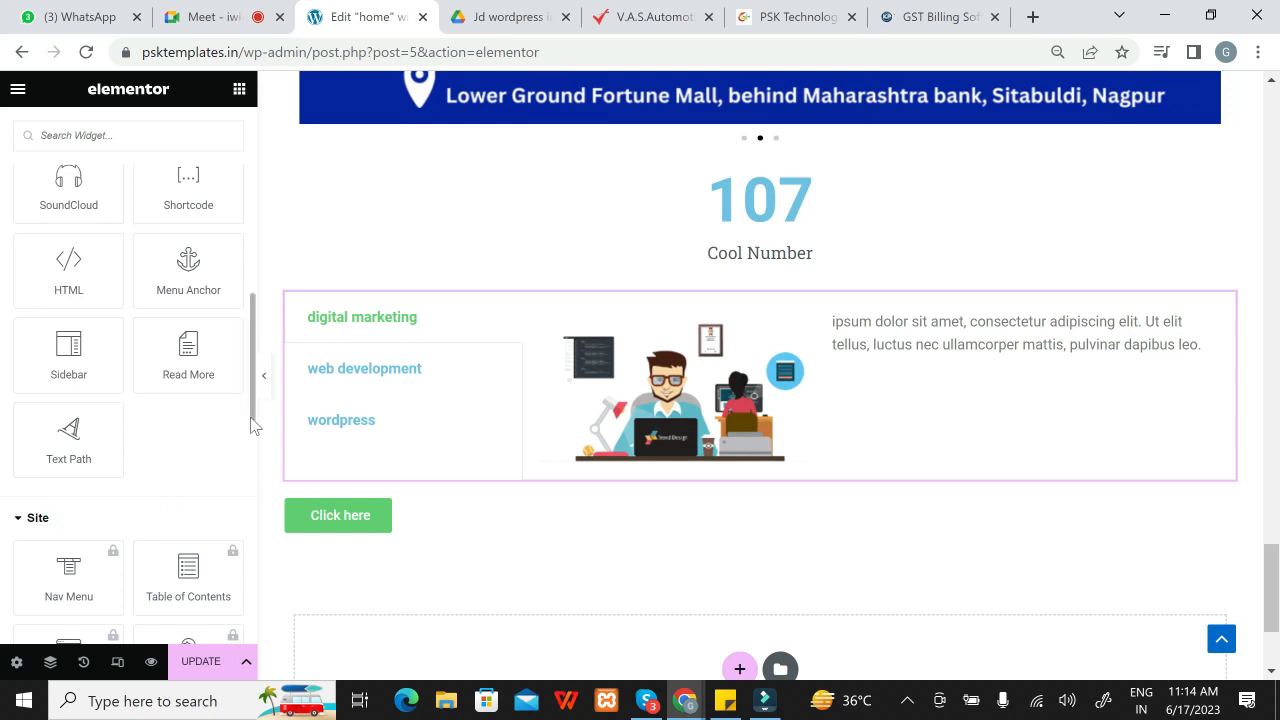
left_click_drag(253, 427, 240, 614)
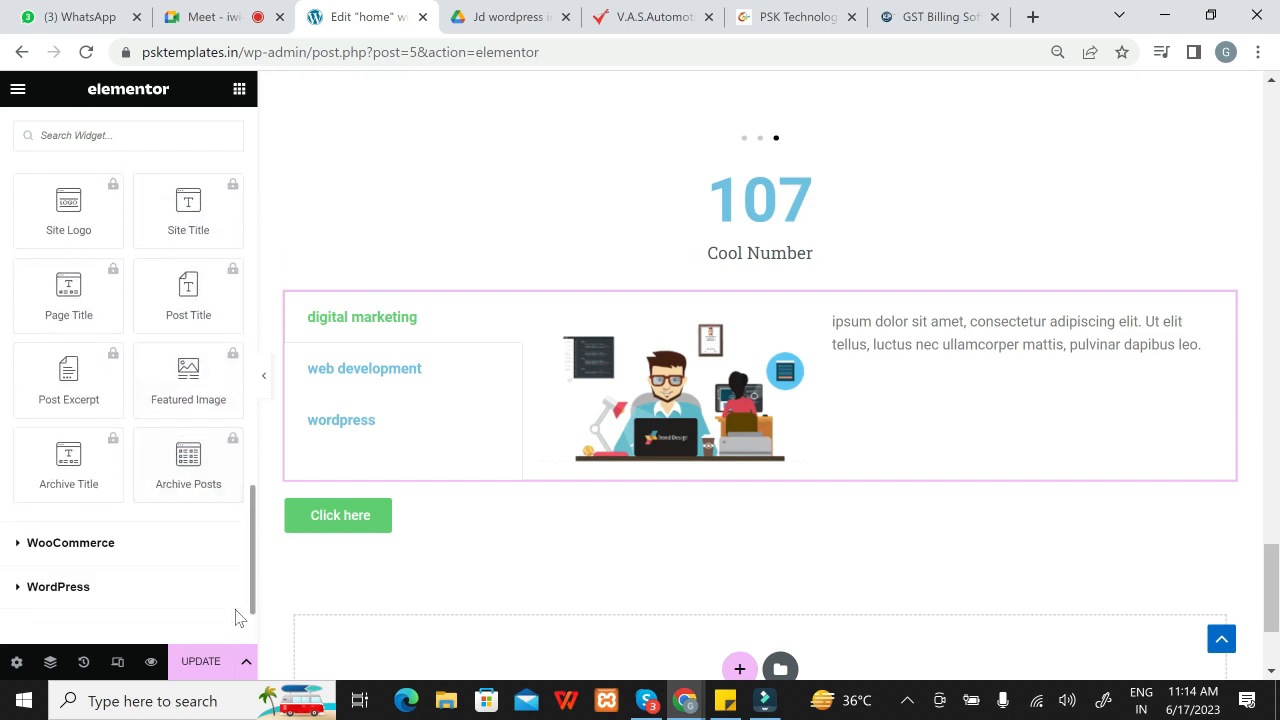
Step: Expand the WooCommerce and WordPress widget categories and look through the WooCommerce widgets
left_click(139, 553)
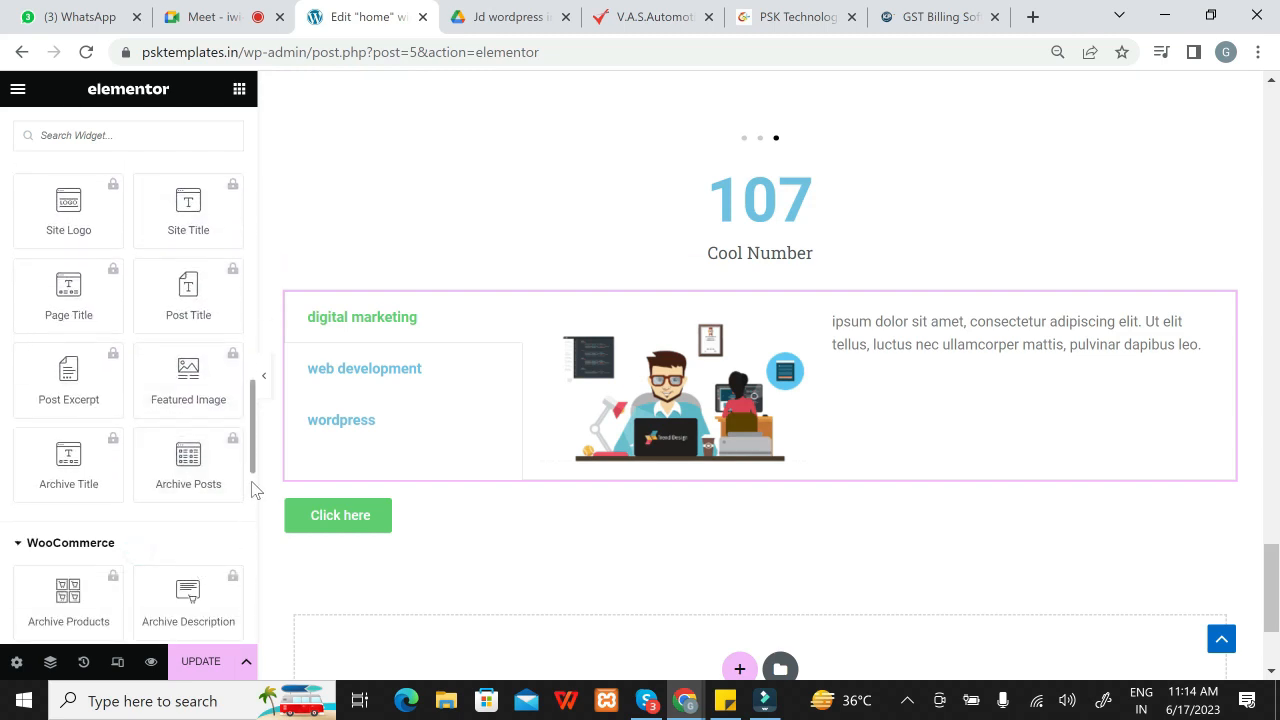
left_click_drag(251, 461, 253, 554)
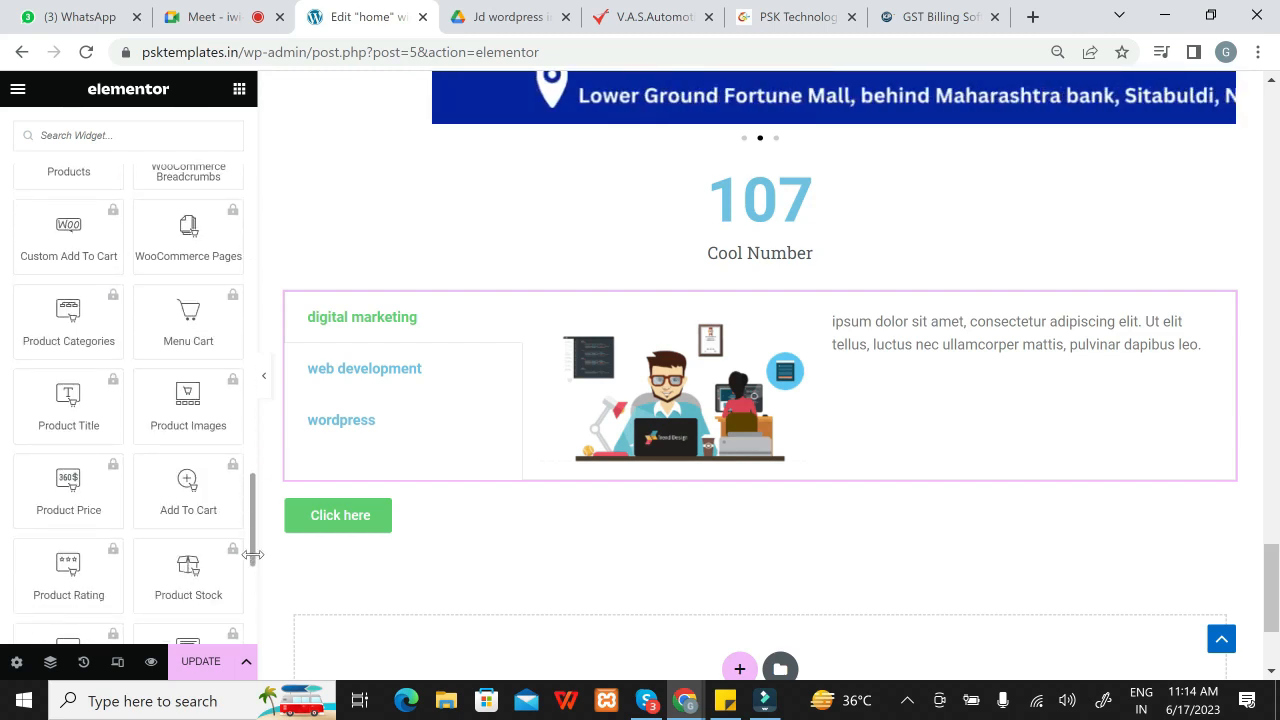
left_click_drag(253, 556, 253, 618)
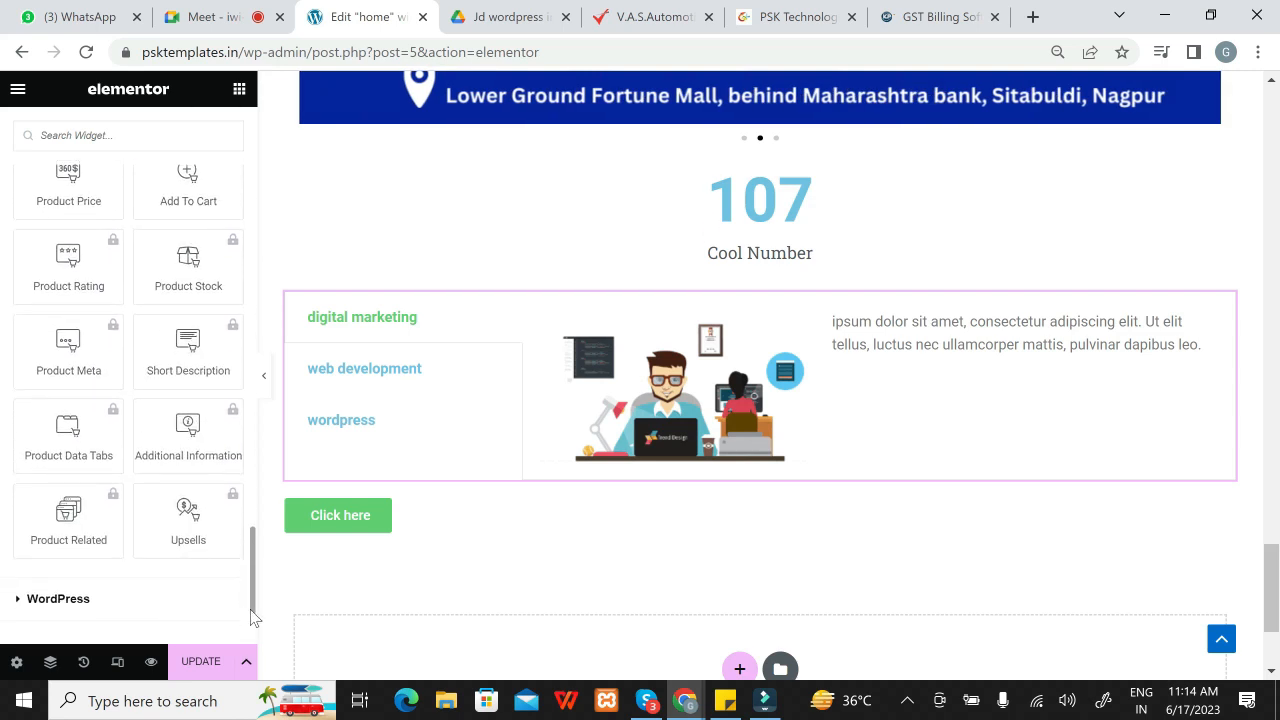
left_click(117, 598)
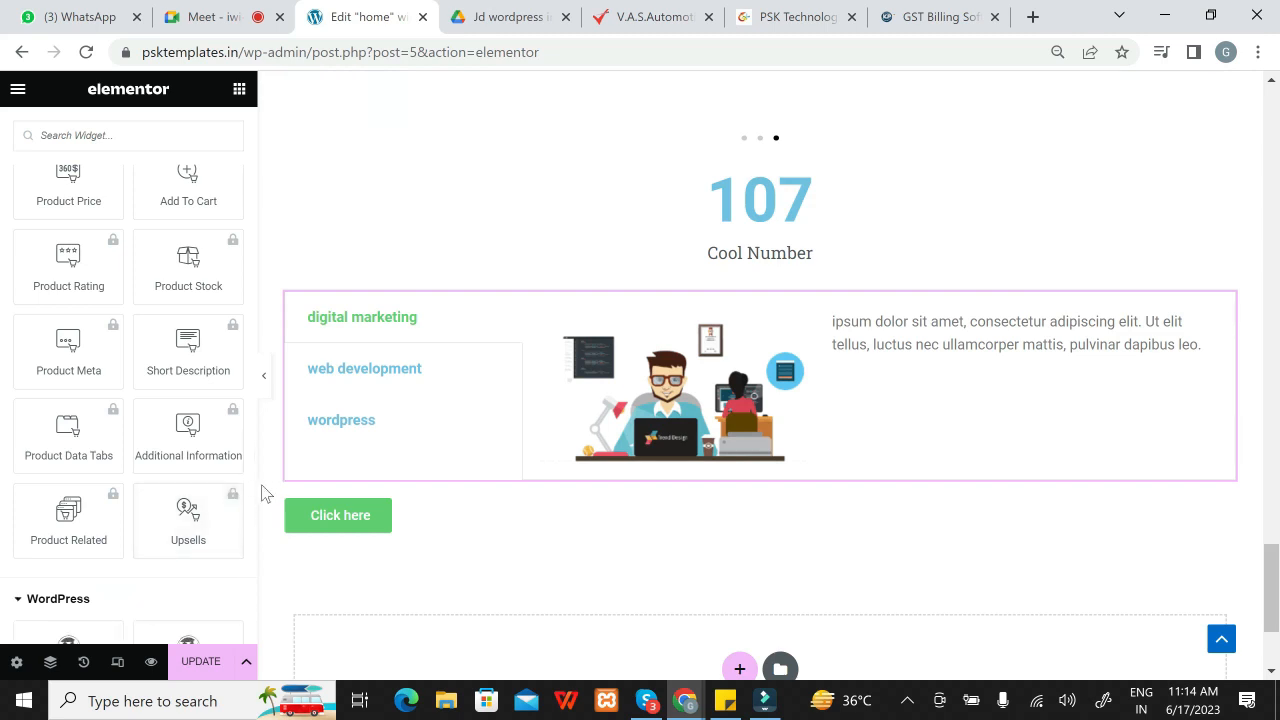
left_click_drag(254, 517, 200, 77)
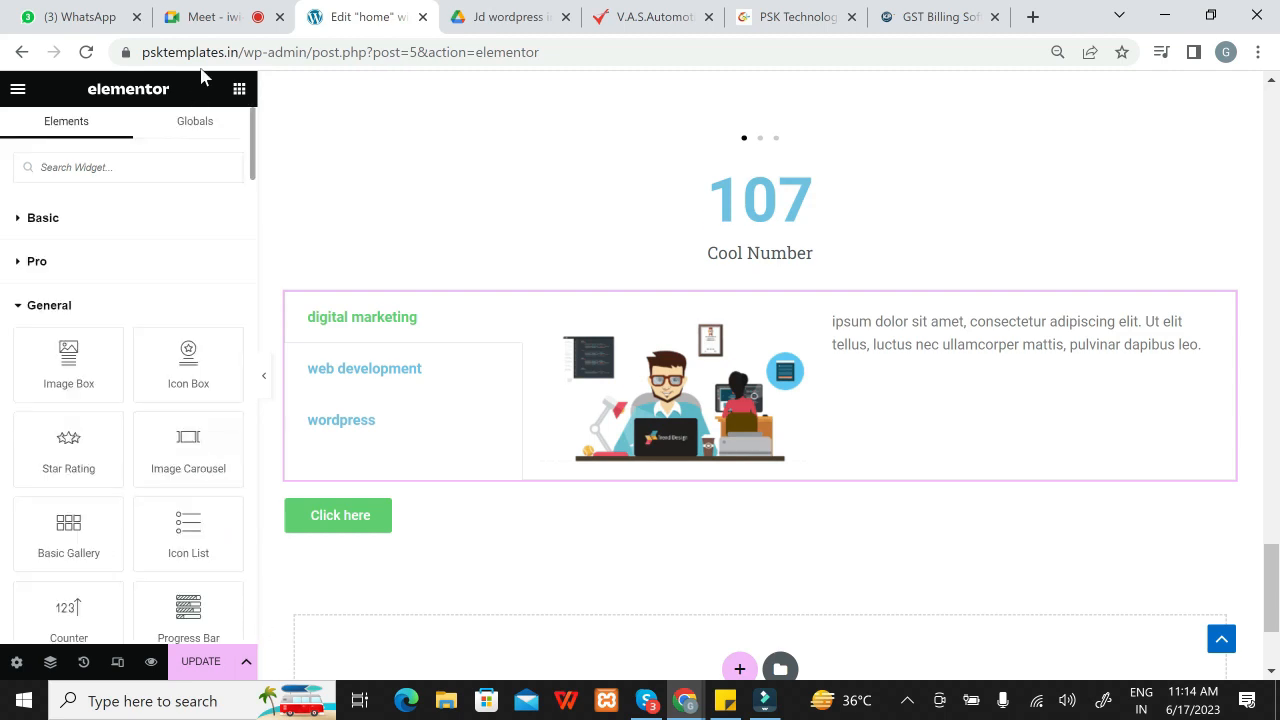
Step: Collapse the General, Site, WooCommerce and WordPress widget categories
left_click(24, 310)
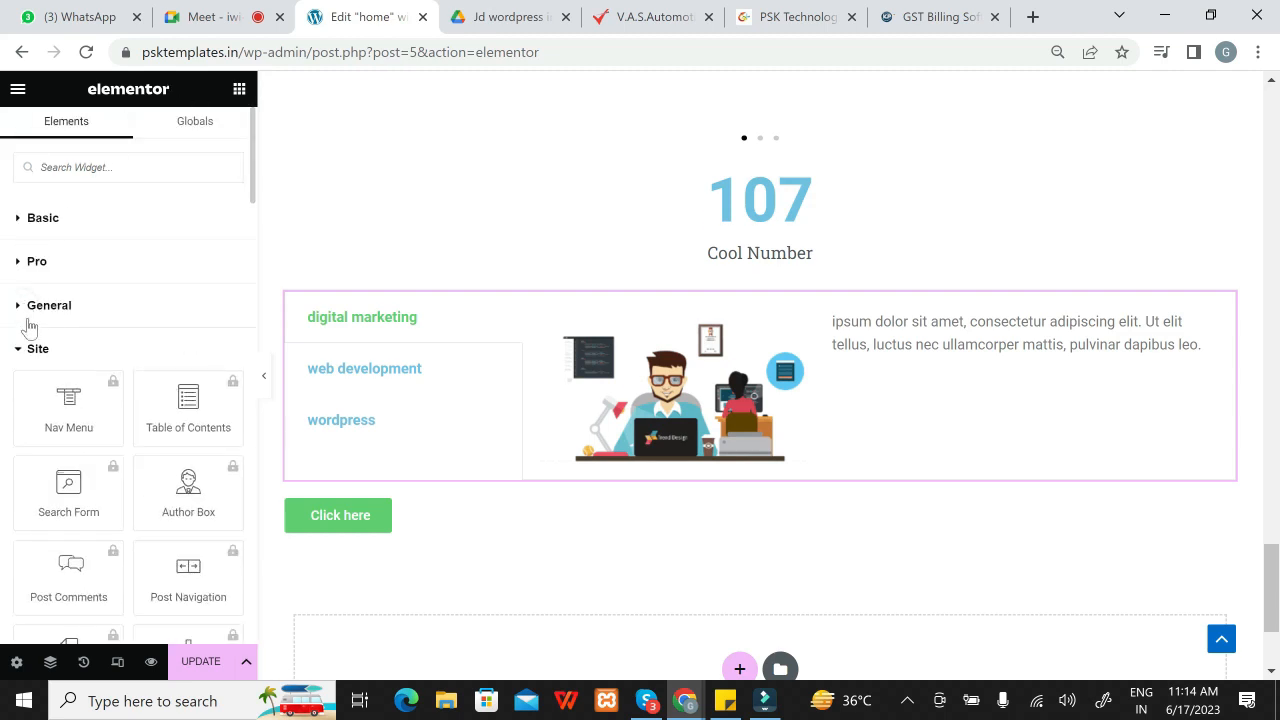
left_click(29, 357)
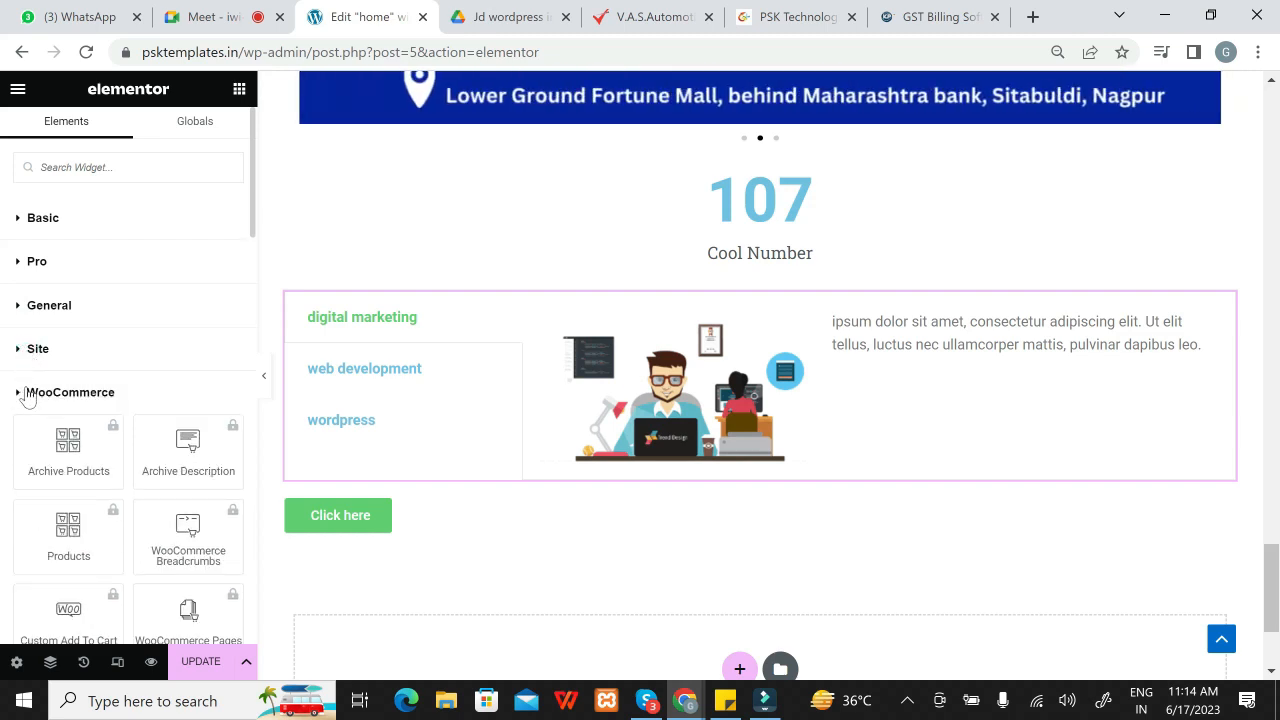
left_click(30, 400)
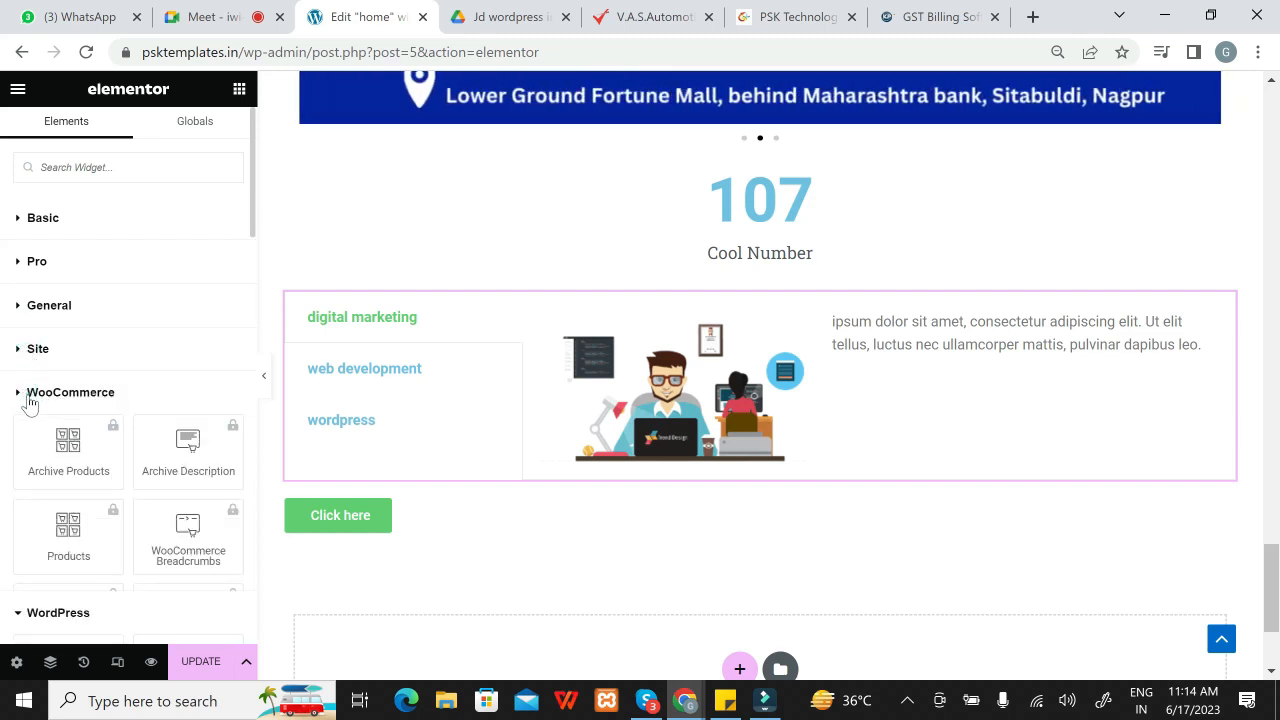
left_click(32, 438)
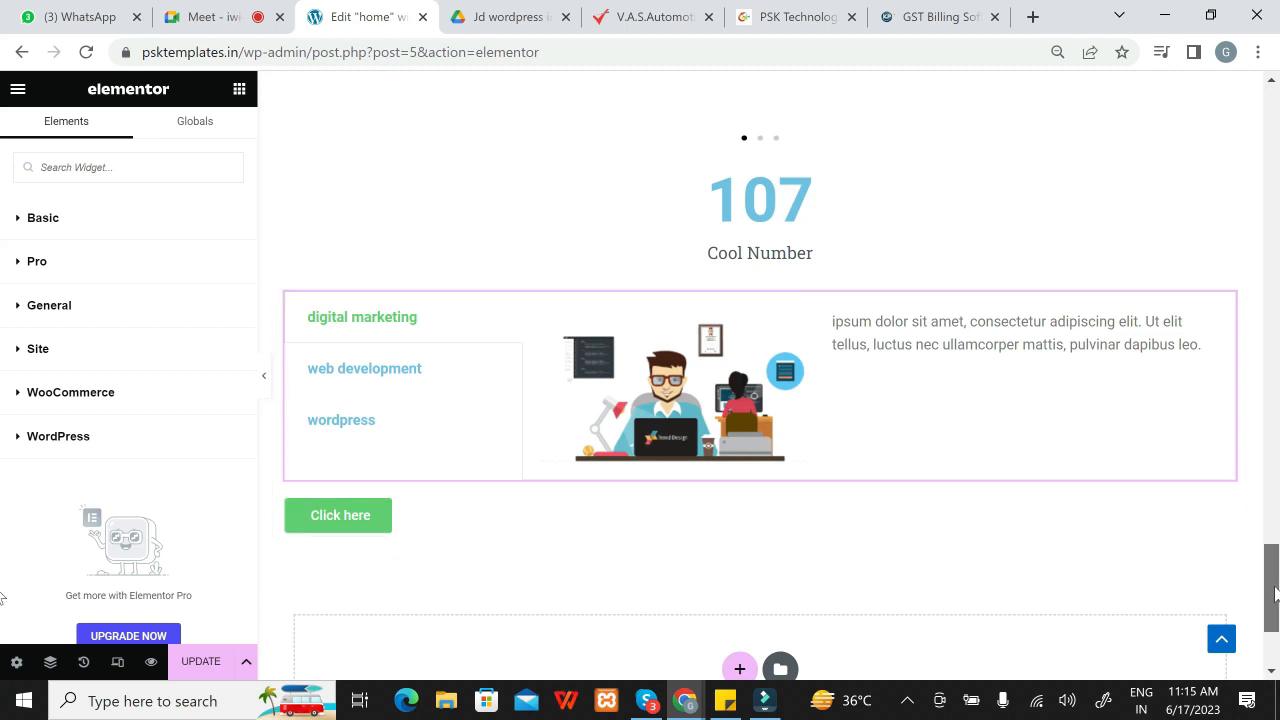
Step: Review the whole home page with the widget panel hidden, and save the page update with the panel restored
left_click_drag(1271, 588, 1271, 132)
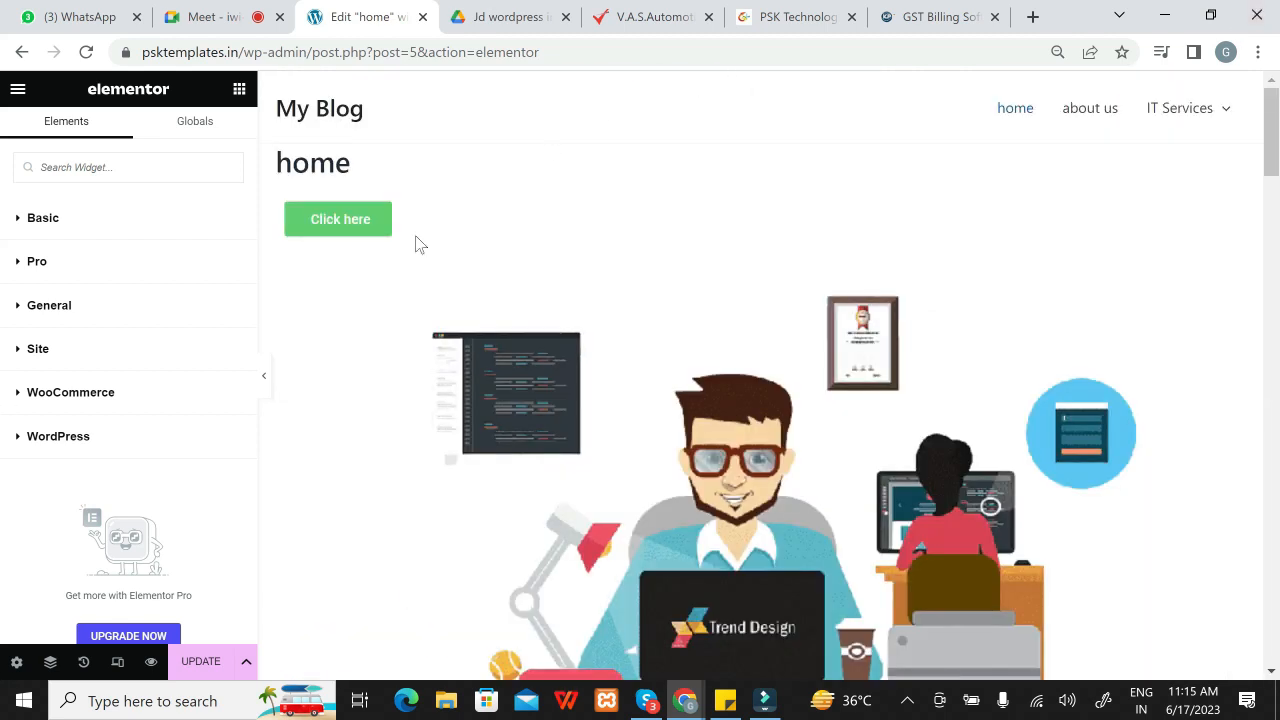
left_click(264, 378)
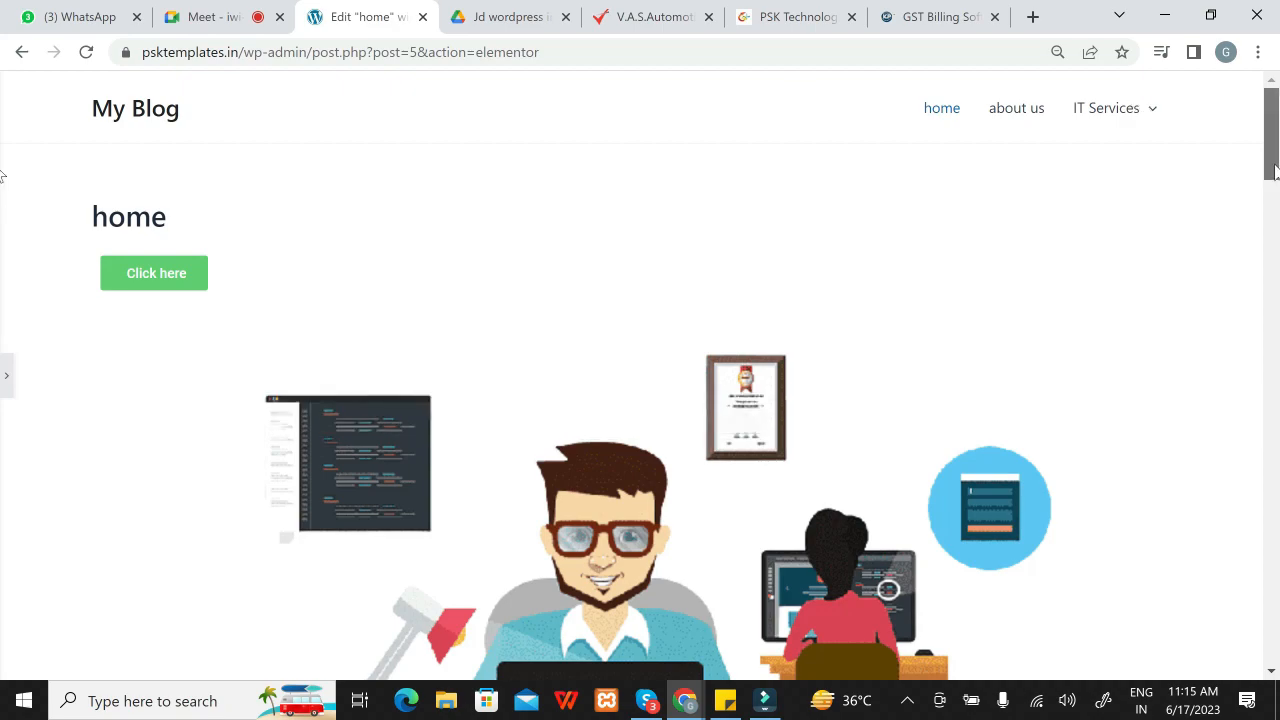
left_click_drag(1273, 170, 1279, 689)
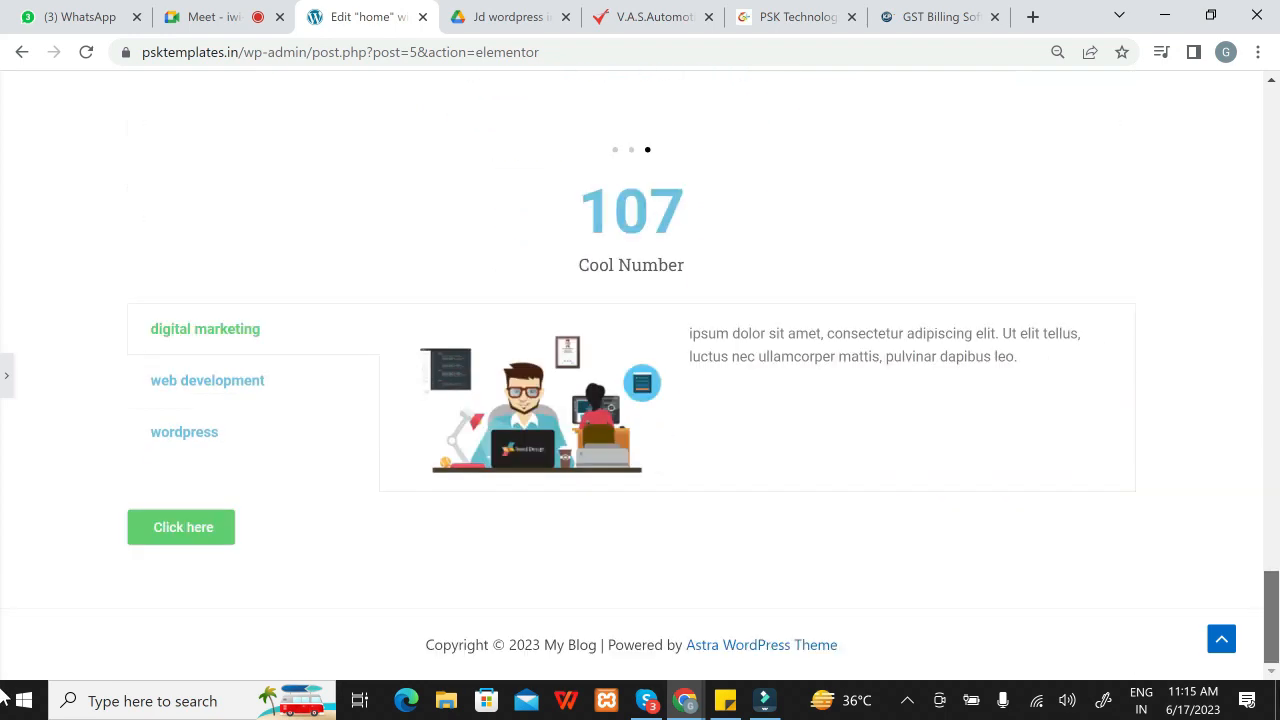
left_click_drag(1272, 645, 1197, 106)
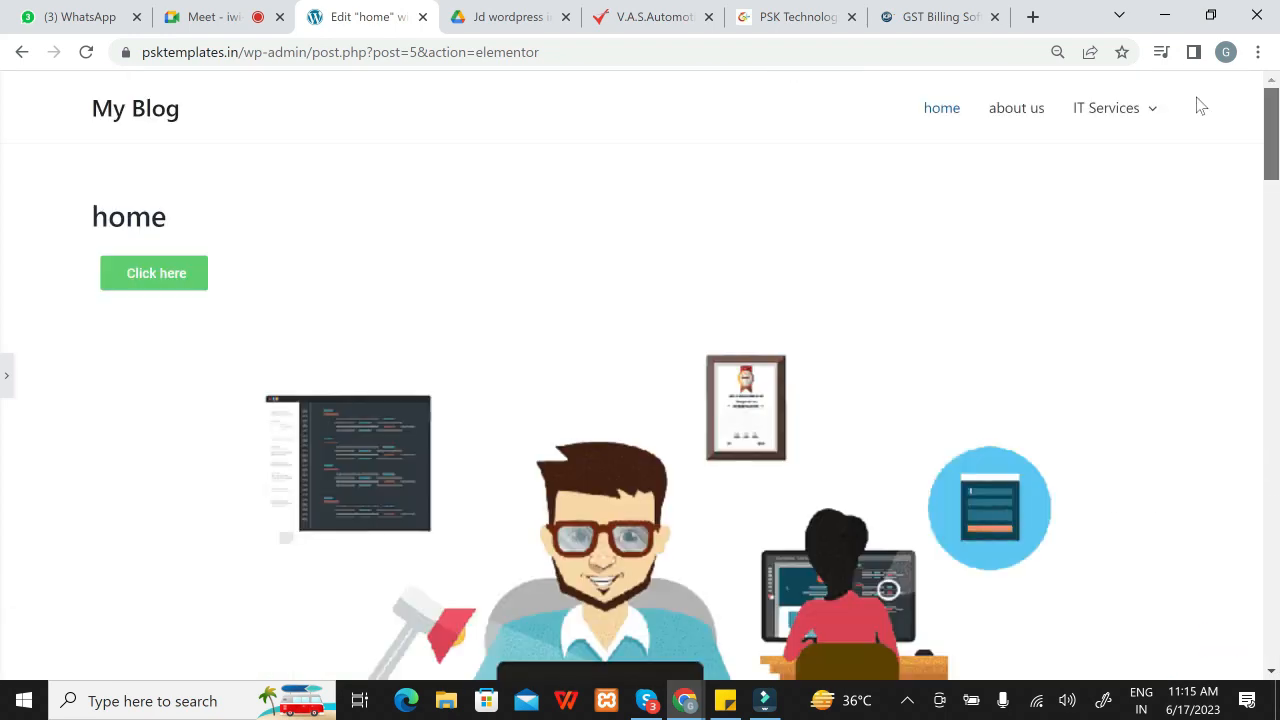
left_click(8, 385)
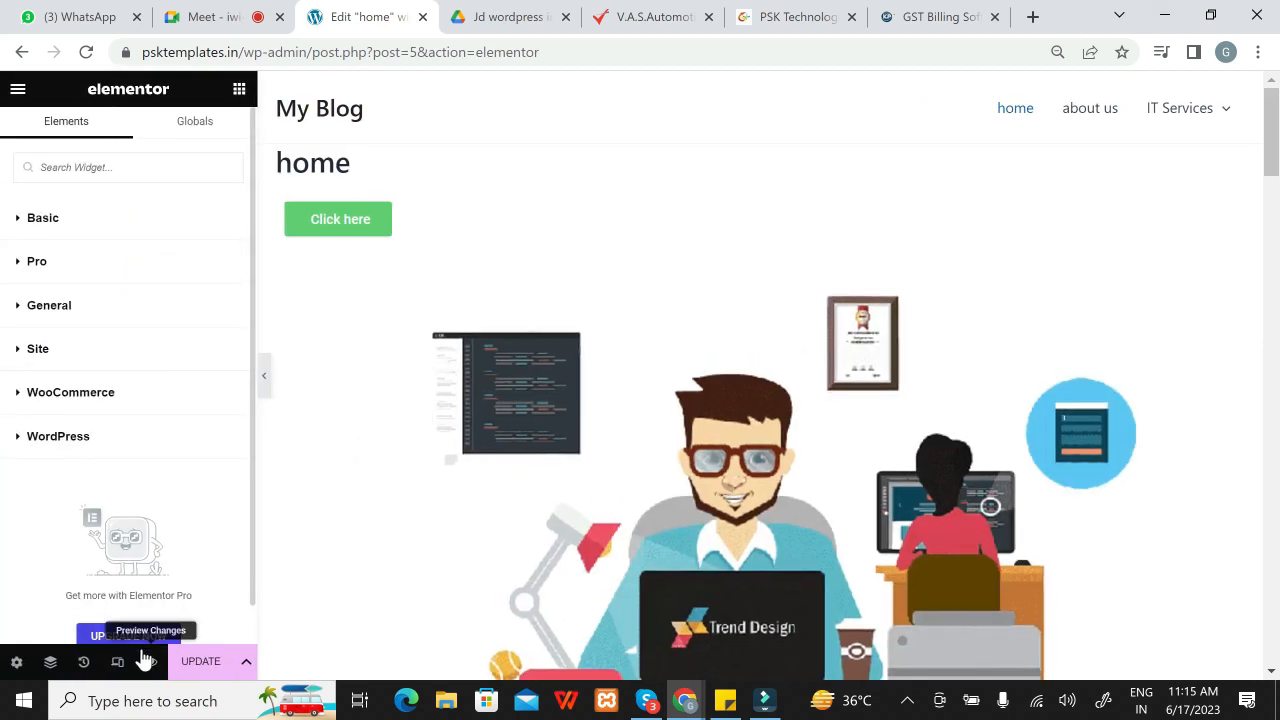
left_click(183, 672)
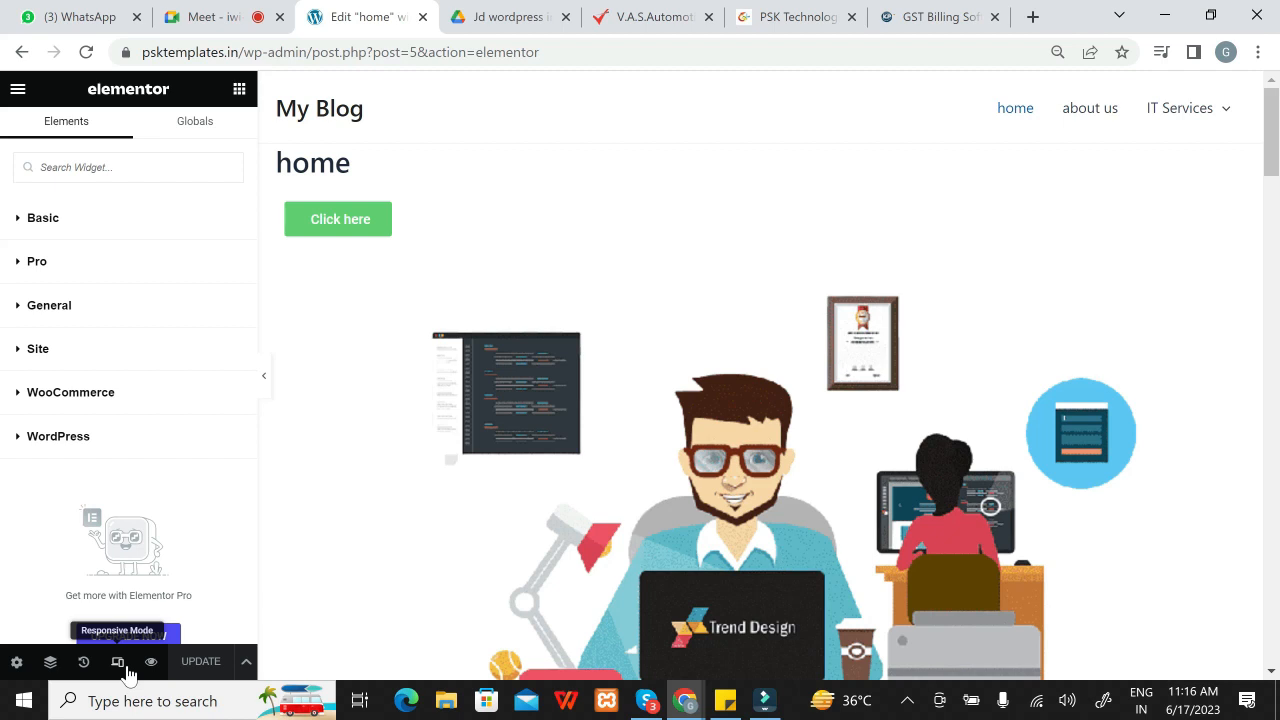
Step: Turn on responsive mode and review the home page in the Tablet Portrait and Mobile Portrait views
left_click(125, 668)
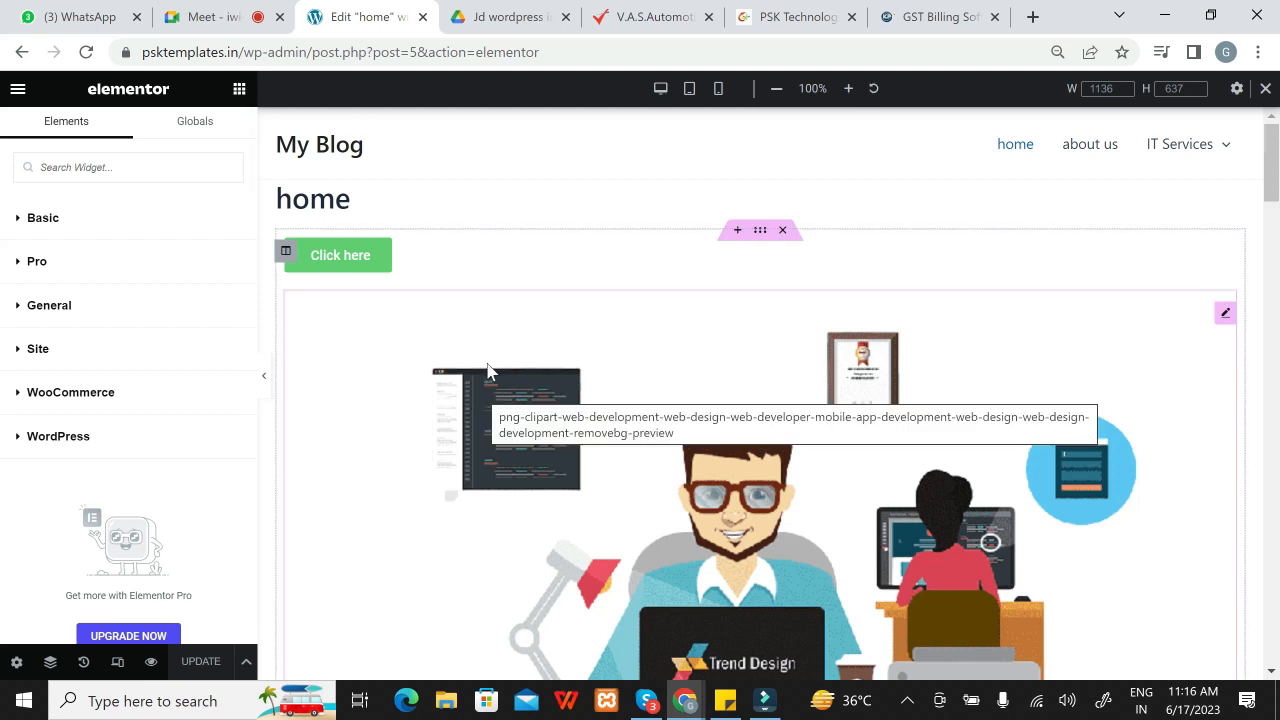
left_click(690, 90)
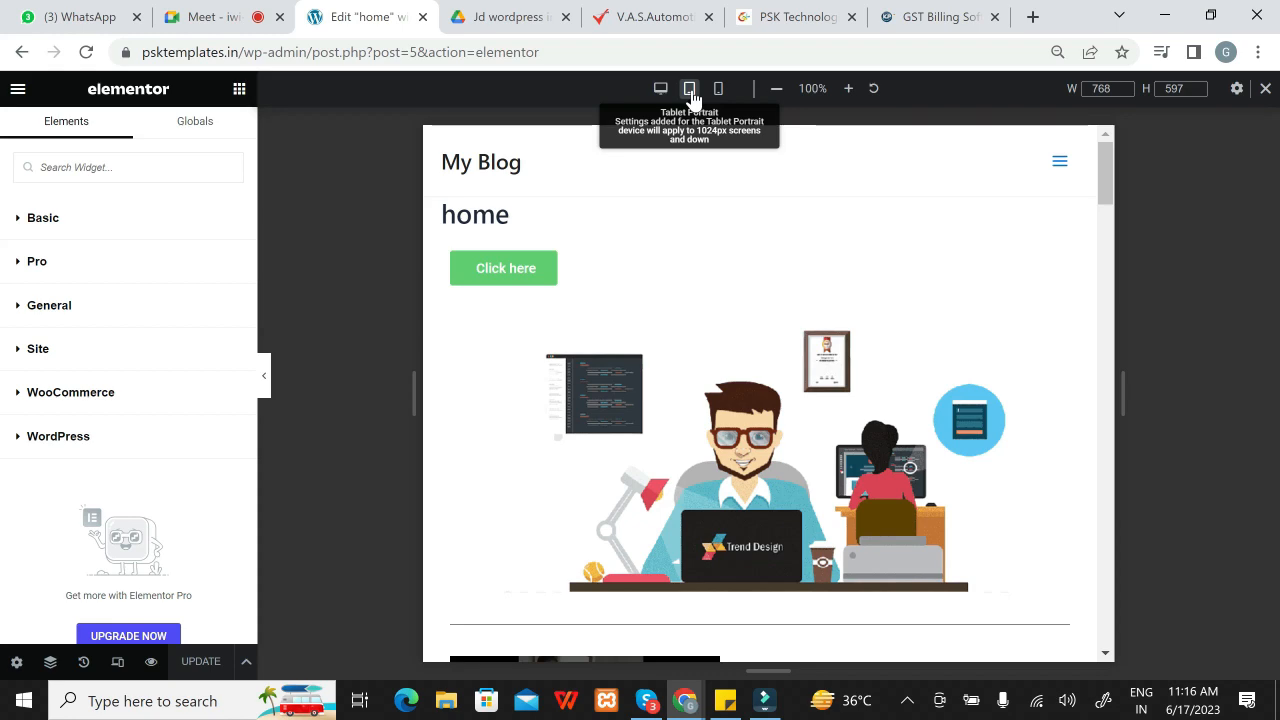
left_click_drag(1101, 182, 1104, 237)
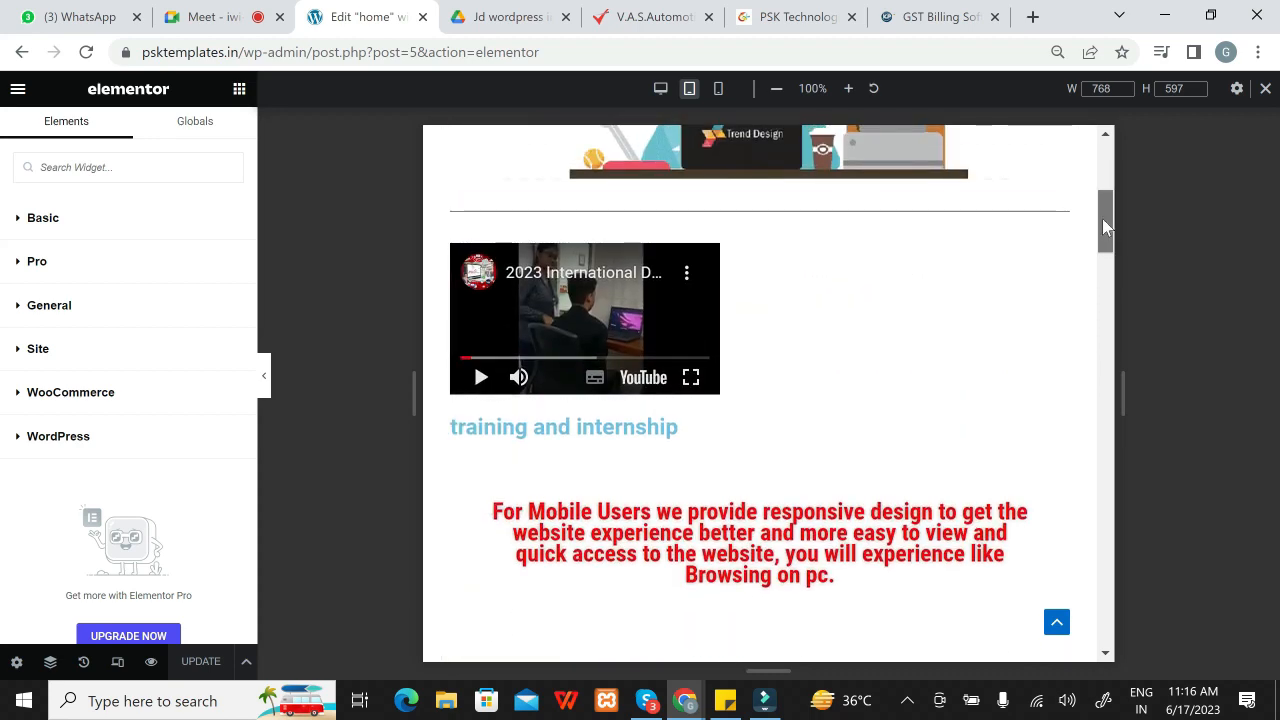
left_click_drag(1102, 218, 1049, 180)
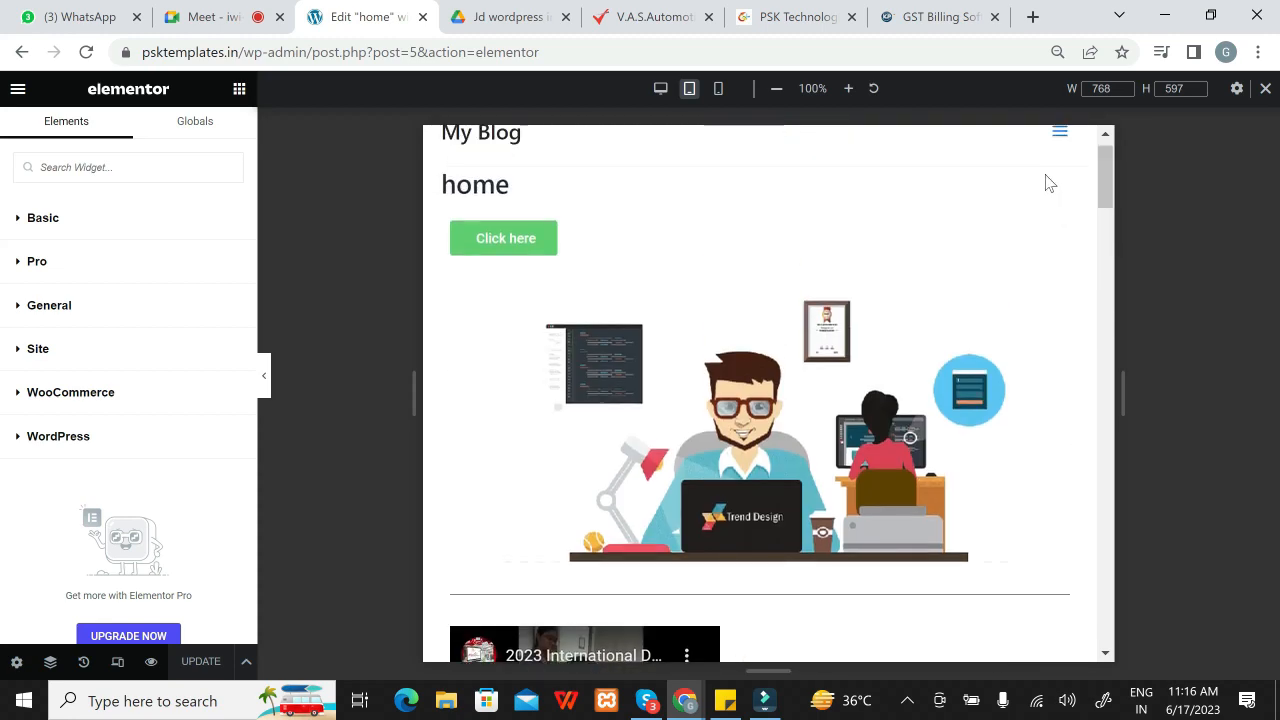
left_click(718, 88)
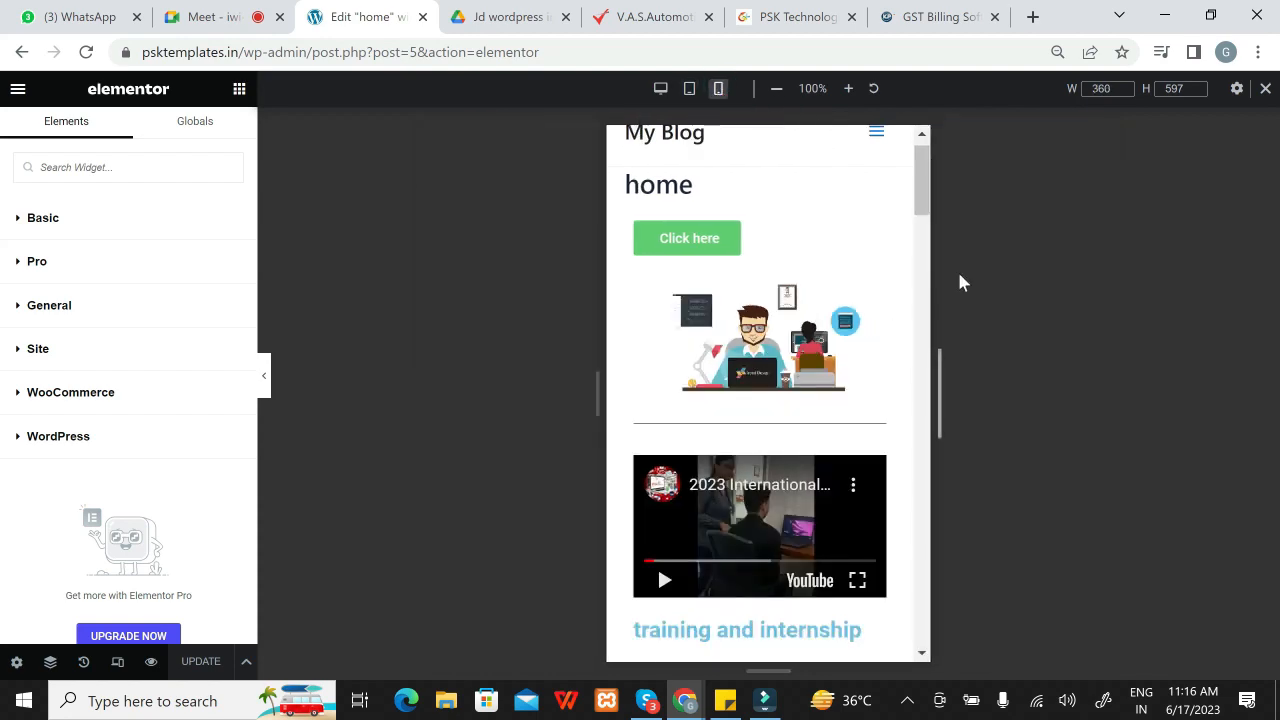
left_click_drag(918, 197, 921, 165)
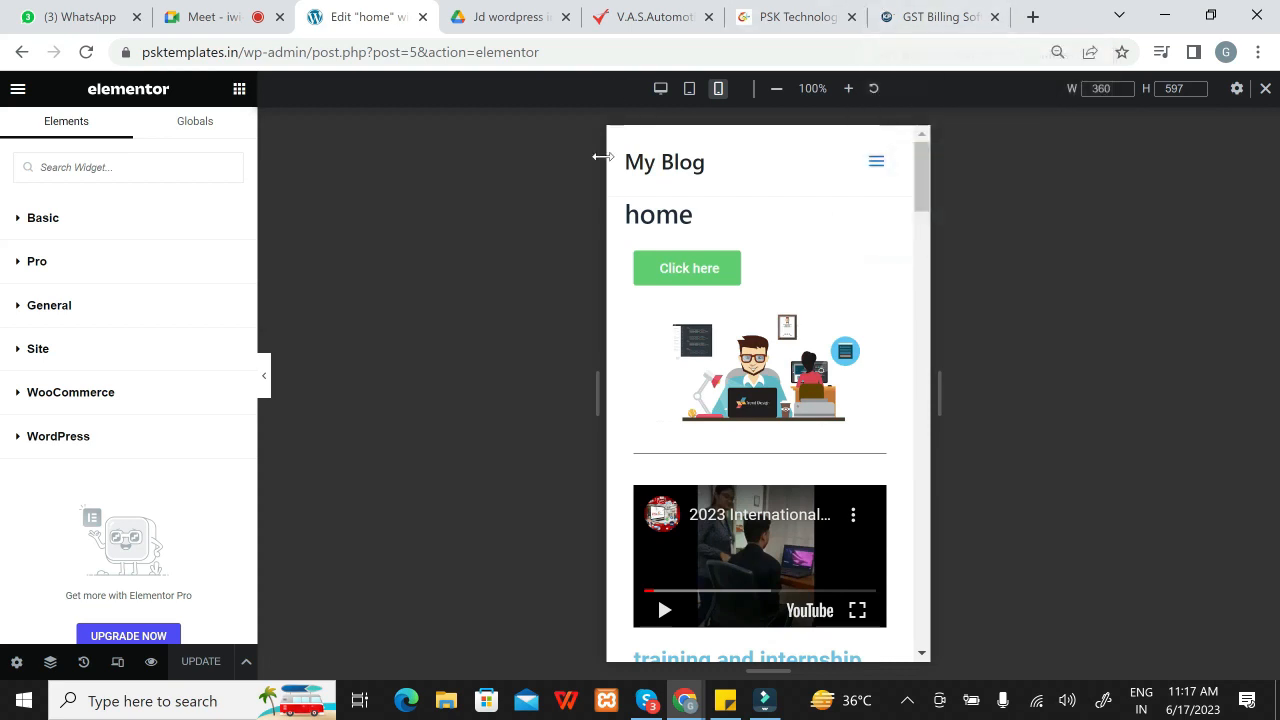
Step: Select the illustration image in the tablet view and show its content settings in the desktop view
left_click(689, 90)
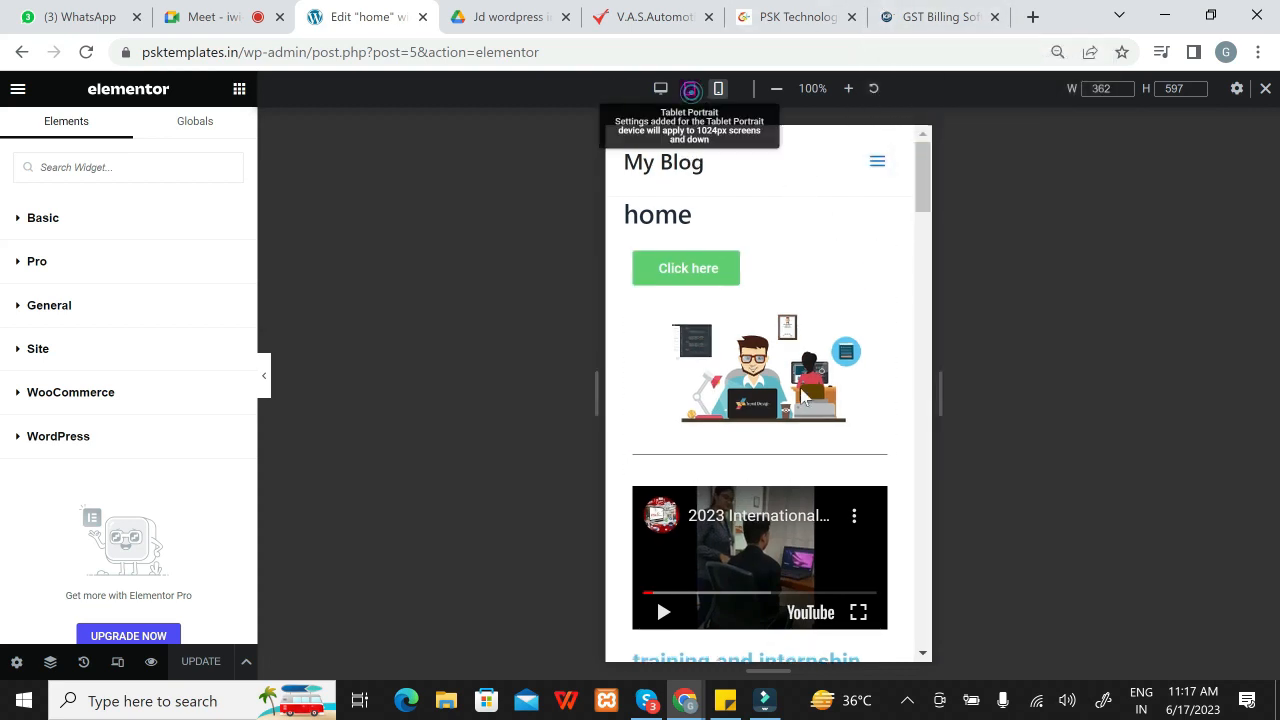
left_click(730, 358)
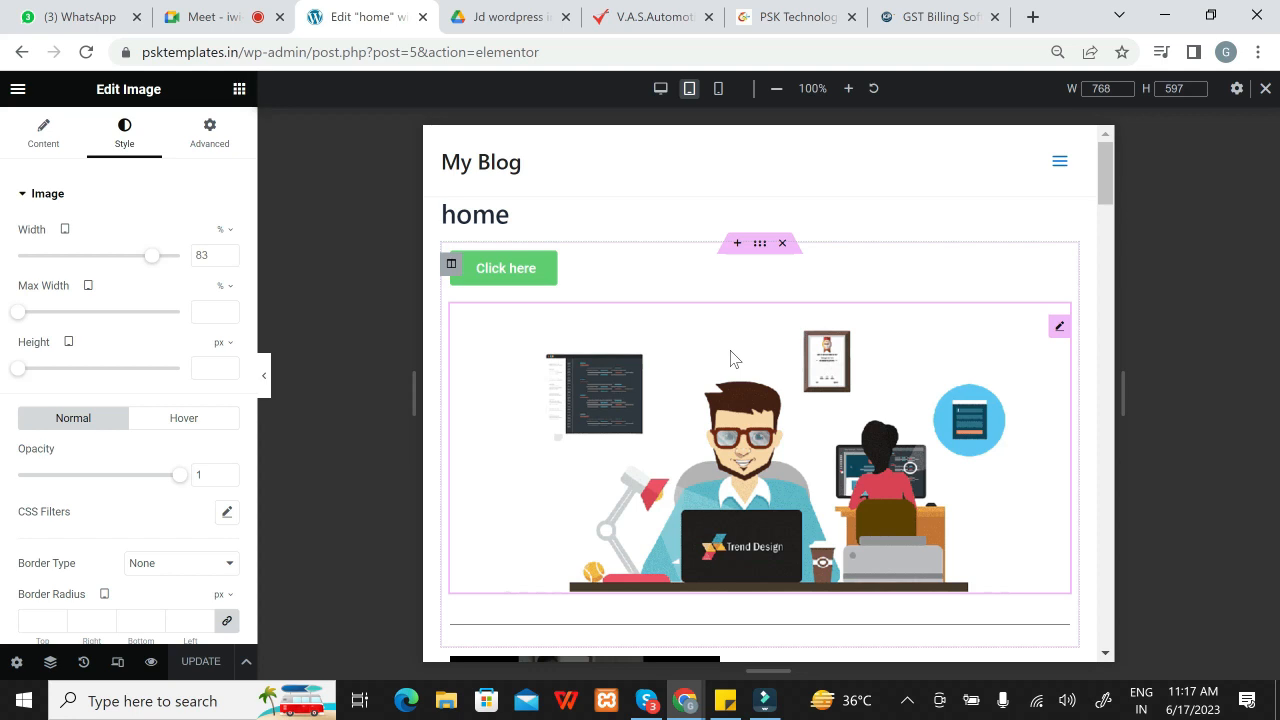
left_click(659, 89)
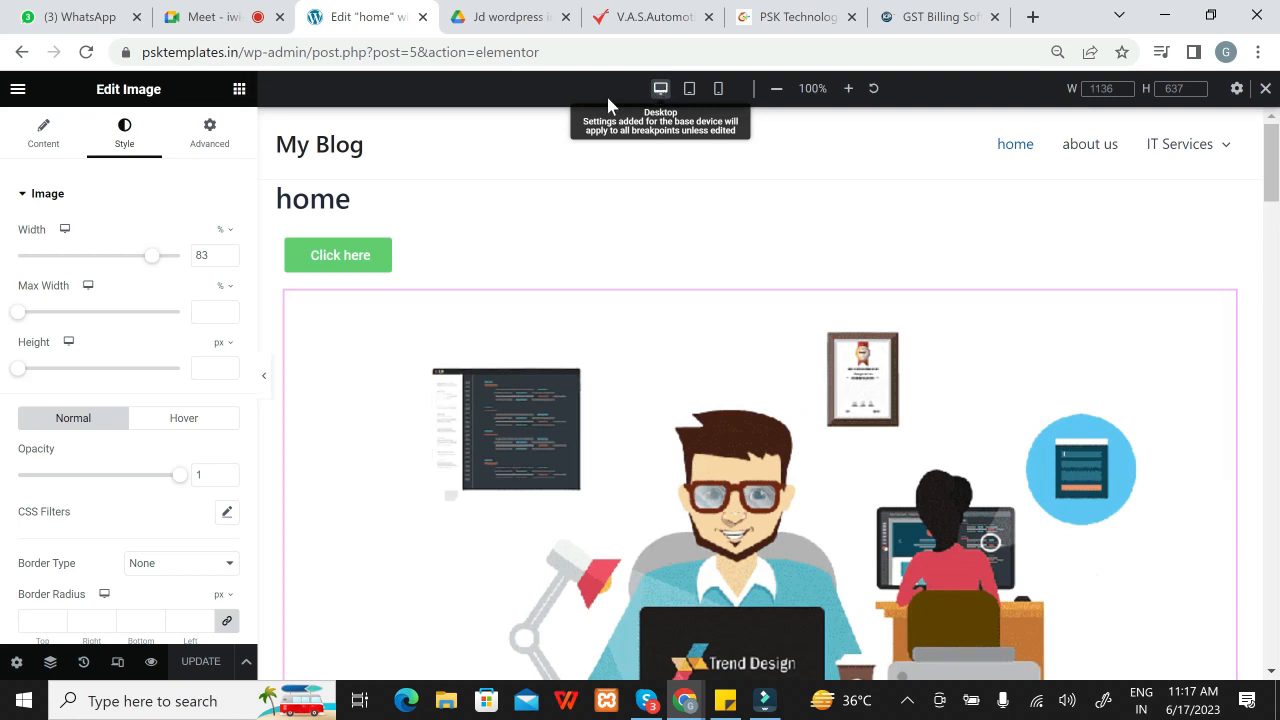
left_click(43, 137)
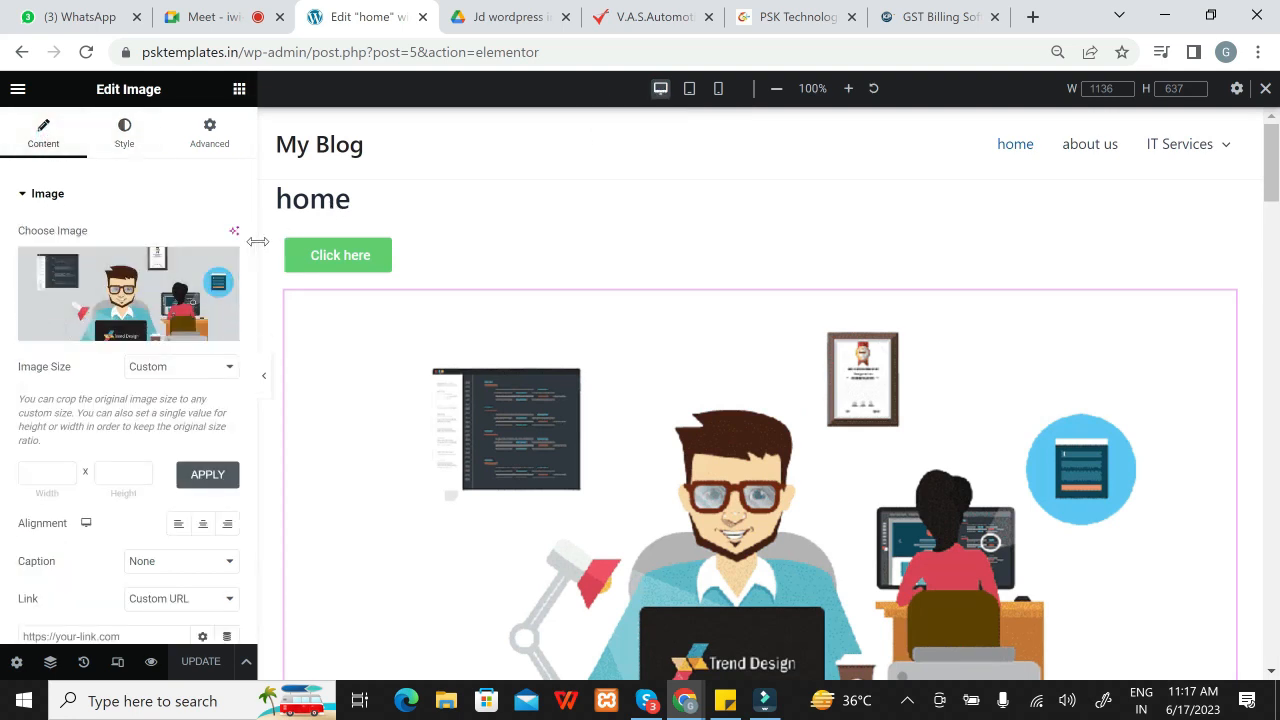
Step: Switch the image's Alignment setting to the Tablet Portrait device and on to Mobile Portrait
scroll(251, 266, "down", 2)
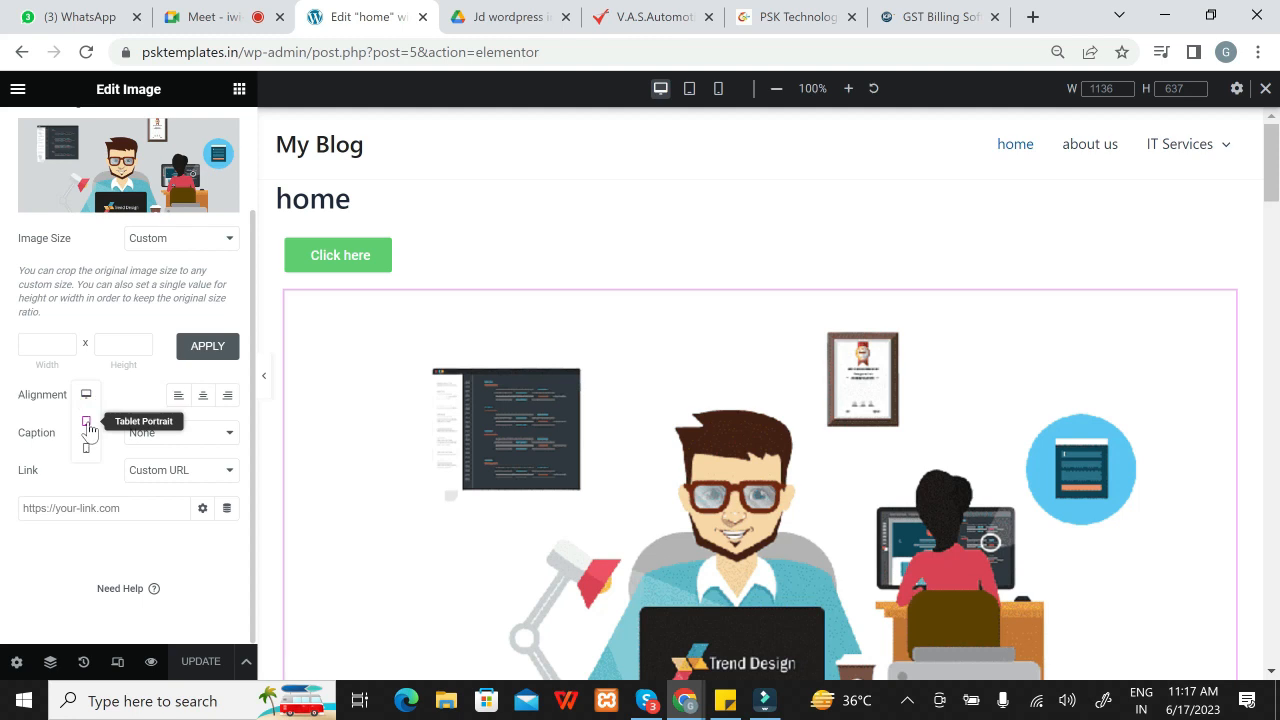
left_click(87, 422)
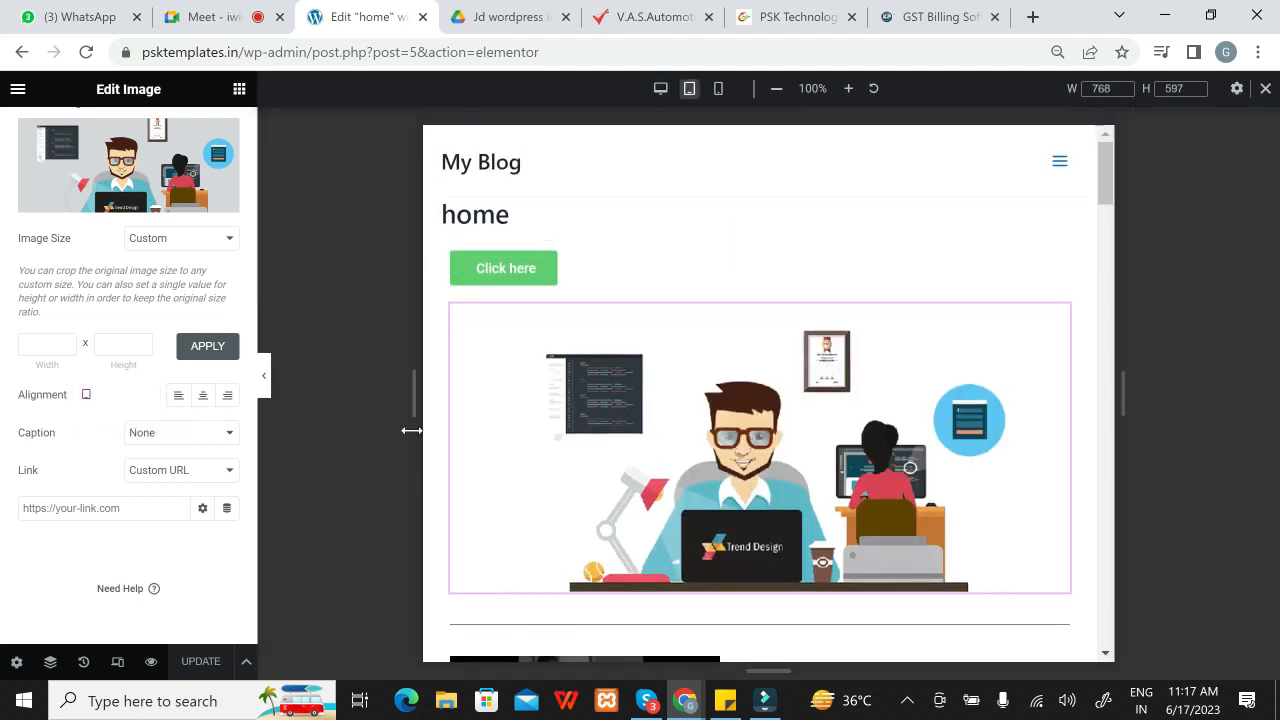
left_click(87, 400)
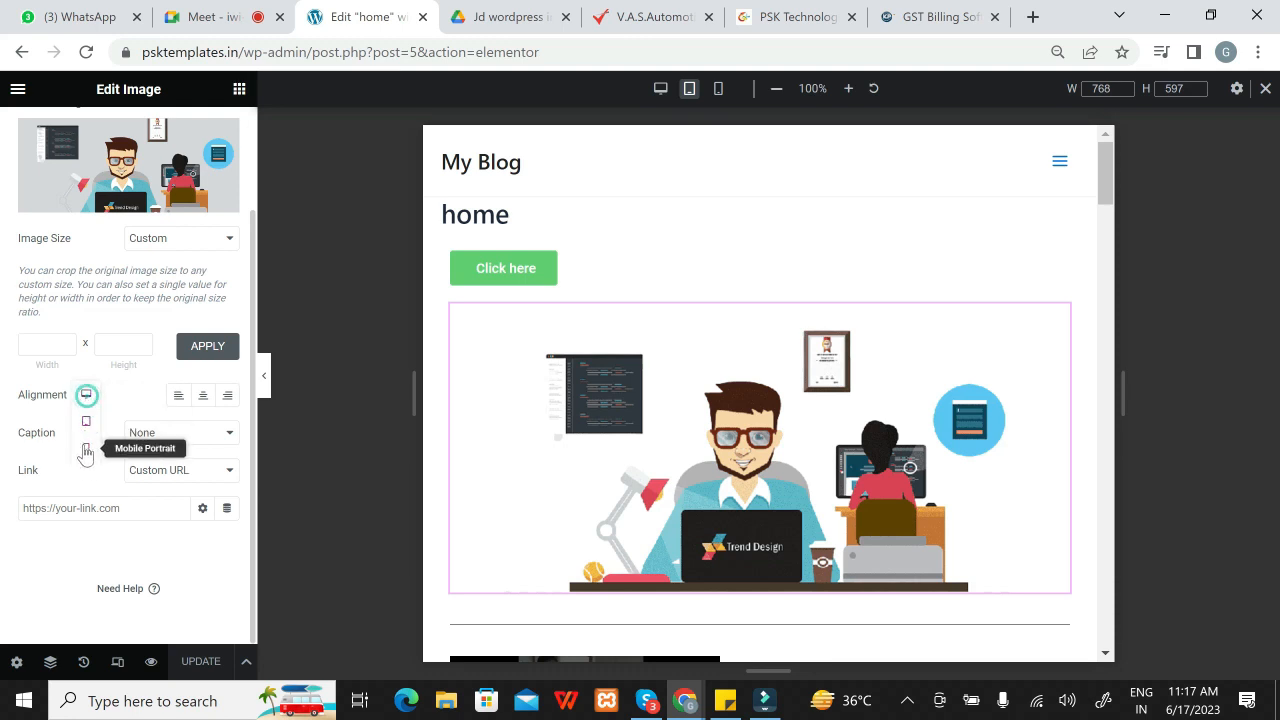
left_click(87, 447)
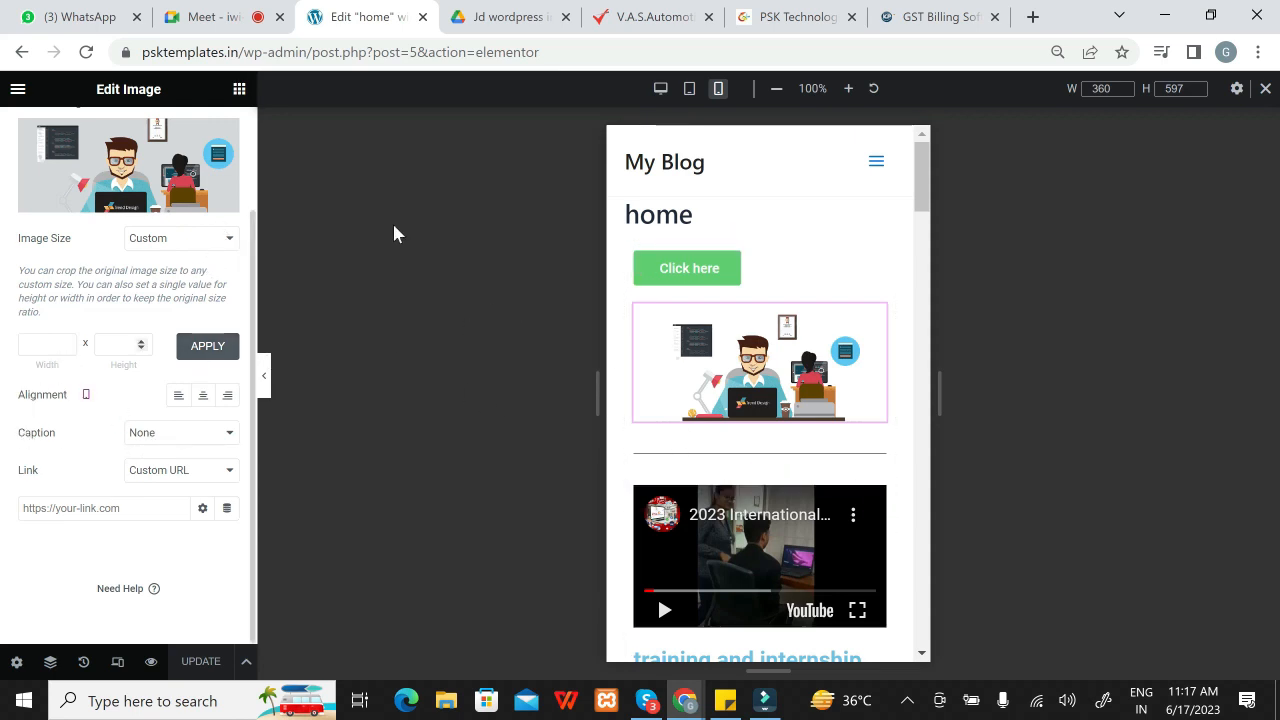
Step: Return to the desktop view and delete the Facebook icon box below the red paragraph
left_click(658, 88)
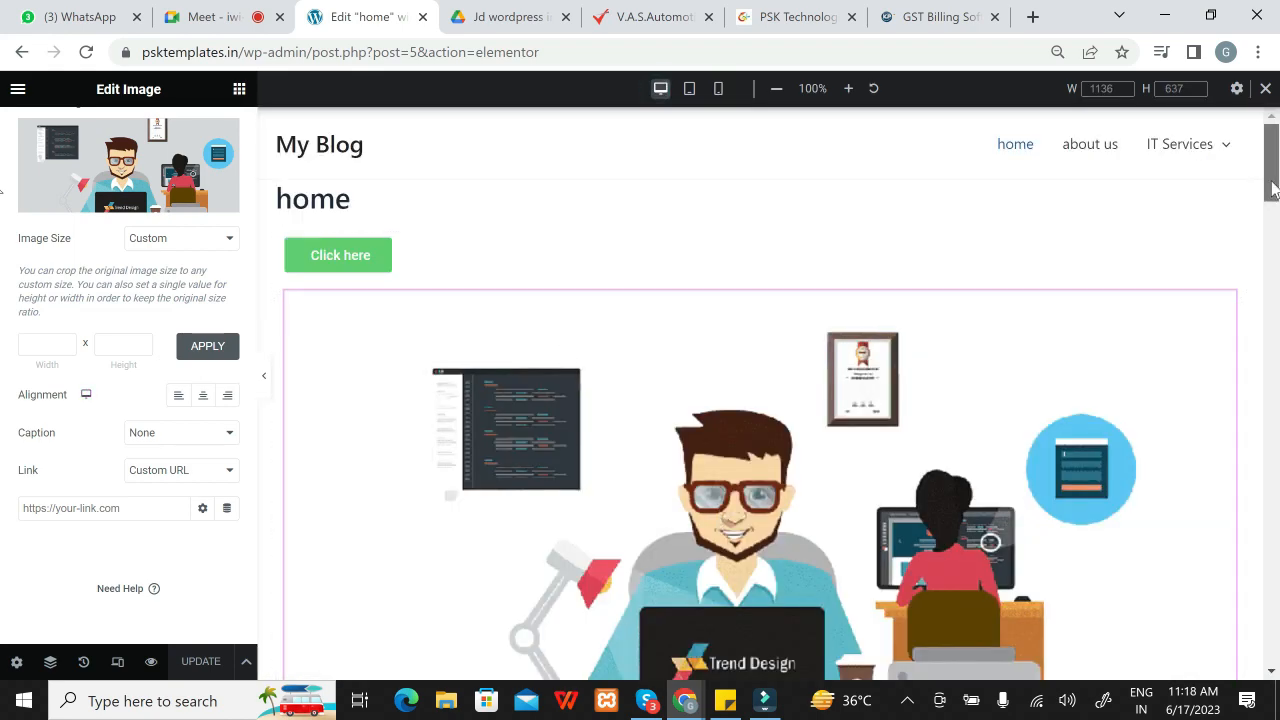
left_click_drag(1268, 190, 1267, 285)
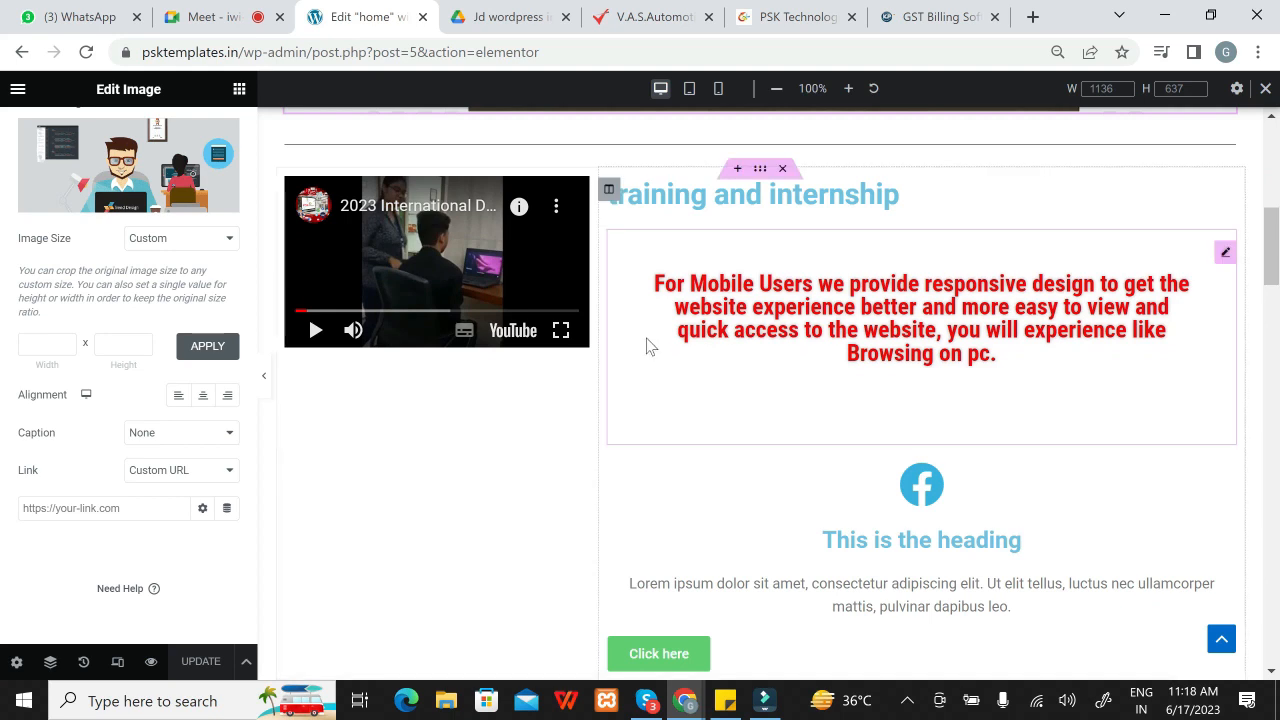
left_click(673, 386)
left_click(948, 502)
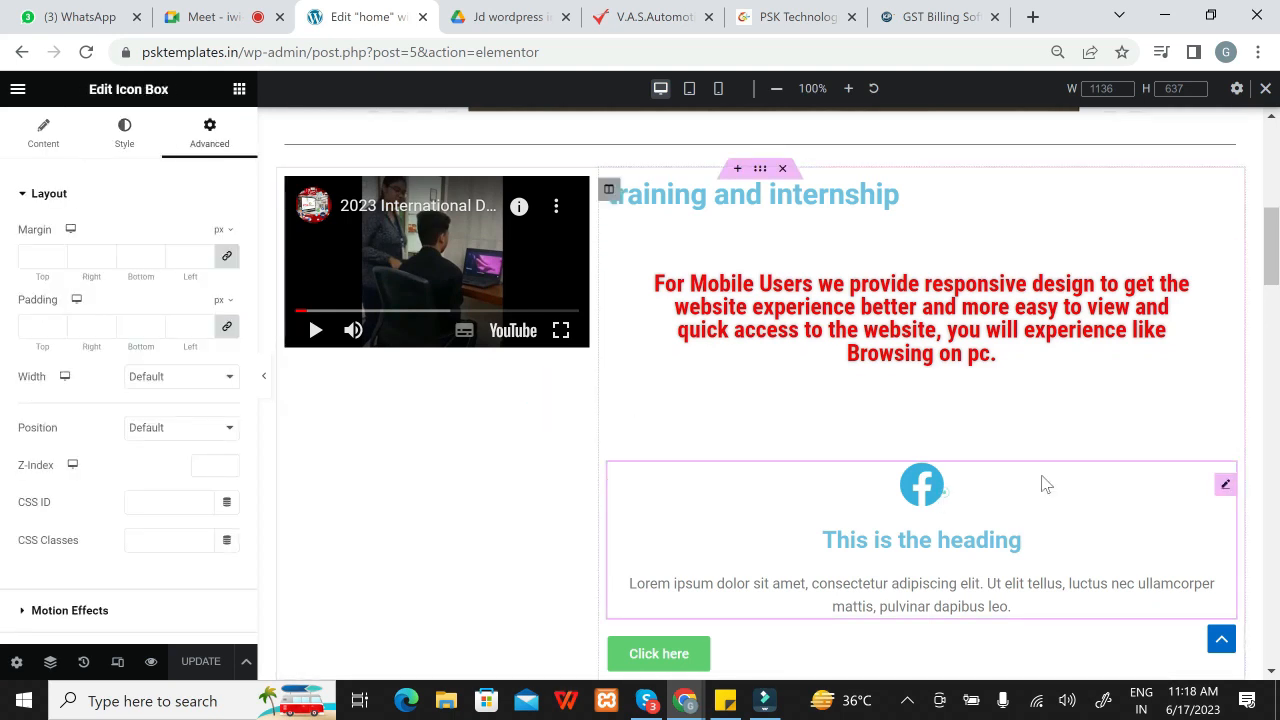
right_click(1223, 488)
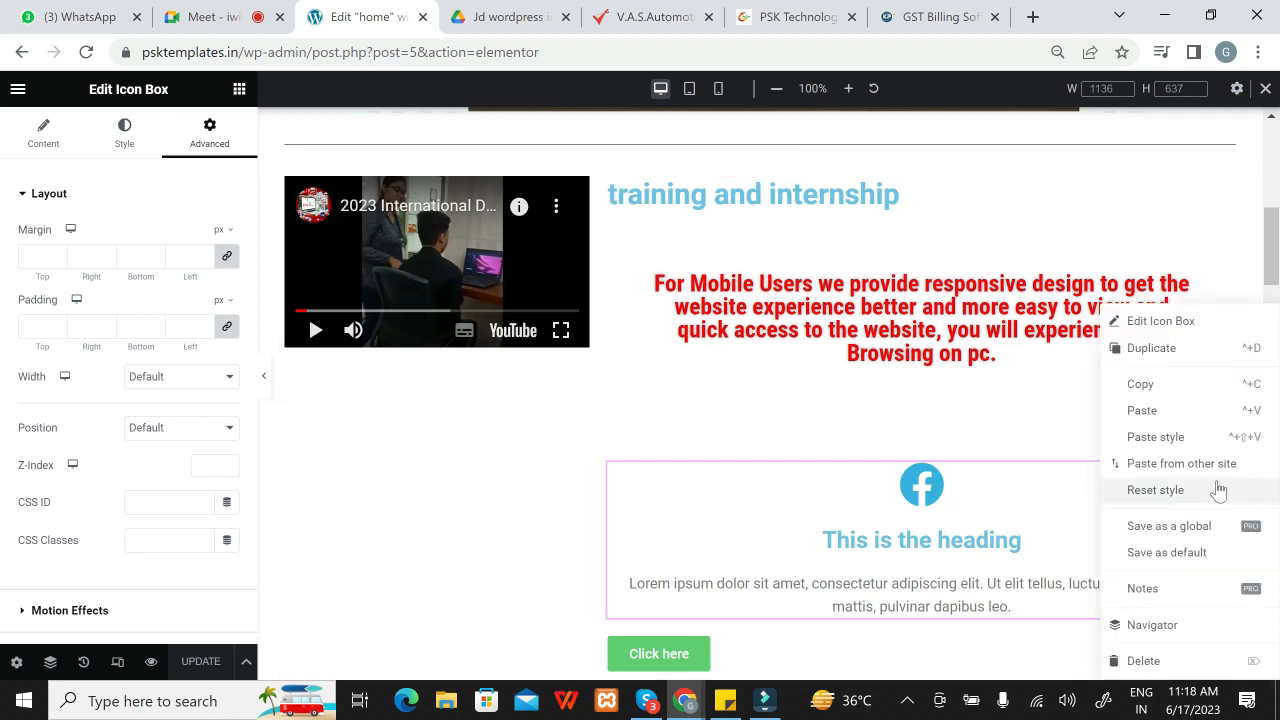
left_click(1141, 660)
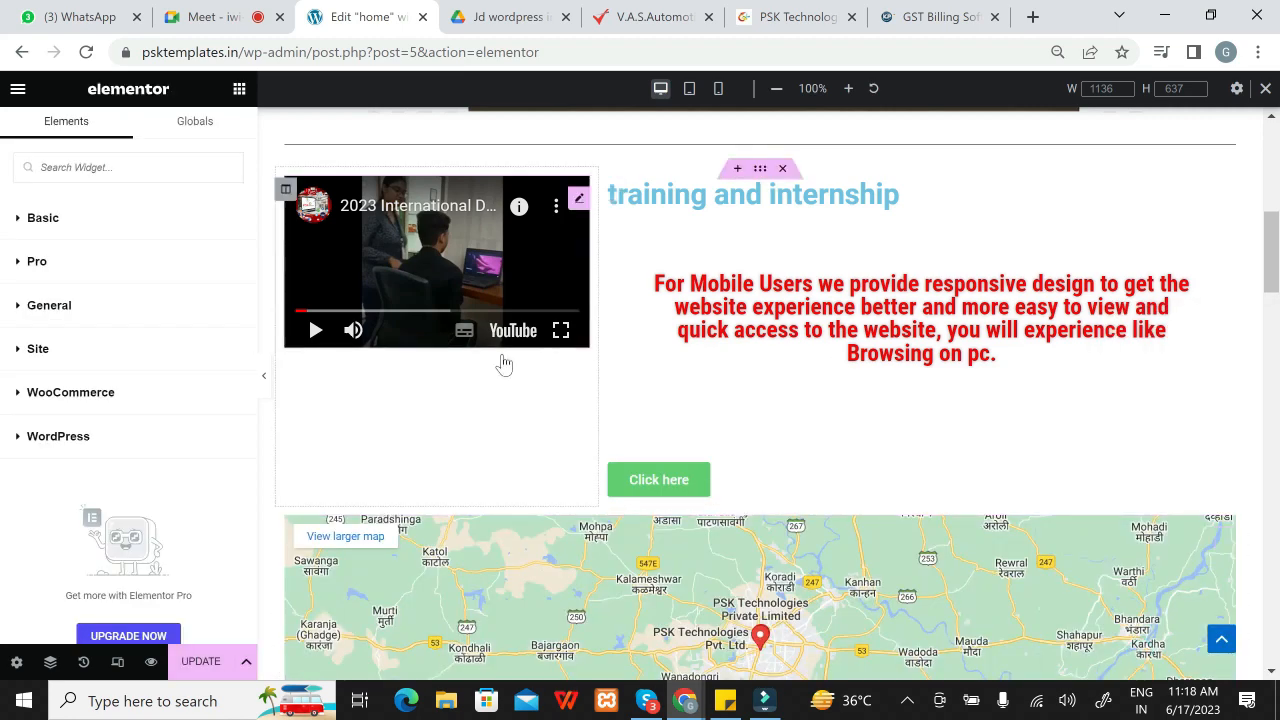
Step: Open the YouTube video widget's content settings and review its video options and Image Overlay section
left_click(40, 220)
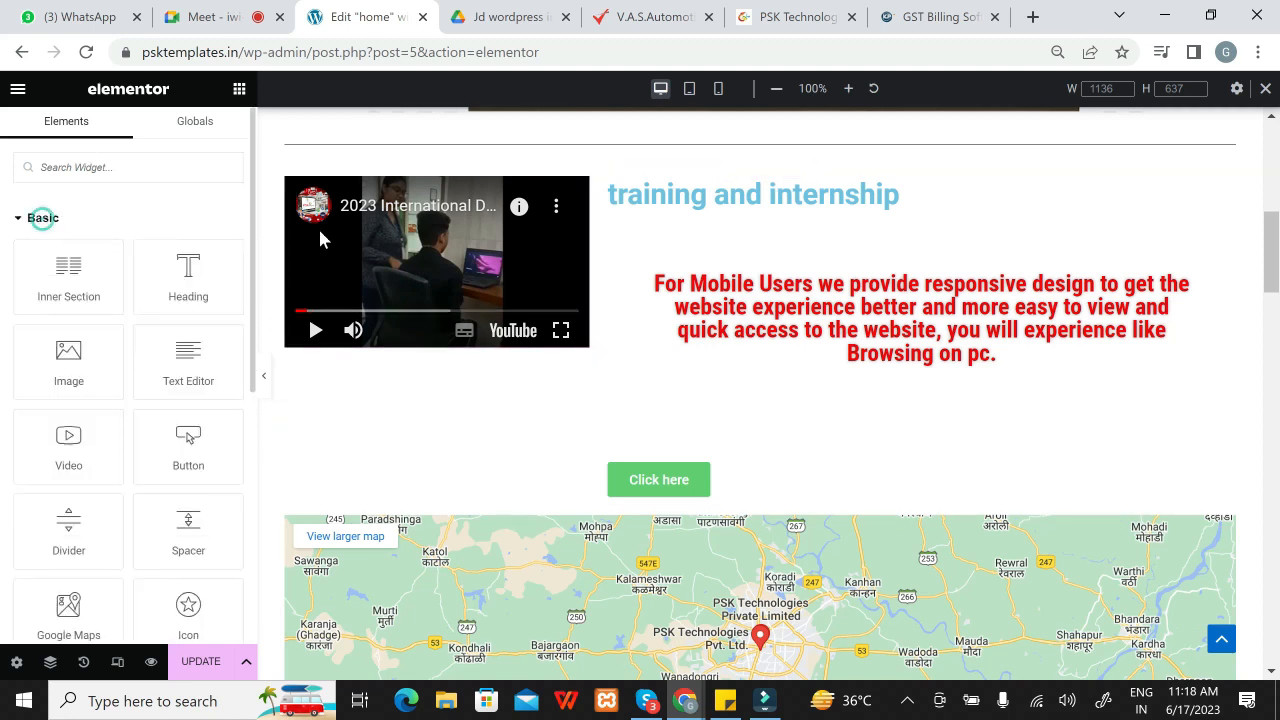
left_click(370, 236)
left_click(371, 242)
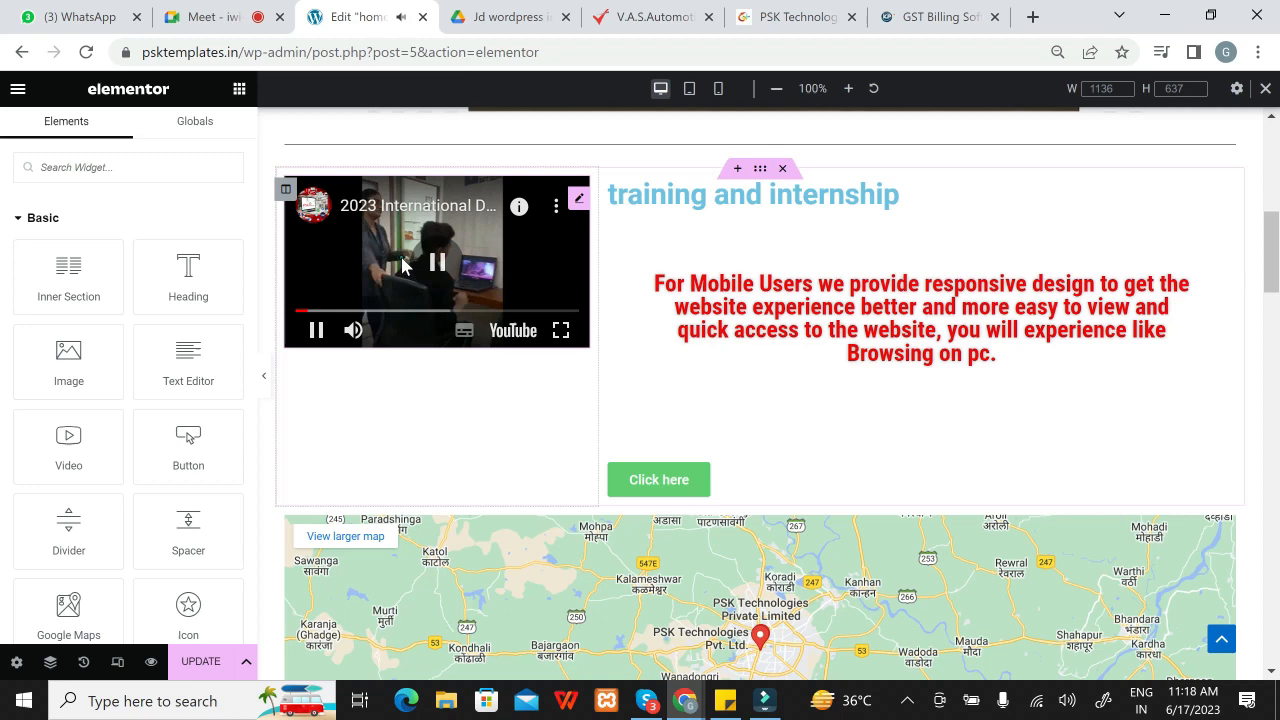
left_click(577, 200)
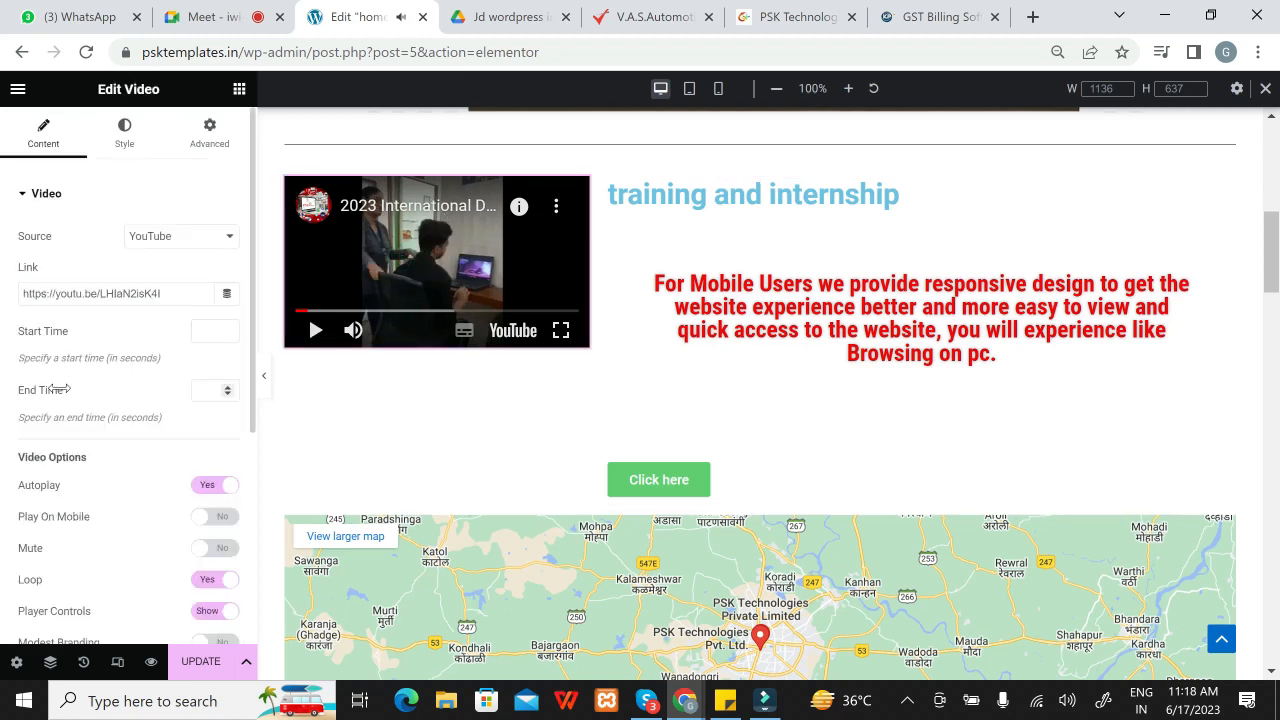
scroll(252, 268, "down", 3)
double_click(251, 262)
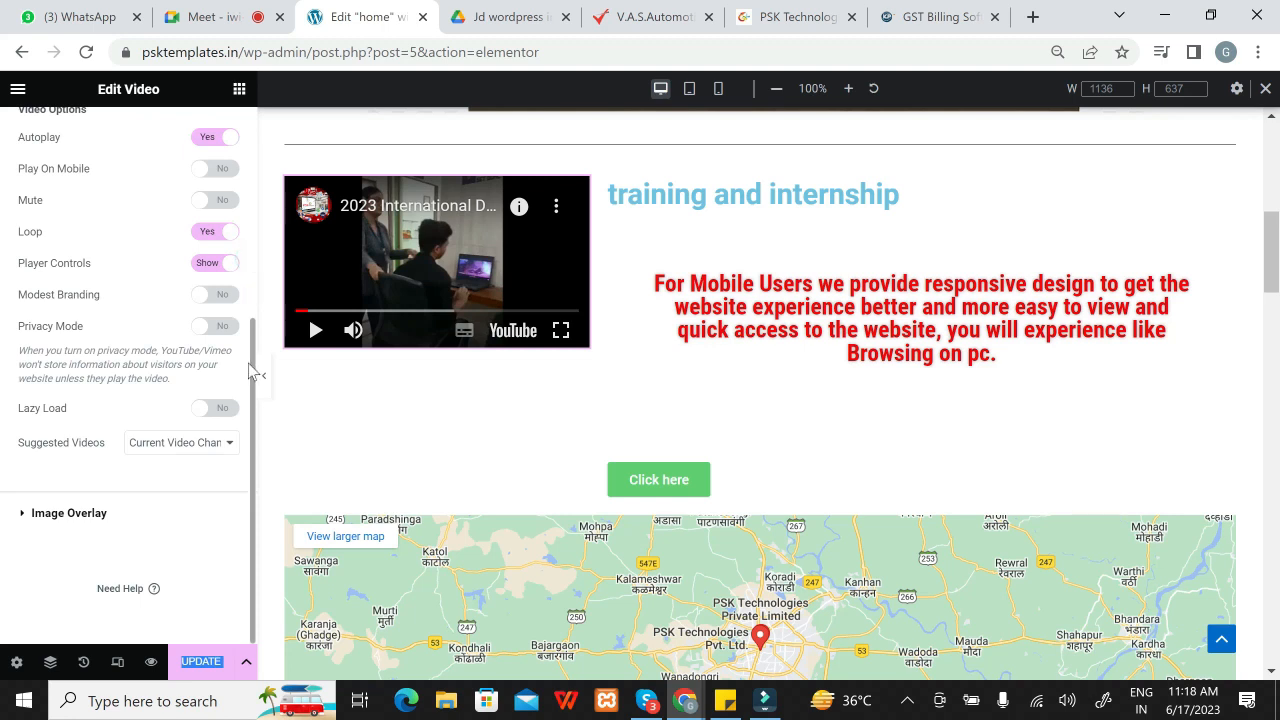
left_click(84, 515)
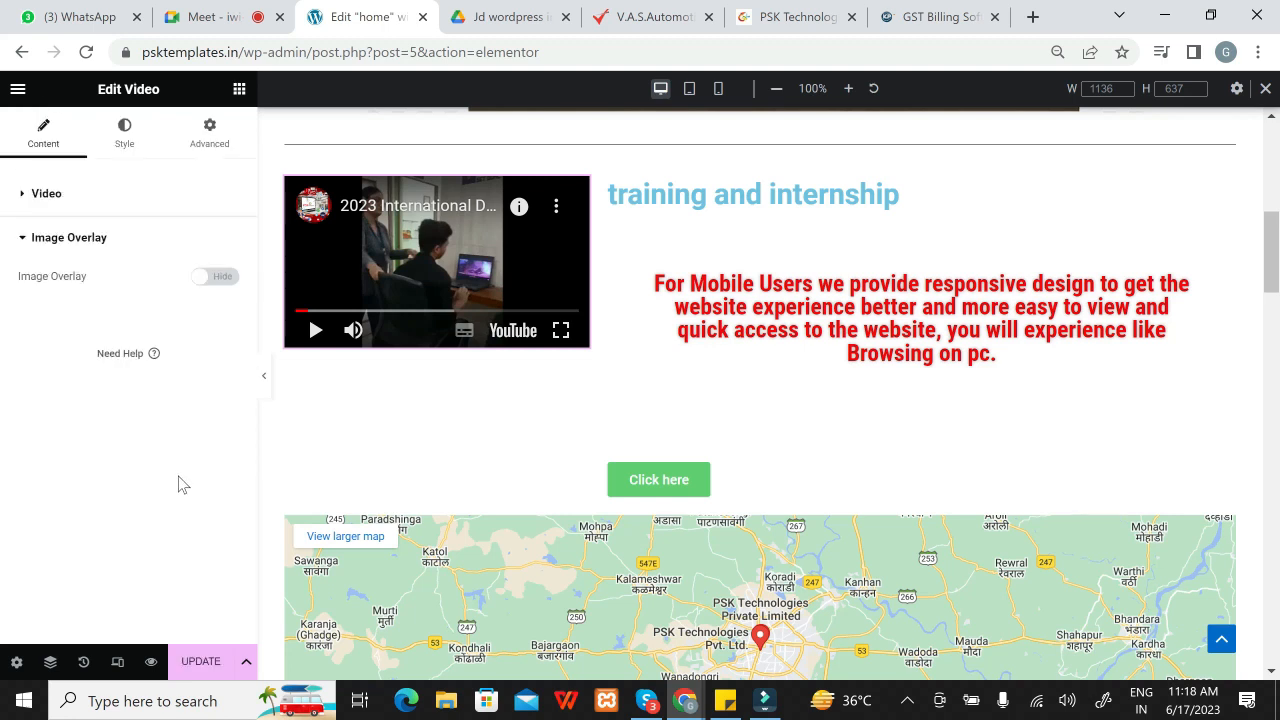
Step: Select the red paragraph and switch its Alignment setting to Tablet Portrait and on to Mobile Portrait
left_click(836, 252)
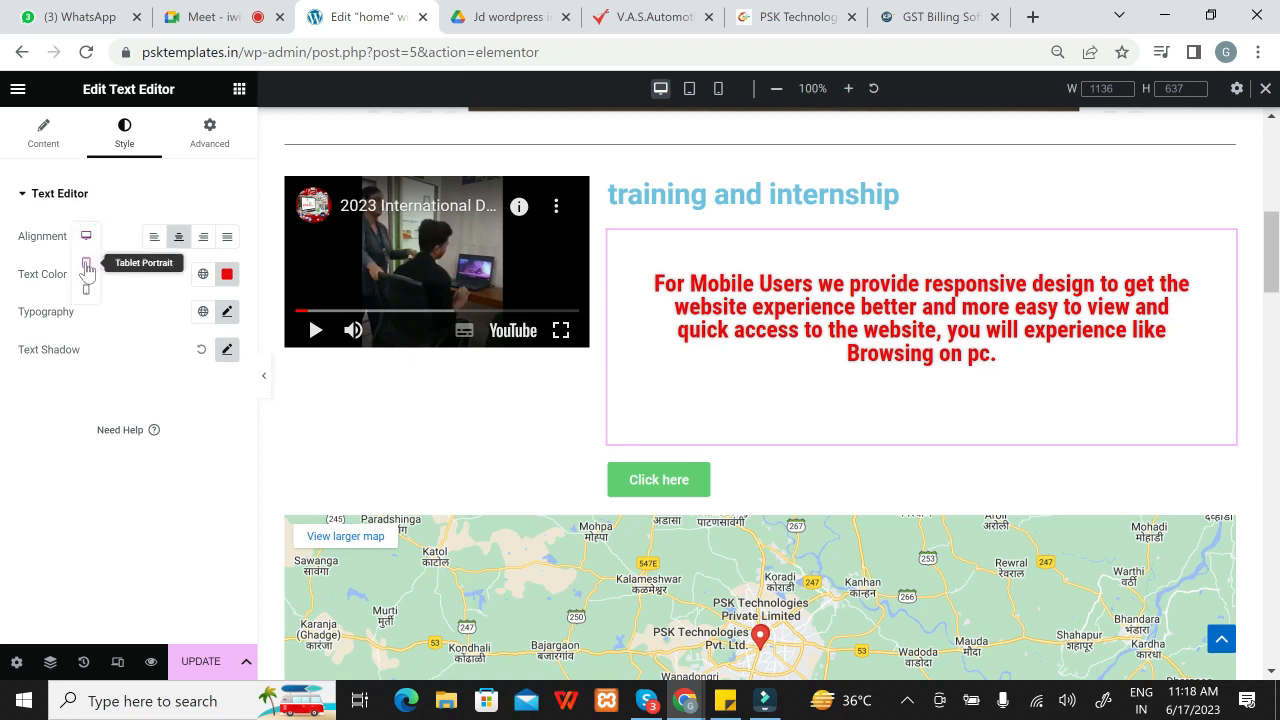
left_click(86, 261)
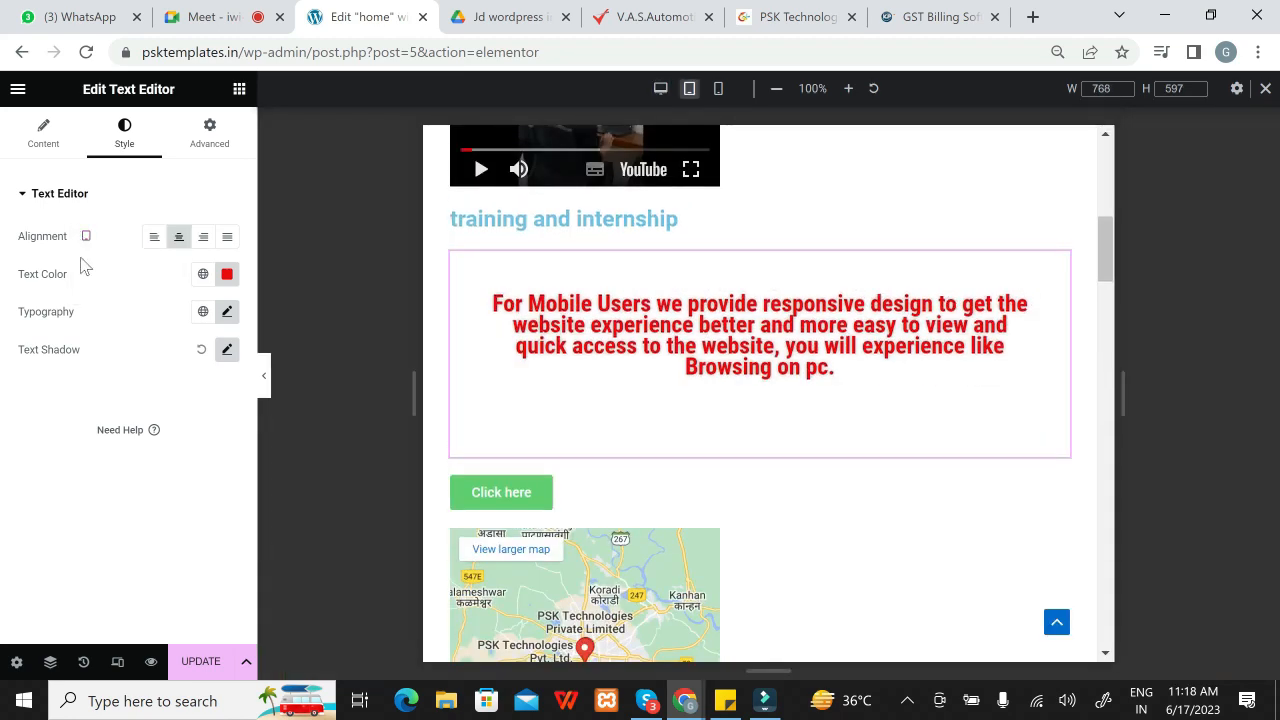
left_click(88, 237)
left_click(87, 290)
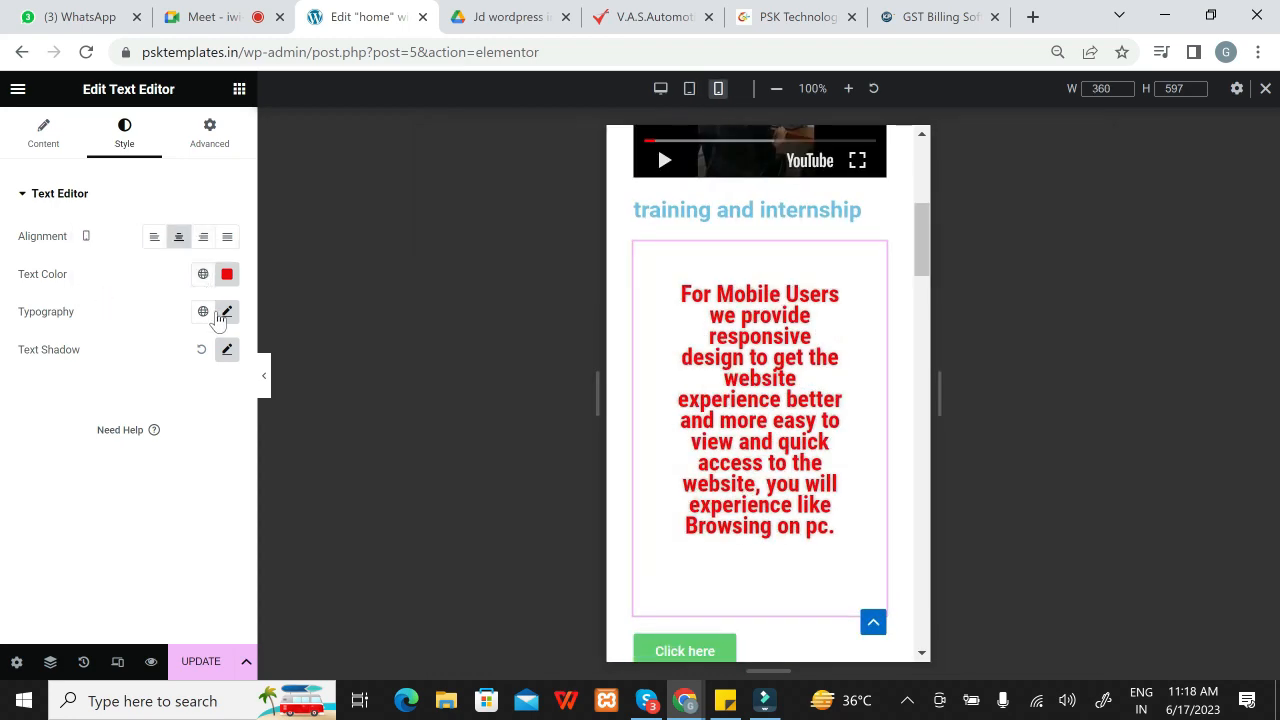
Step: Set the red paragraph's typography size for Mobile Portrait to 16 px
left_click(225, 313)
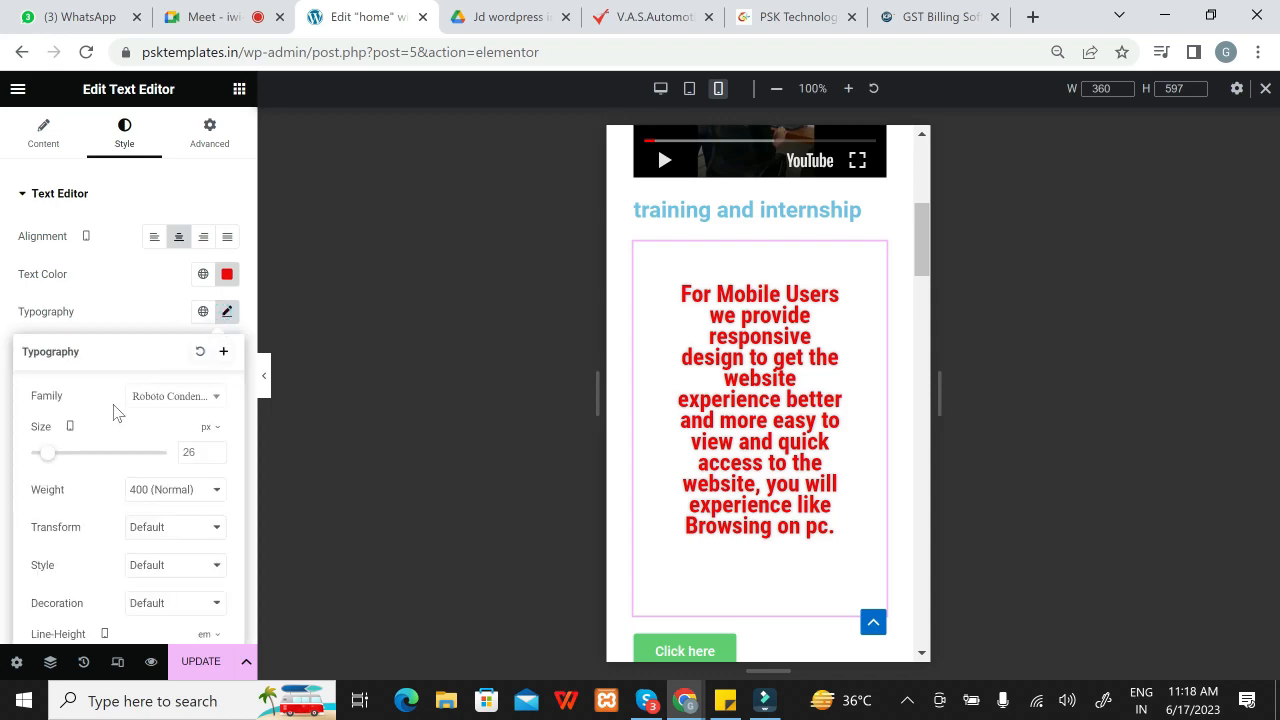
left_click_drag(46, 457, 40, 461)
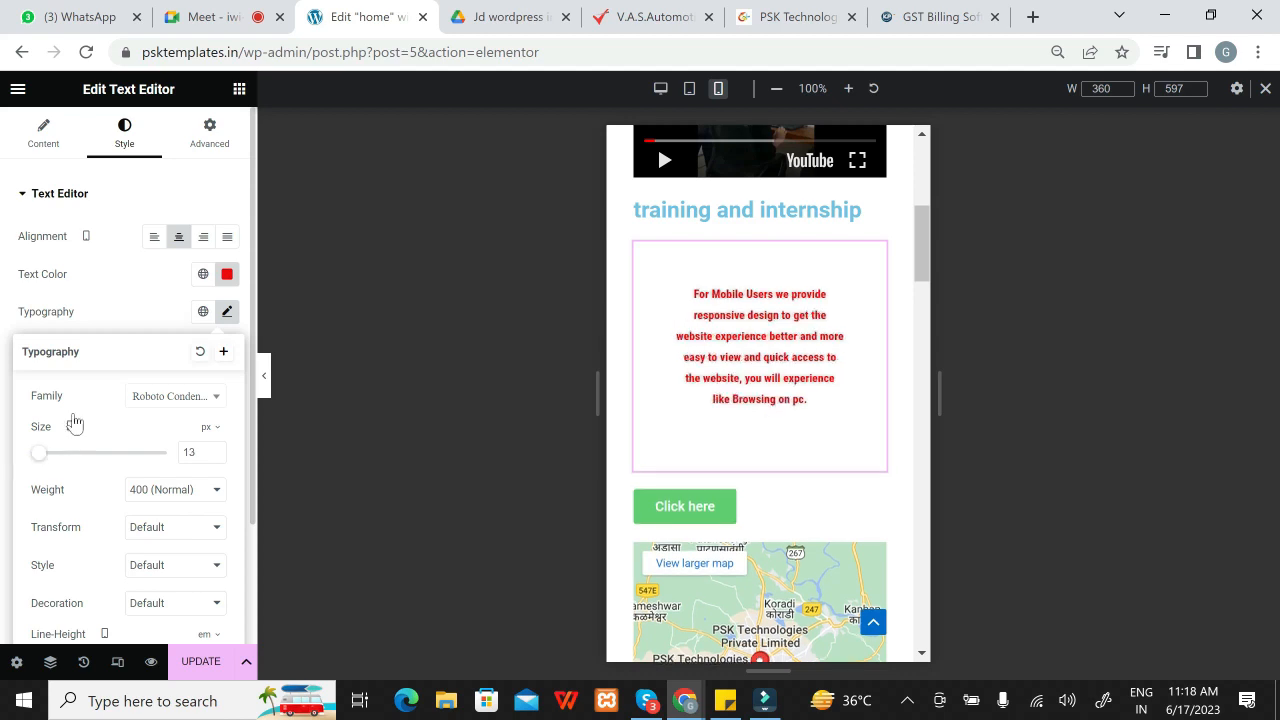
left_click(178, 240)
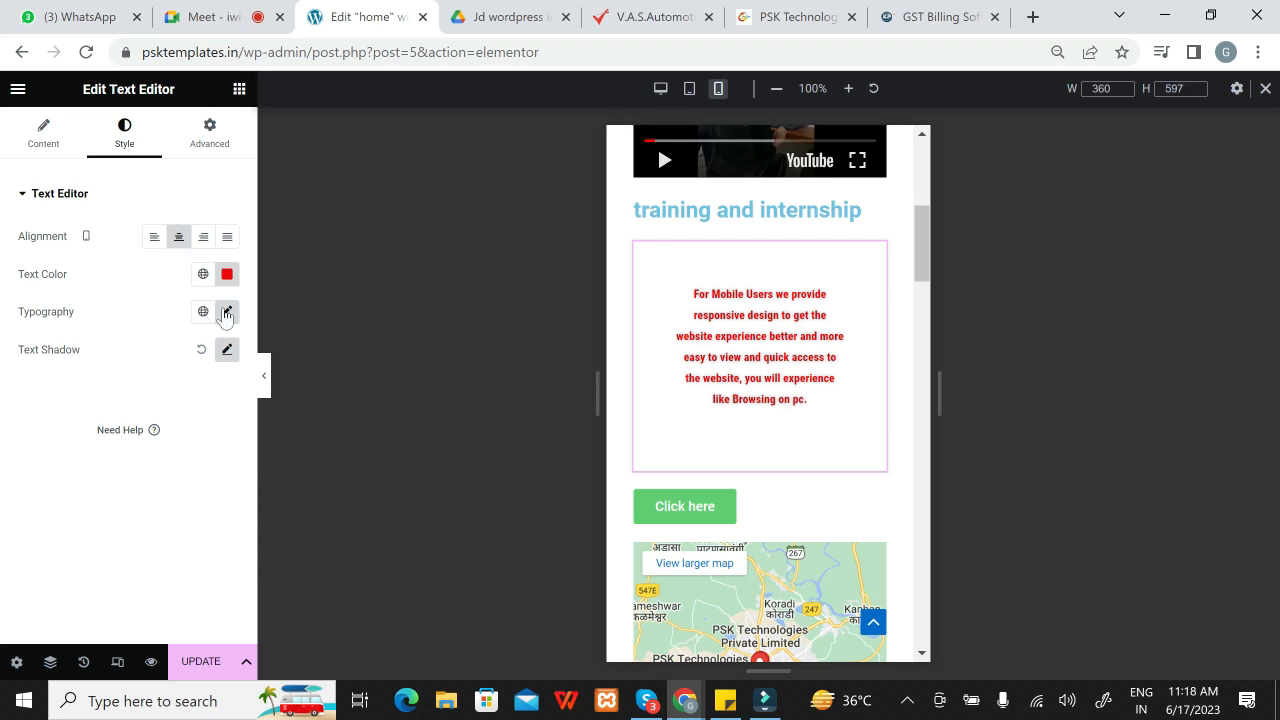
left_click(227, 311)
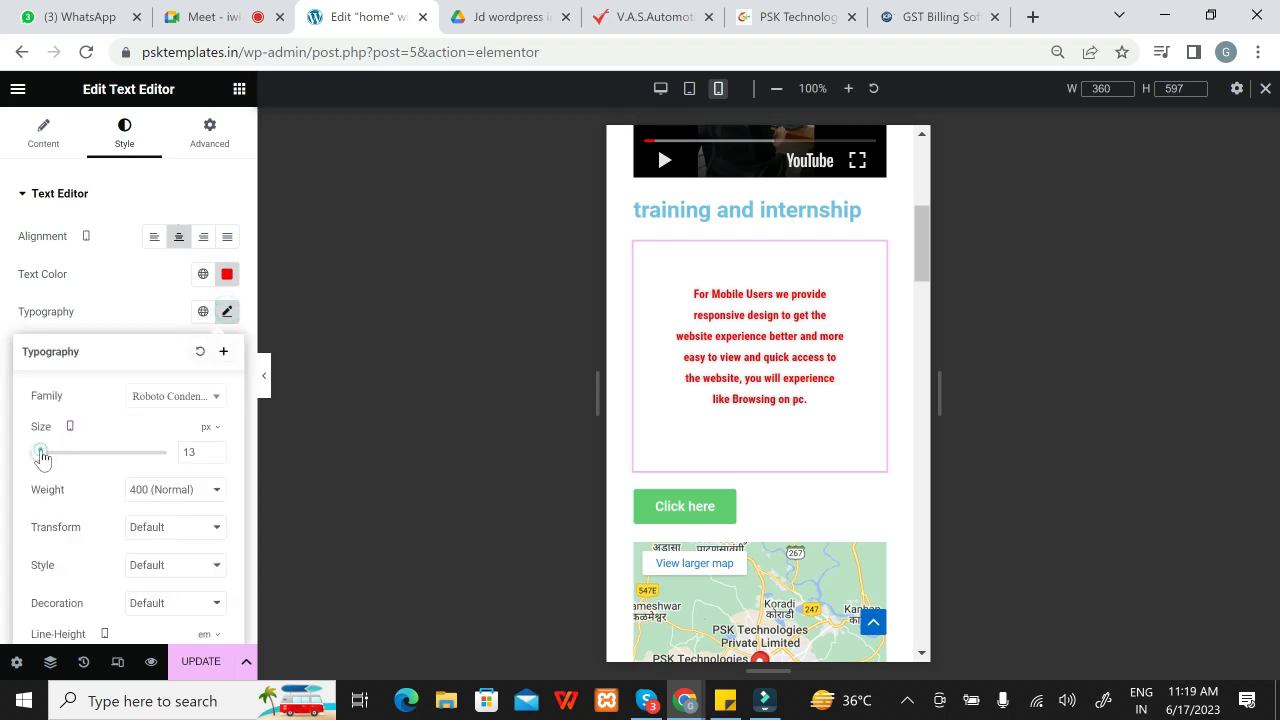
left_click_drag(42, 457, 44, 458)
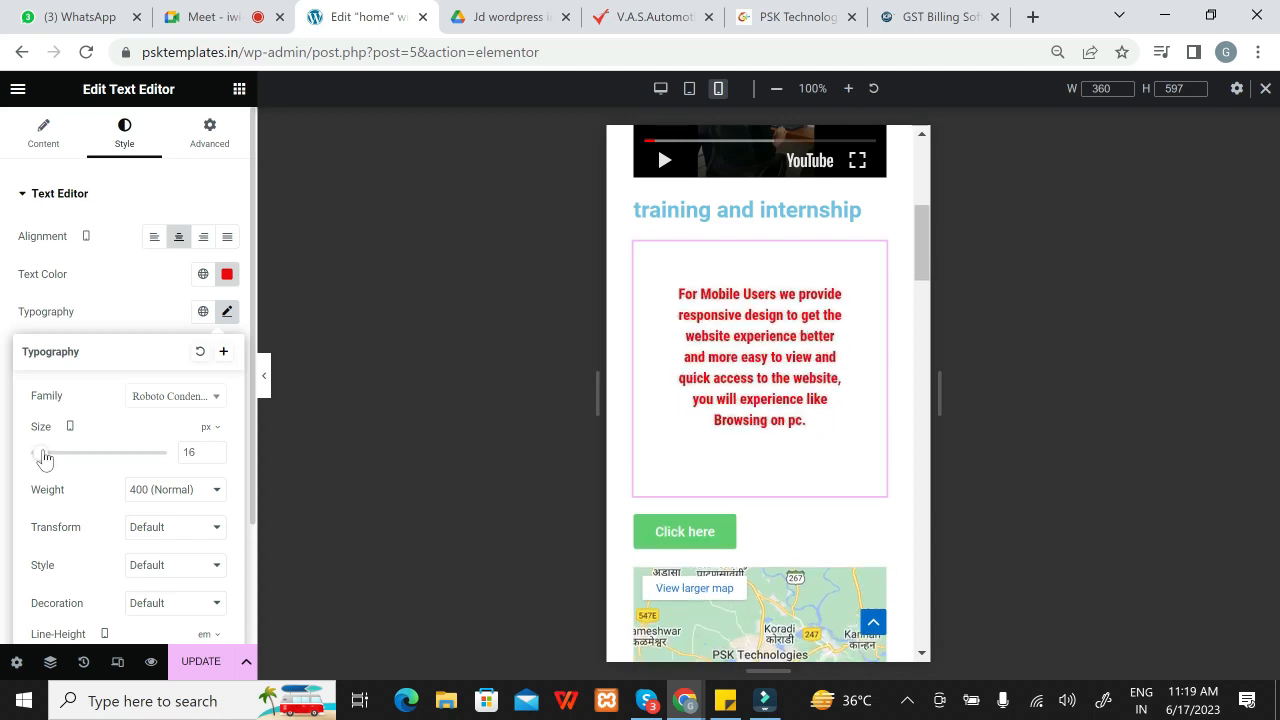
left_click(394, 431)
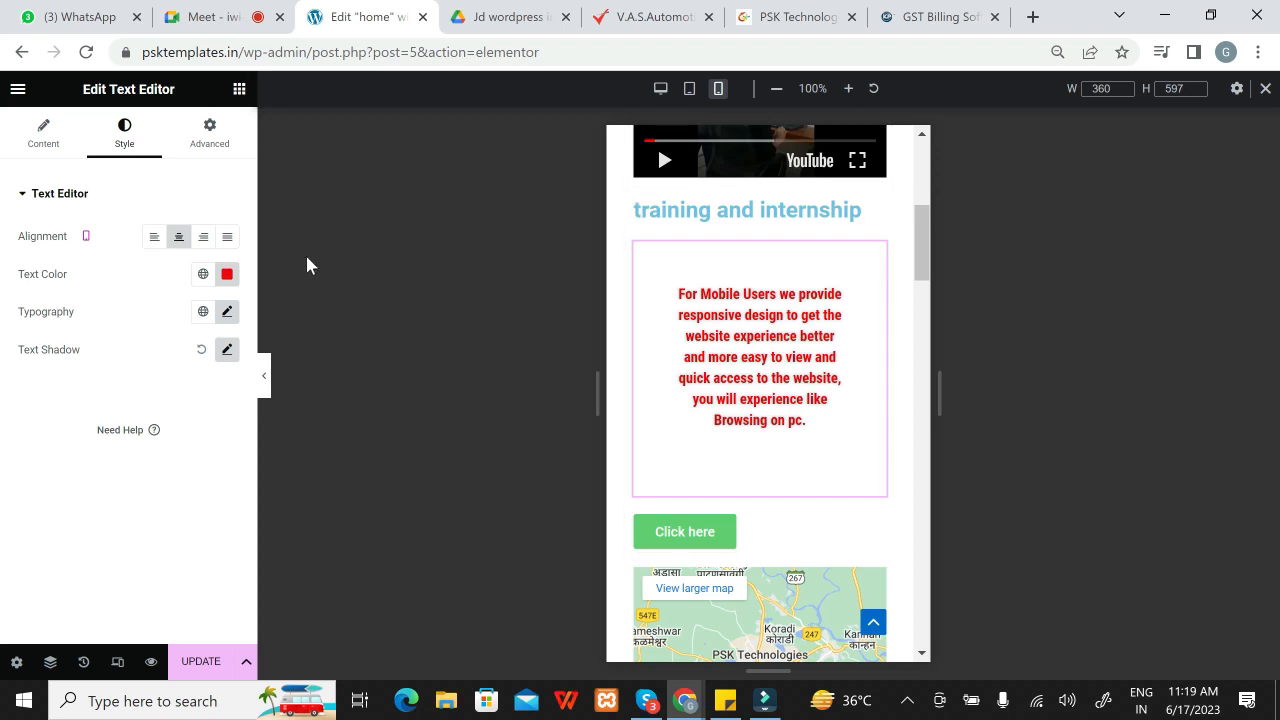
Step: Compare the page down to the map sections in the desktop and Tablet Portrait views
left_click(660, 88)
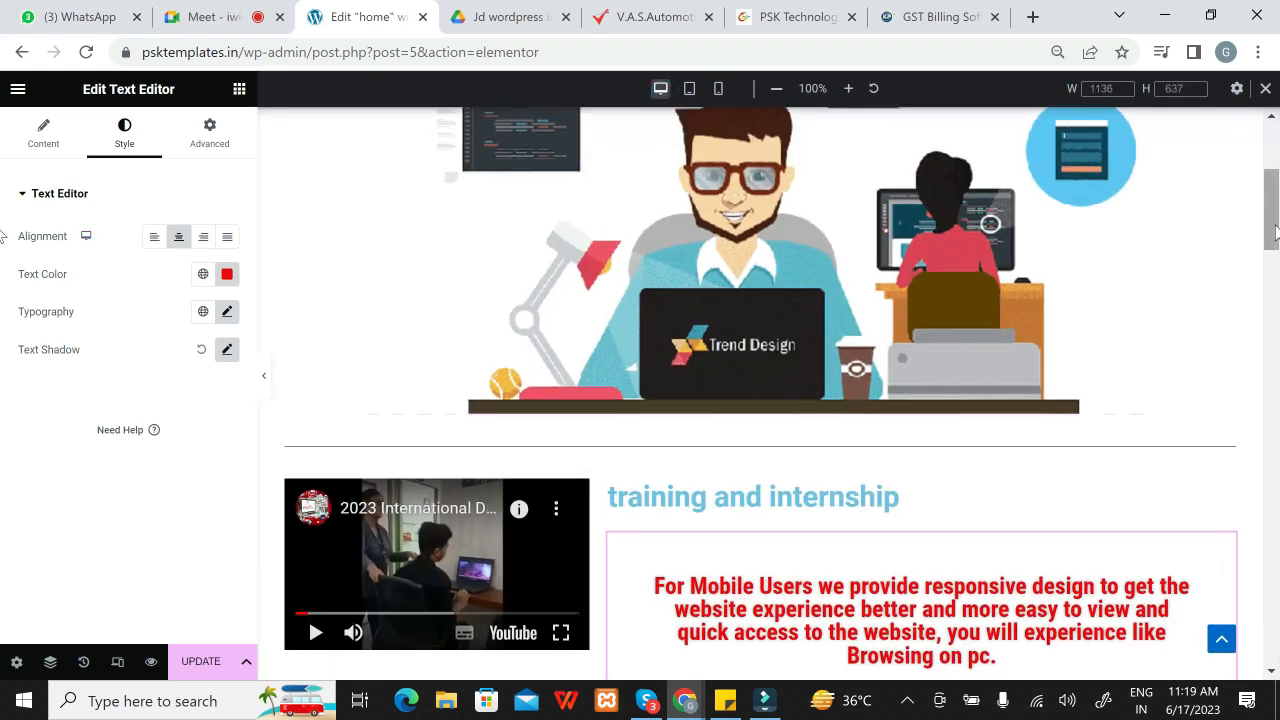
left_click_drag(1275, 232, 1273, 322)
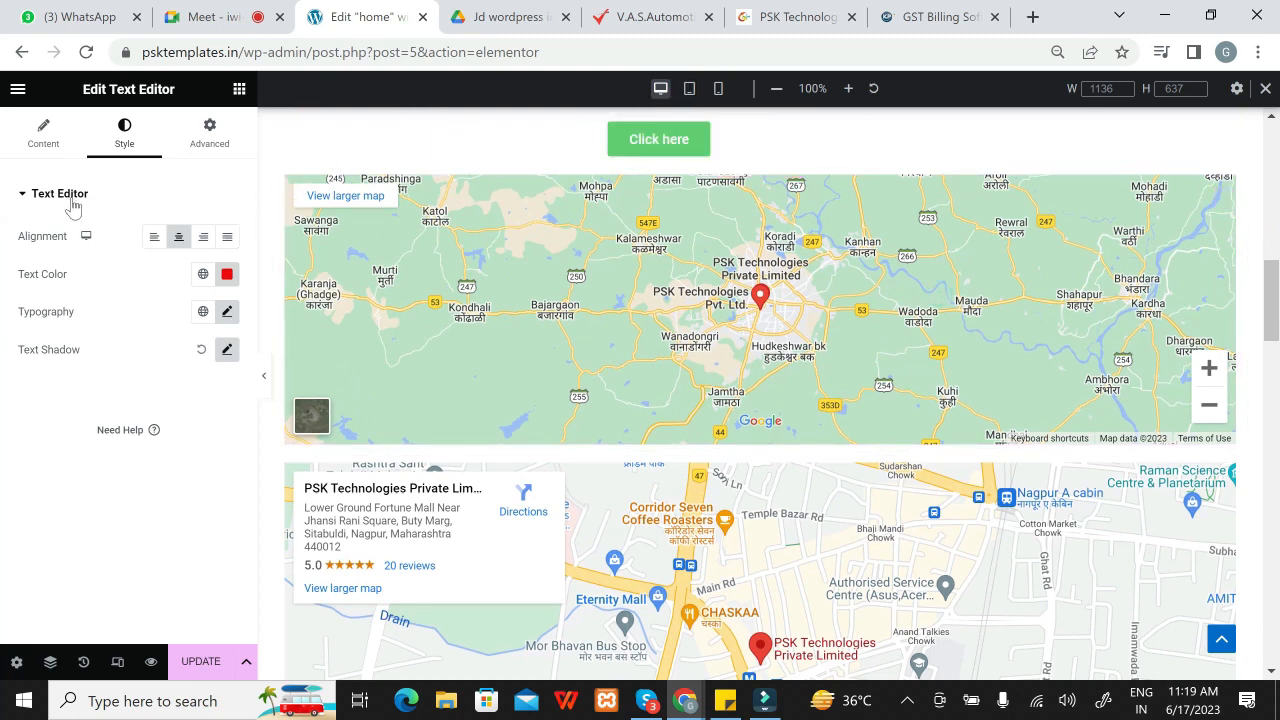
left_click(86, 260)
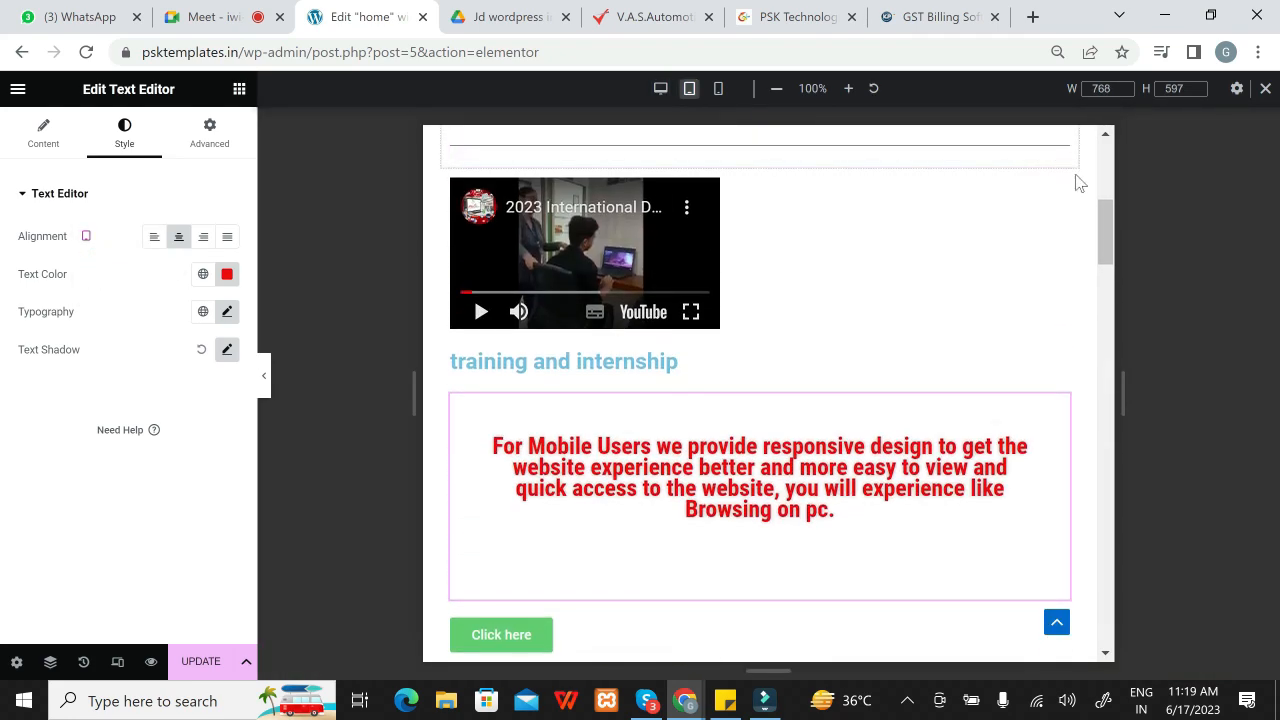
left_click_drag(1105, 210, 1108, 277)
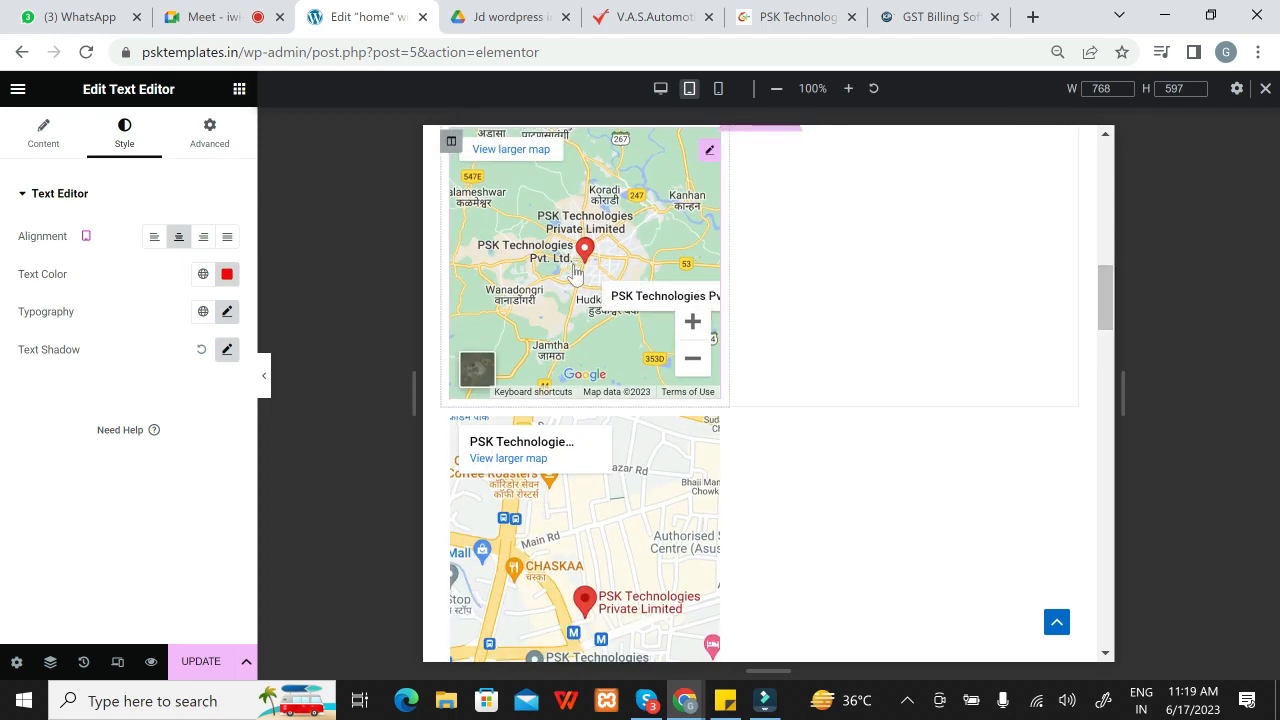
Step: Look through the red paragraph's content and style settings in the tablet view
left_click(43, 133)
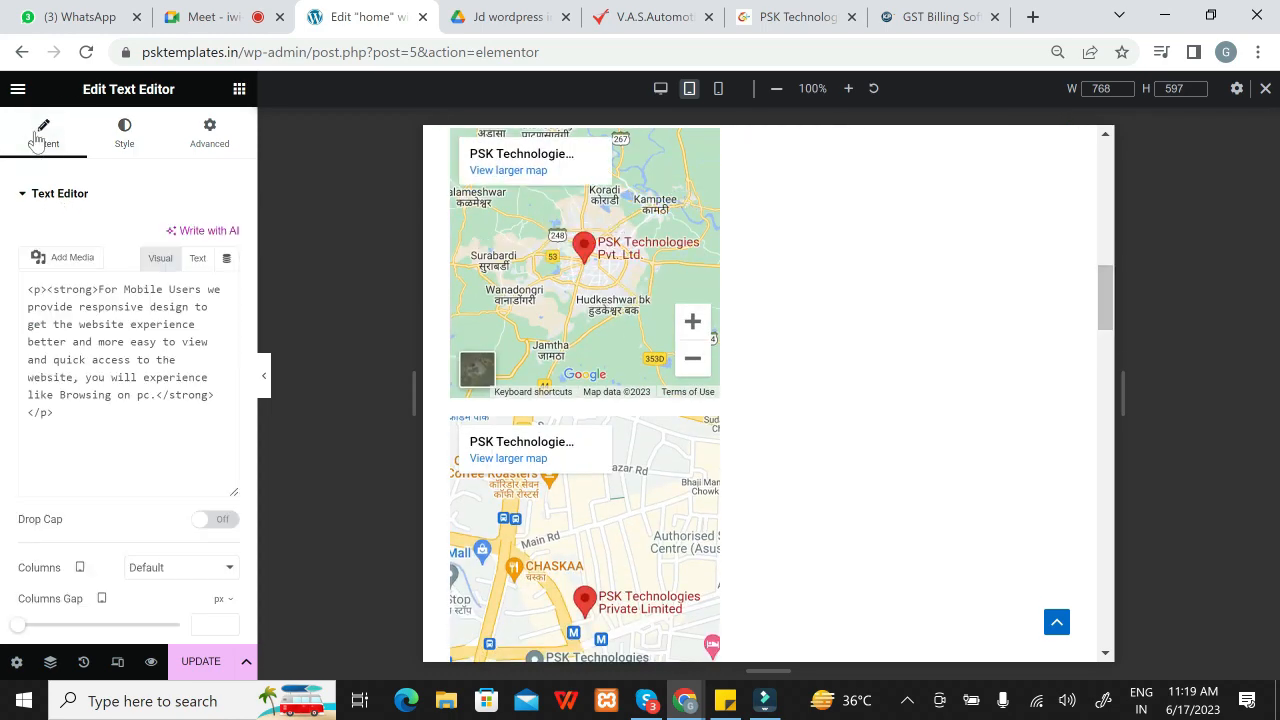
left_click(124, 136)
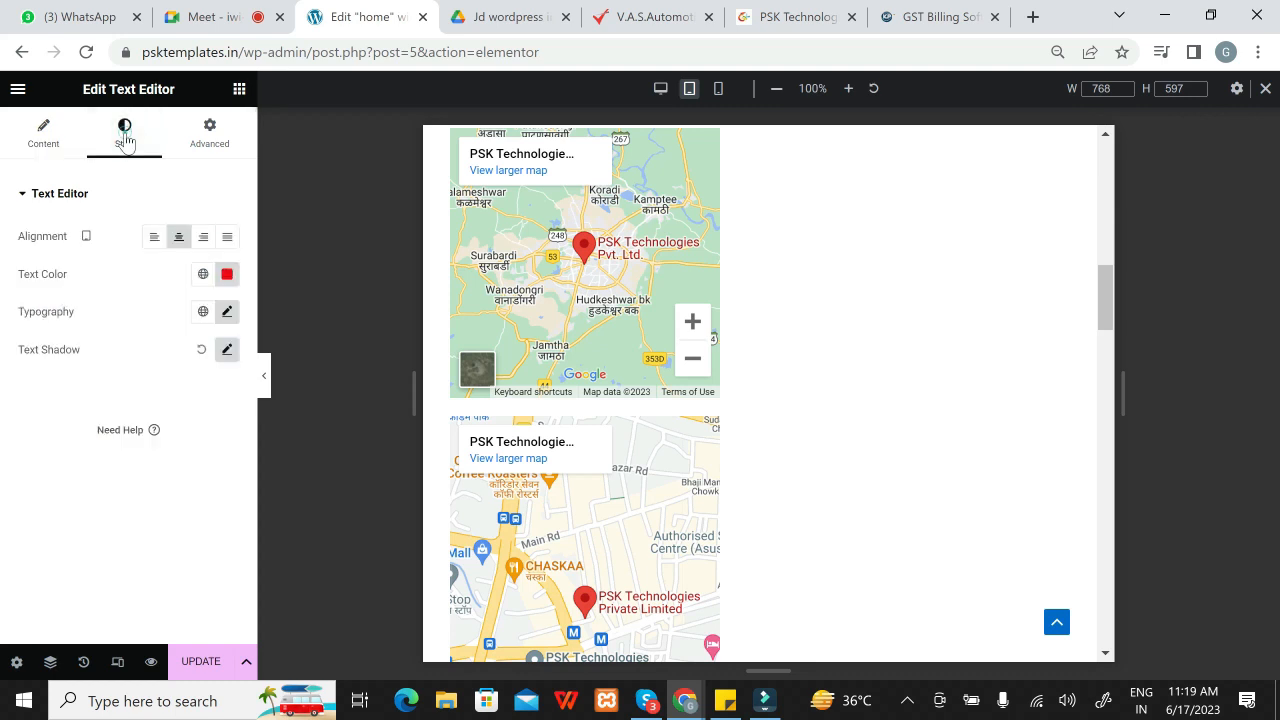
left_click(45, 140)
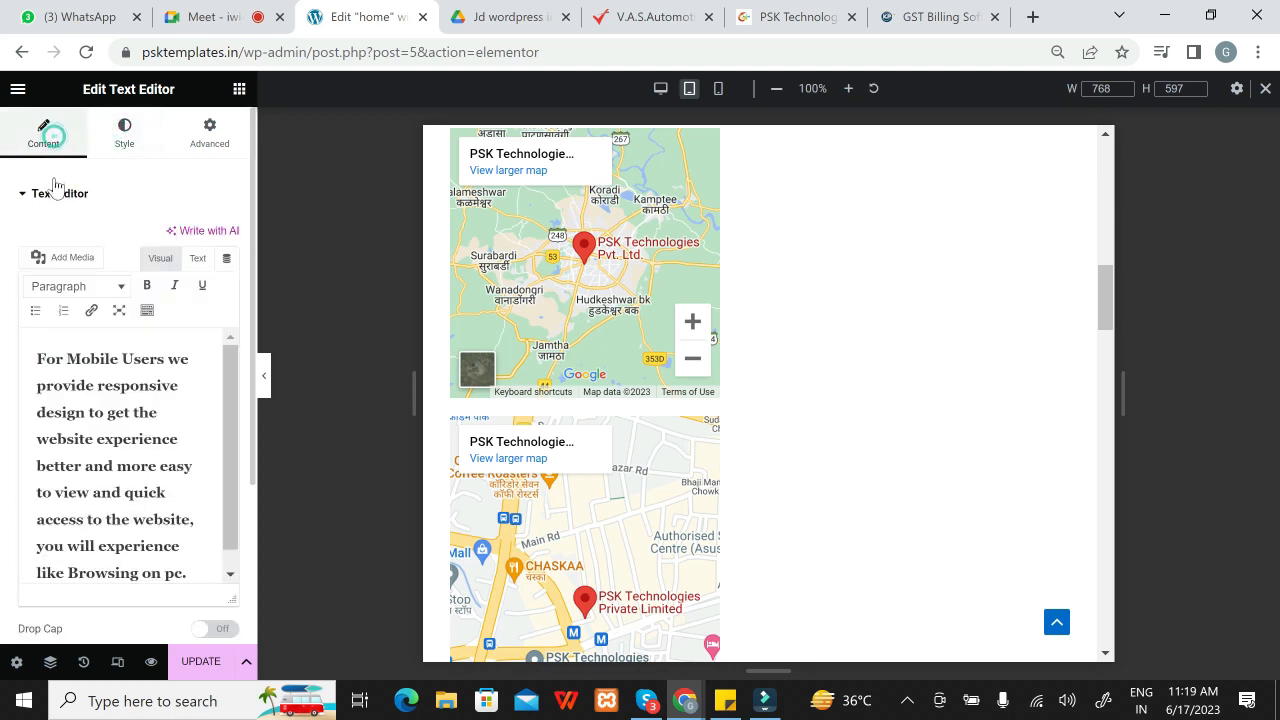
left_click(50, 207)
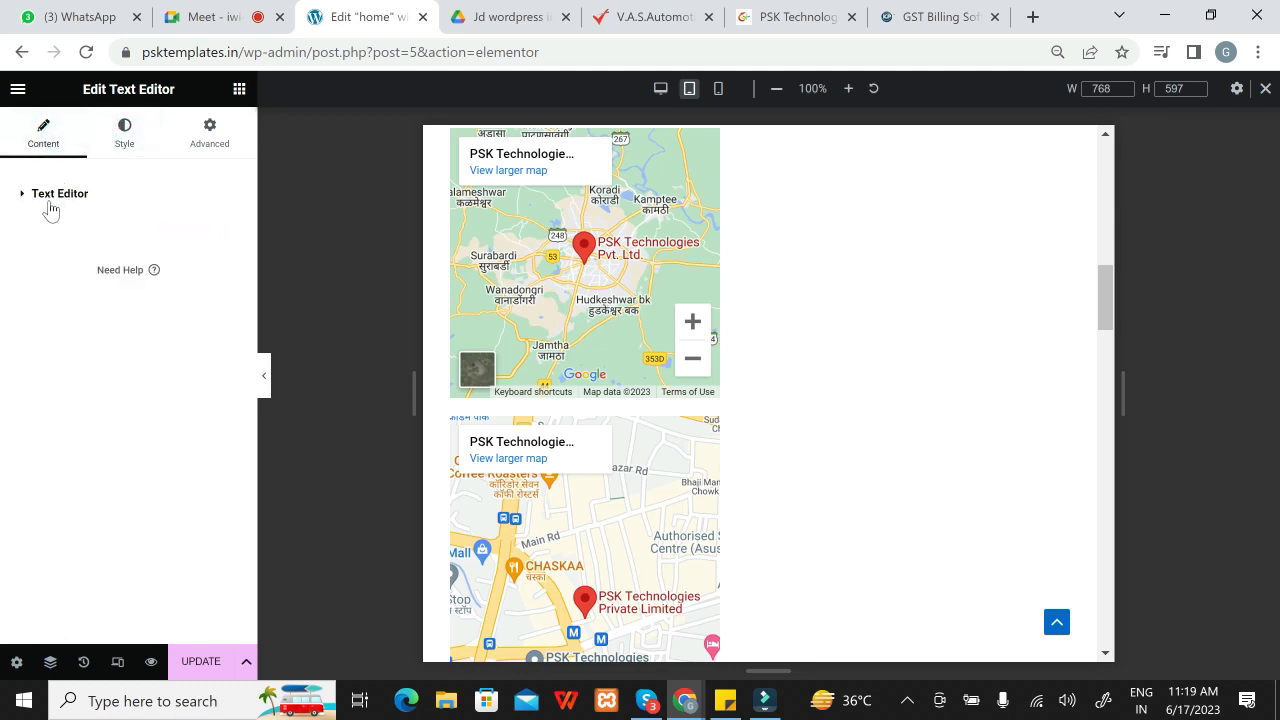
left_click(125, 134)
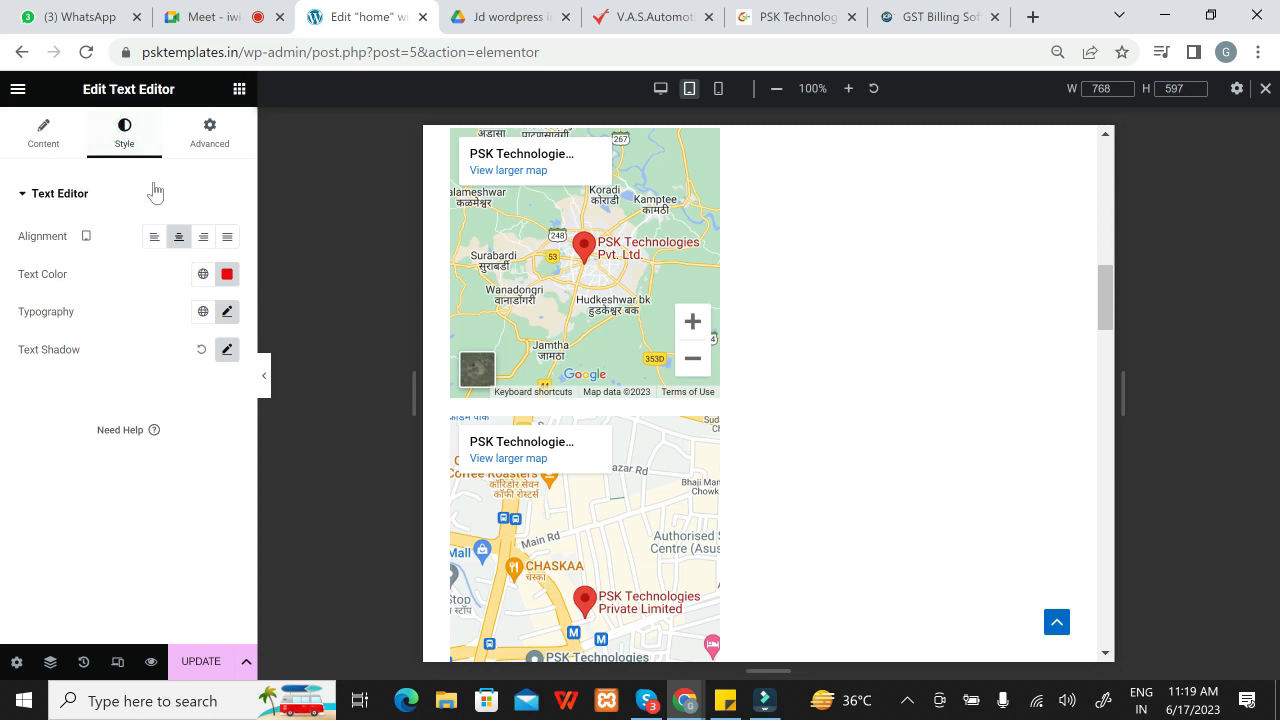
Step: Set the red paragraph's typography size for Tablet Portrait to 1 px
left_click(227, 312)
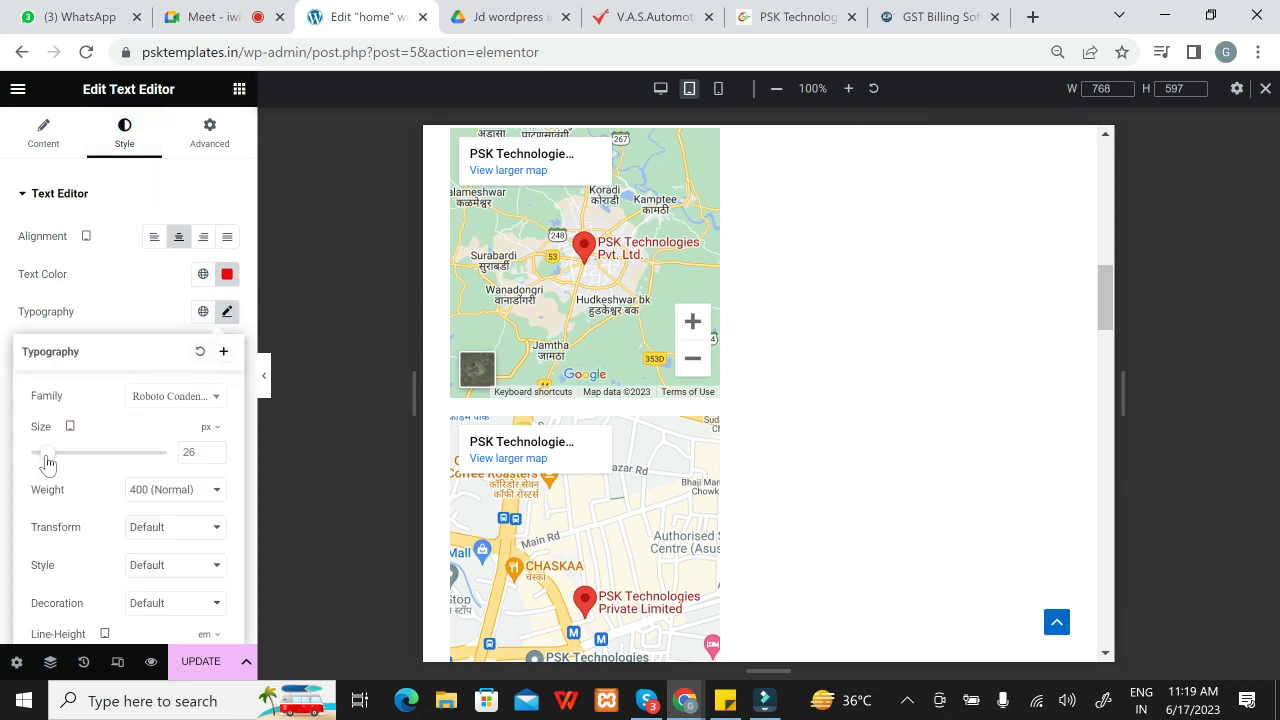
left_click_drag(47, 462, 112, 458)
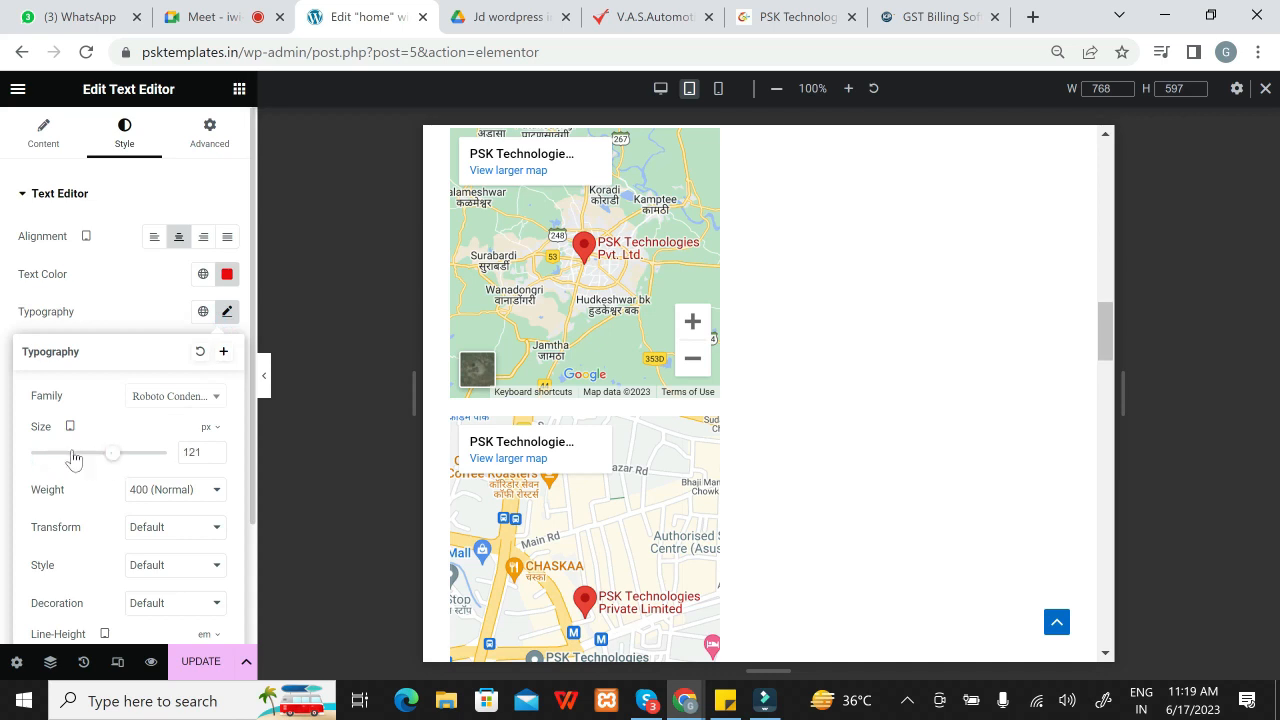
left_click(31, 453)
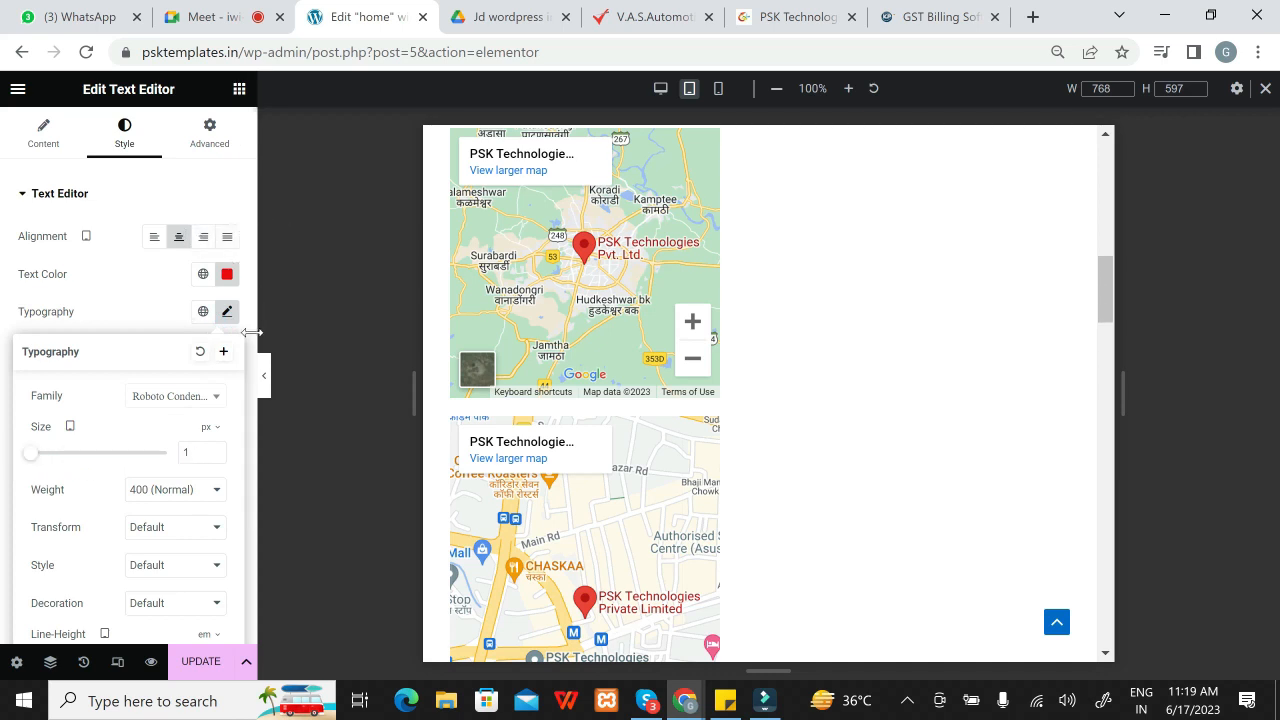
left_click_drag(252, 357, 253, 524)
left_click(250, 530)
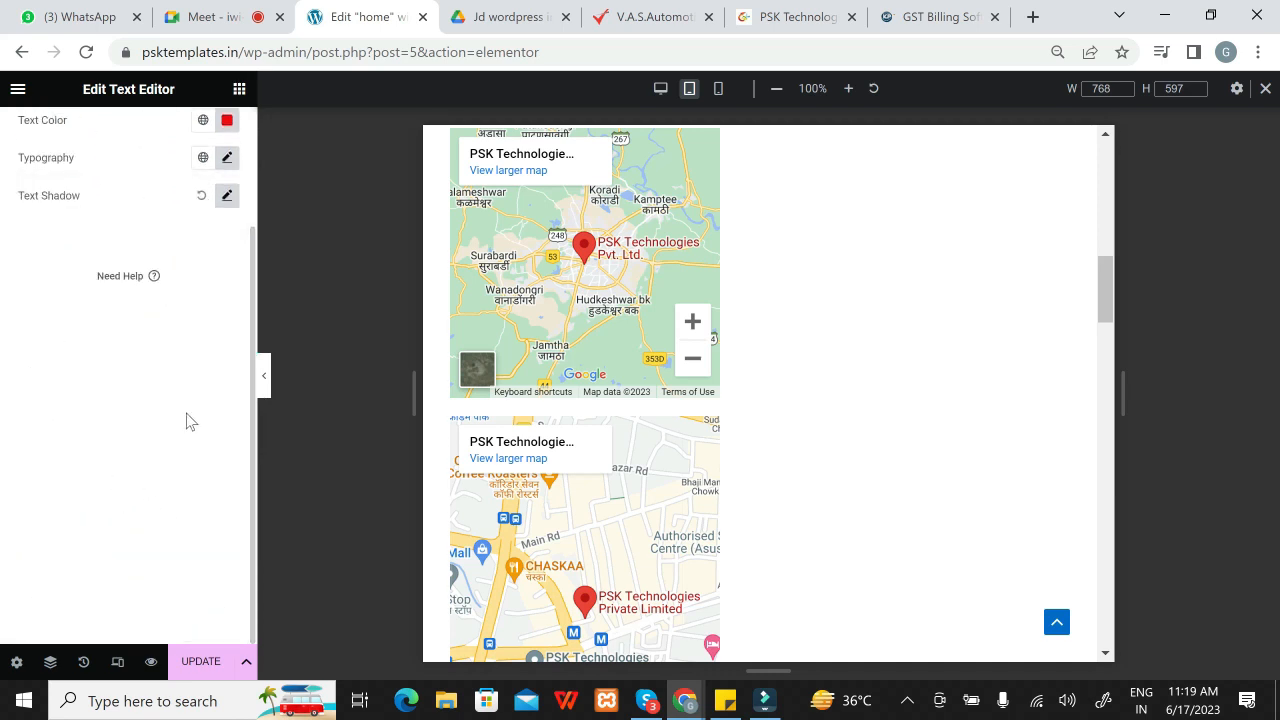
Step: Increase the line height and reduce the letter spacing in the red paragraph's tablet typography
left_click(227, 157)
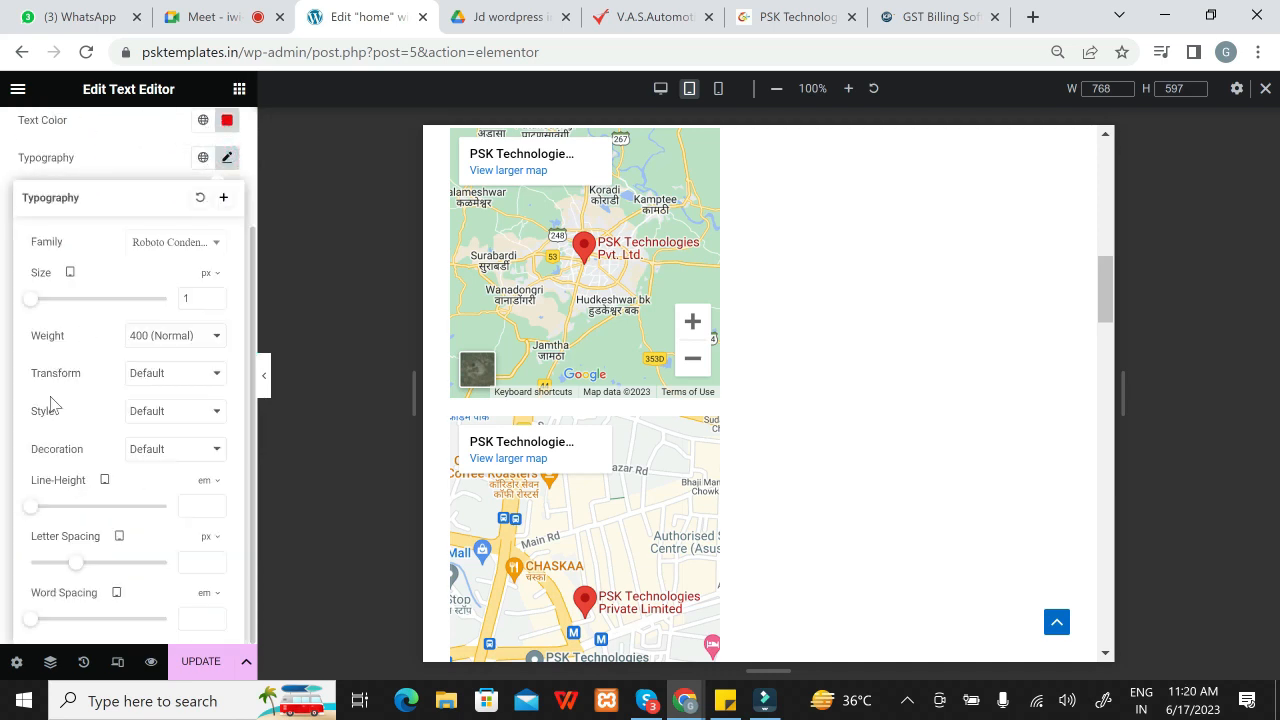
left_click_drag(30, 507, 71, 505)
mouse_move(77, 564)
left_mouse_down()
mouse_move(117, 566)
mouse_move(54, 563)
left_mouse_up()
left_click(145, 183)
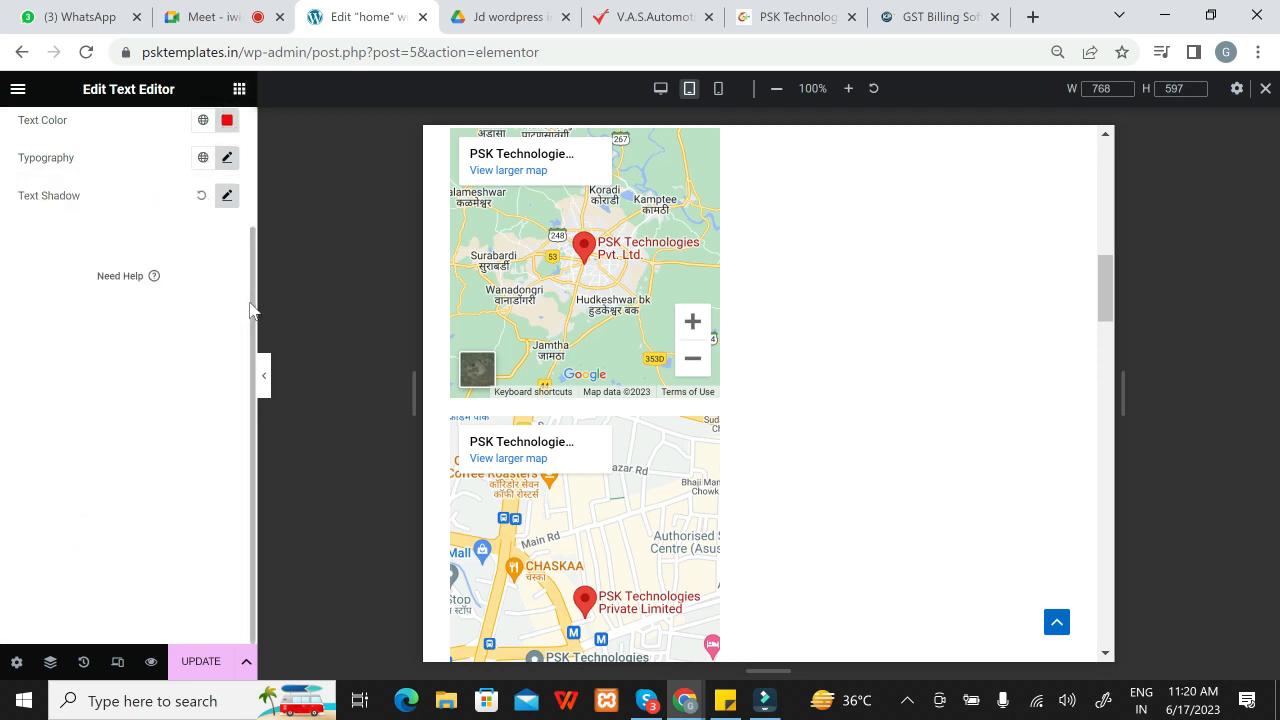
left_click_drag(254, 309, 279, 180)
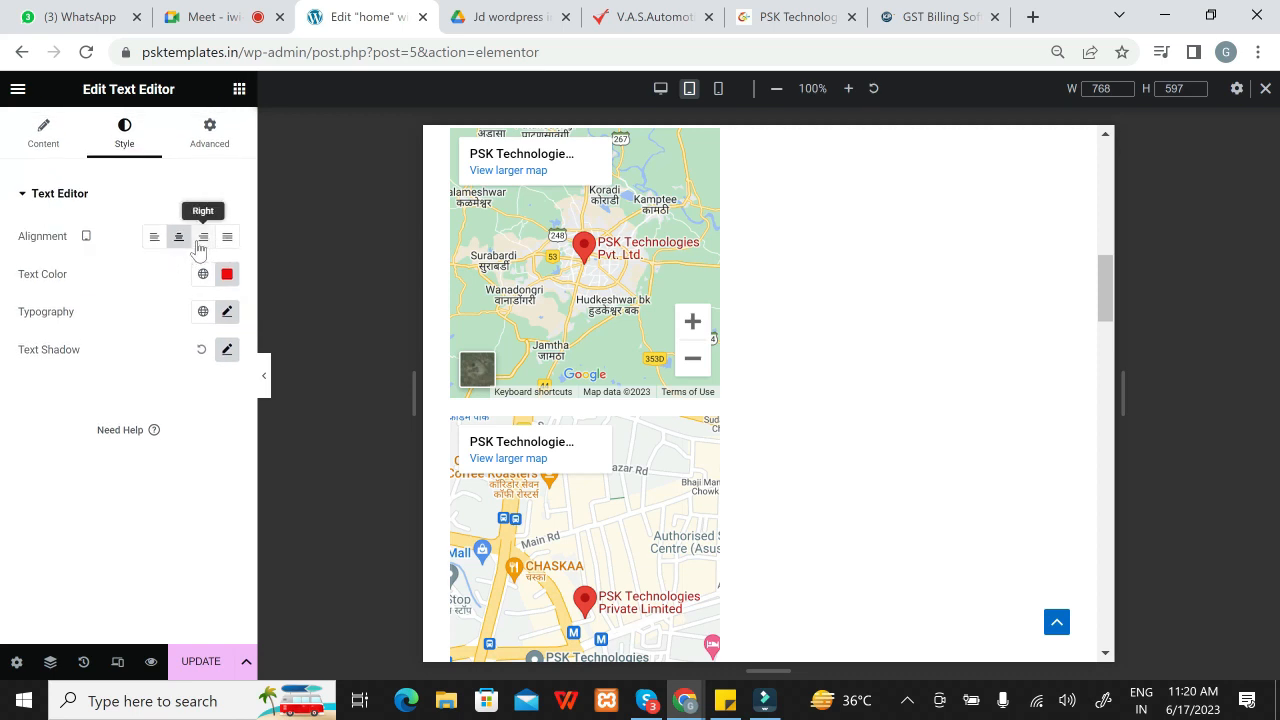
Step: Set the red paragraph's margin in the tablet view to -9 px on all four sides
left_click(209, 128)
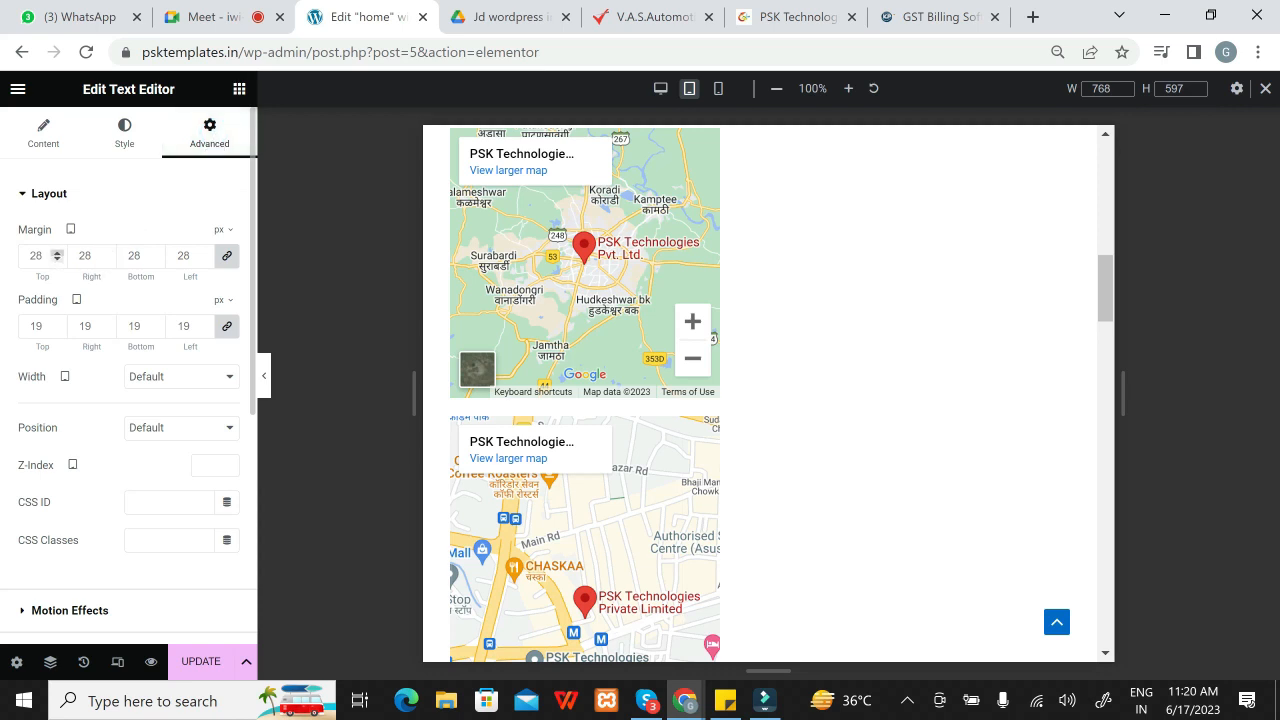
left_click(204, 255)
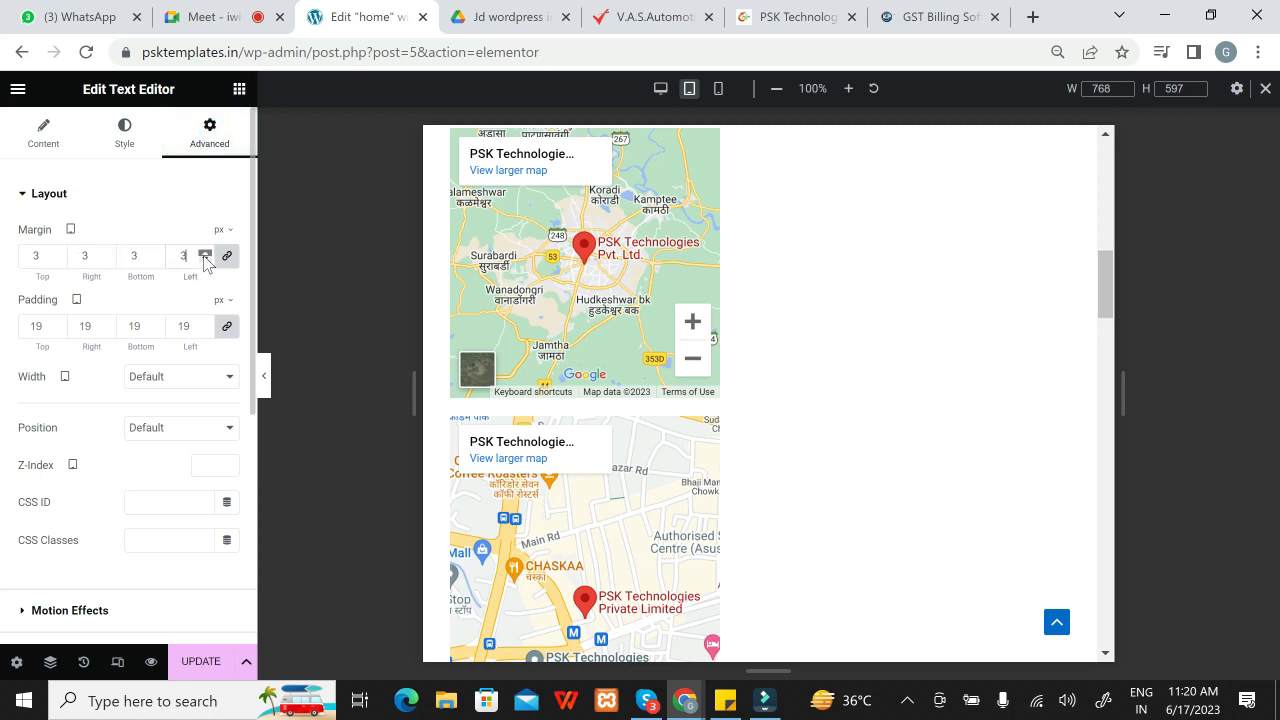
left_click(204, 259)
left_click(204, 259)
left_click(204, 259)
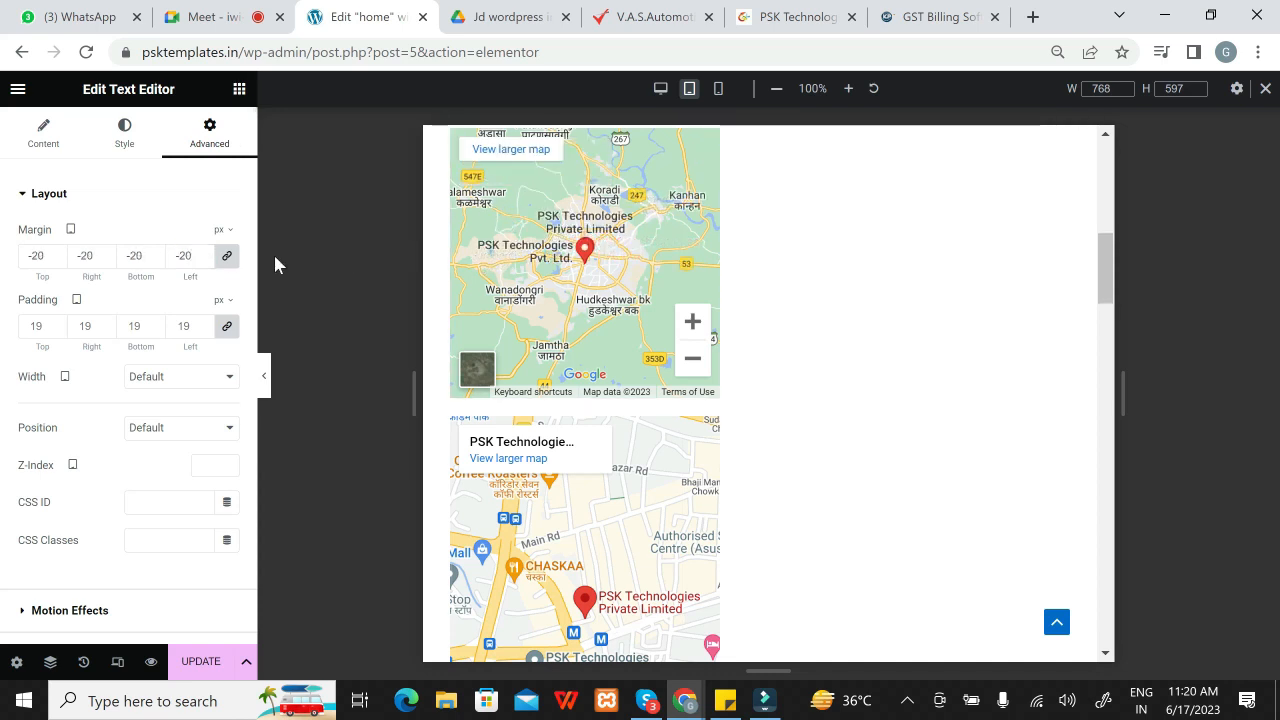
left_click(205, 253)
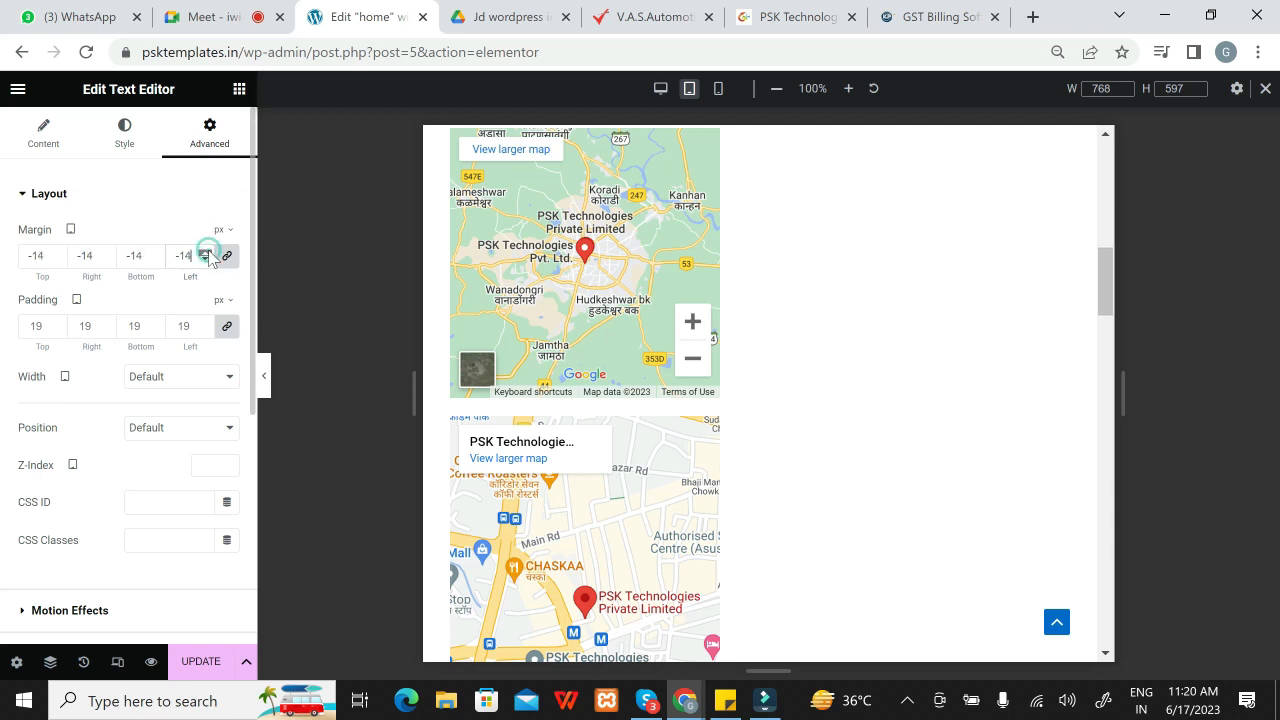
Step: Try Full Width (100%) for the red paragraph in the tablet view, and set its width to Inline (auto)
left_click(222, 380)
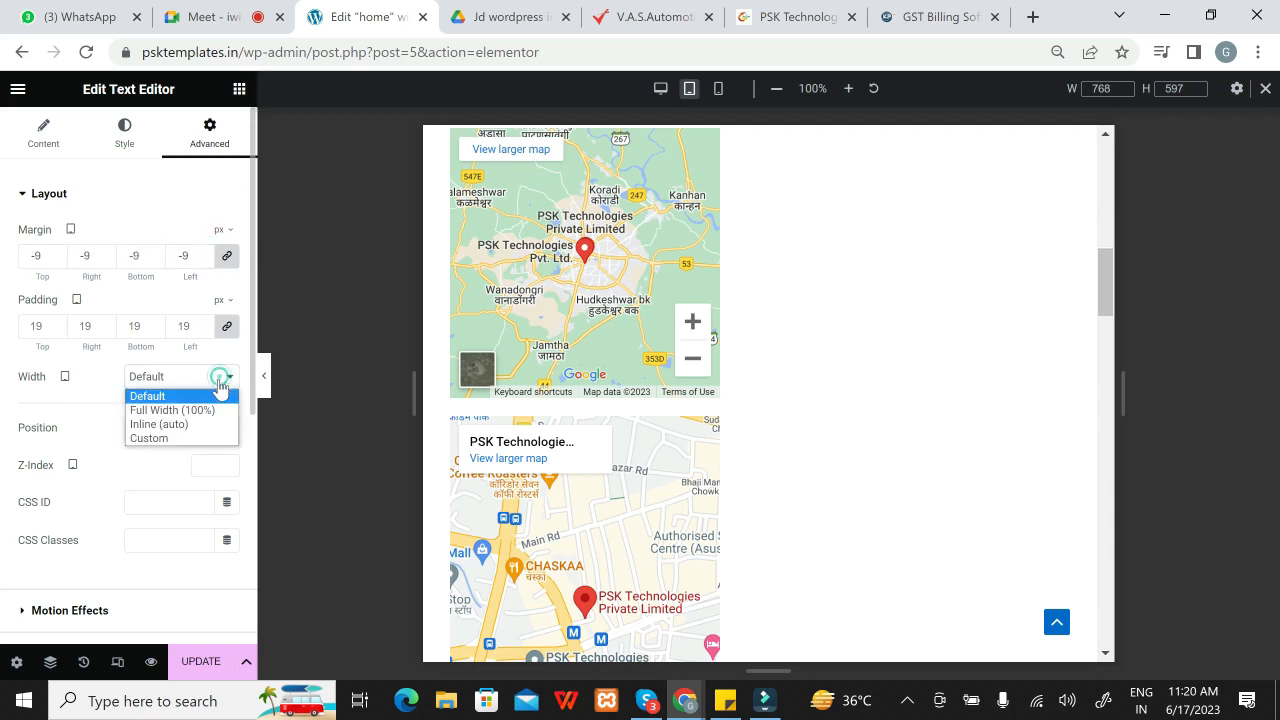
left_click(198, 411)
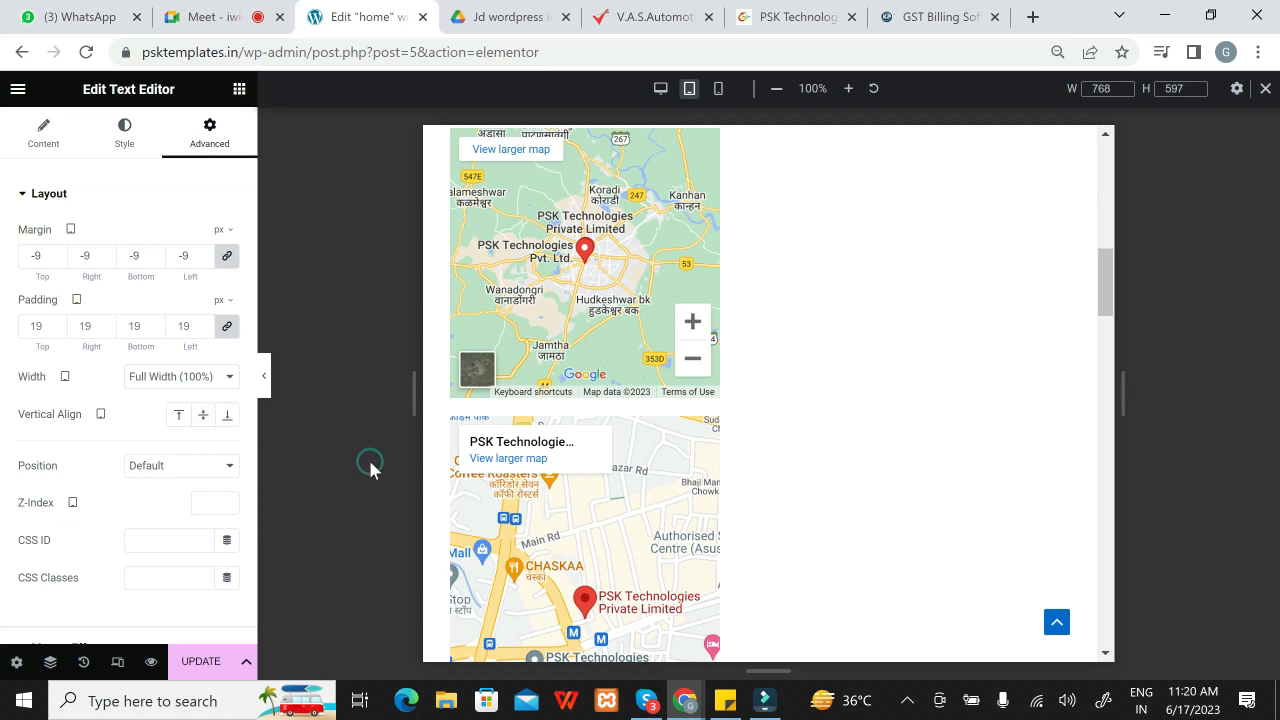
left_click(222, 376)
left_click(200, 424)
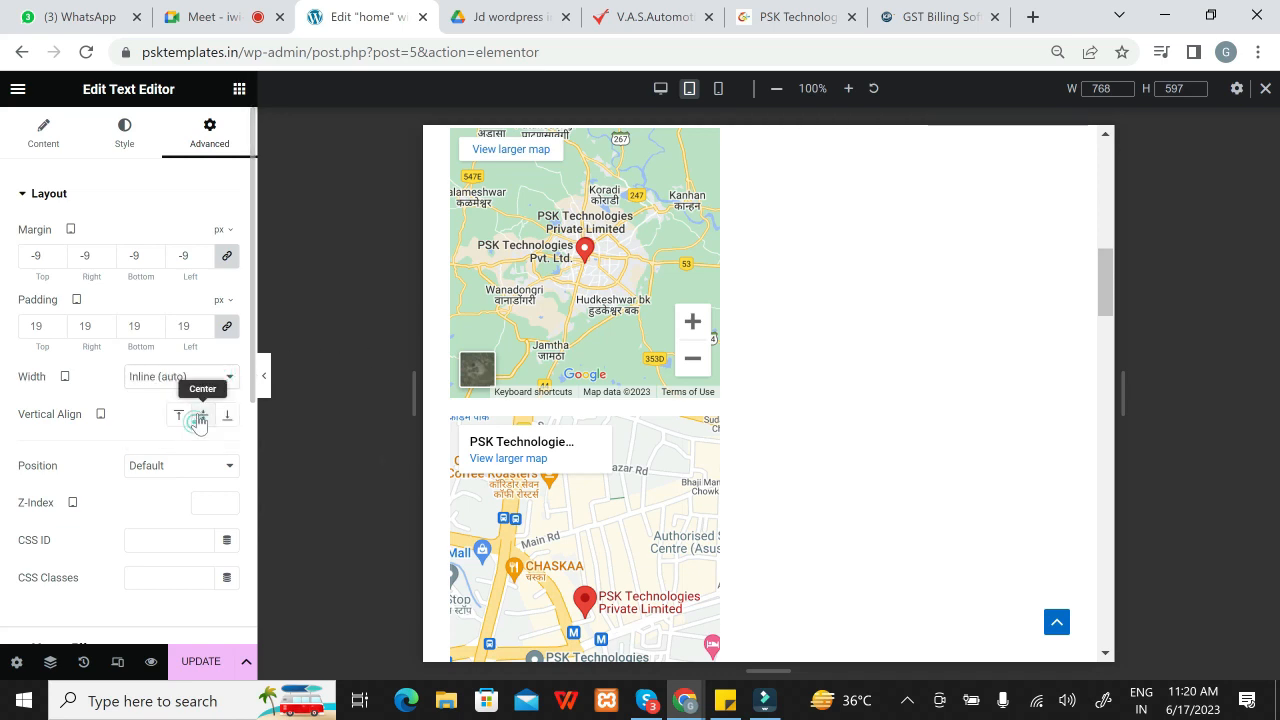
left_click(224, 378)
left_click(200, 427)
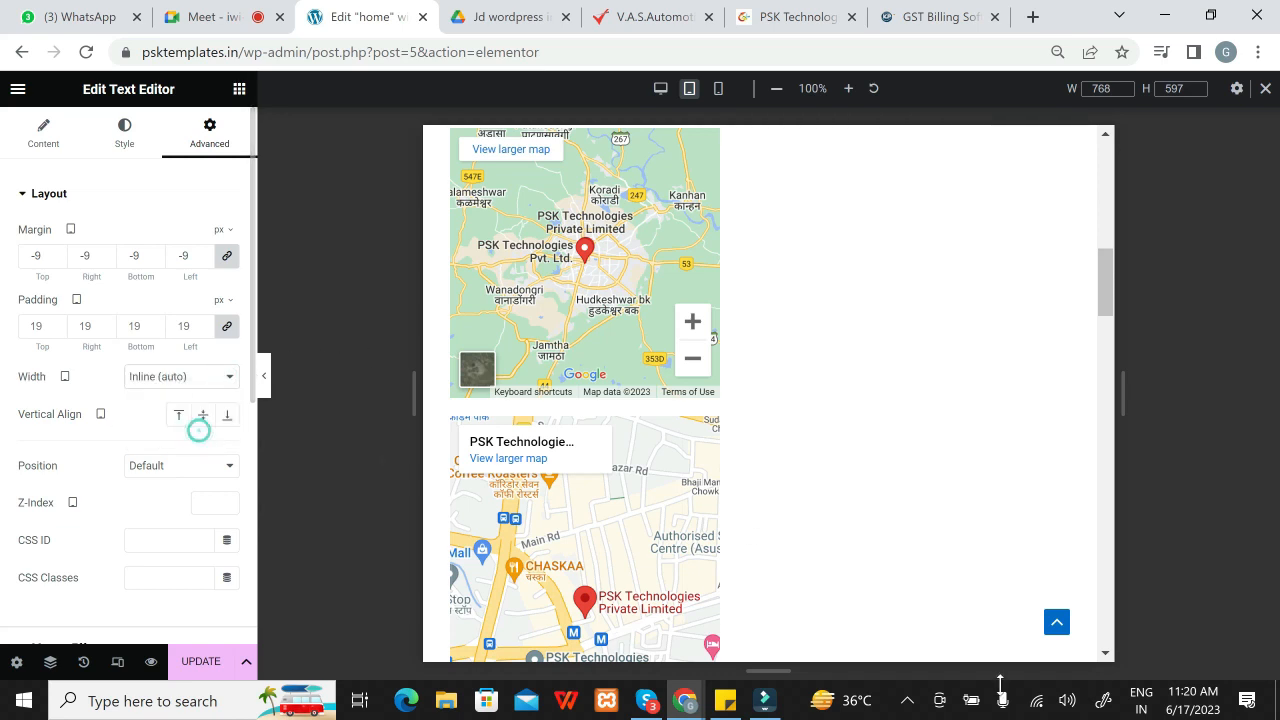
Step: Set the first Google map's zoom to 13 and reduce its height in the tablet view
left_click_drag(1105, 289, 1103, 264)
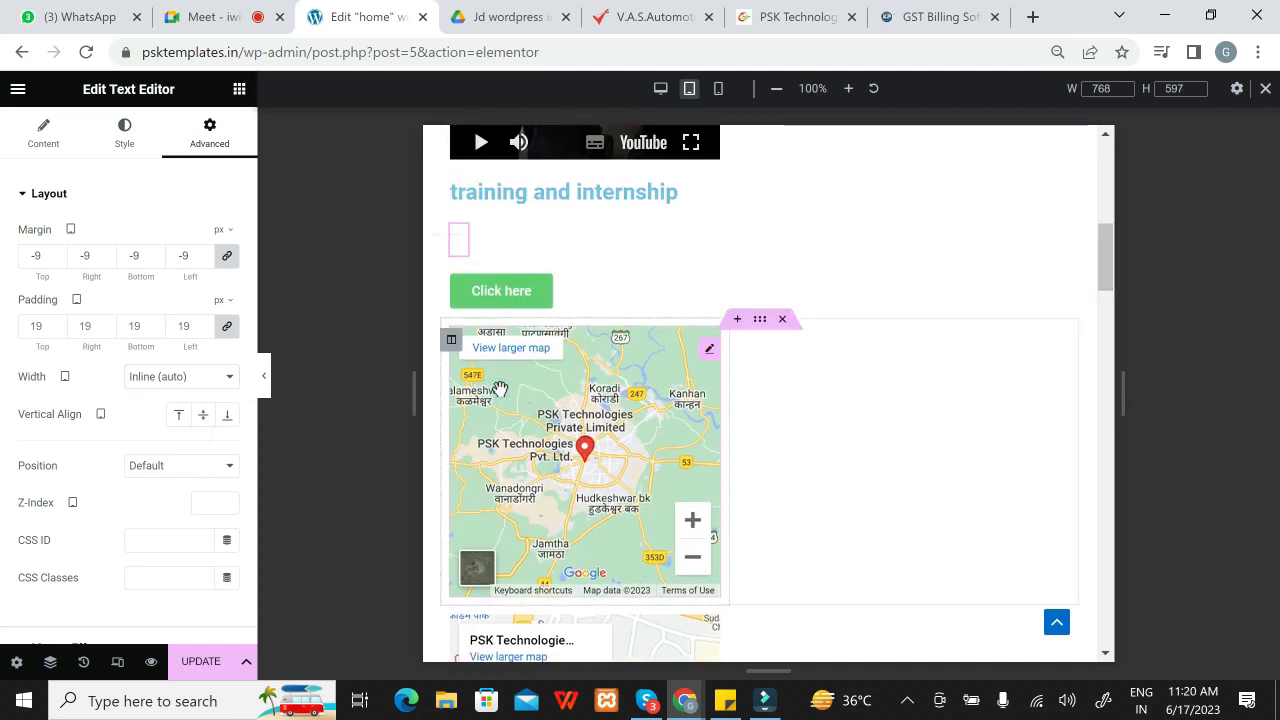
left_click(710, 351)
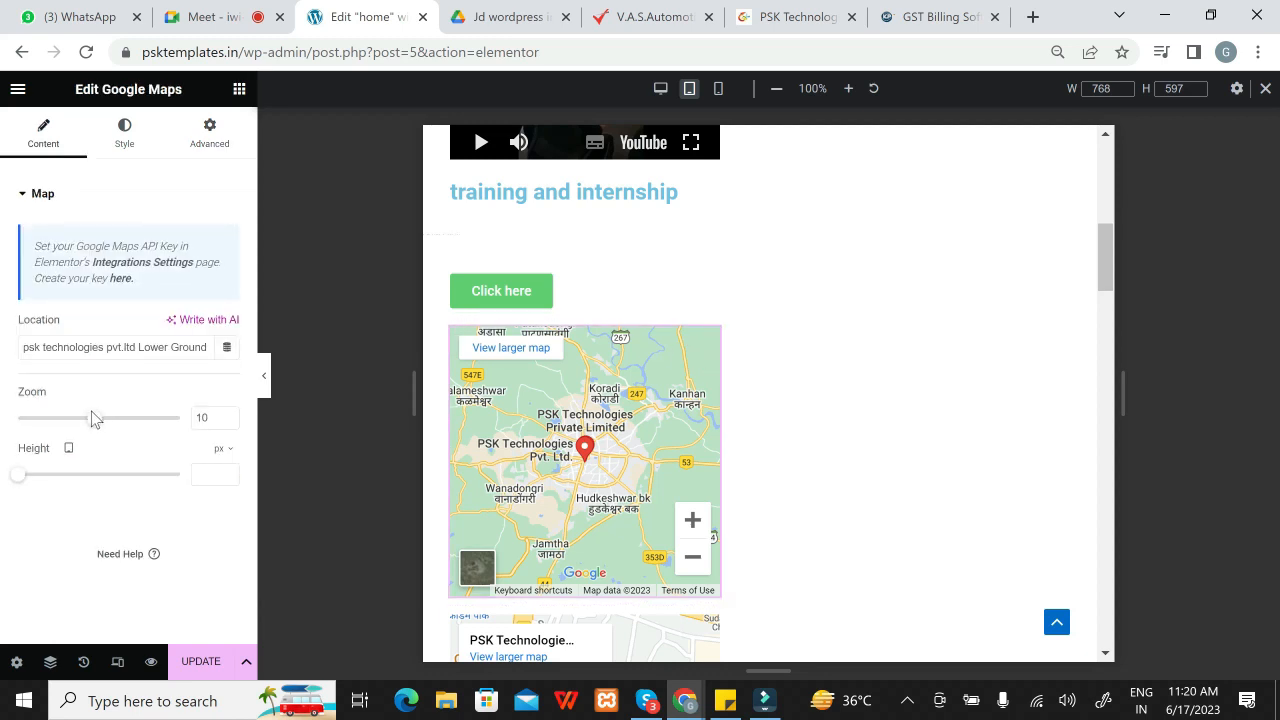
left_click_drag(91, 417, 119, 428)
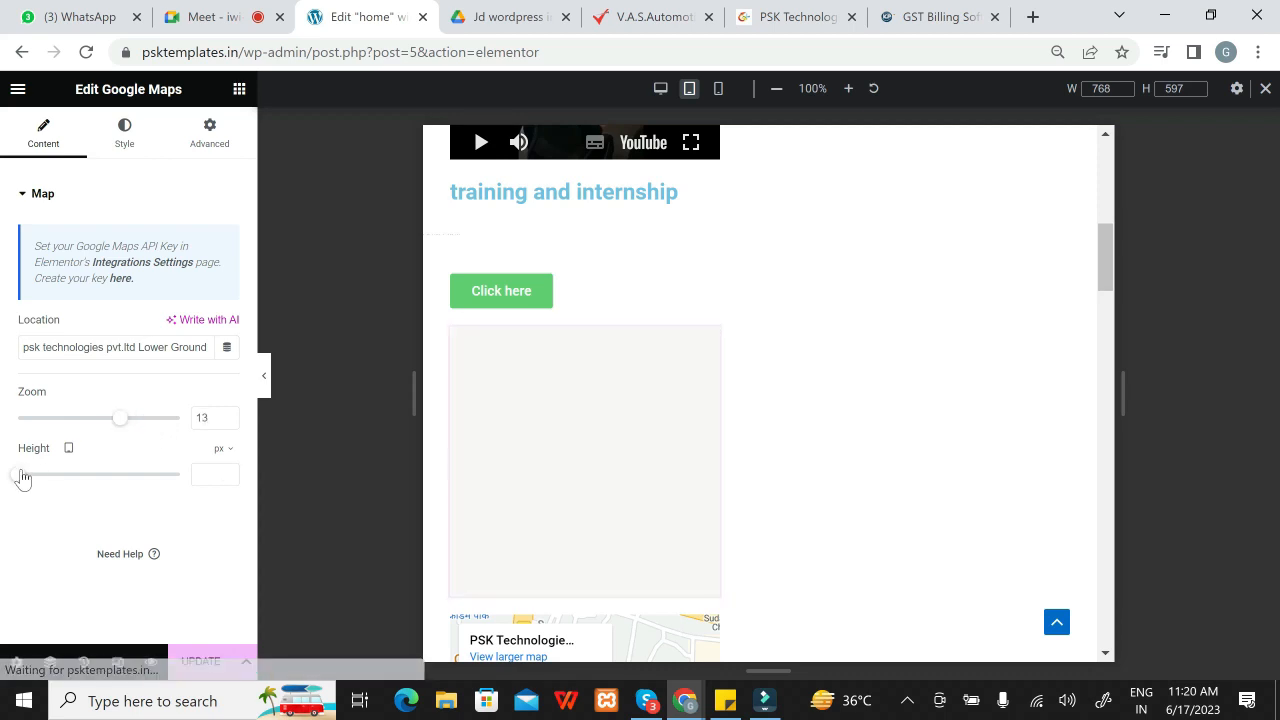
mouse_move(20, 476)
left_mouse_down()
mouse_move(62, 476)
mouse_move(40, 489)
left_mouse_up()
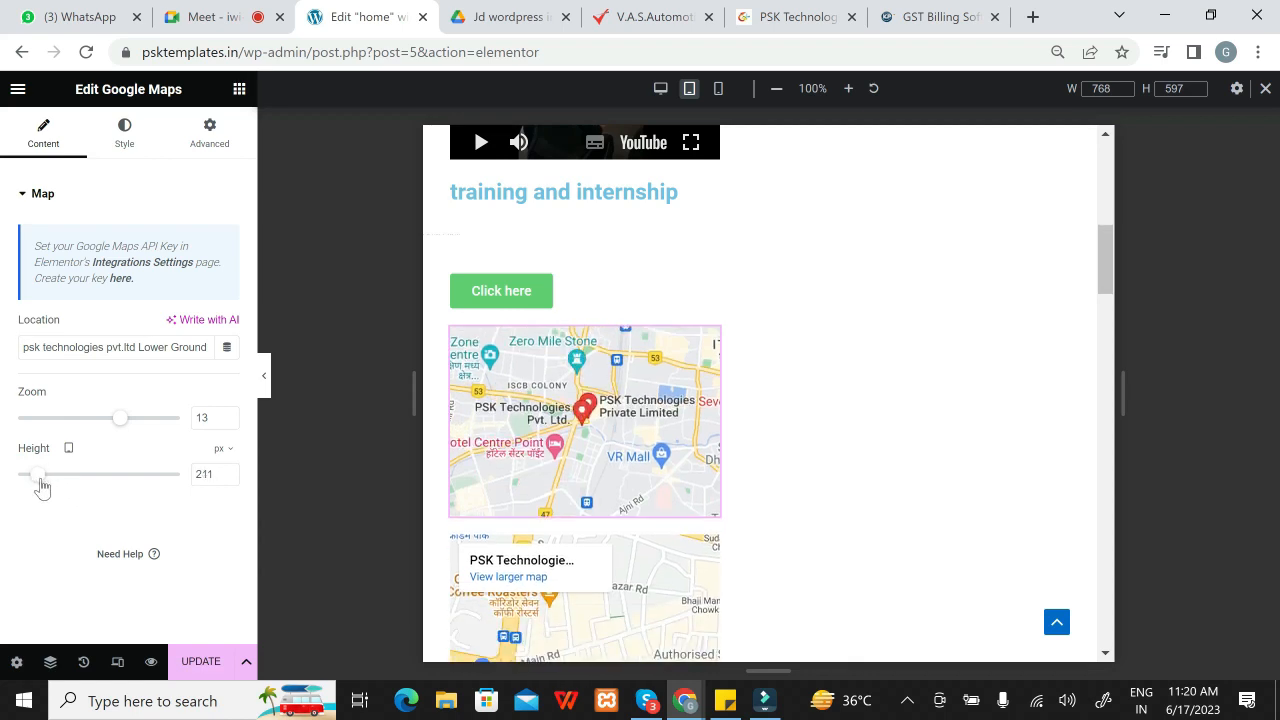
left_click(36, 196)
Step: Set the first Google map's tablet margin to 36 px on all four sides
left_click(130, 128)
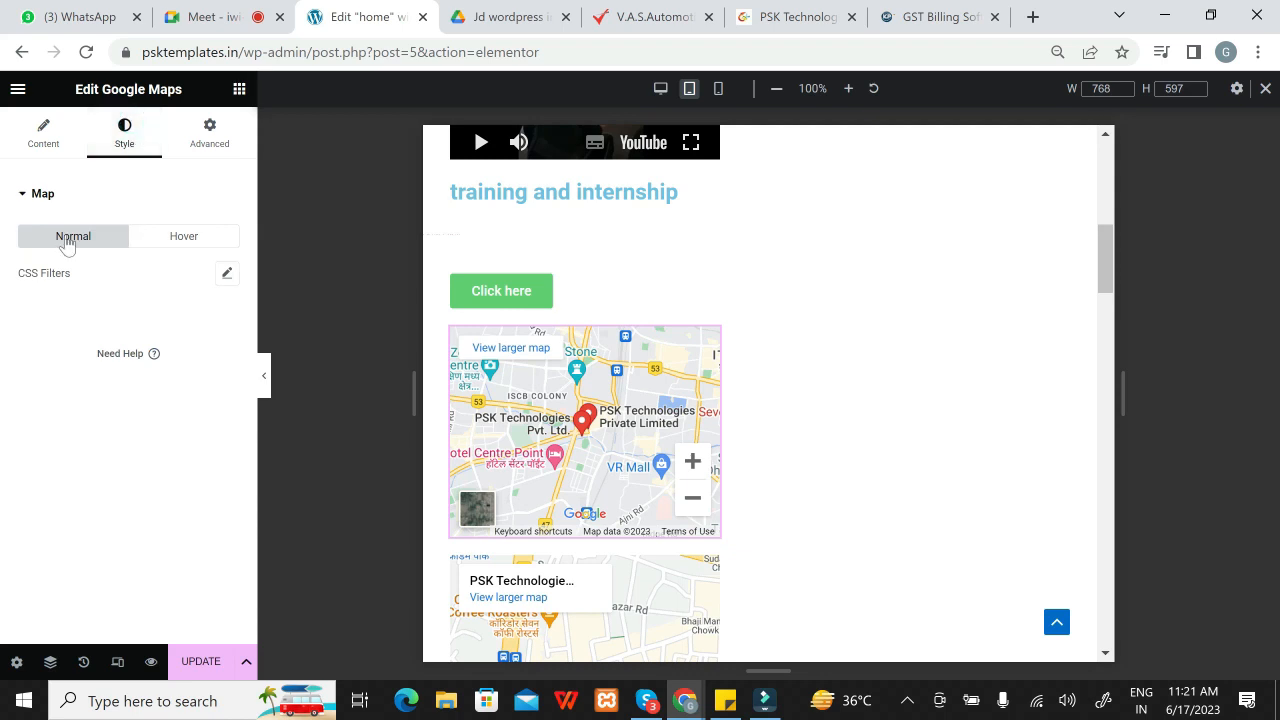
left_click(208, 130)
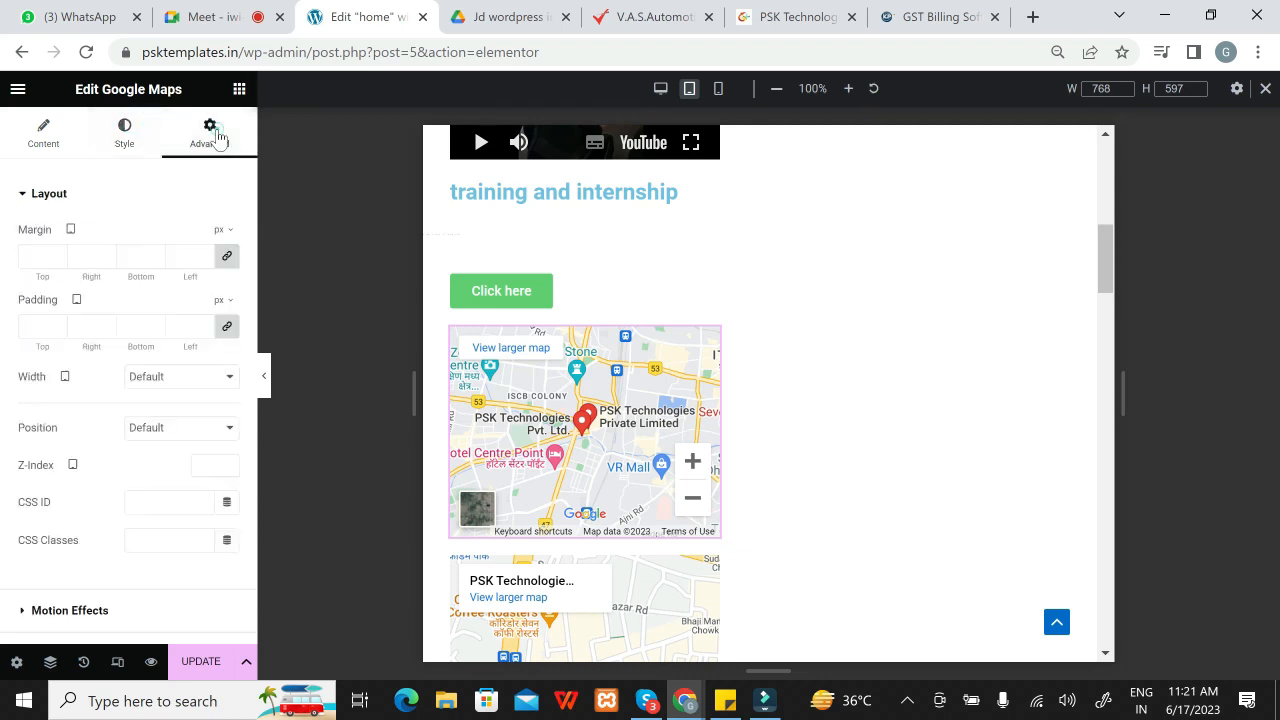
left_click(203, 257)
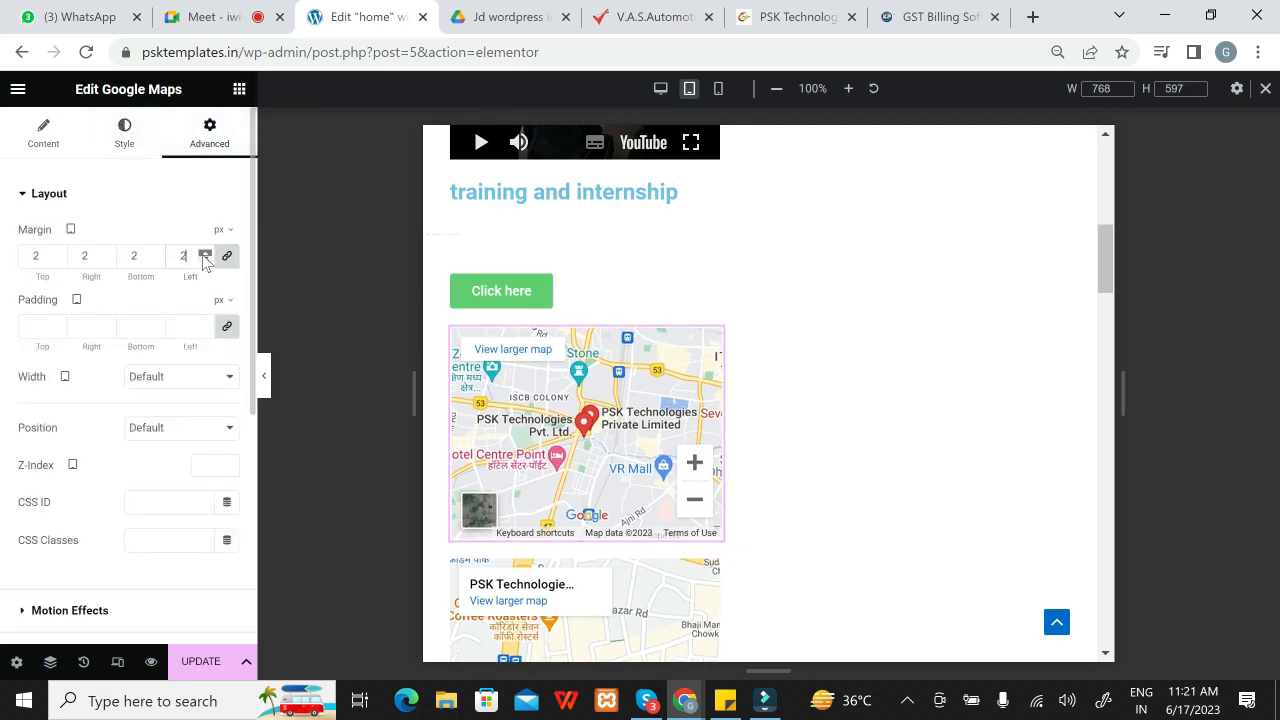
left_click_drag(203, 257, 203, 257)
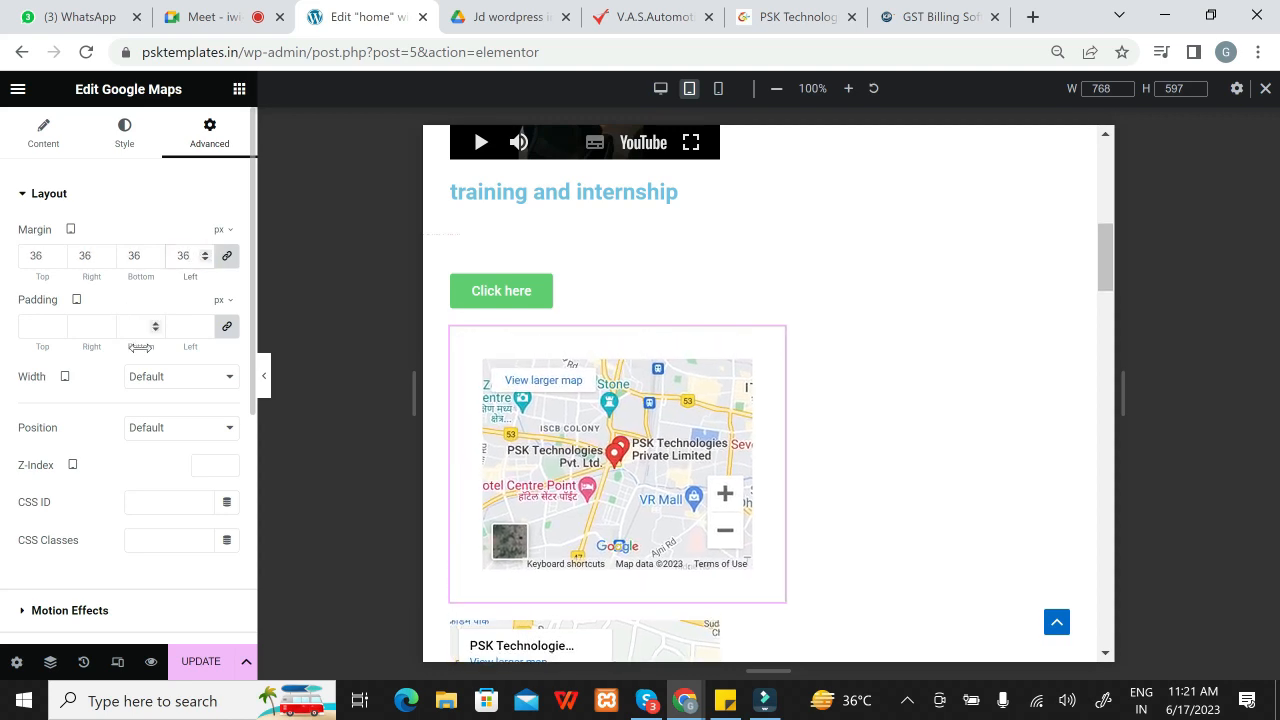
Step: Set the first map's tablet width to Full Width (100%) and update the page
left_click(194, 389)
left_click(182, 412)
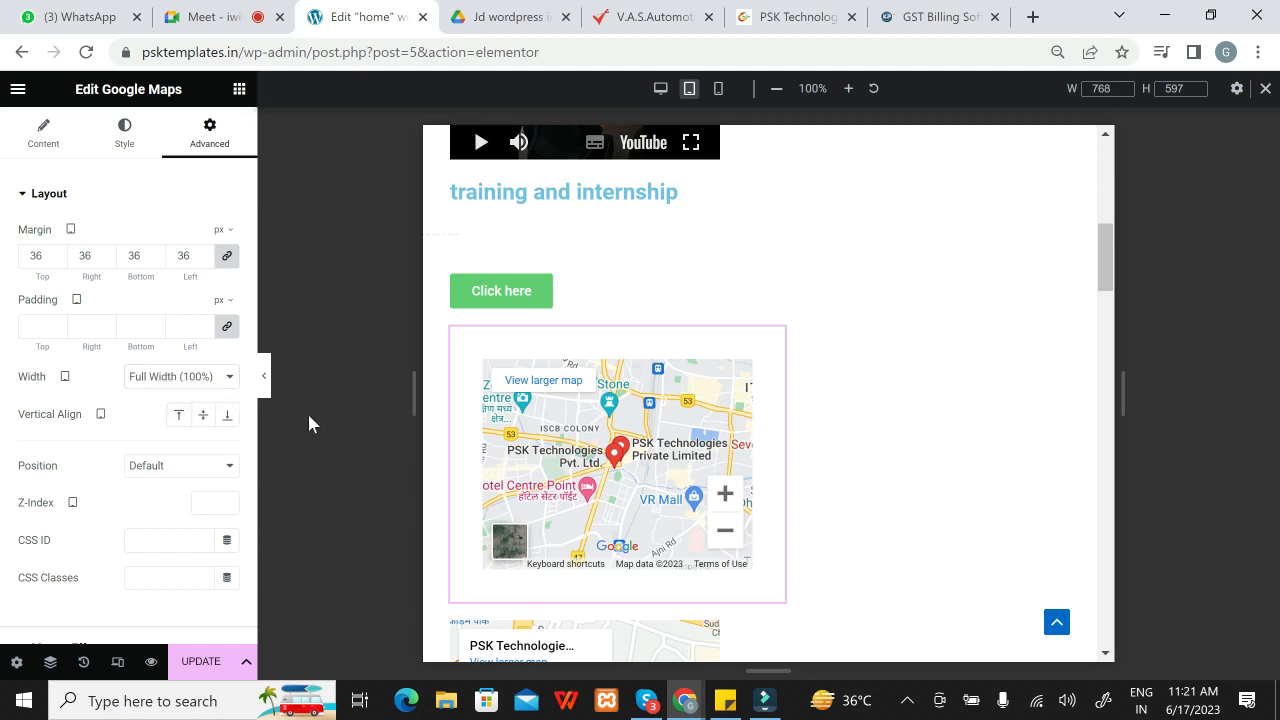
left_click(205, 663)
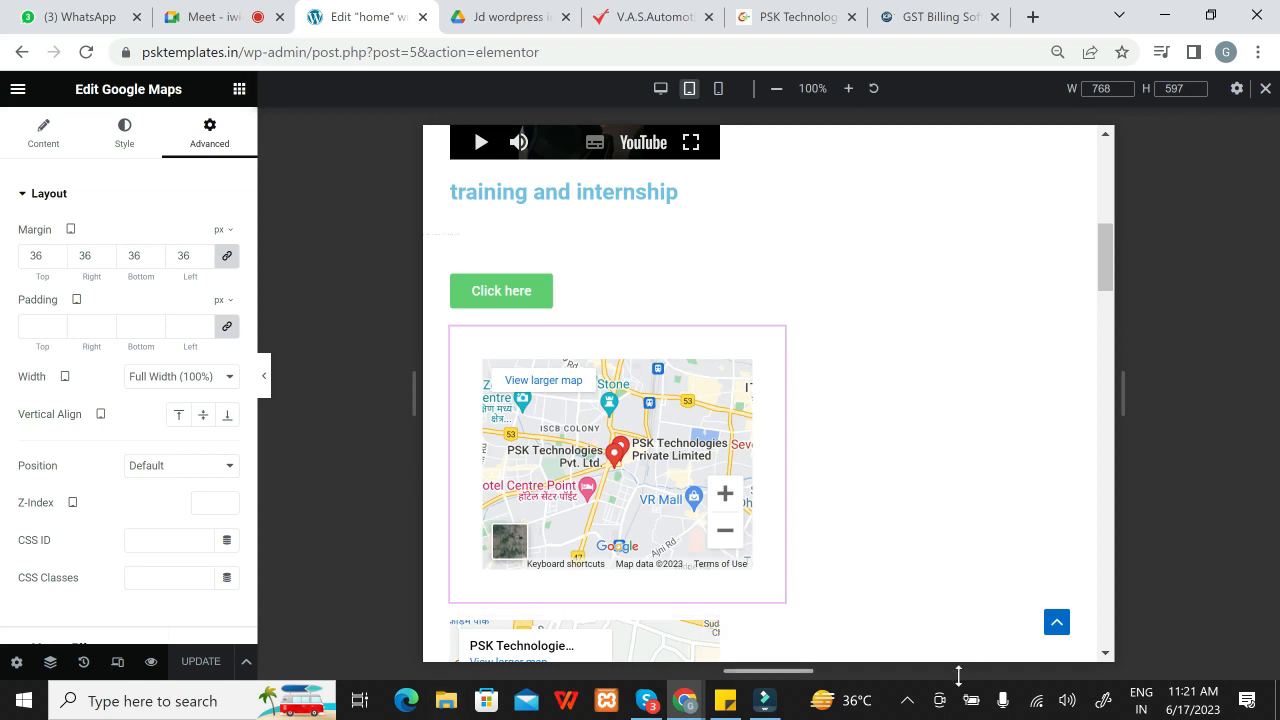
left_click(907, 700)
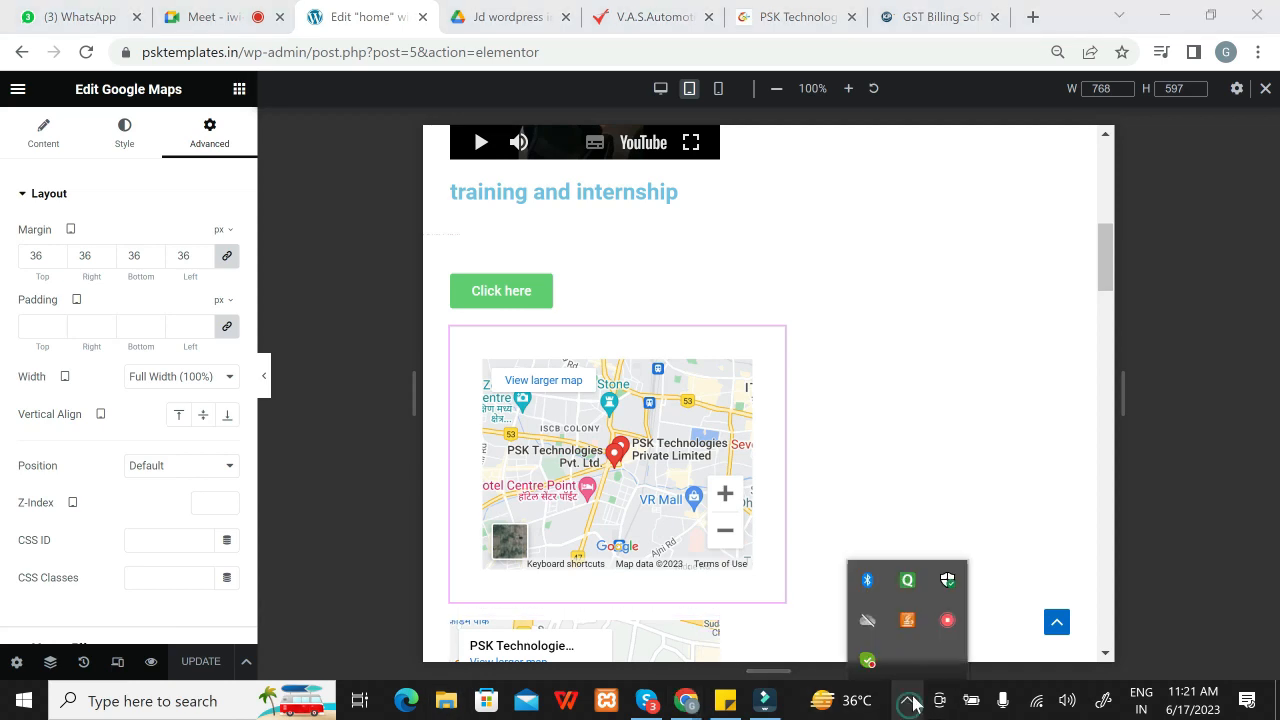
right_click(949, 622)
left_click(974, 652)
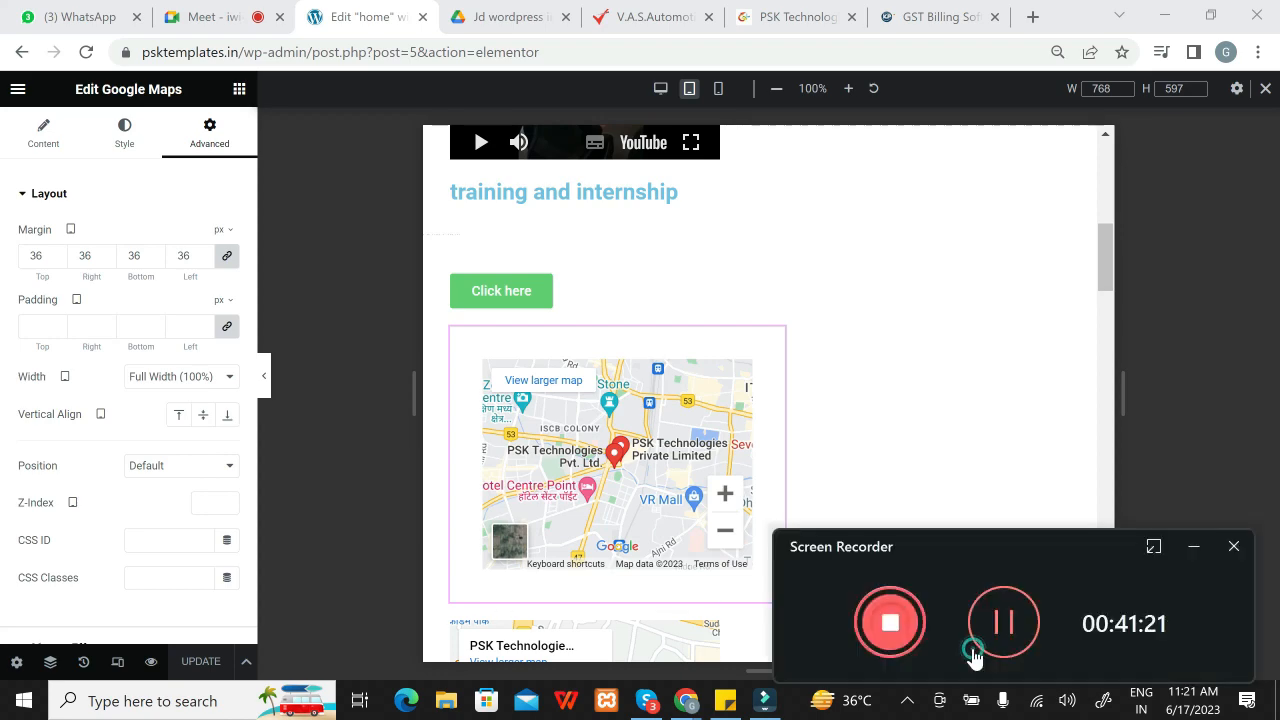
left_click(1005, 618)
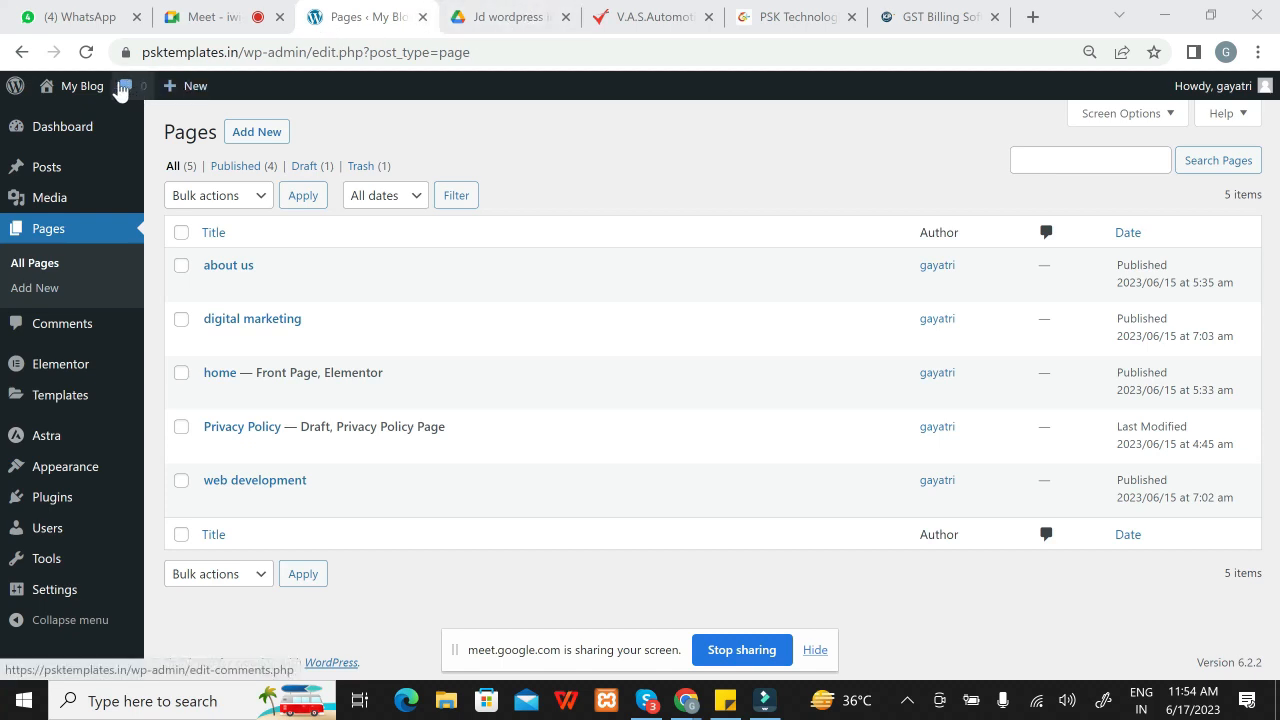
Step: Open the My Blog site in a separate browser tab and examine the header of the PSK Technologies website
right_click(76, 84)
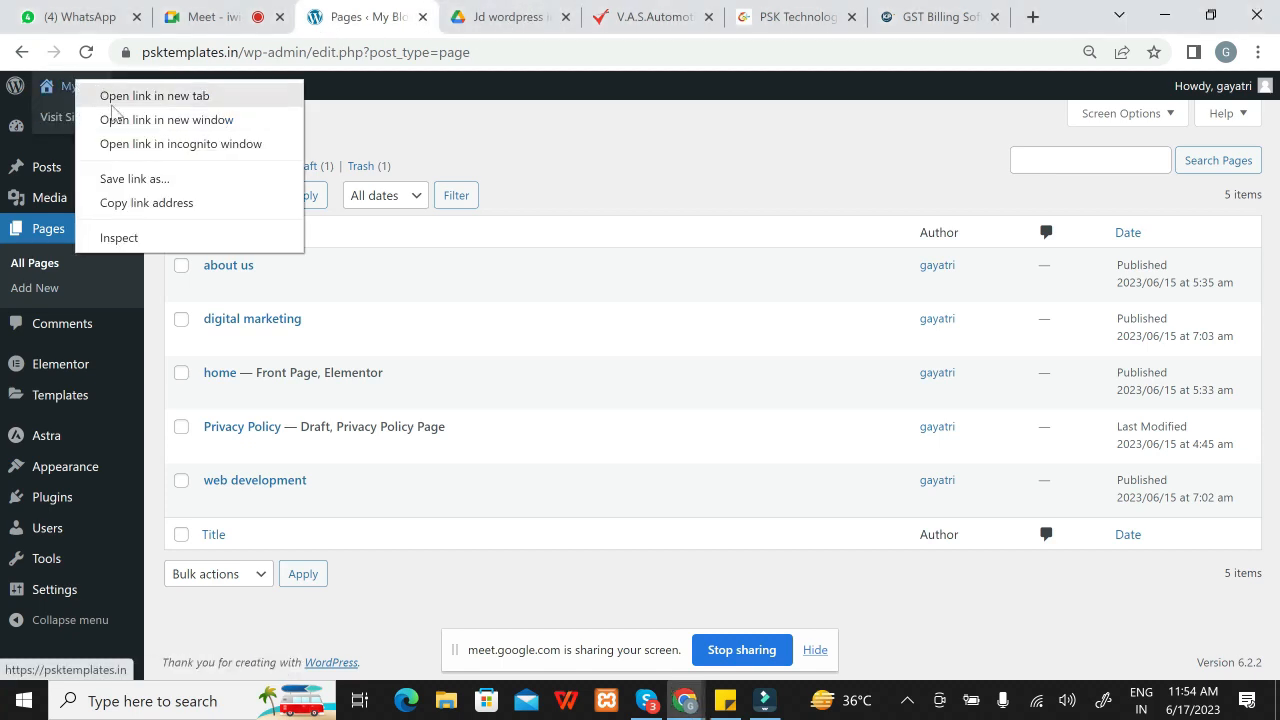
left_click(118, 96)
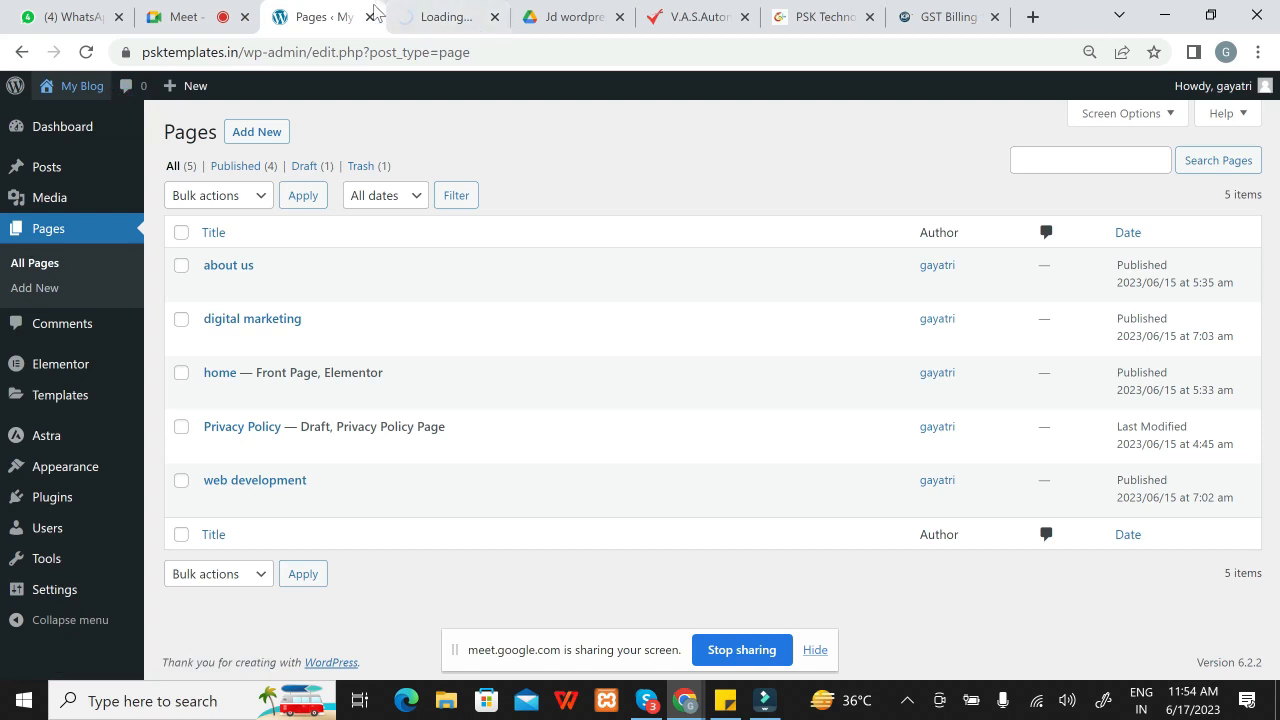
left_click(410, 19)
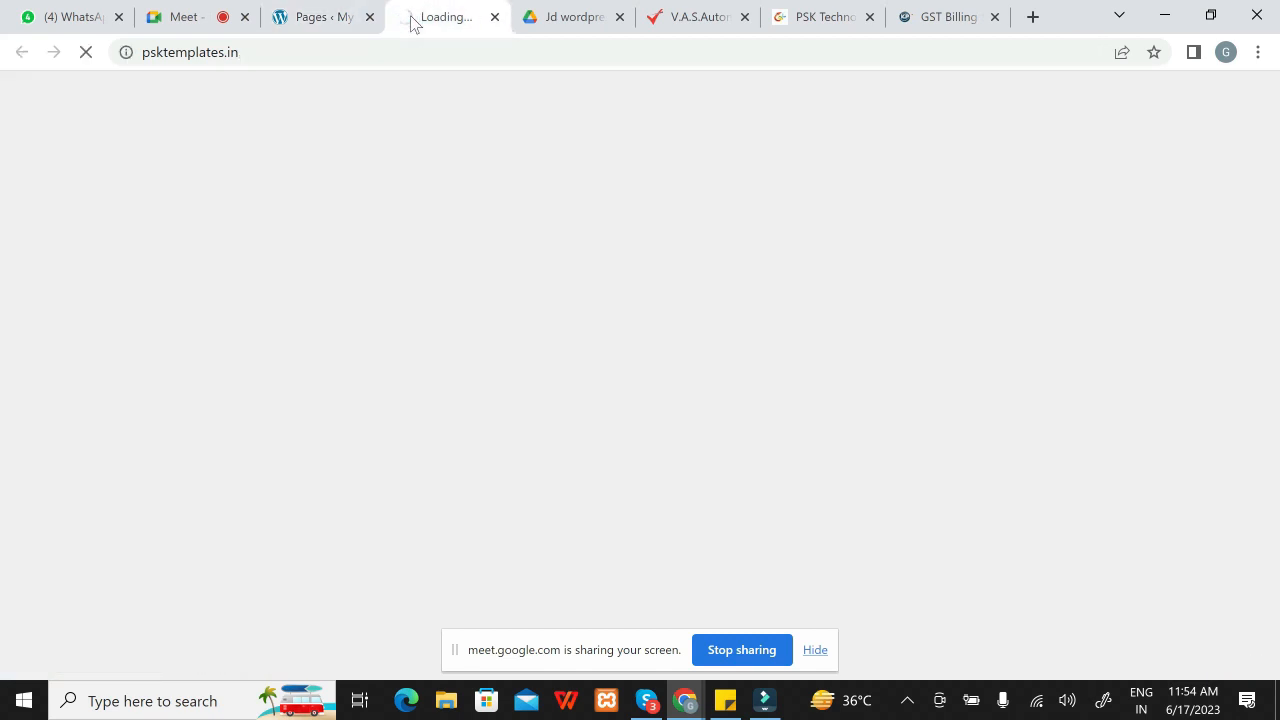
left_click(776, 18)
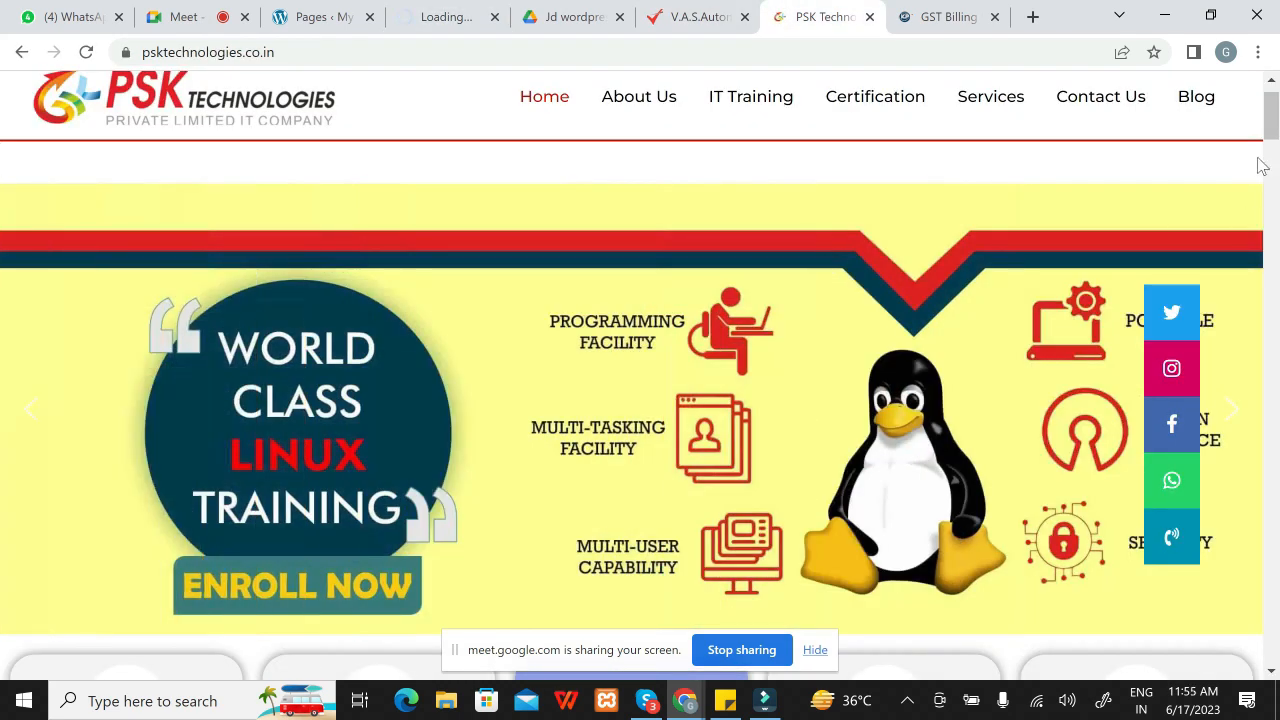
scroll(1150, 150, "up", 1)
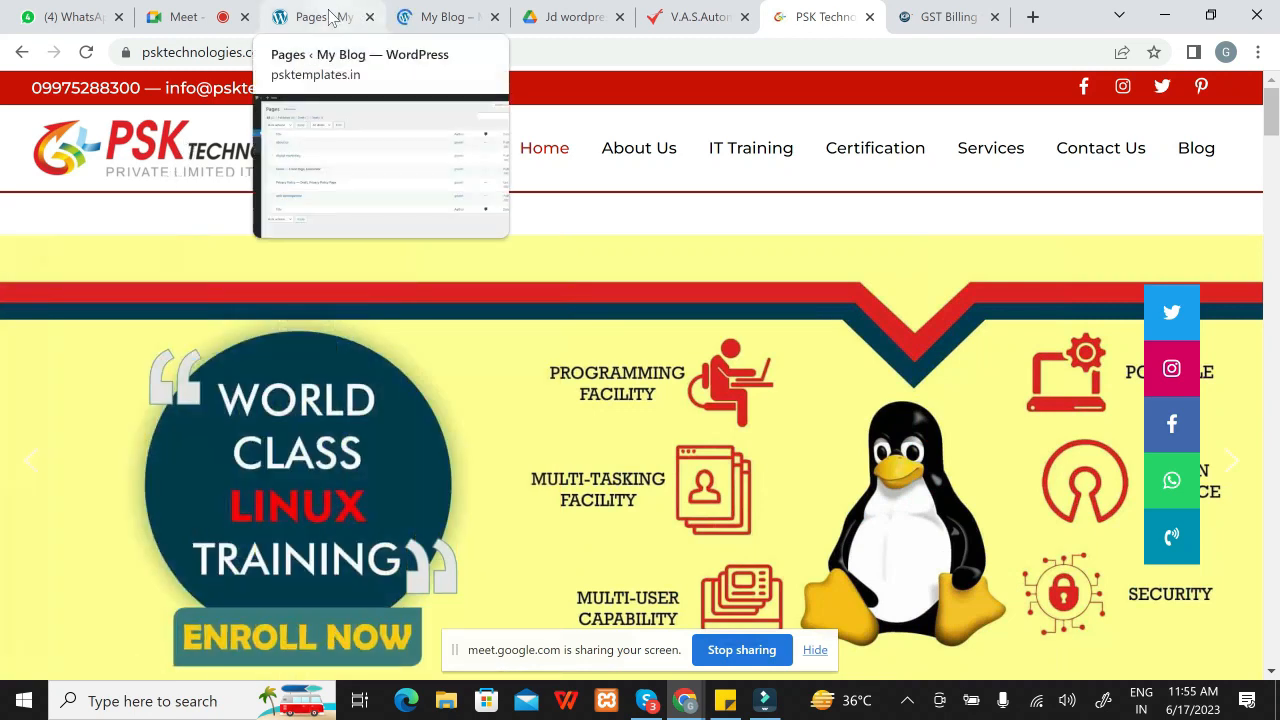
Step: Open the Astra theme customizer from the WordPress dashboard and pause the video playing in the home page preview
left_click(330, 19)
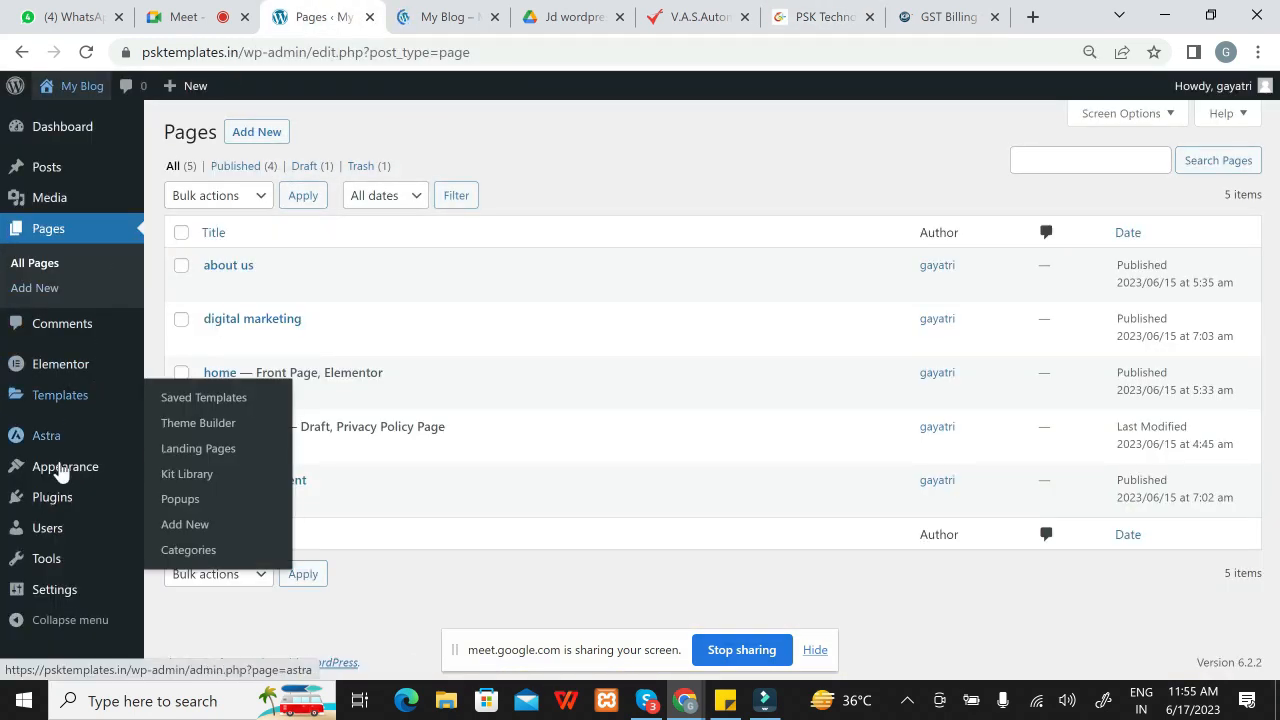
mouse_move(64, 482)
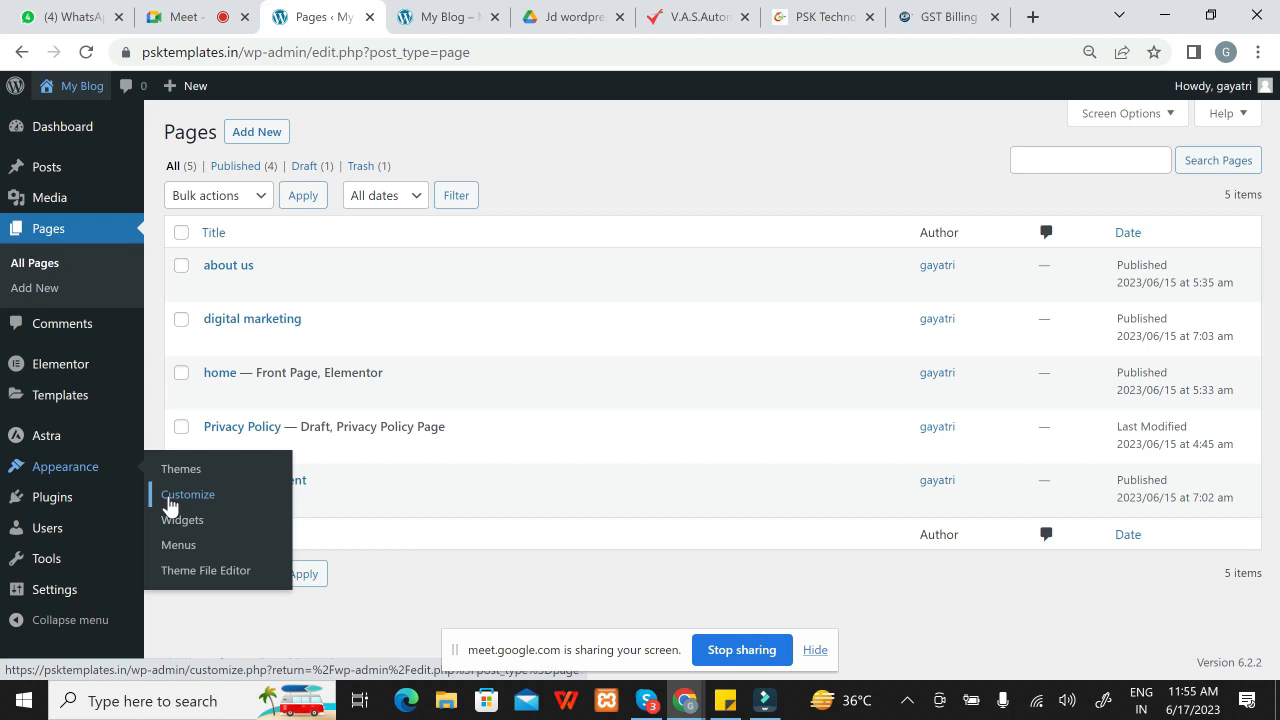
left_click(169, 504)
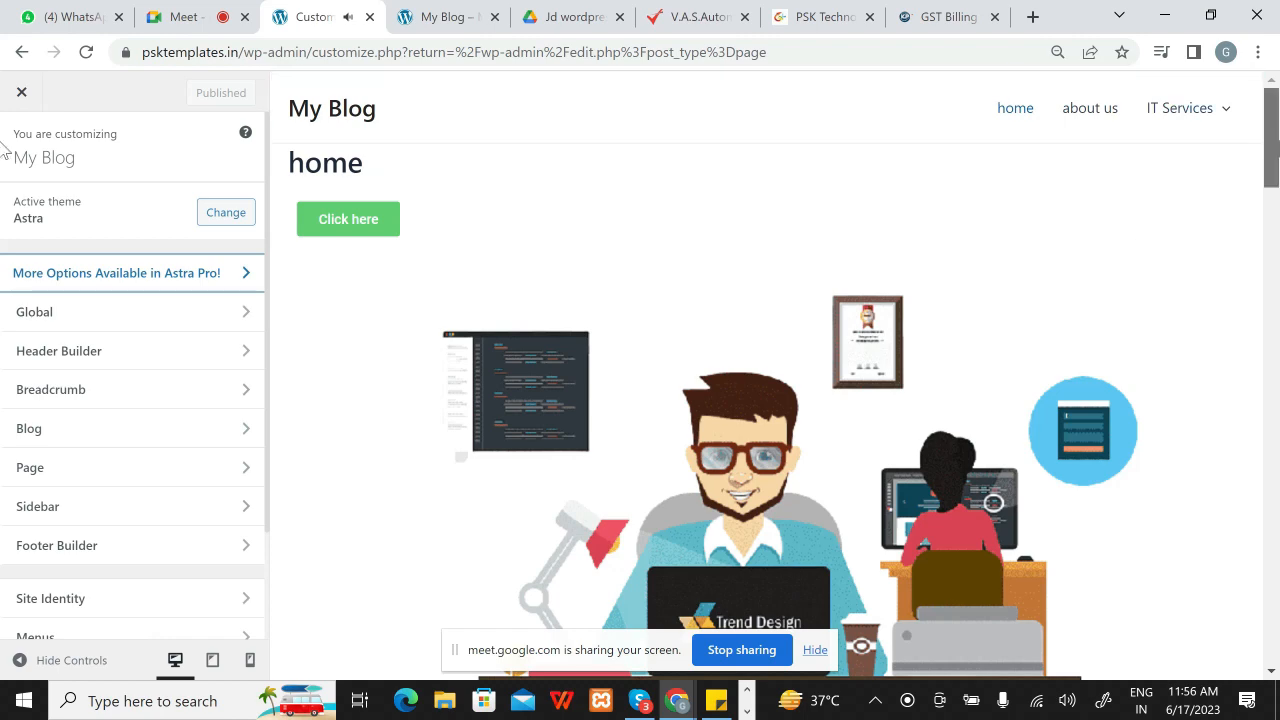
scroll(407, 181, "down", 7)
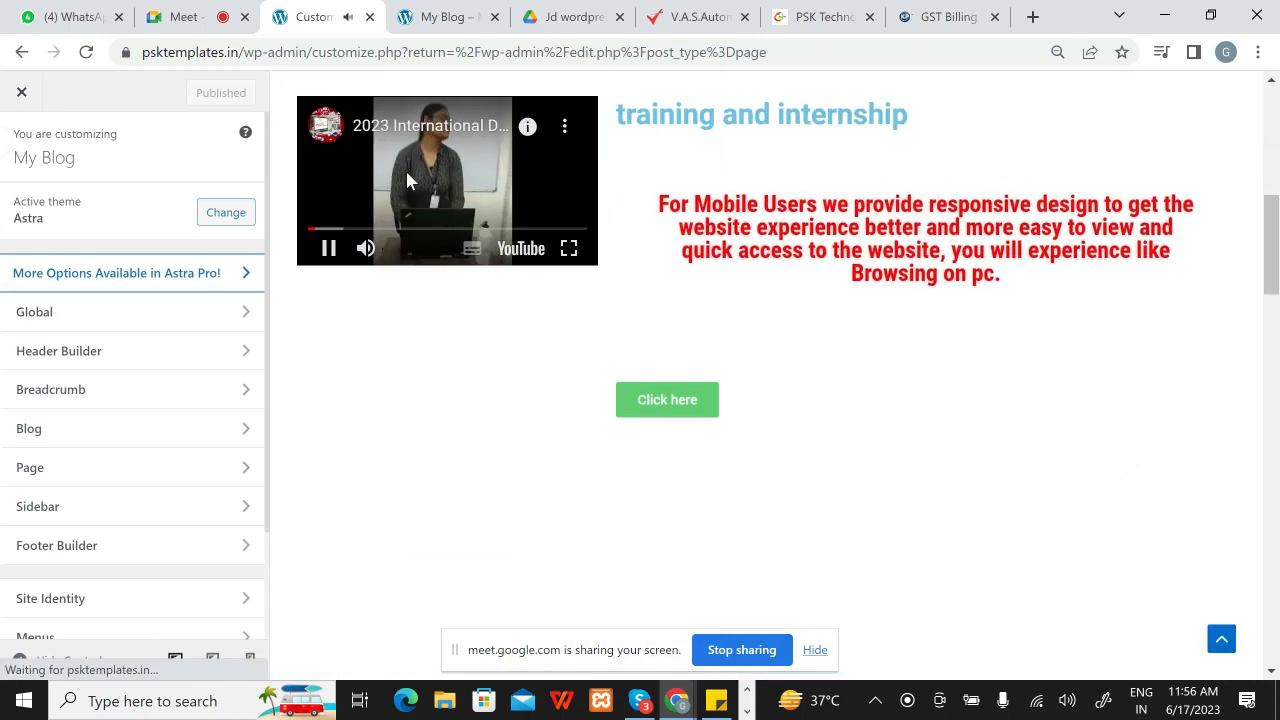
left_click(328, 248)
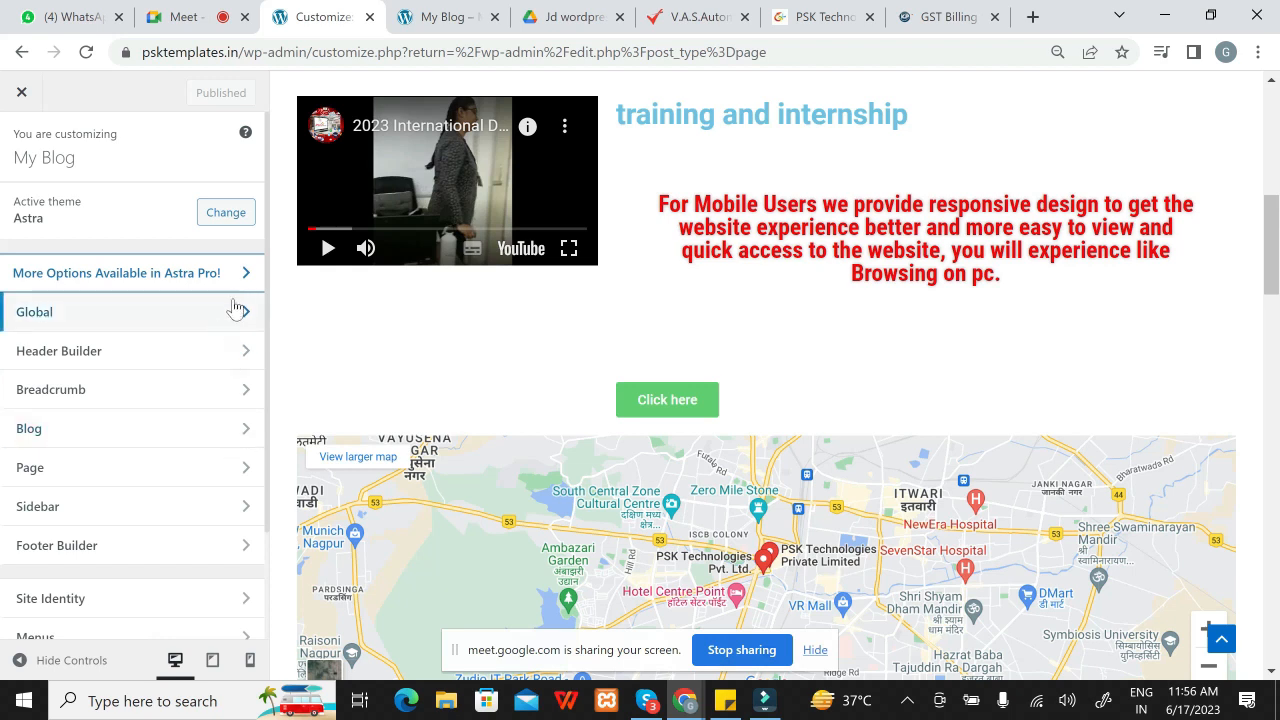
Step: Look at the Site Identity options and through the rest of the customizer's sections
left_click(184, 599)
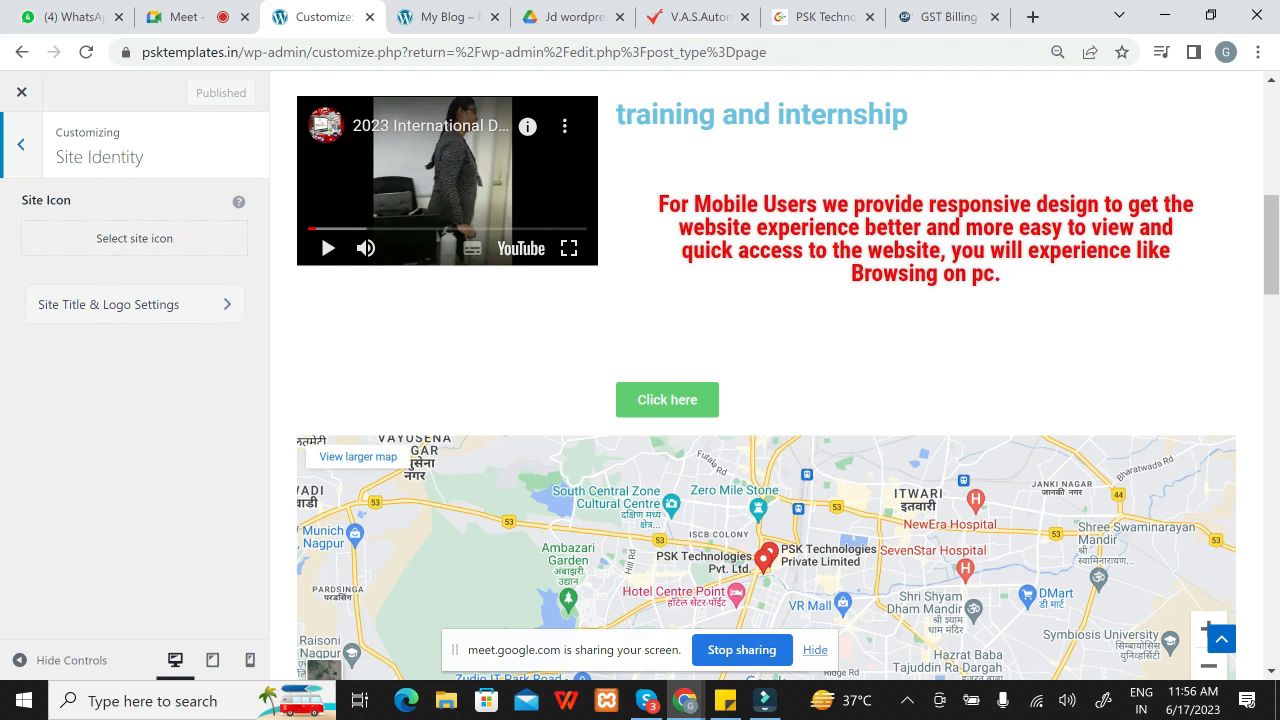
left_click(20, 148)
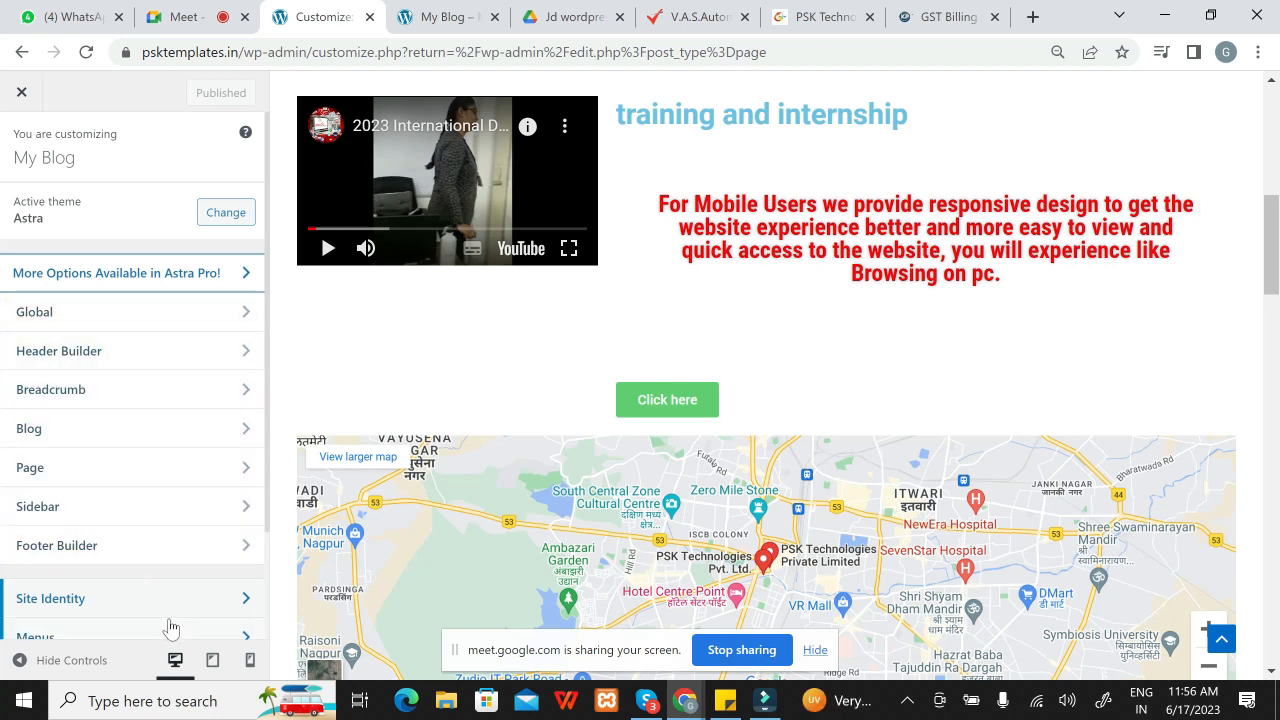
scroll(1214, 171, "down", 3)
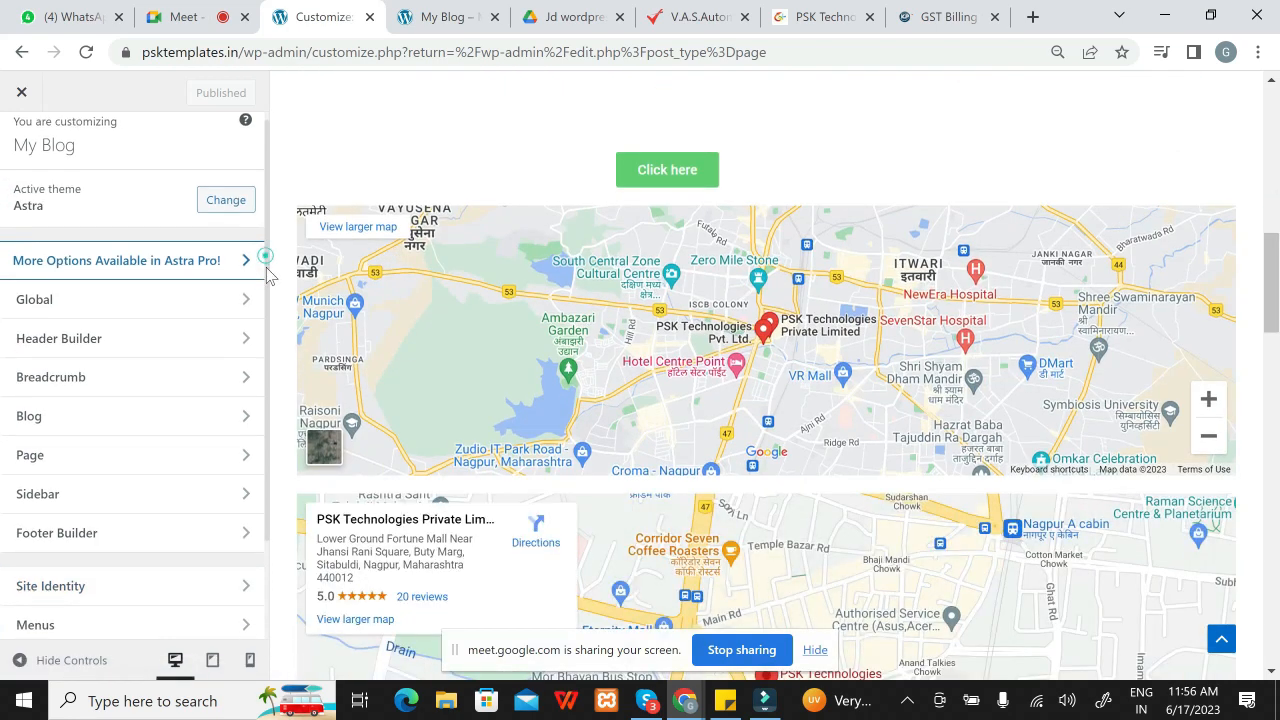
scroll(262, 320, "down", 2)
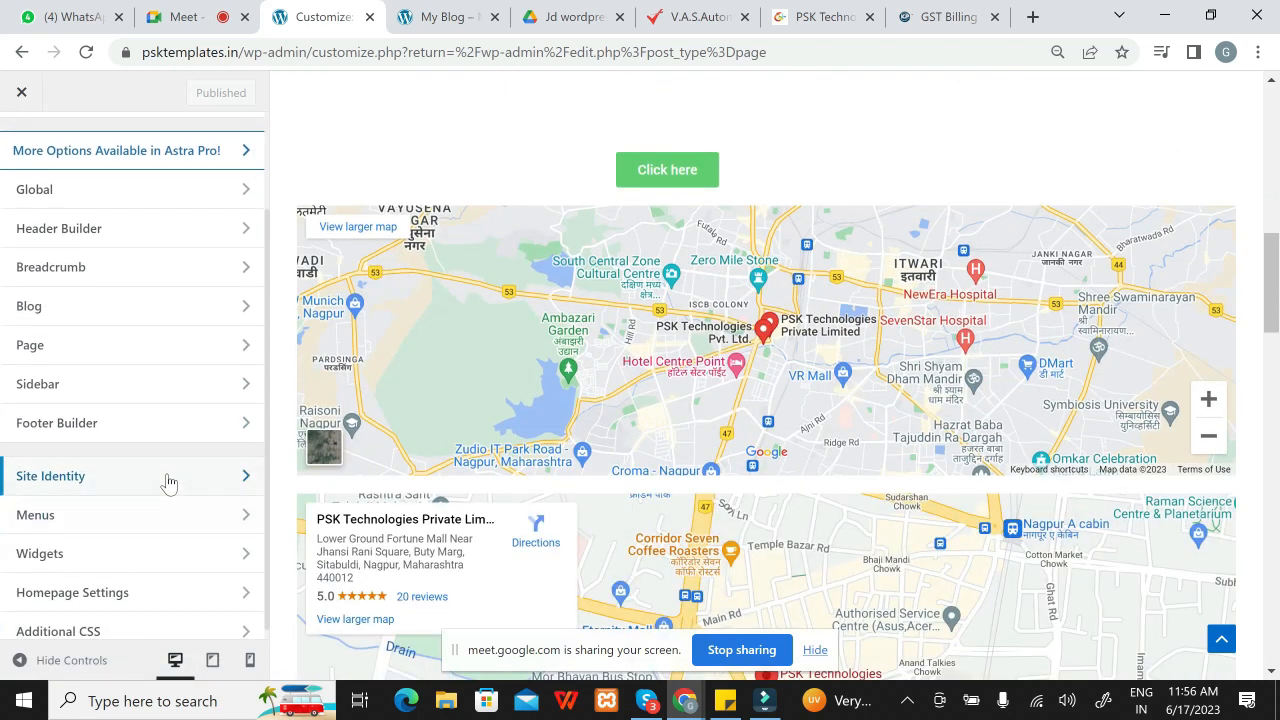
Step: Set AJ.png from the media library as the site icon in Site Identity, cropped to the whole image
left_click(168, 483)
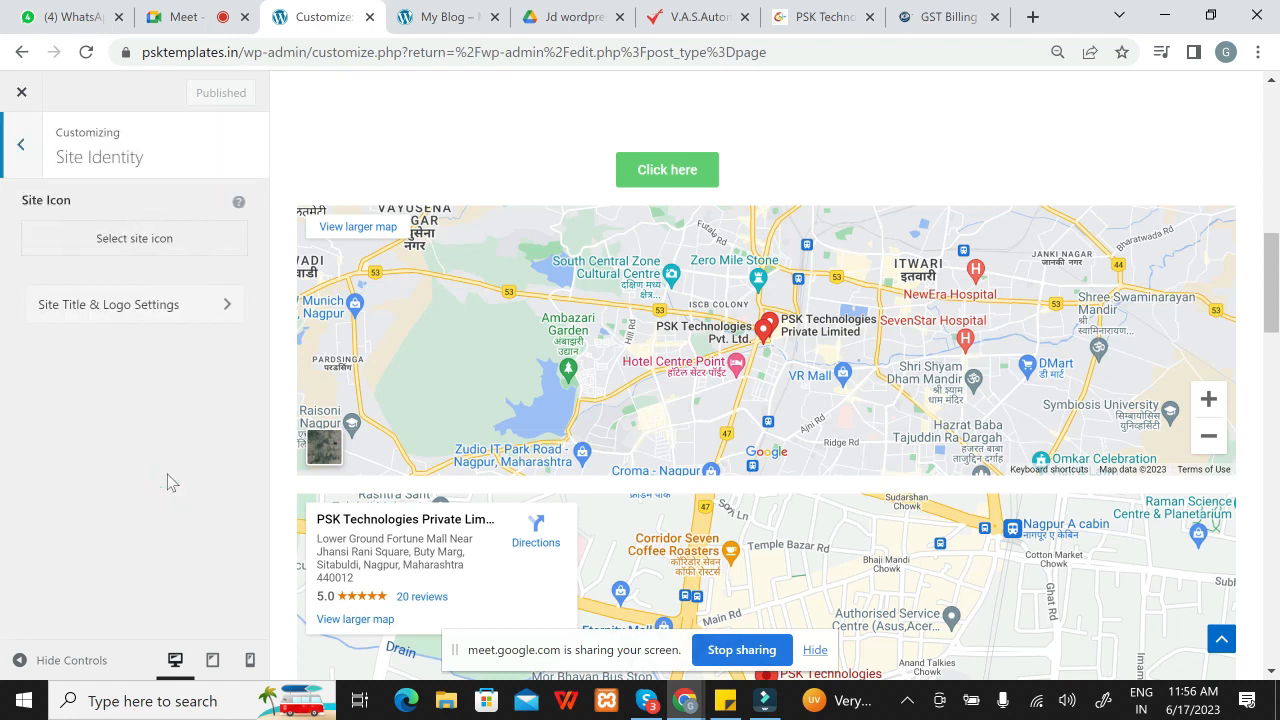
left_click(148, 240)
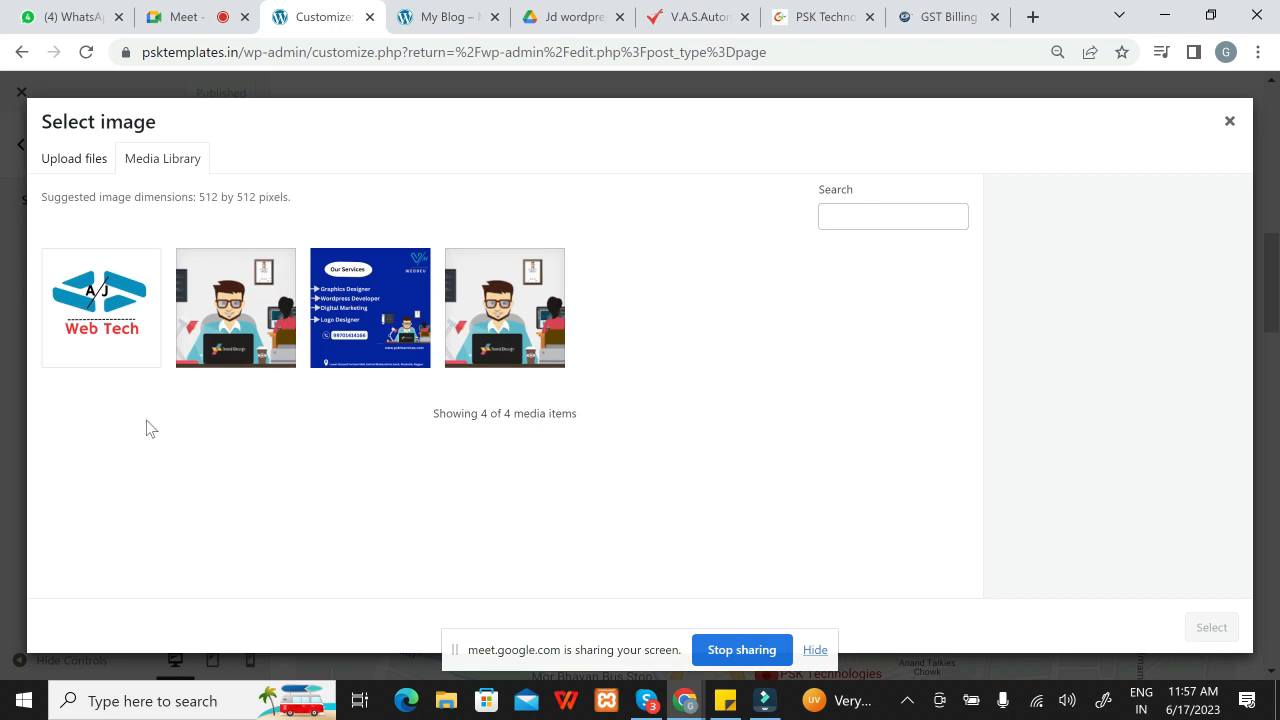
left_click(116, 304)
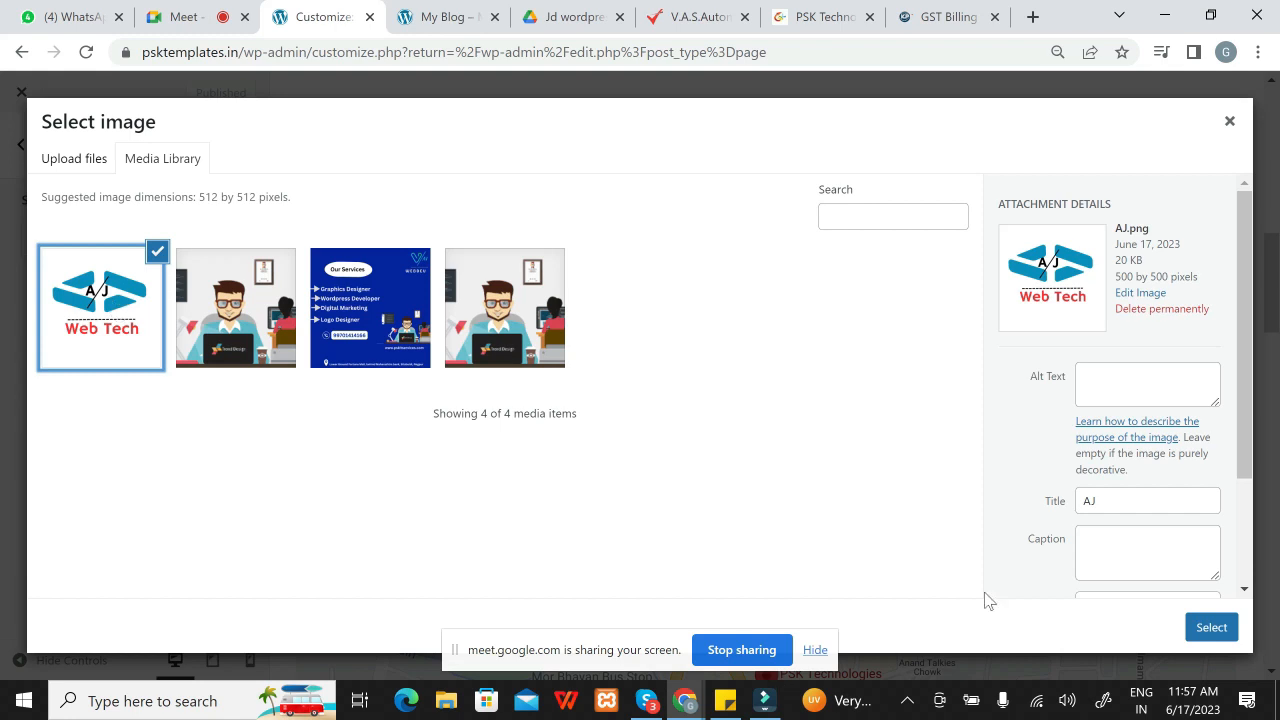
left_click(1195, 627)
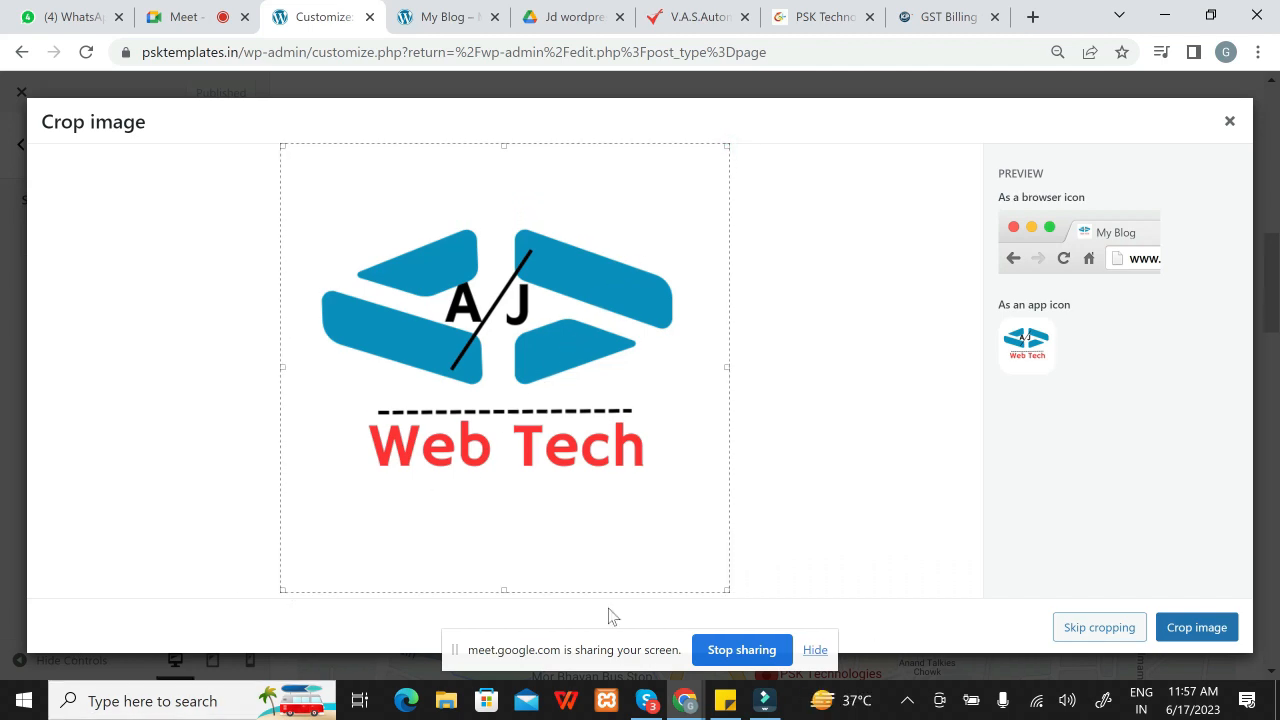
left_click(1179, 630)
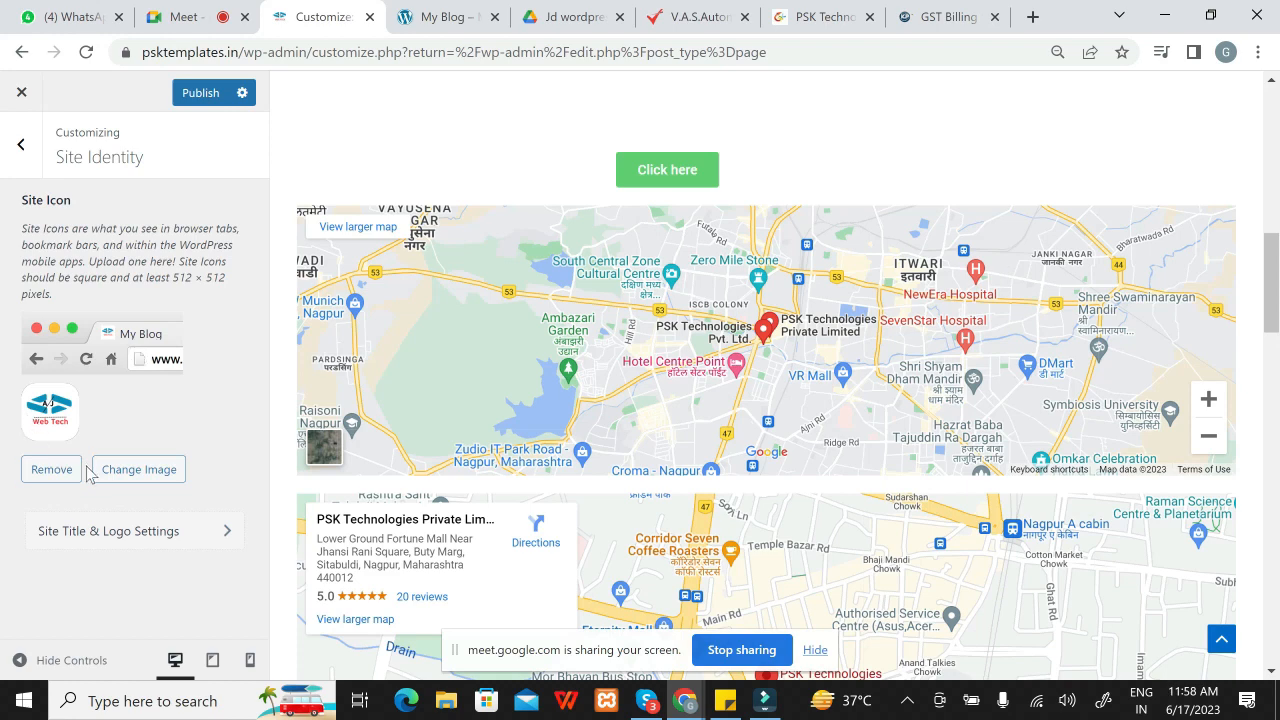
Step: Go to the Site Title & Logo settings and choose cropped-AJ.png from the media library as the logo
left_click(93, 538)
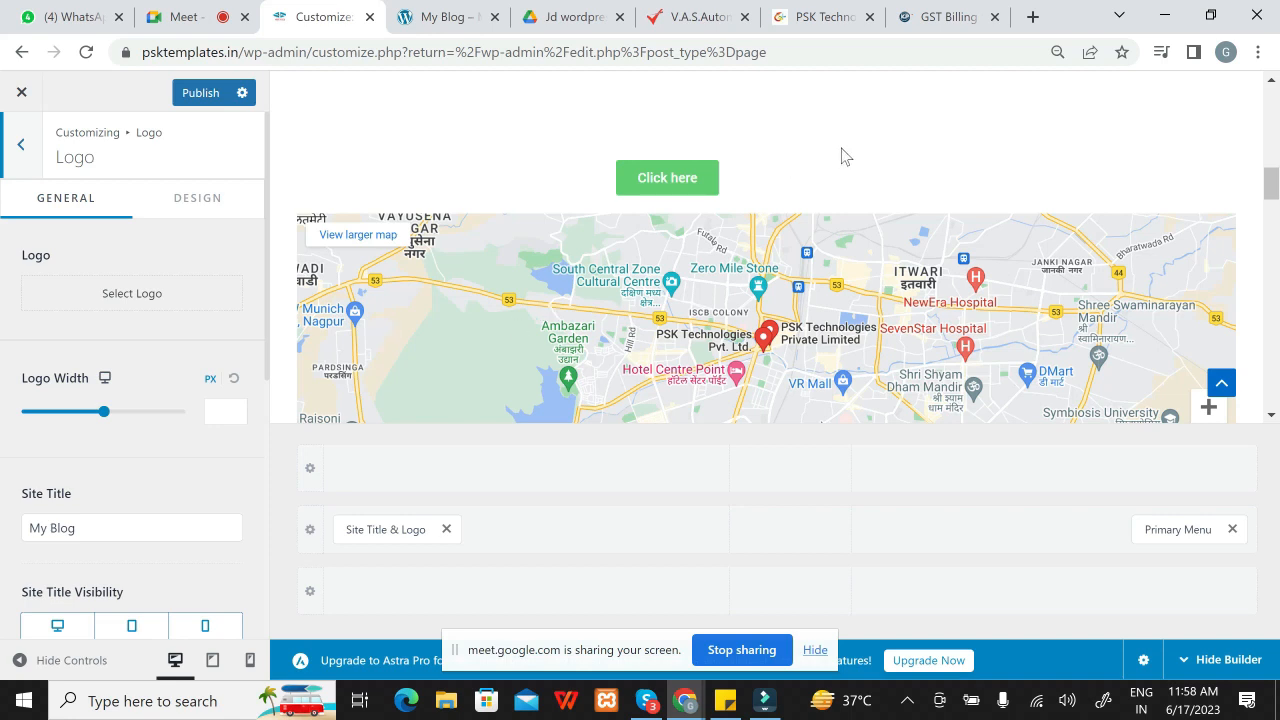
left_click(110, 290)
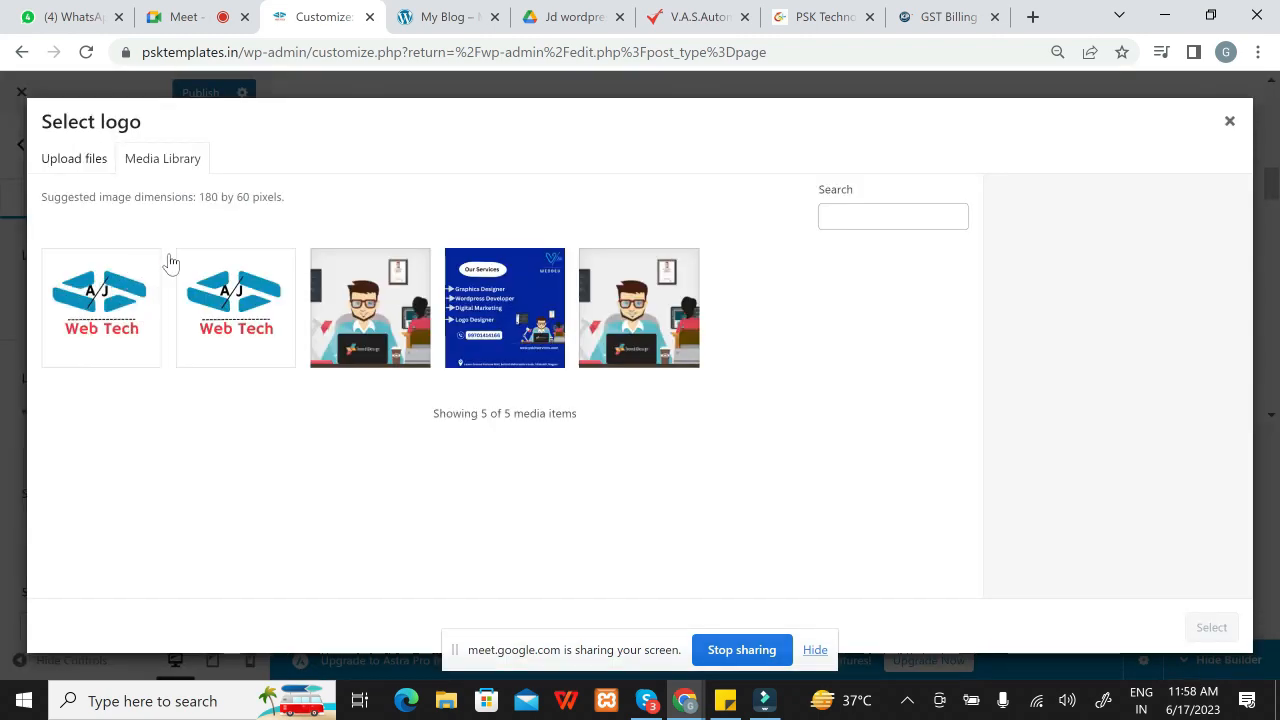
left_click(80, 302)
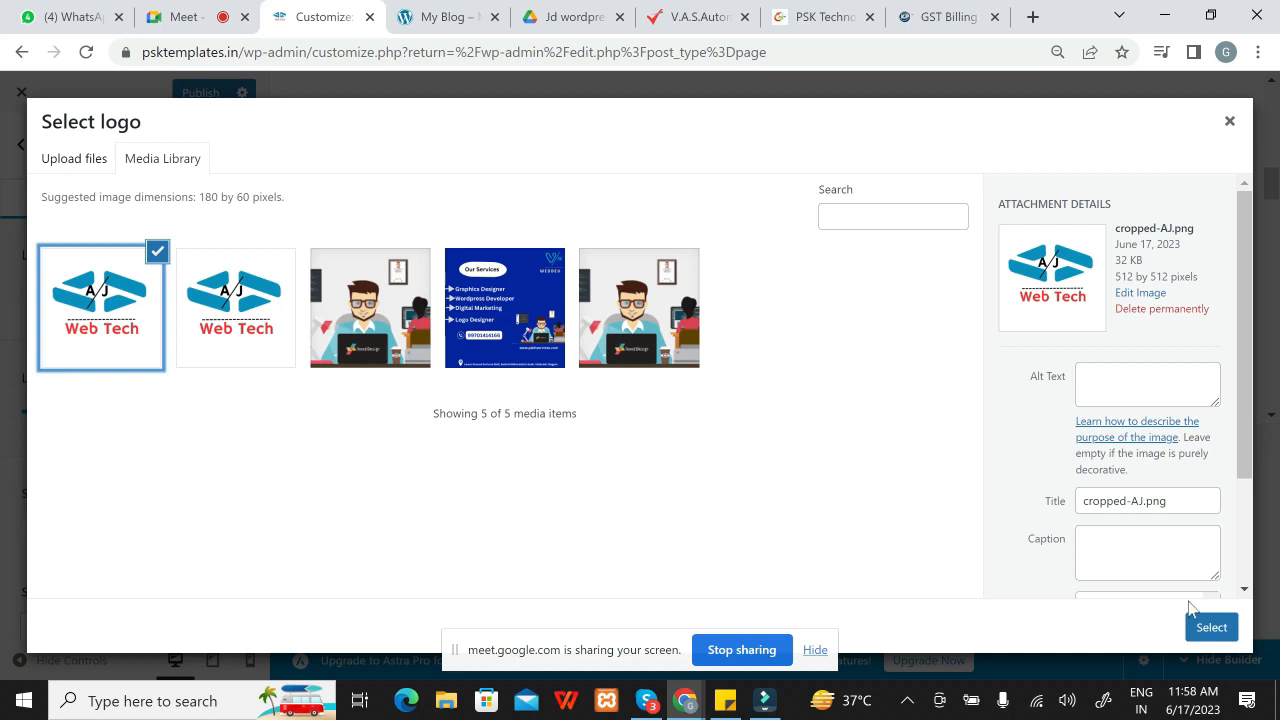
left_click(1211, 627)
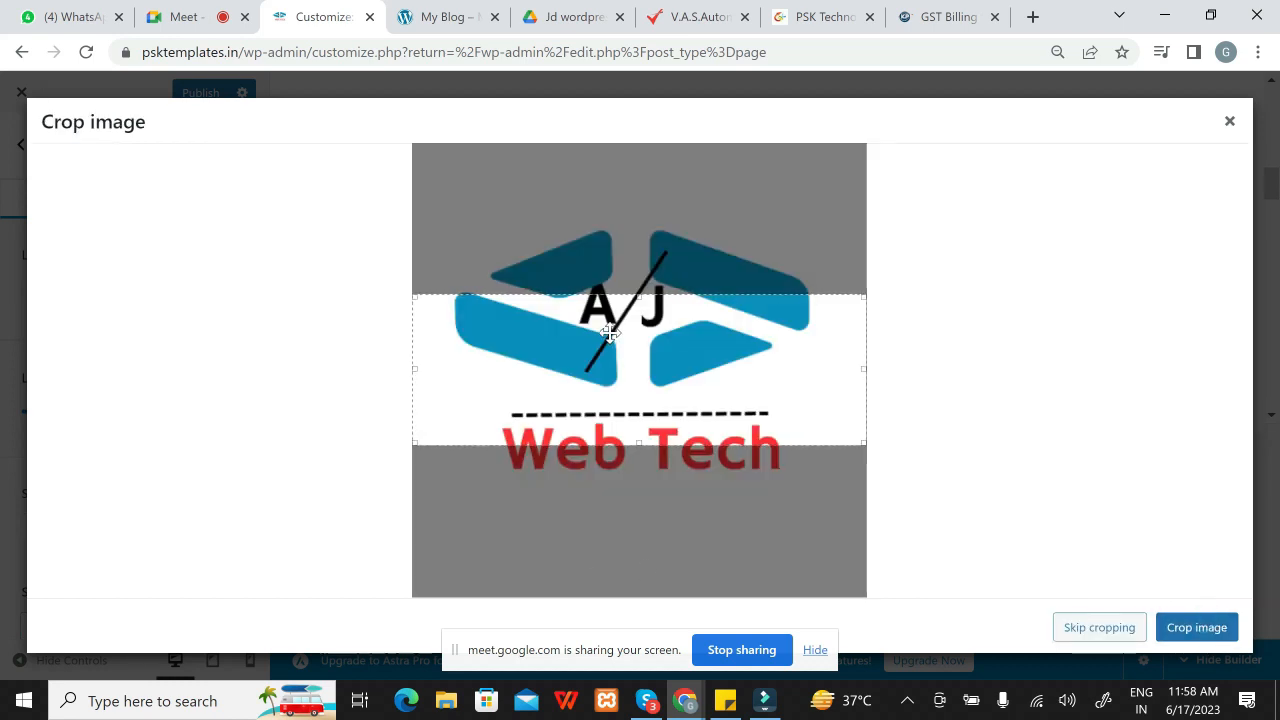
Step: Try to crop the logo around the AJ emblem and Web Tech text, and skip cropping to use the whole image
left_click_drag(606, 334, 621, 266)
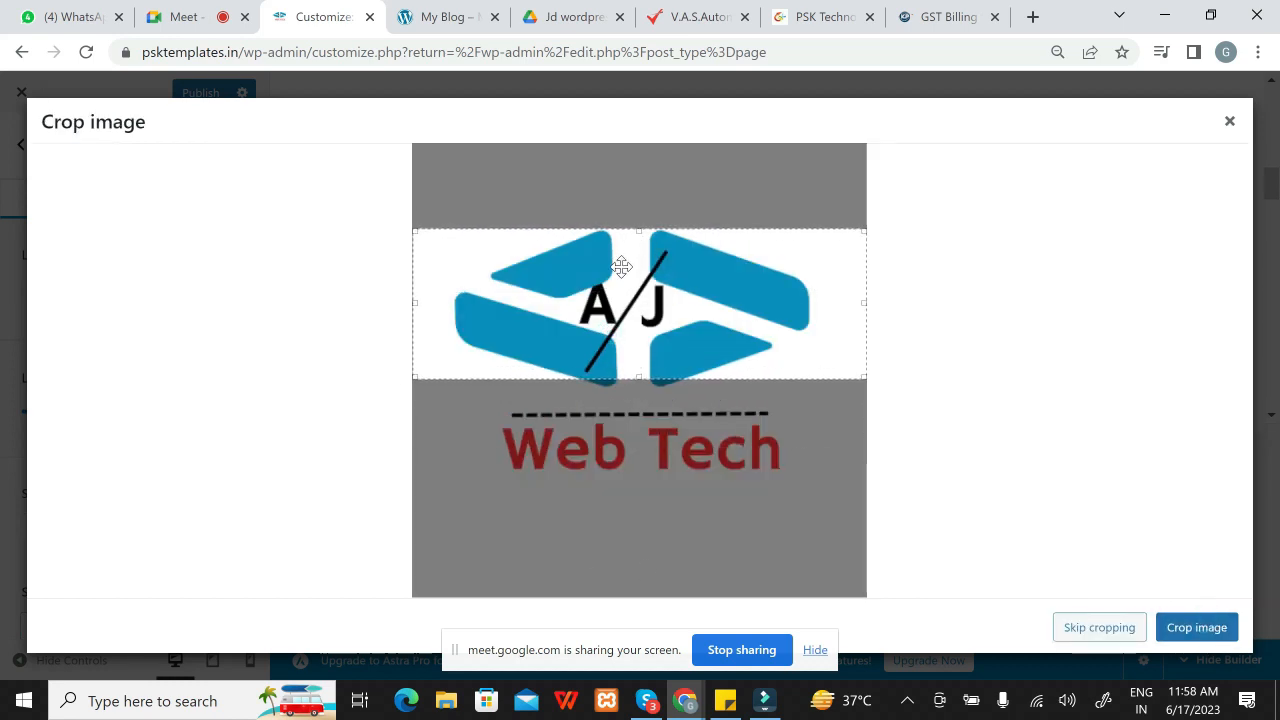
left_click_drag(642, 378, 645, 400)
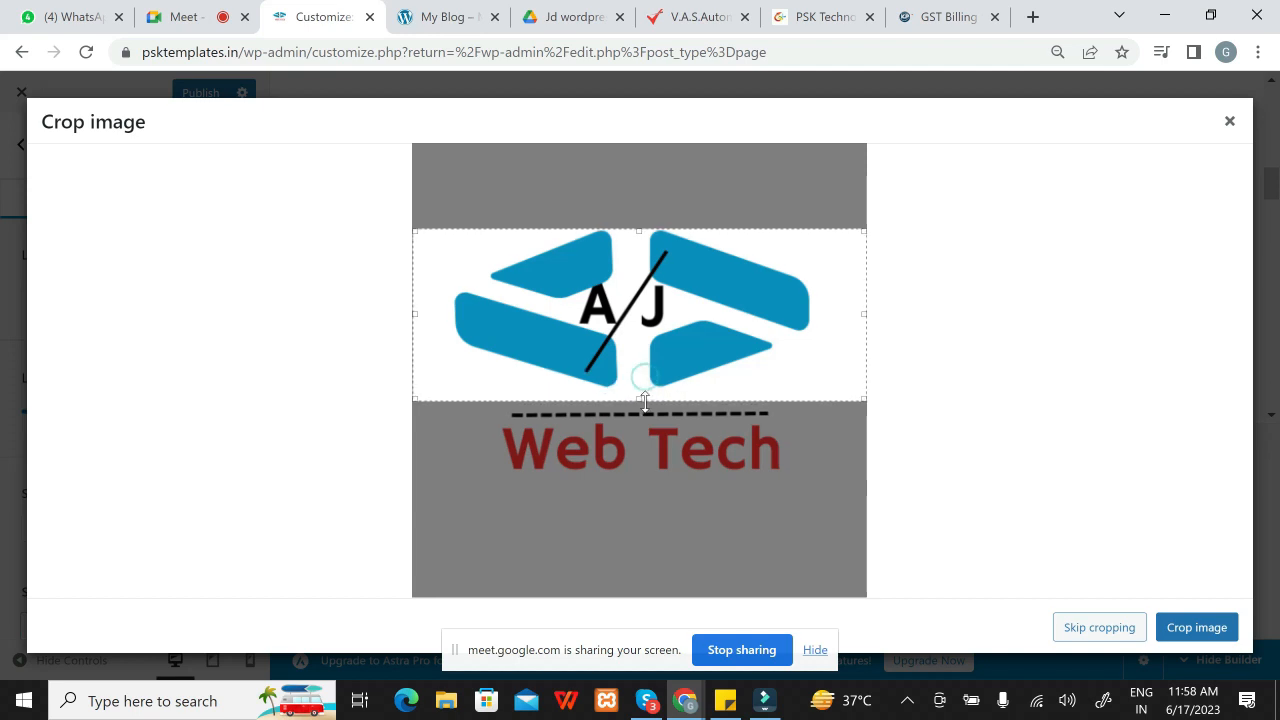
left_click_drag(655, 471, 657, 482)
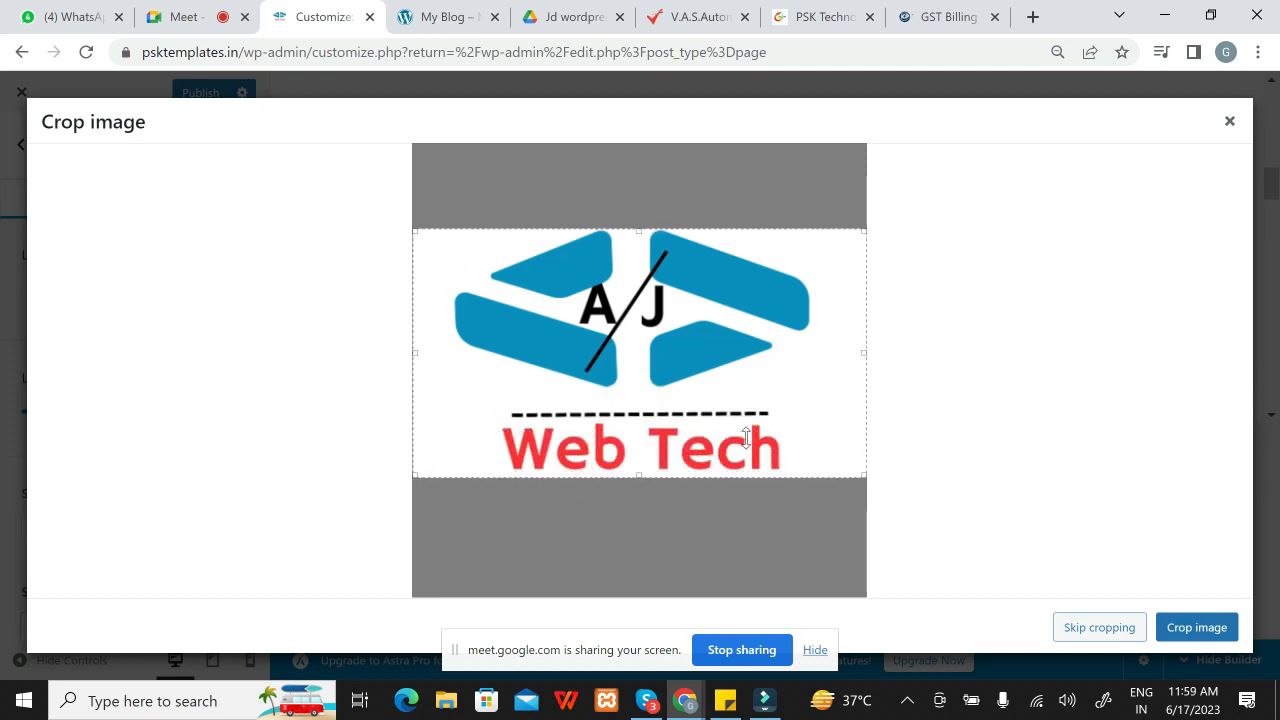
left_click(1192, 628)
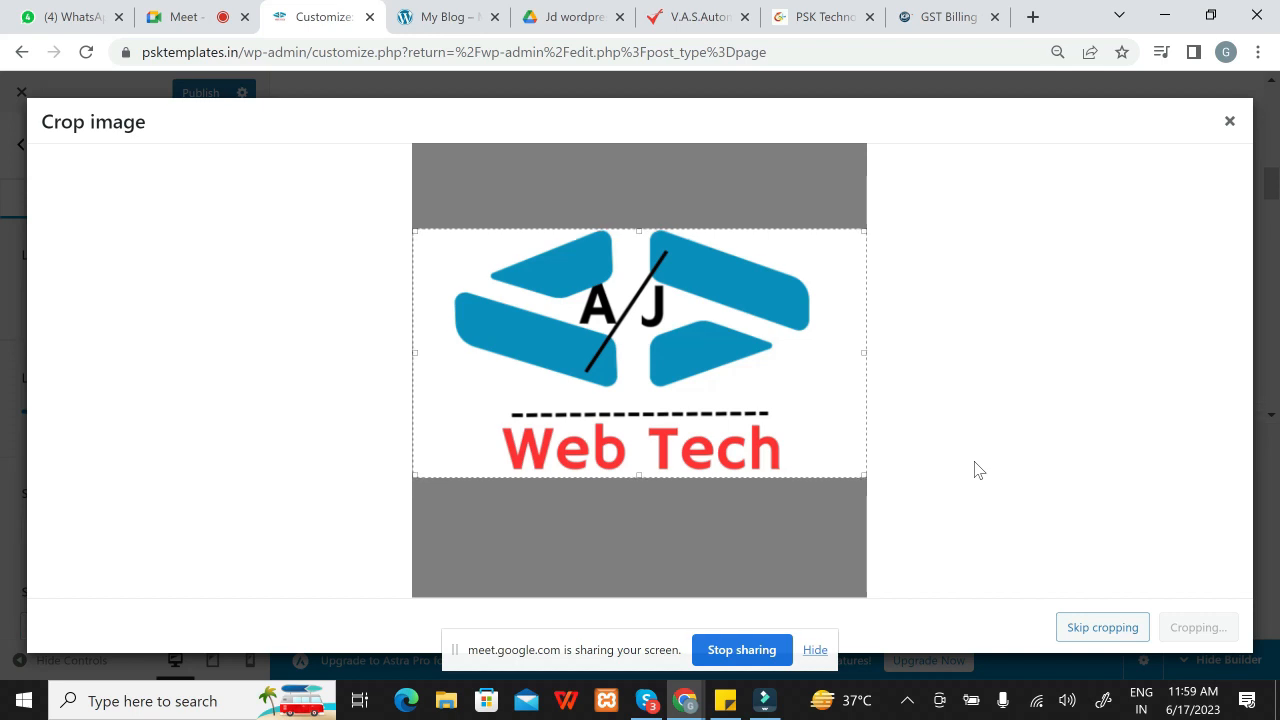
left_click(814, 650)
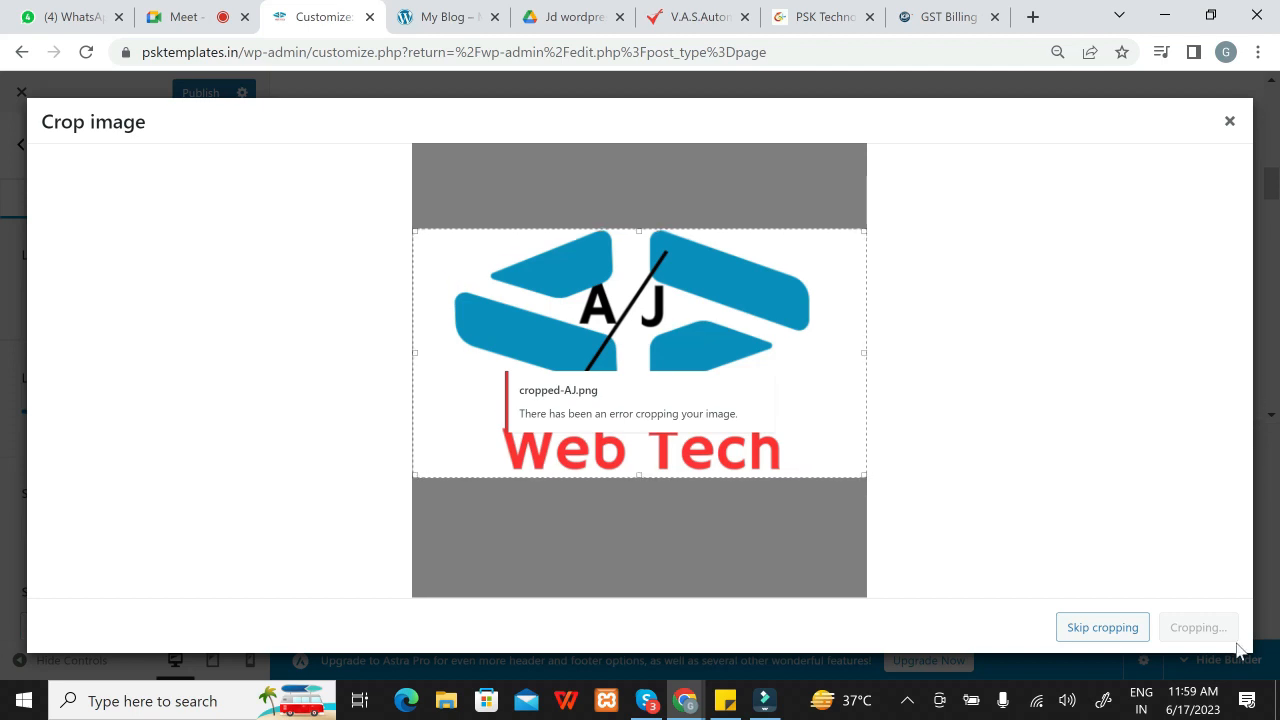
left_click(1104, 628)
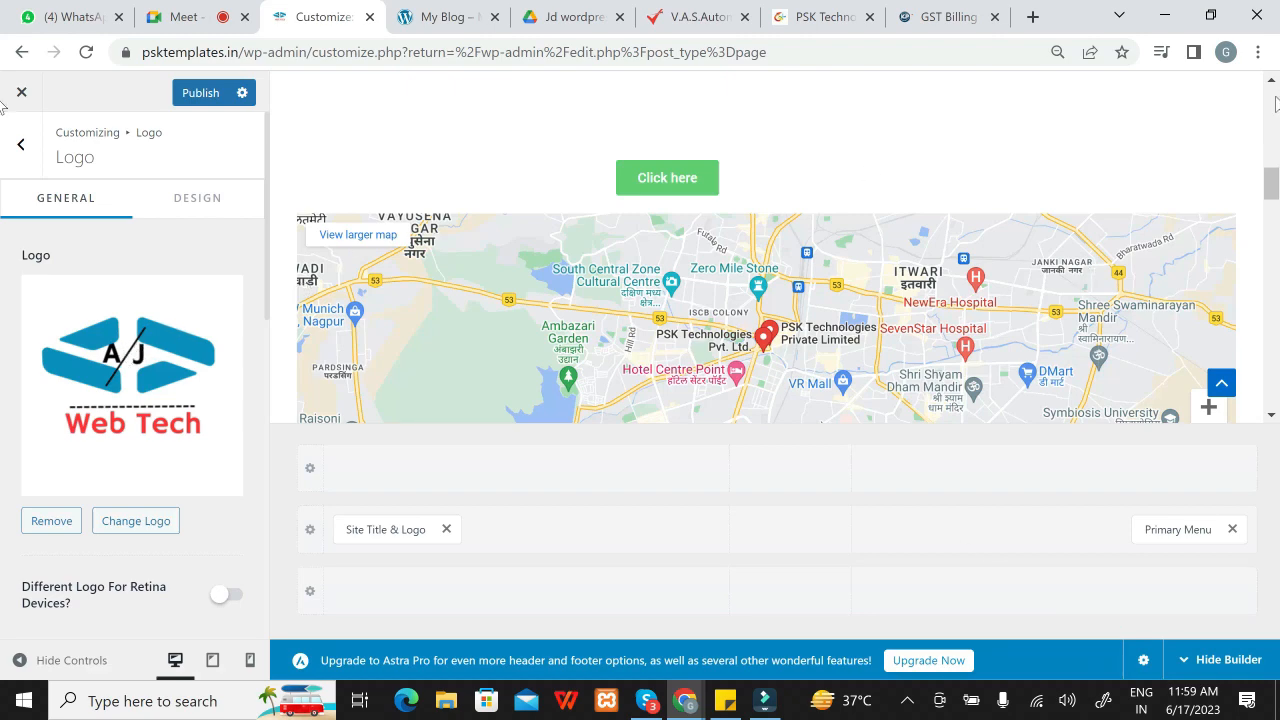
Step: Check the header at the start of the page preview, reopen the logo selection, and remove the AJ logo
left_click_drag(1276, 185, 1276, 103)
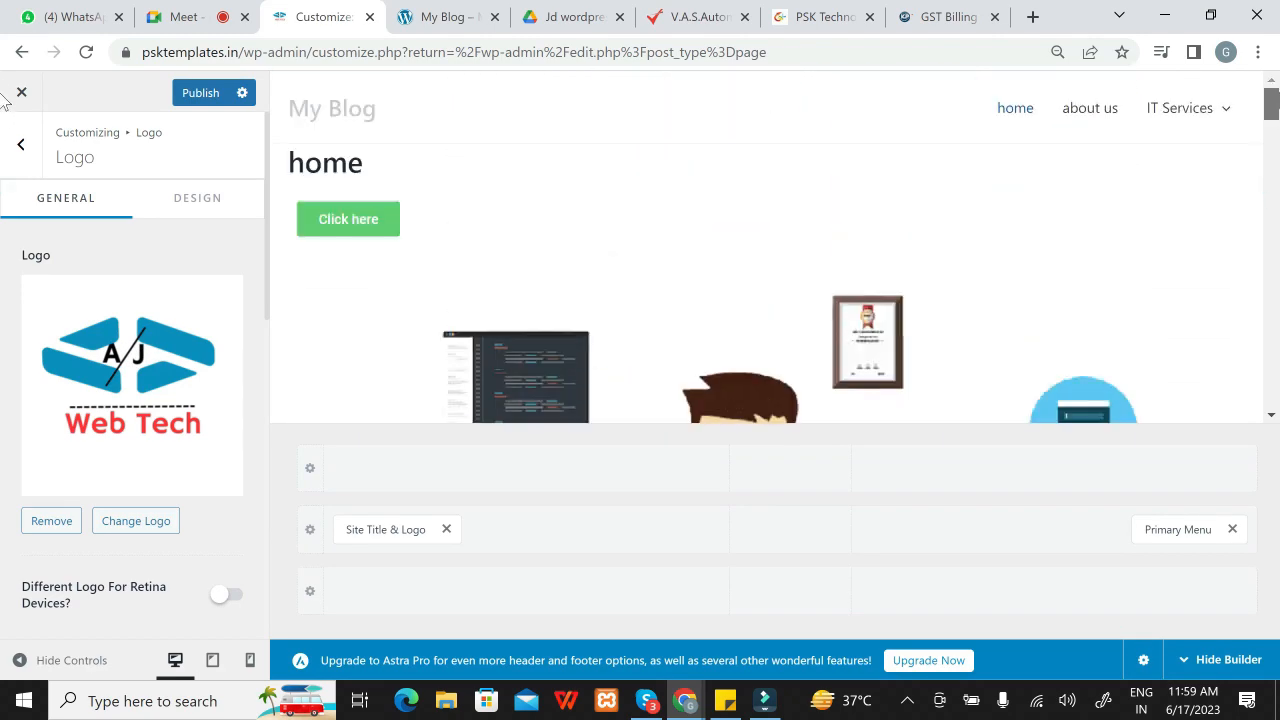
left_click(120, 388)
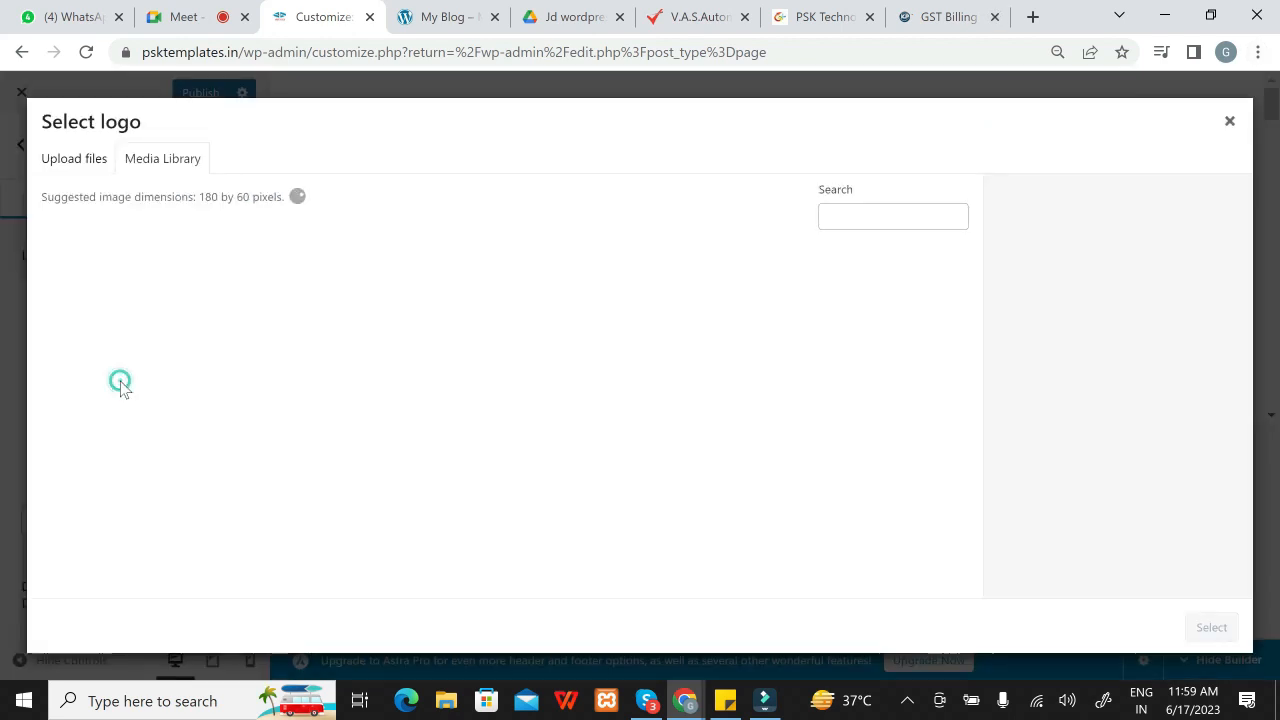
left_click(1229, 120)
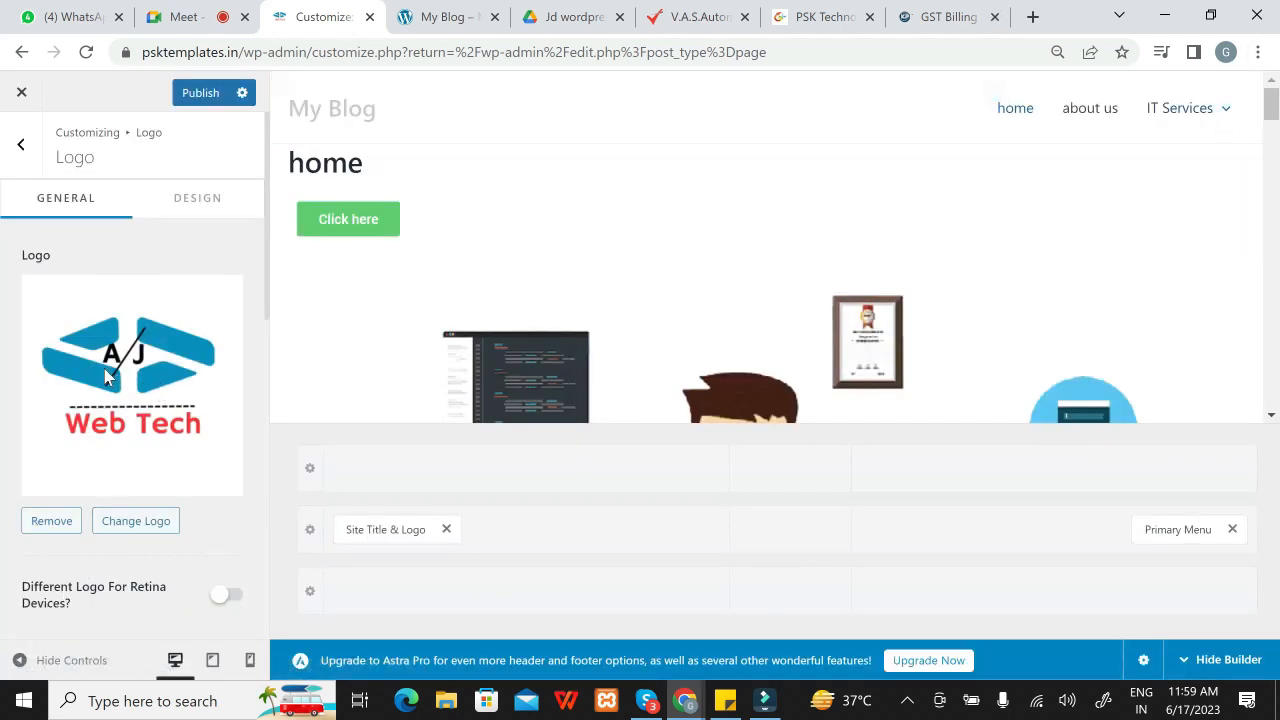
left_click(104, 370)
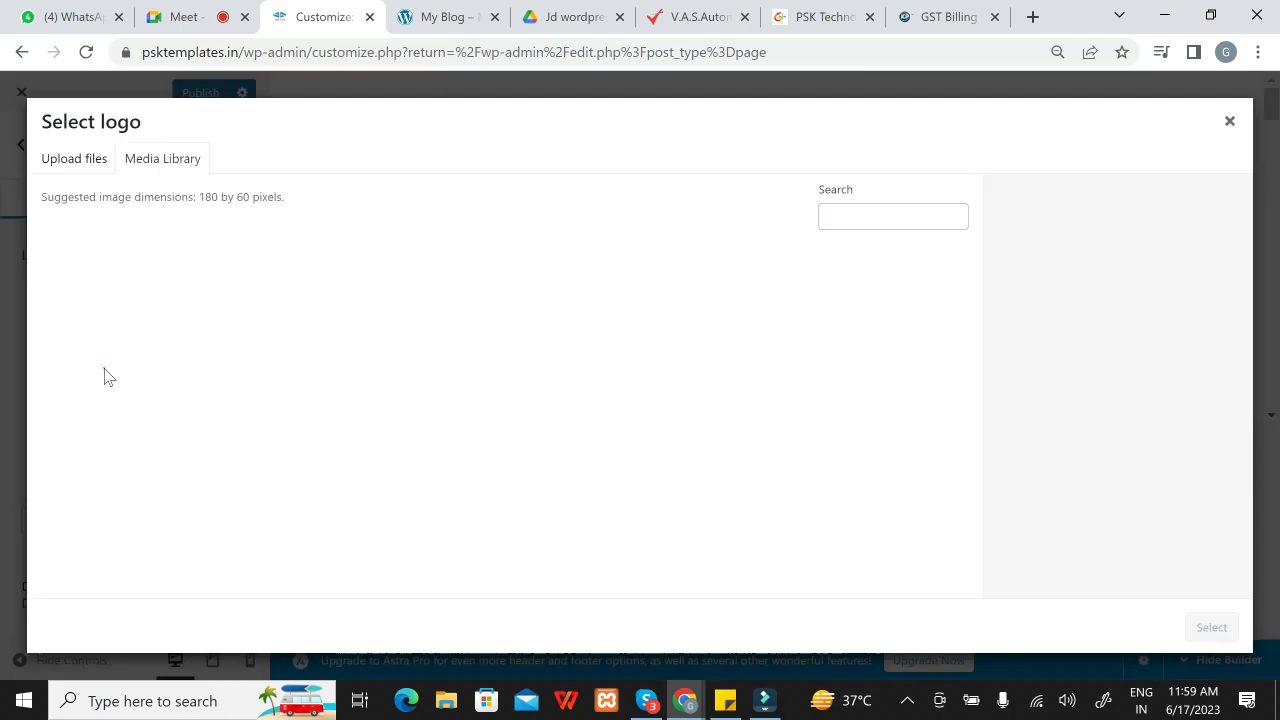
left_click(1231, 121)
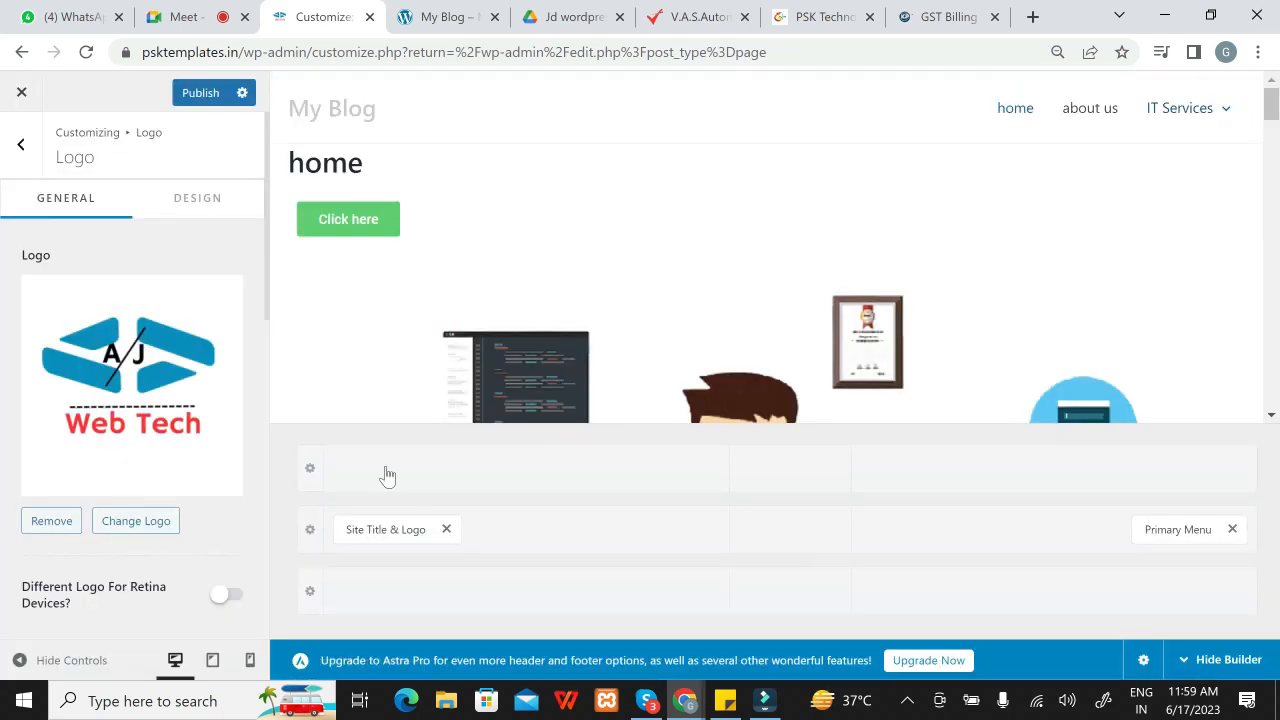
left_click(49, 527)
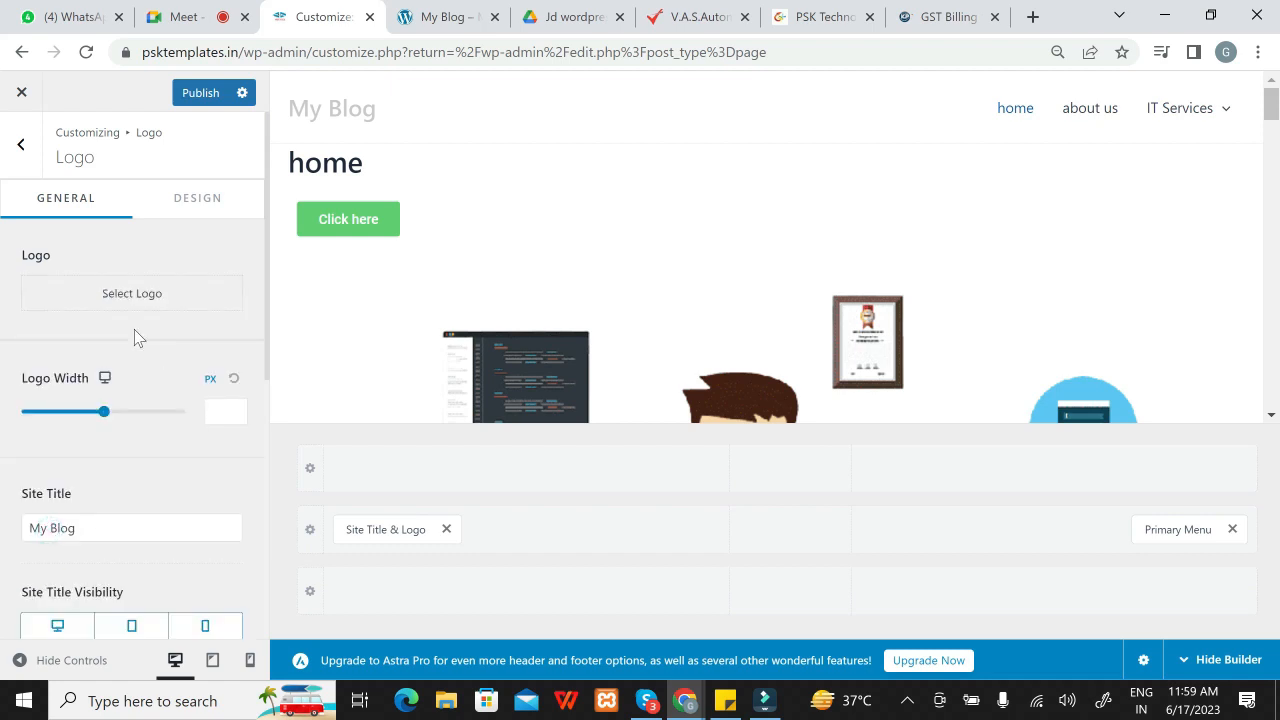
Step: Upload Webdev.in.png from the Downloads folder as a new image for the site logo
left_click(140, 300)
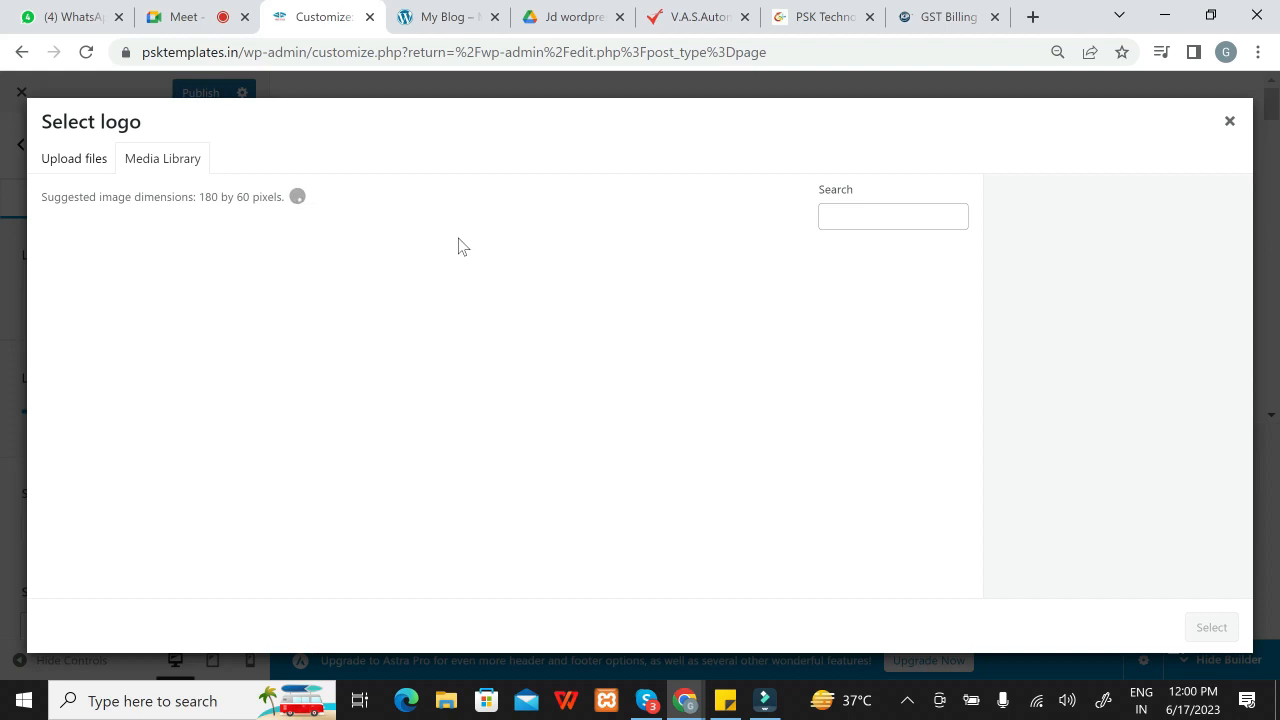
left_click(100, 163)
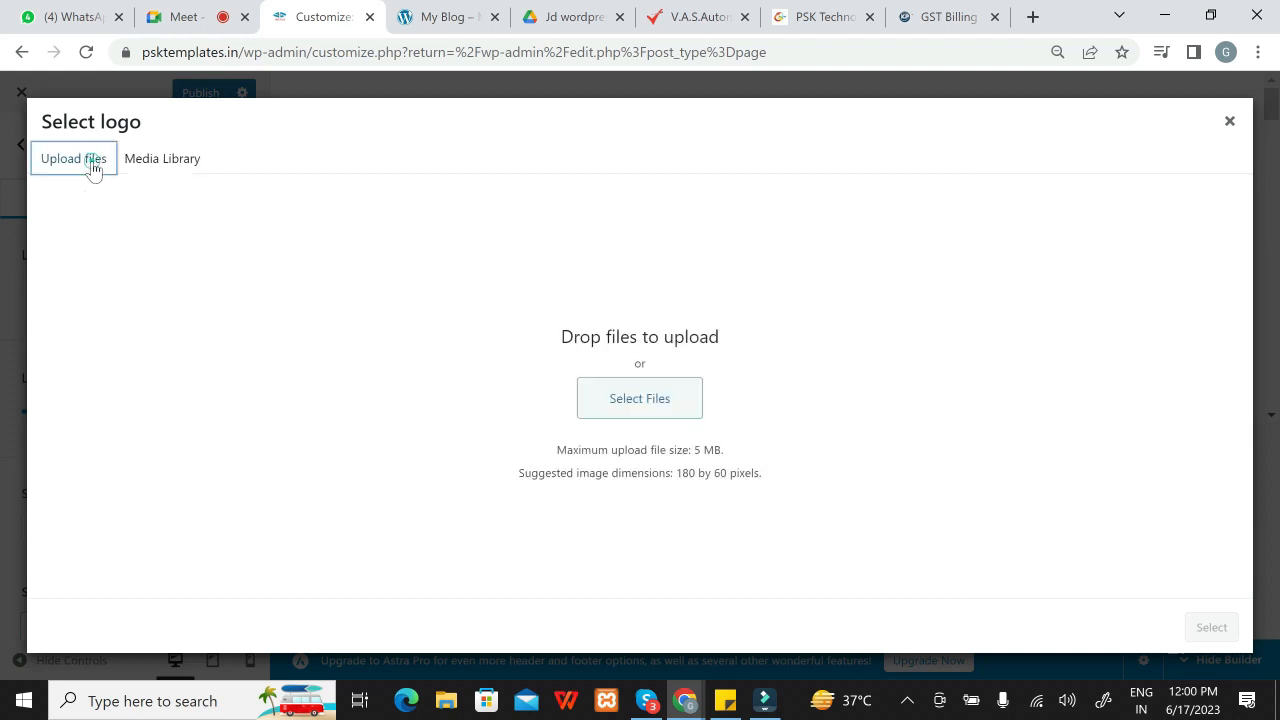
left_click(612, 416)
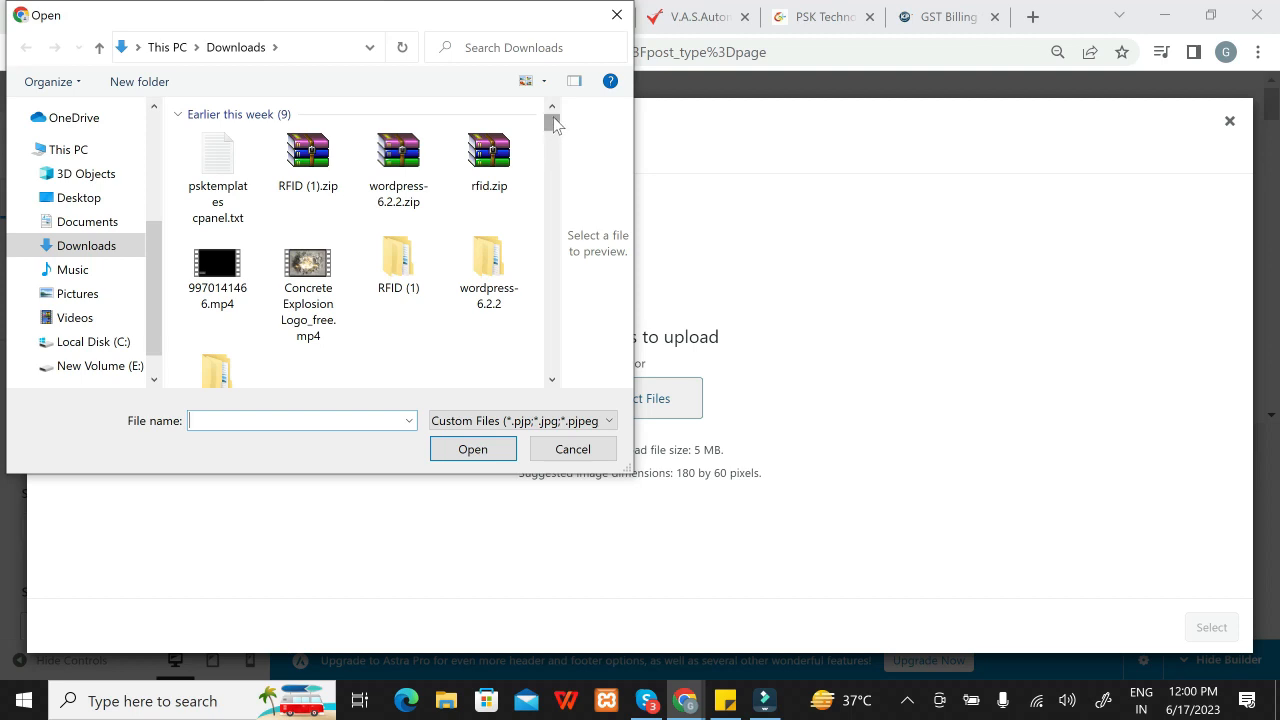
mouse_move(553, 117)
left_mouse_down()
mouse_move(557, 152)
mouse_move(559, 133)
left_mouse_up()
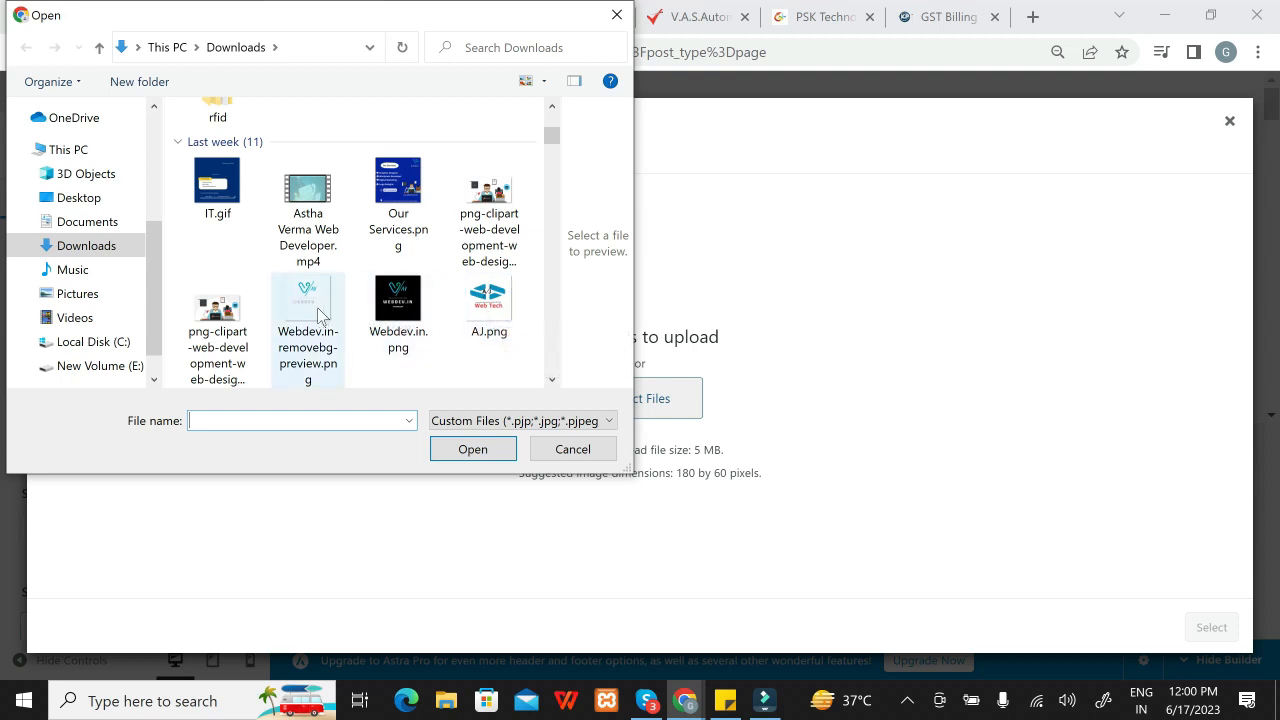
left_click(397, 298)
left_click(472, 449)
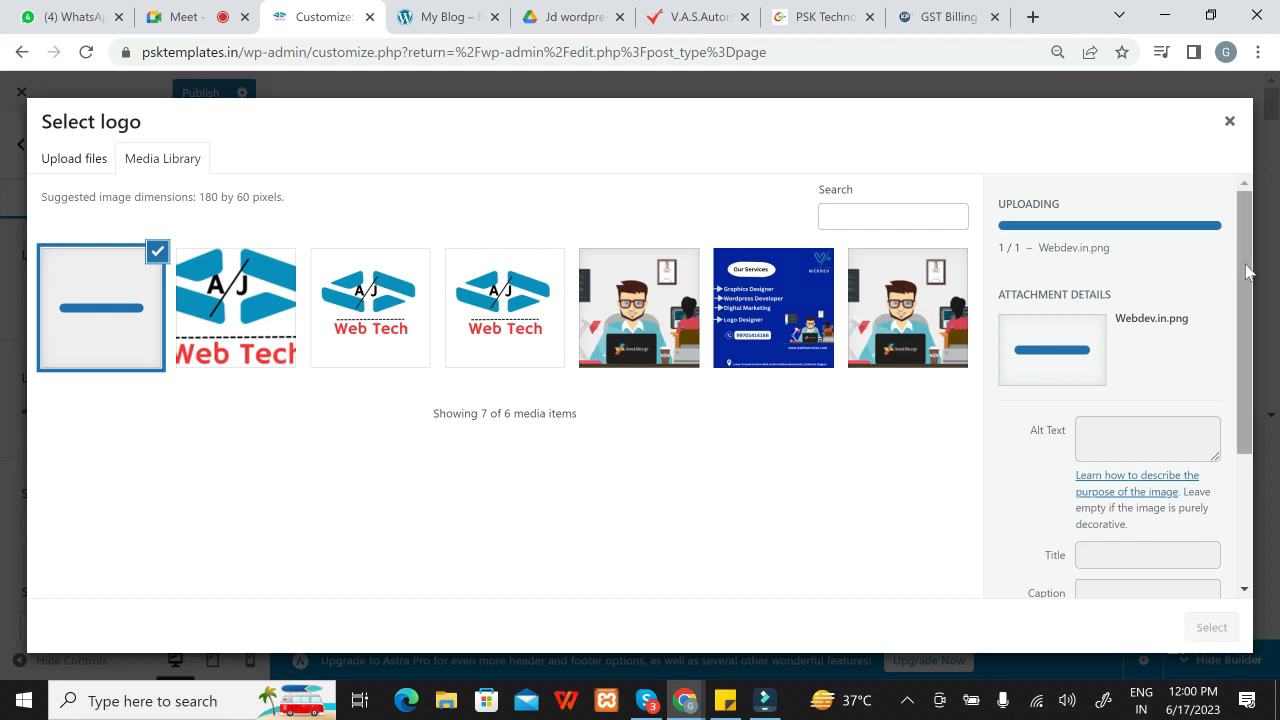
left_click_drag(1248, 272, 1250, 342)
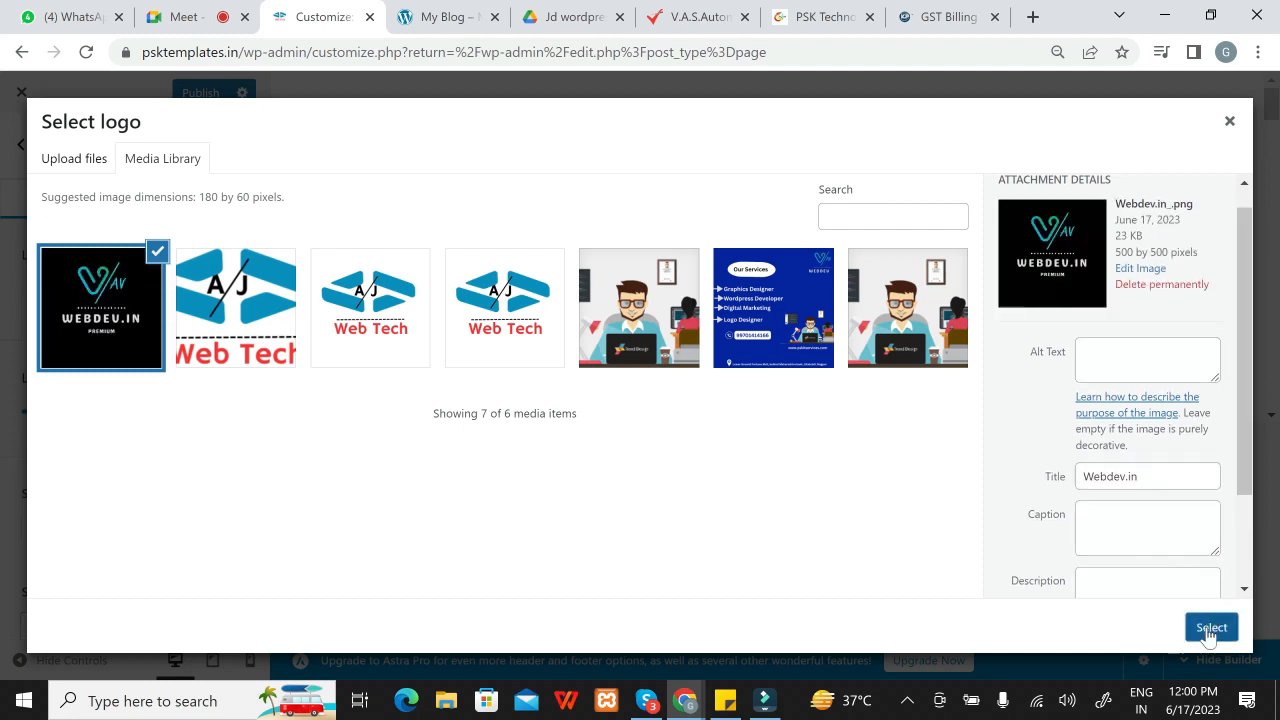
Step: Use the uploaded Webdev.in image as the logo, cropped to the V/AV emblem above the text
left_click(1210, 628)
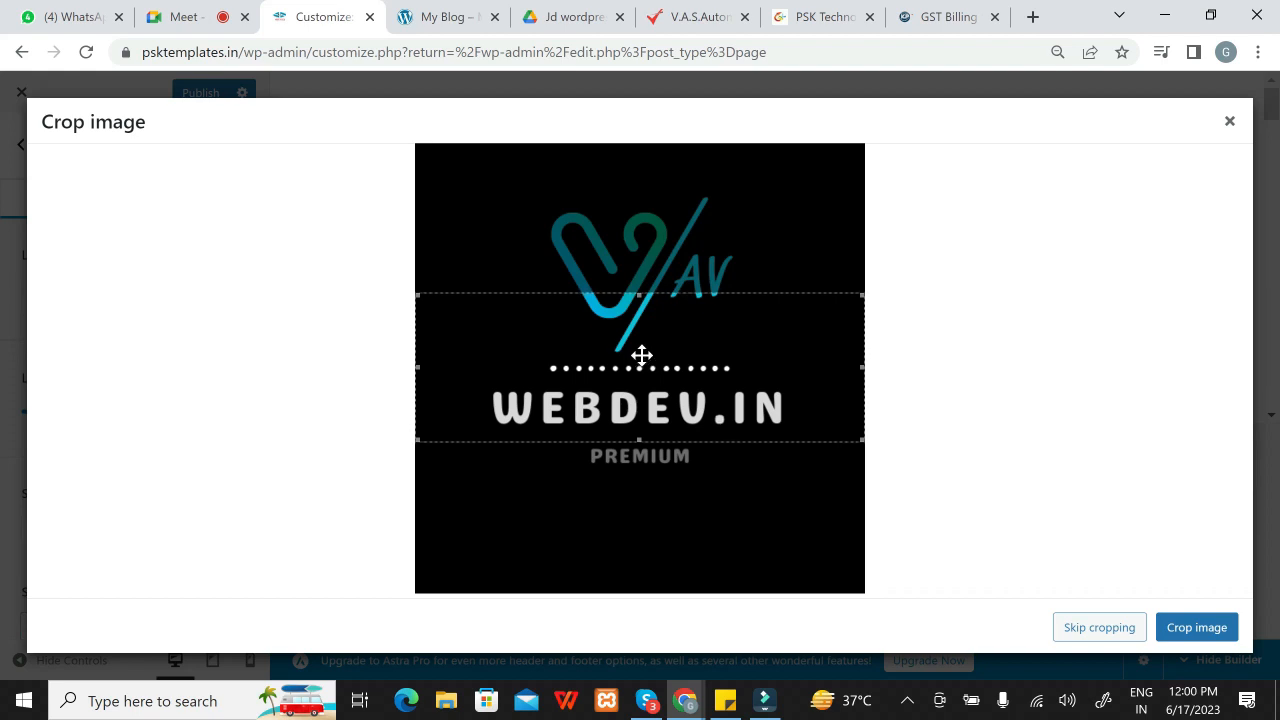
left_click_drag(641, 356, 670, 256)
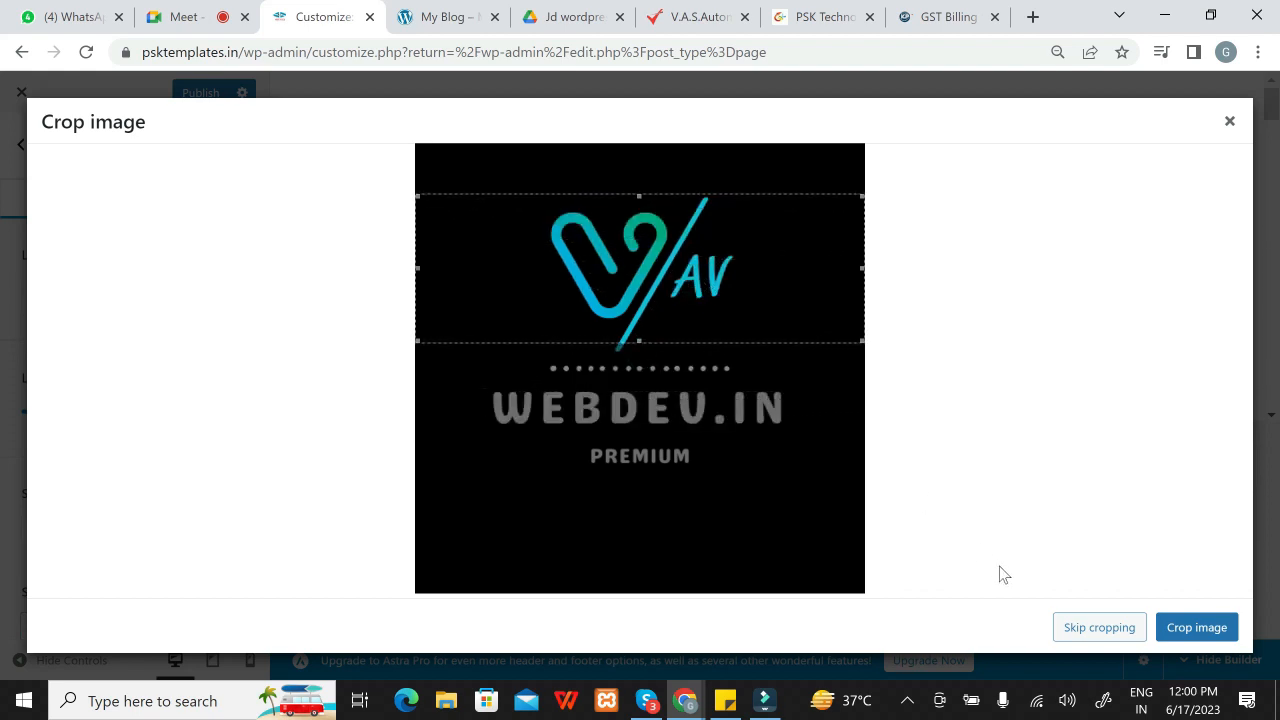
left_click(1196, 630)
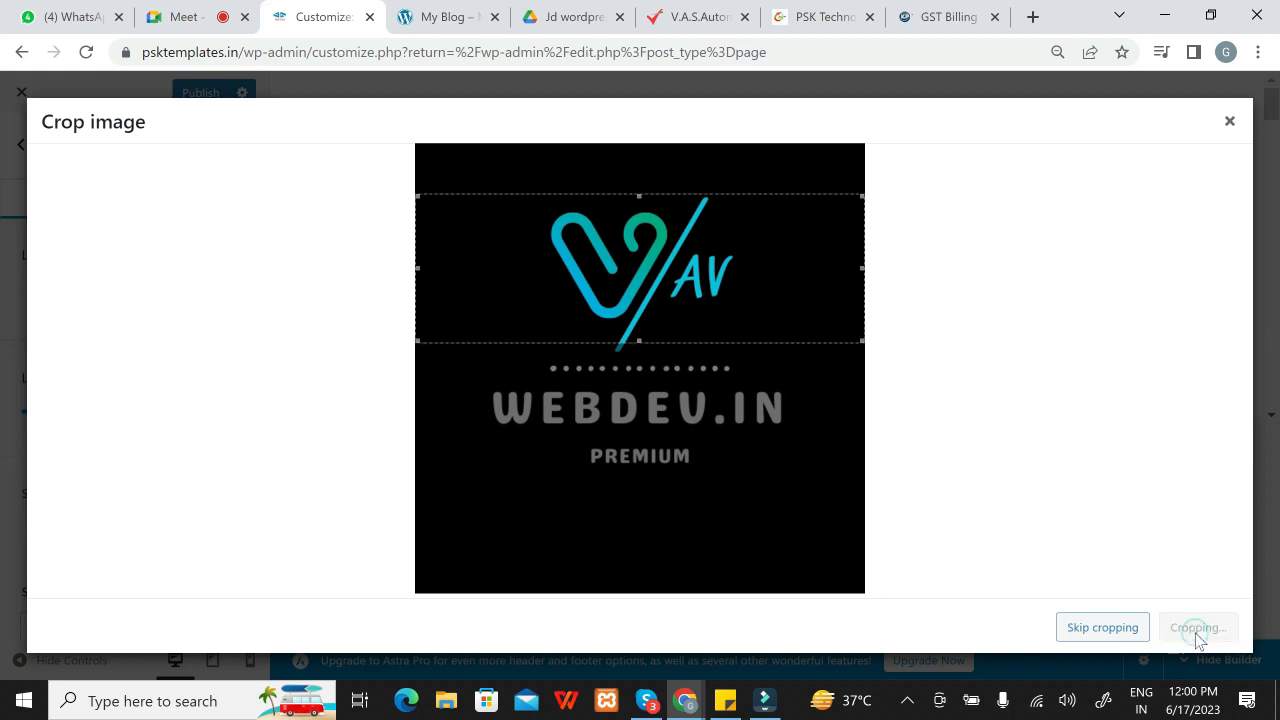
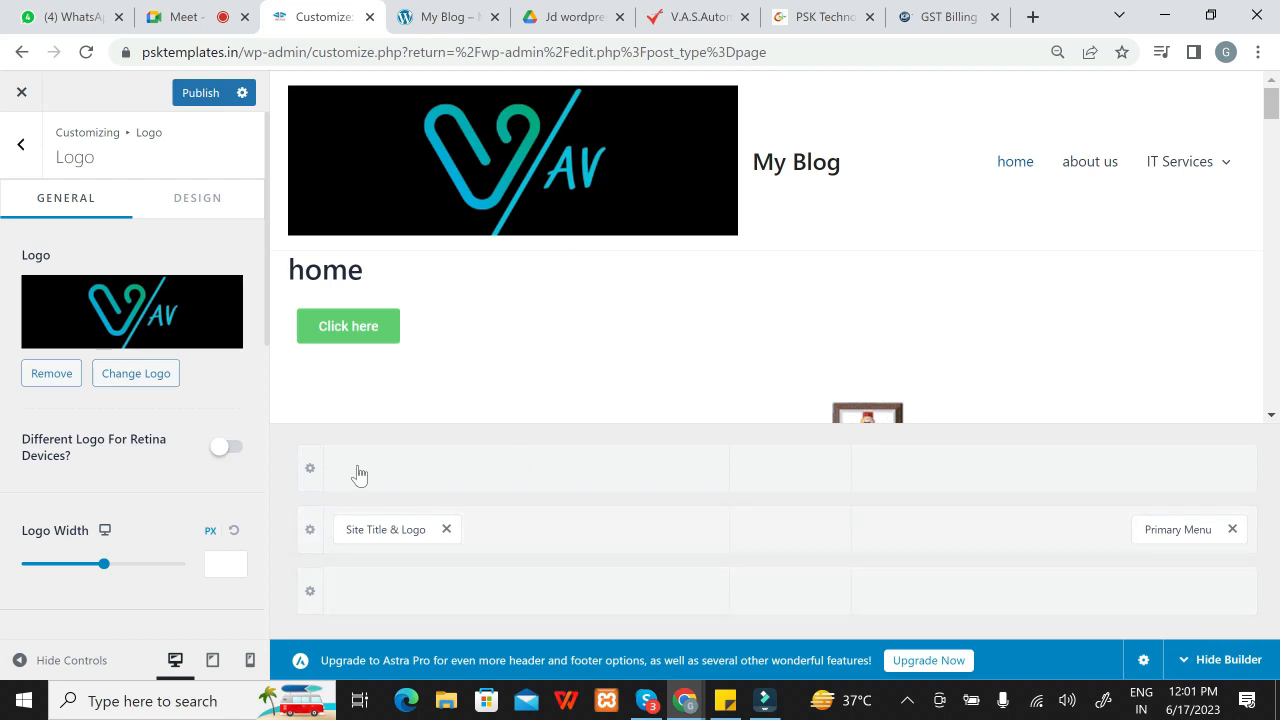
Step: Review the suggested image dimensions in the logo selection dialog, keeping the current logo
left_click(123, 372)
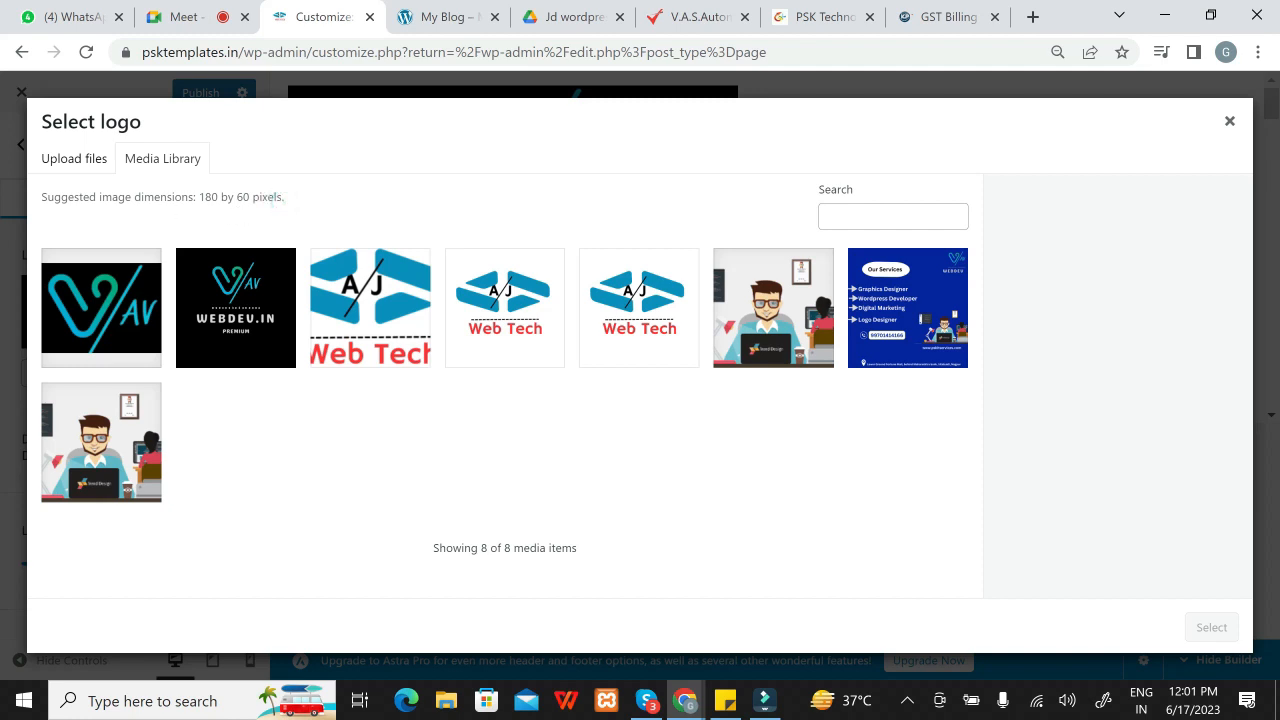
left_click_drag(285, 198, 40, 200)
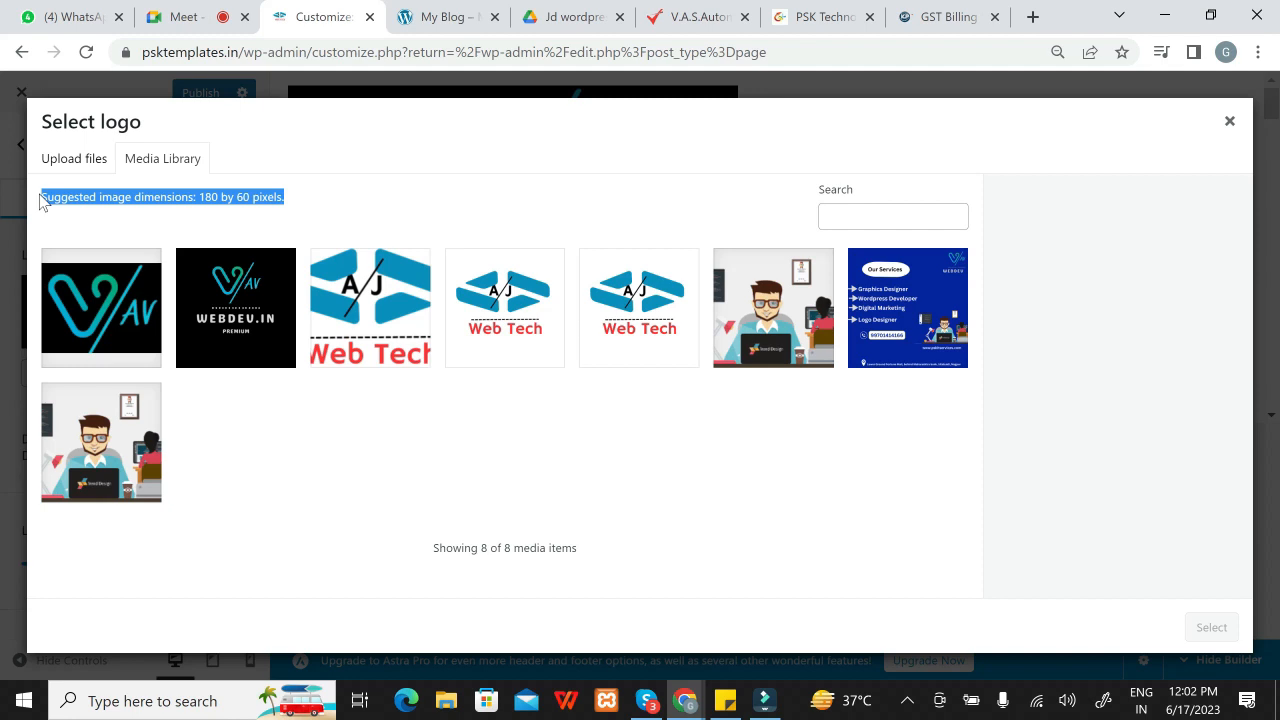
left_click(1230, 121)
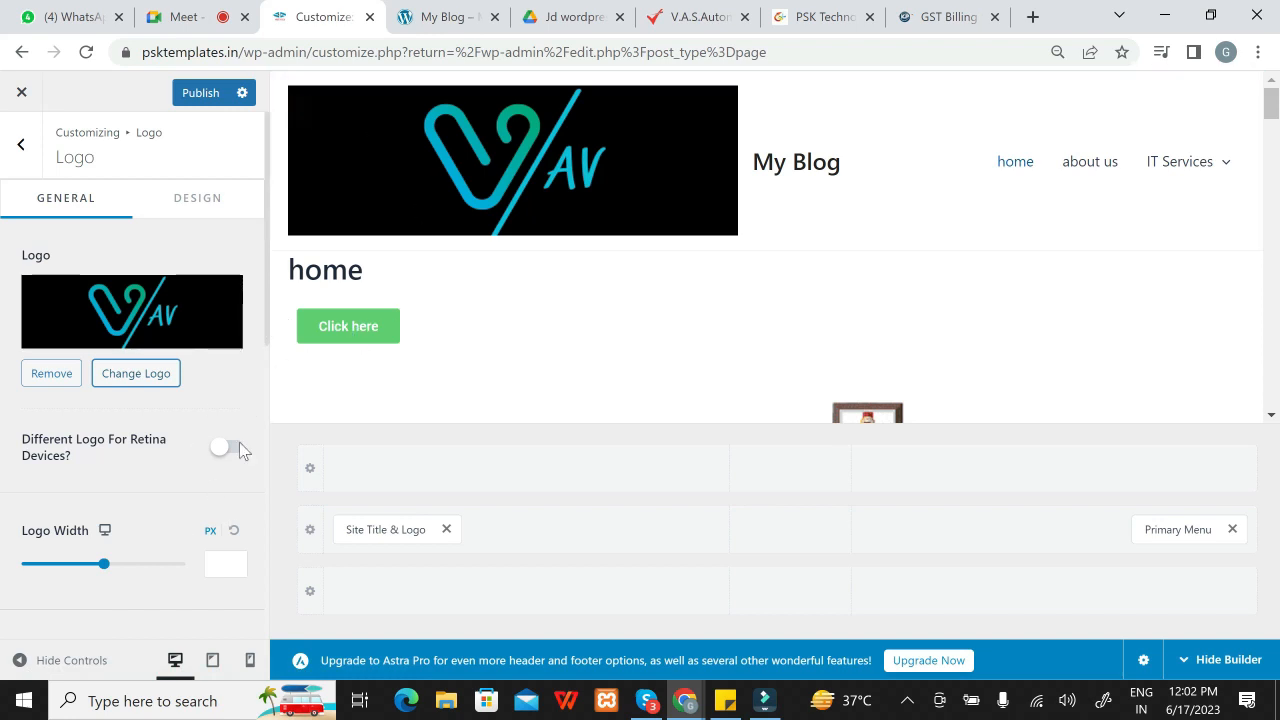
Step: Reduce the header logo width to 222 px
left_click(270, 344)
scroll(261, 369, "down", 4)
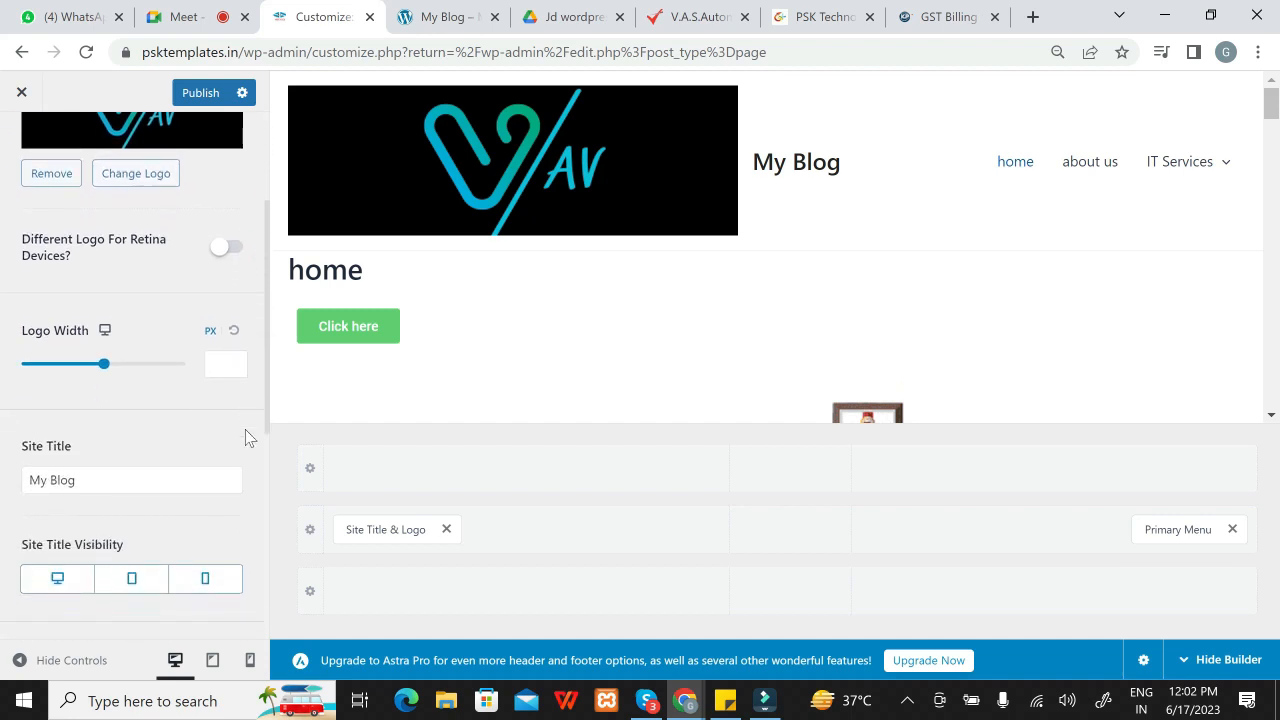
mouse_move(103, 363)
left_mouse_down()
mouse_move(40, 366)
mouse_move(85, 367)
left_mouse_up()
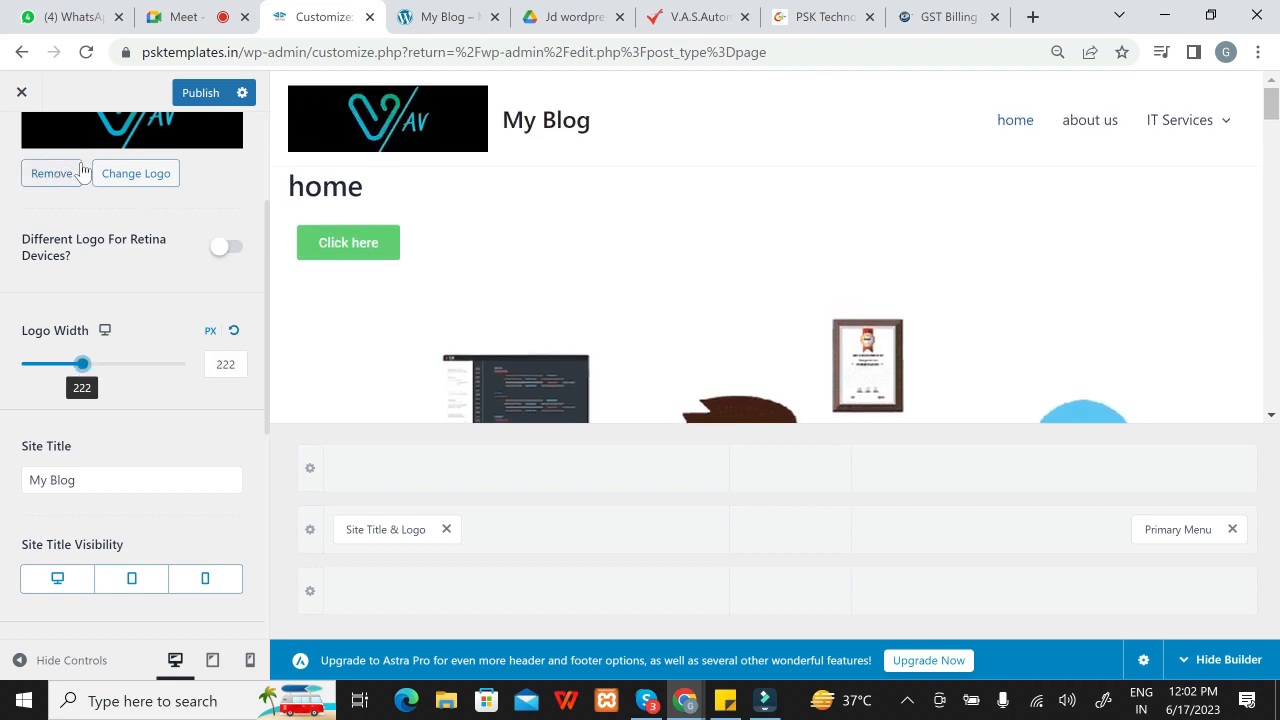
Step: Reselect the cropped Webdev.in image as the logo and crop it tightly around the V/AV emblem, removing the black side margins
left_click(117, 175)
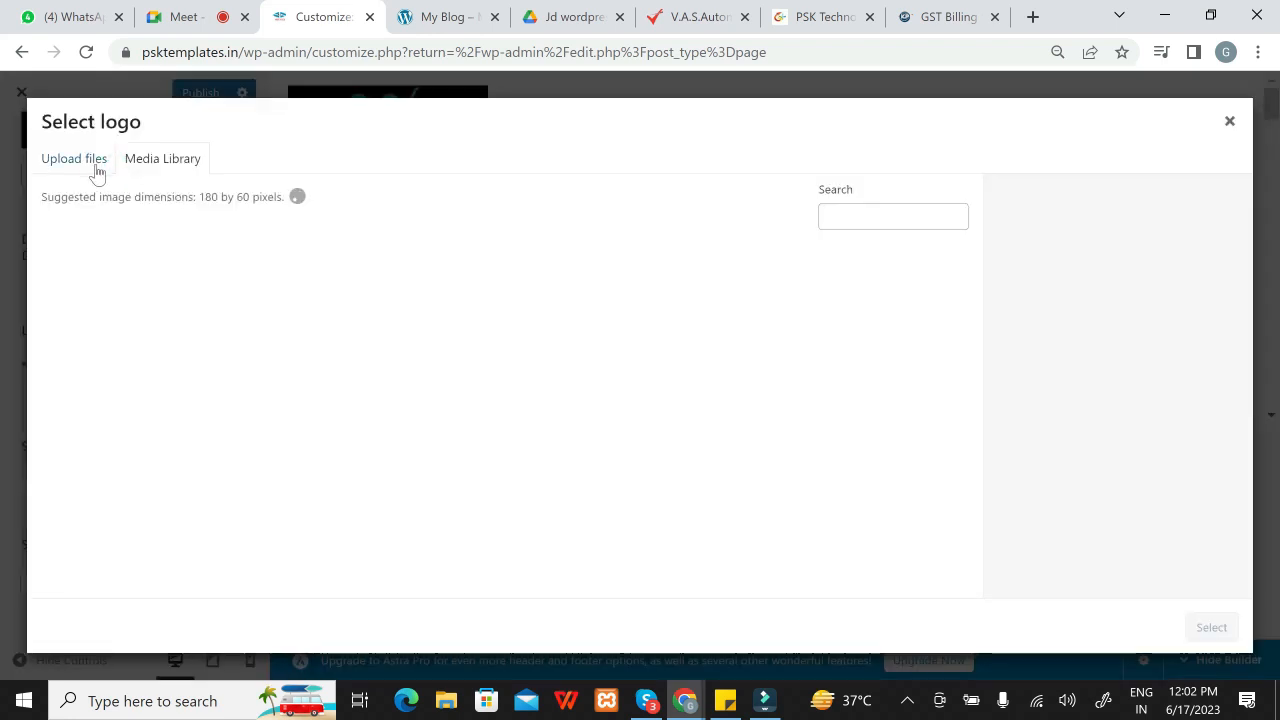
left_click(125, 305)
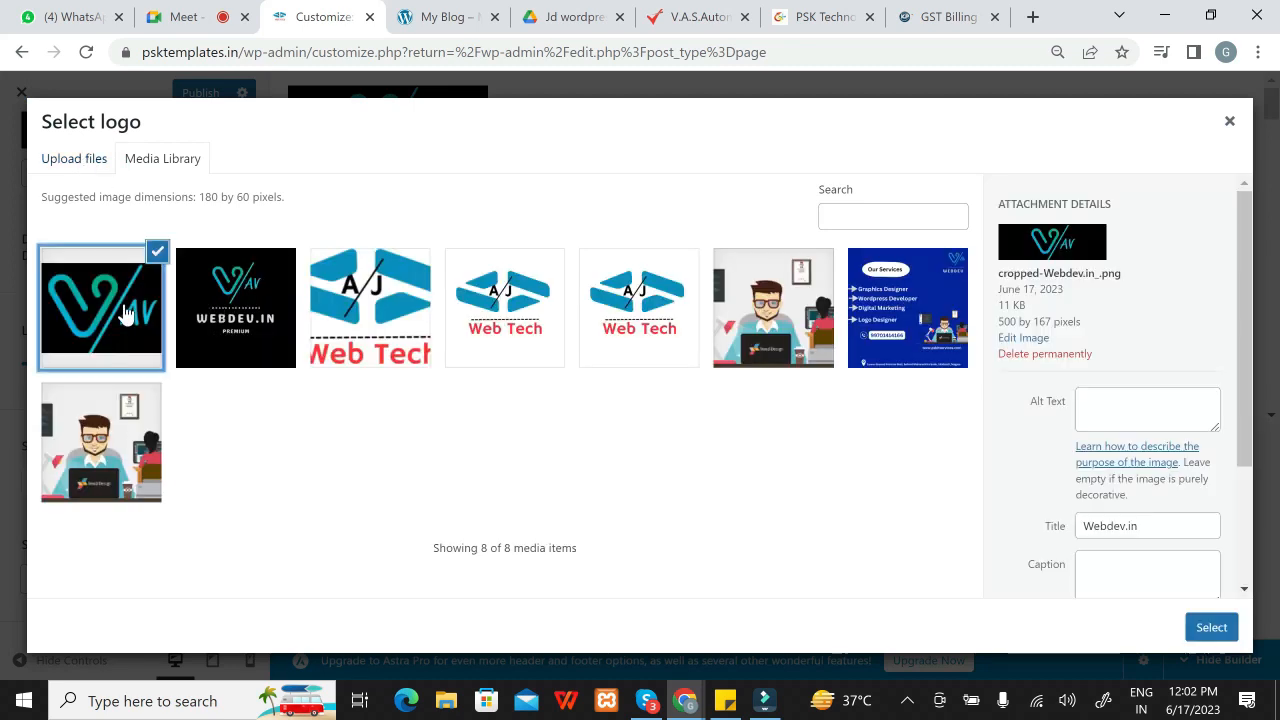
left_click(1214, 627)
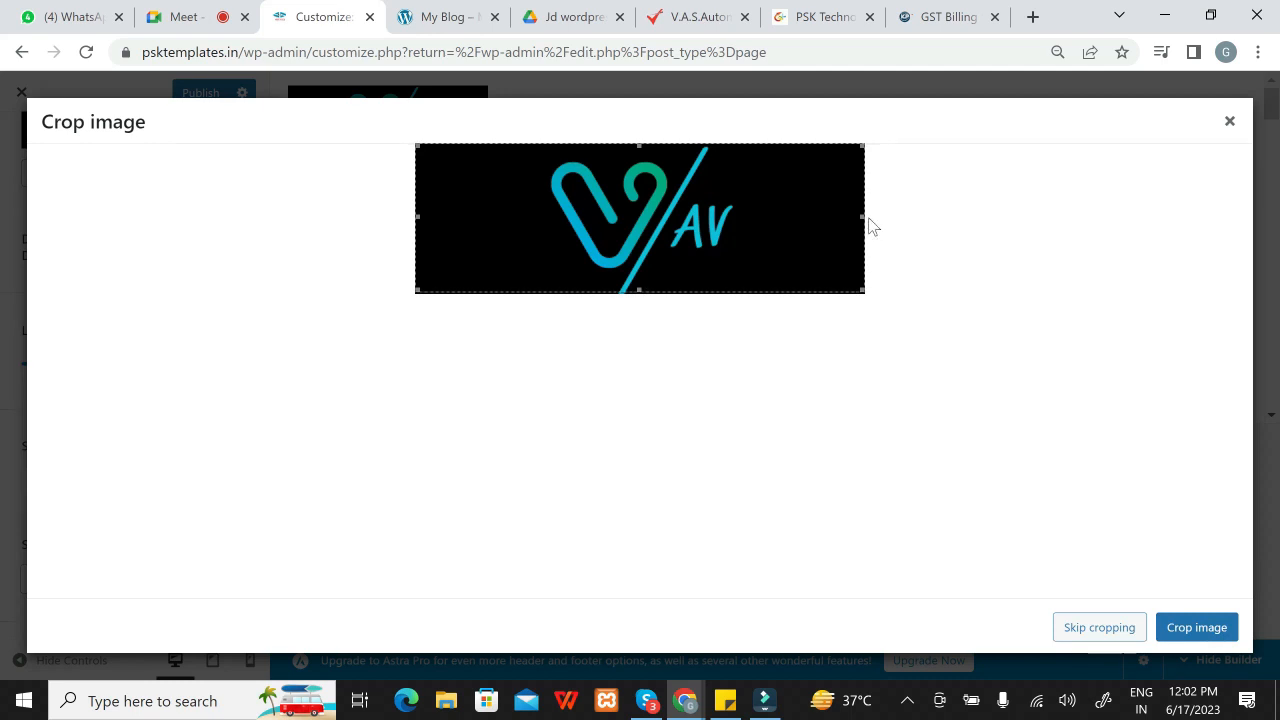
left_click_drag(860, 217, 746, 230)
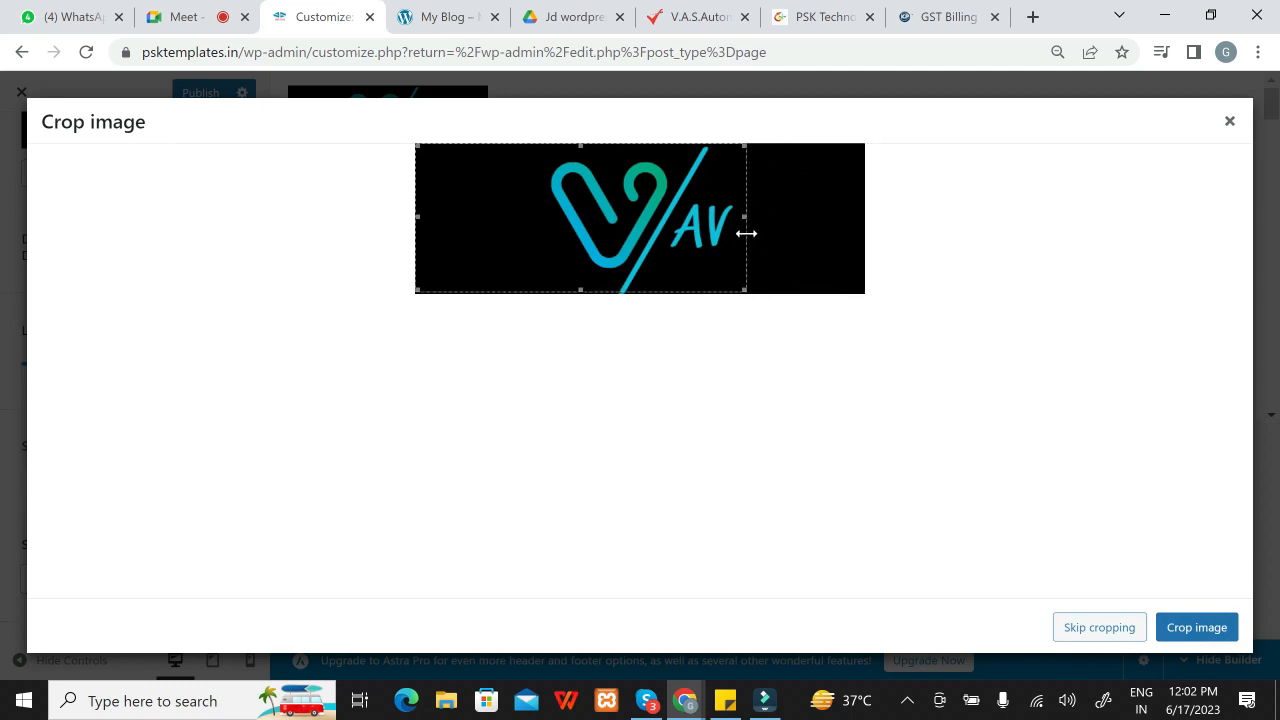
left_click_drag(417, 220, 537, 207)
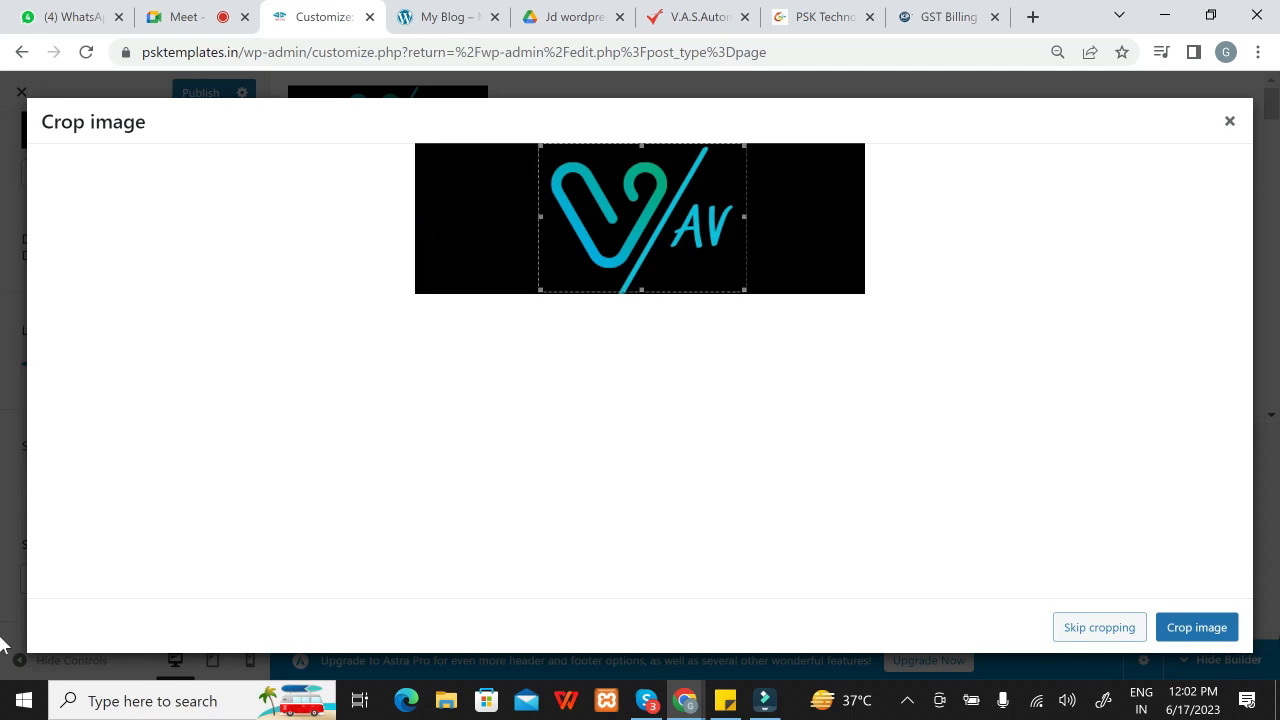
left_click(1200, 628)
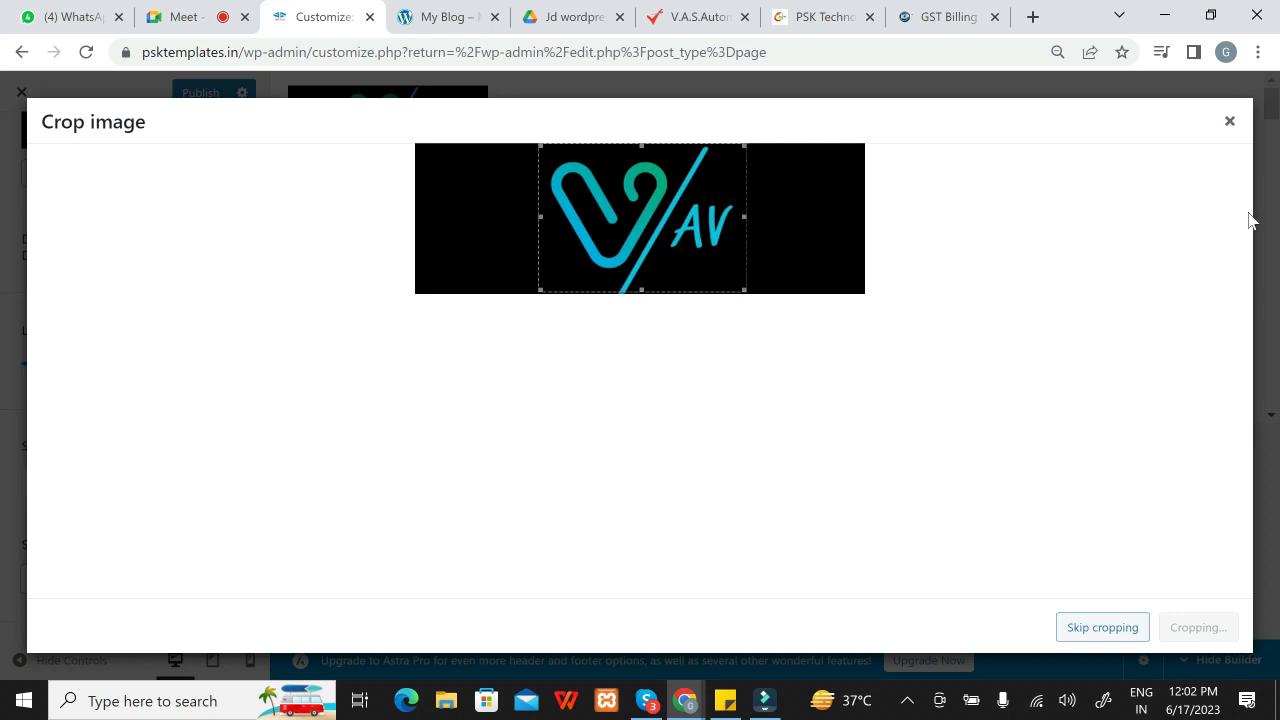
Step: View the PSK Technologies home page for reference, close the My Blog site tab, and return to the customizer
left_click(831, 21)
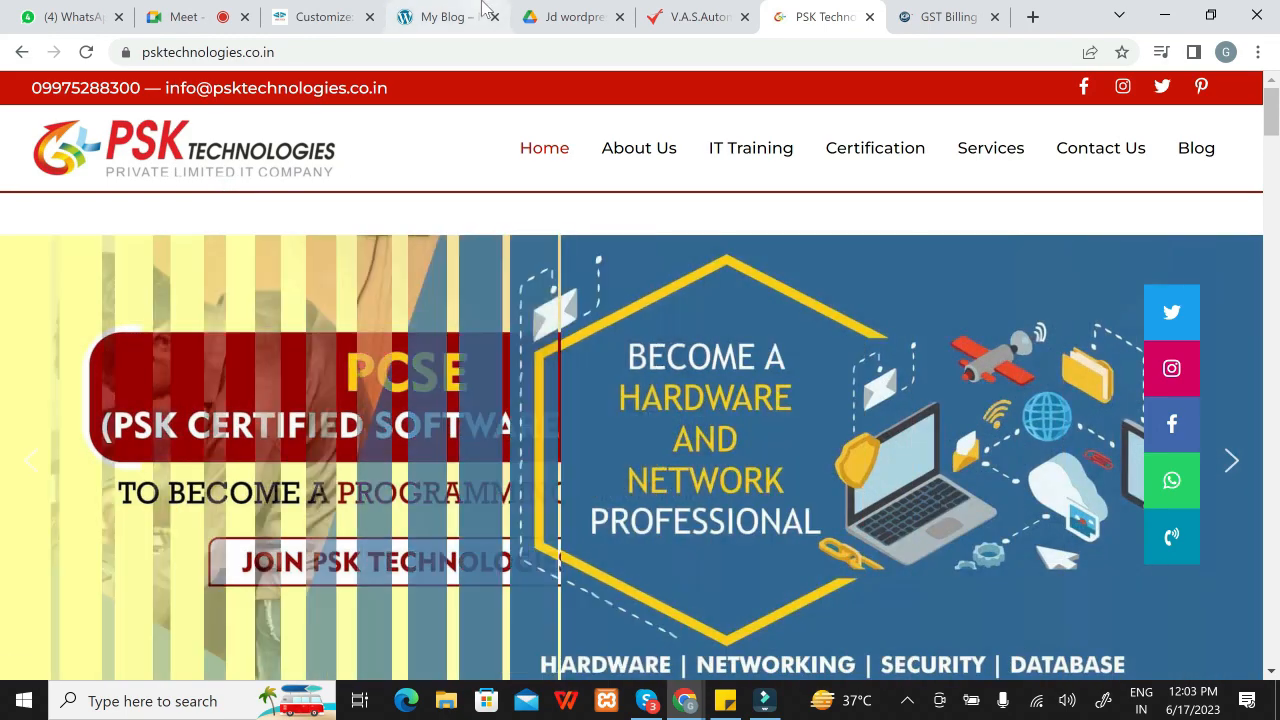
left_click(443, 21)
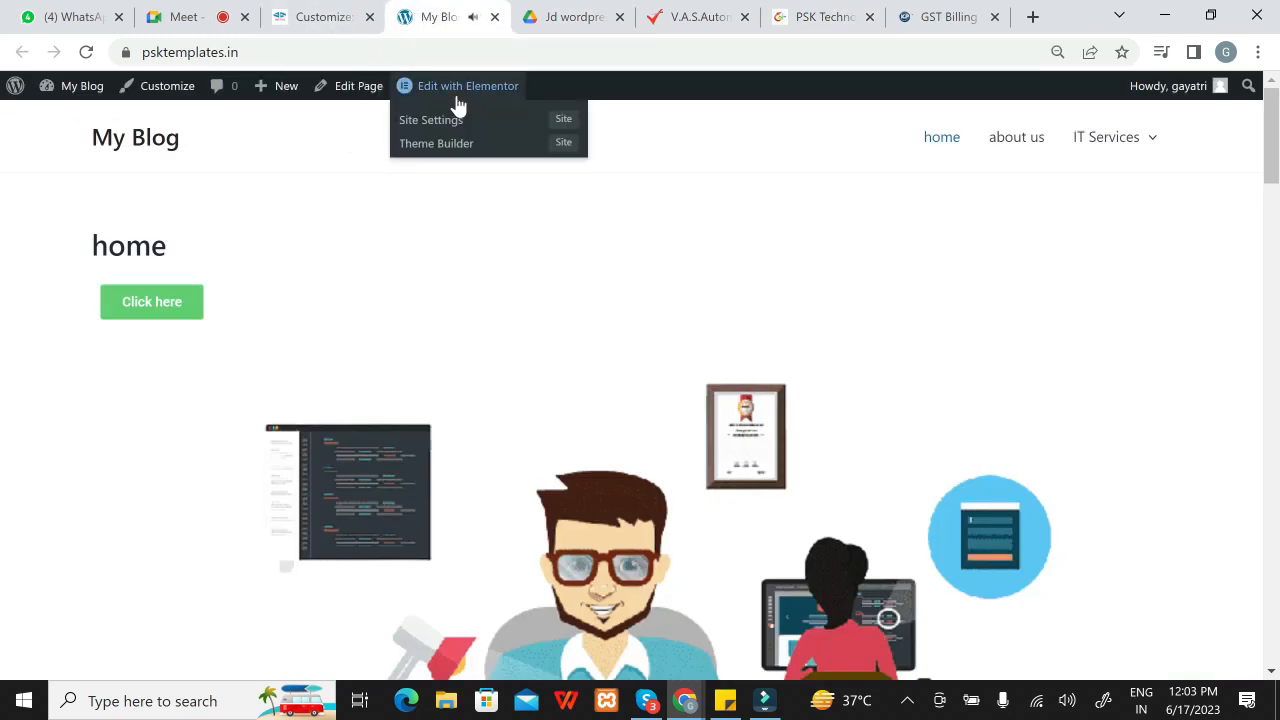
left_click(496, 18)
left_click(352, 17)
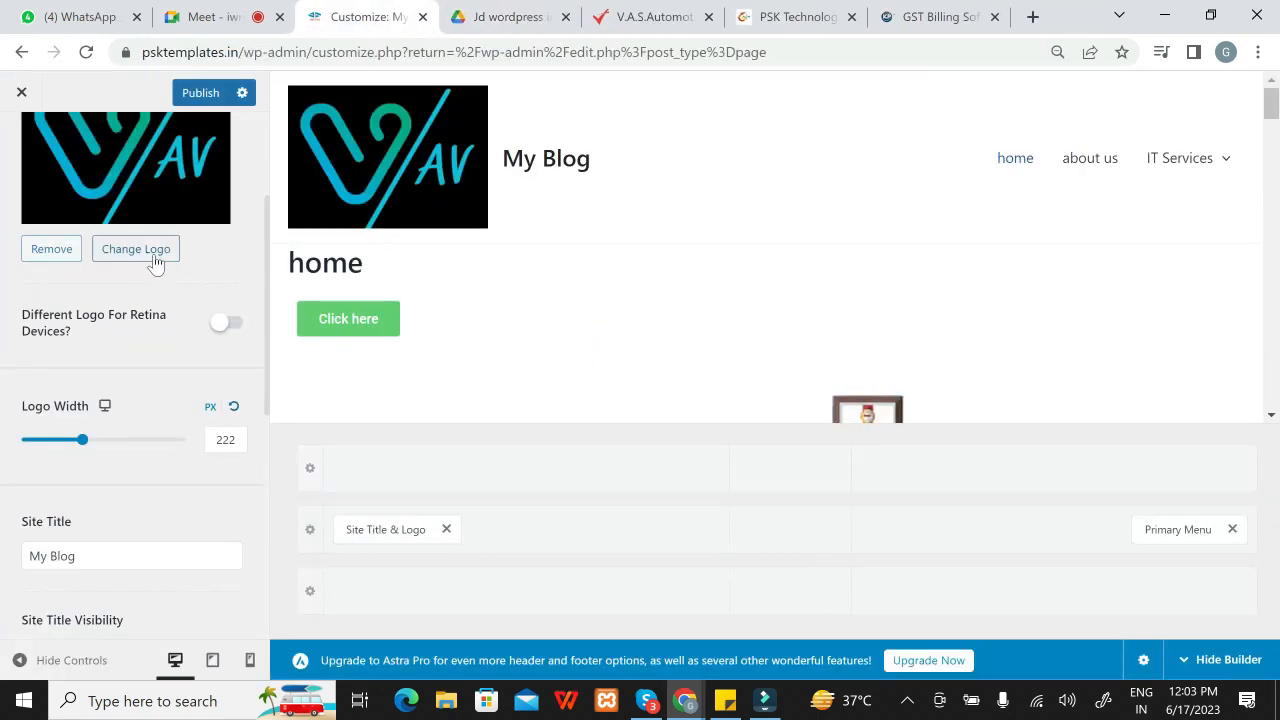
Step: Set the logo width to 59 px and change the site title to WebTech
left_click(83, 439)
left_click_drag(83, 439, 44, 436)
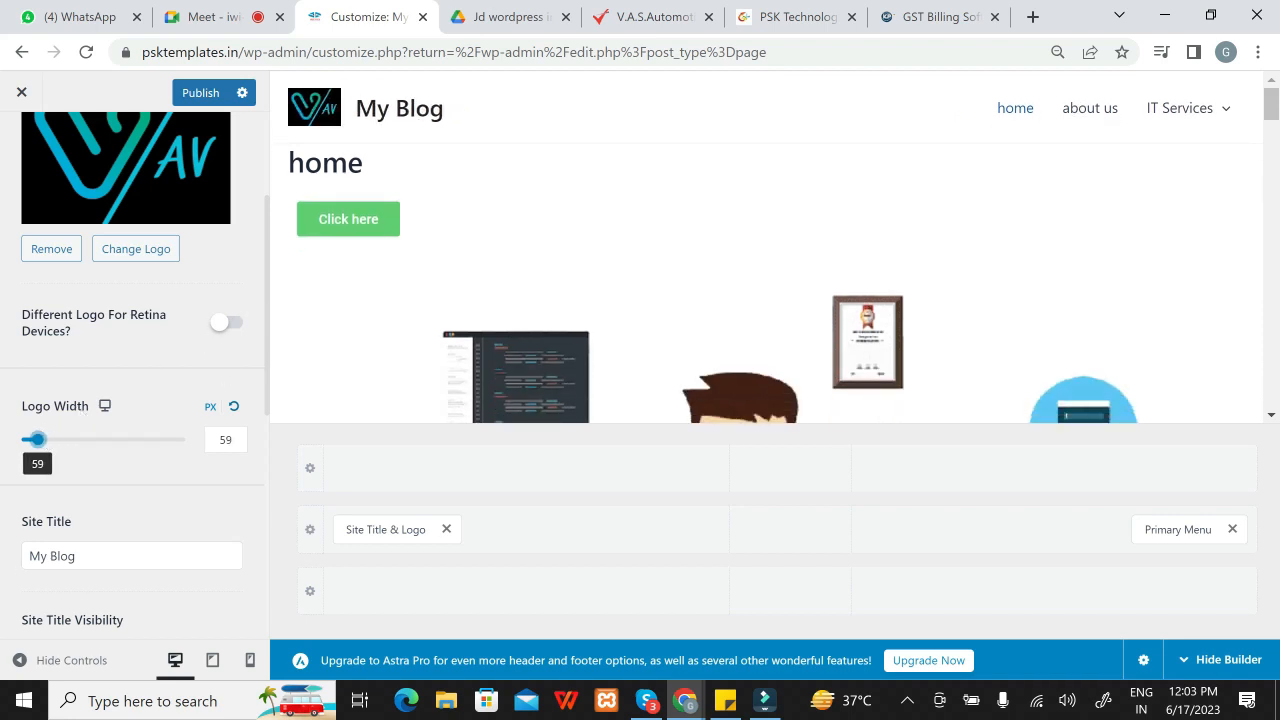
left_click(86, 558)
key("BackSpace")
key("BackSpace")
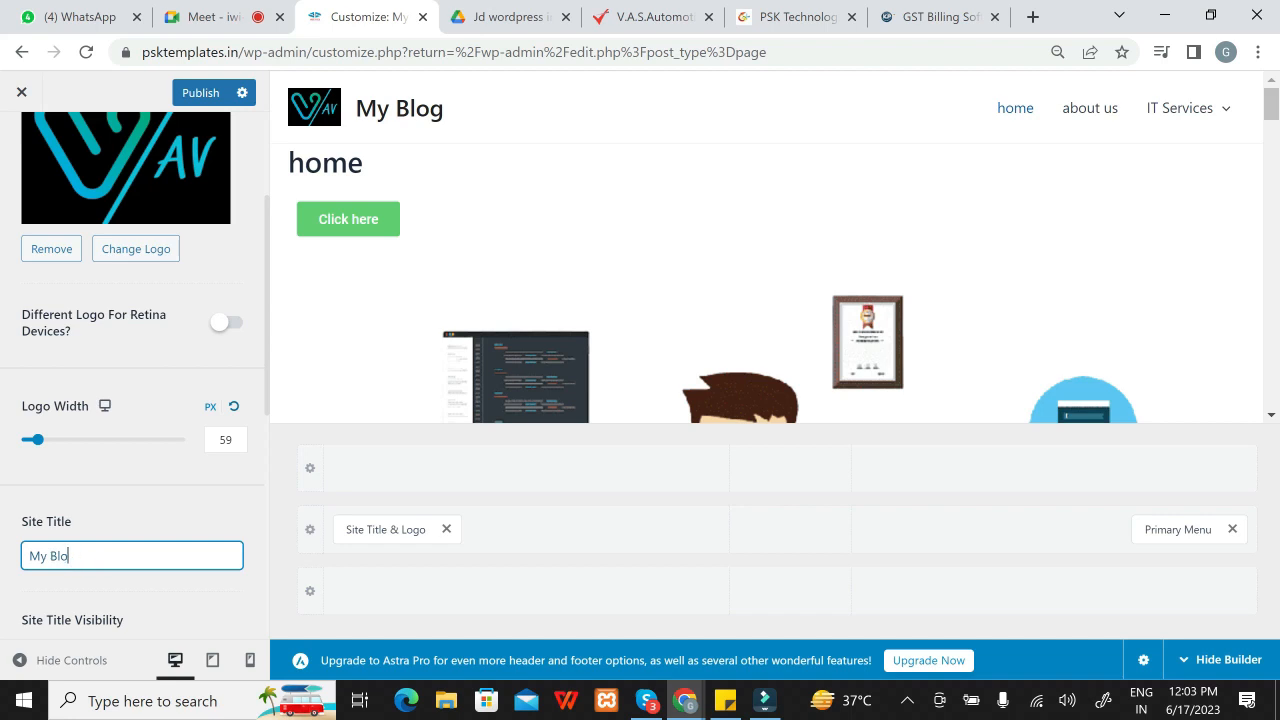
key("BackSpace")
key("BackSpace")
key("BackSpace")
key("BackSpace")
key("BackSpace")
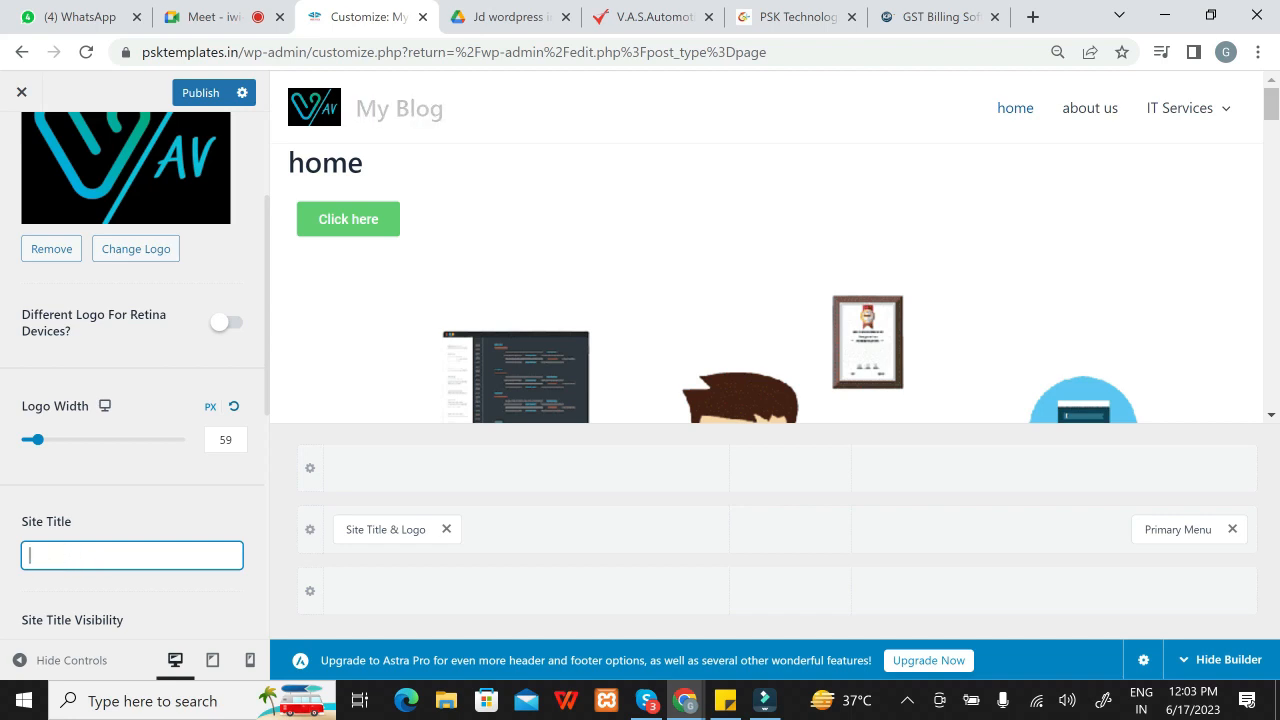
type("Webtech")
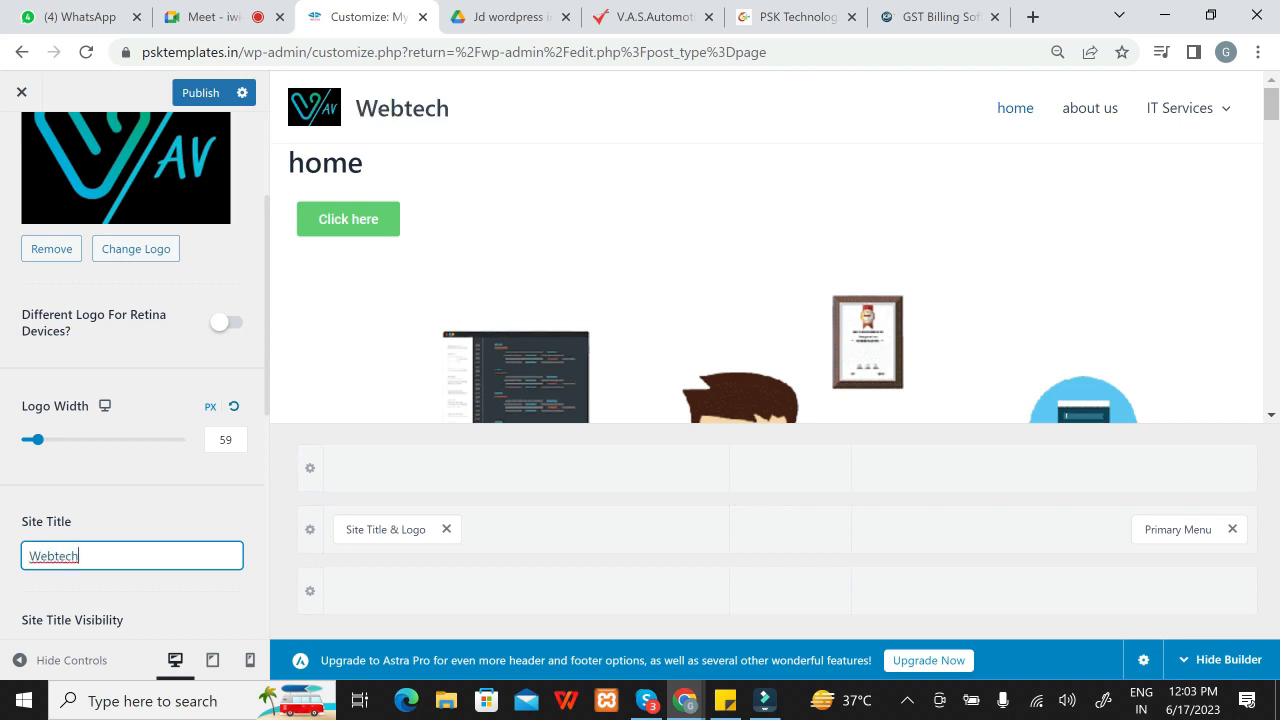
left_click(57, 556)
key("Delete")
type("T")
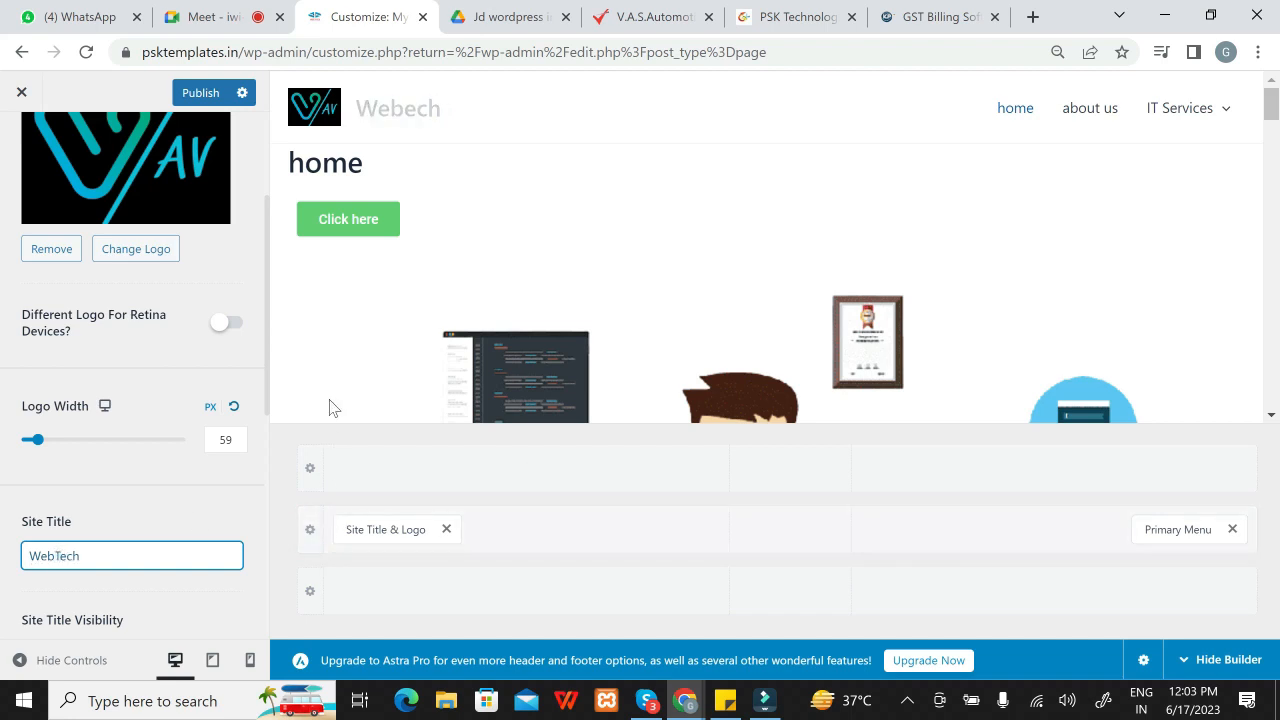
Step: Set the site title visibility to desktop and mobile only, hiding the title on tablets
left_click(270, 384)
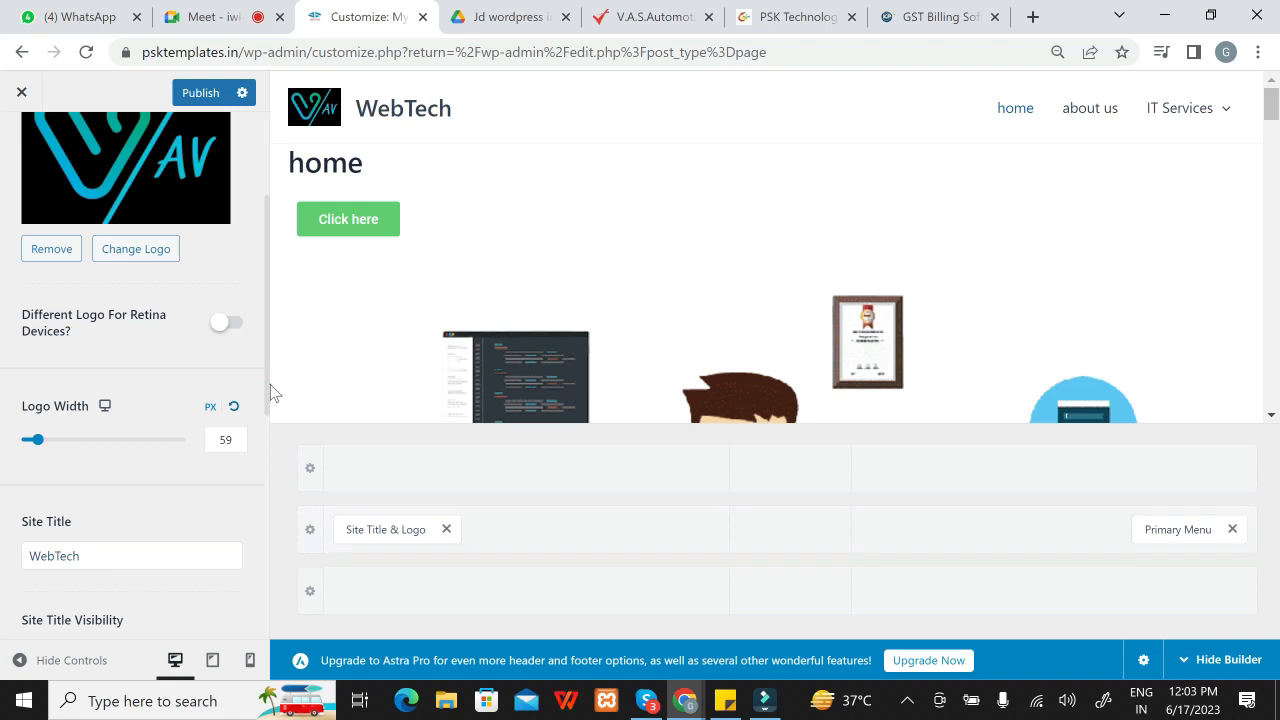
left_click_drag(266, 393, 233, 508)
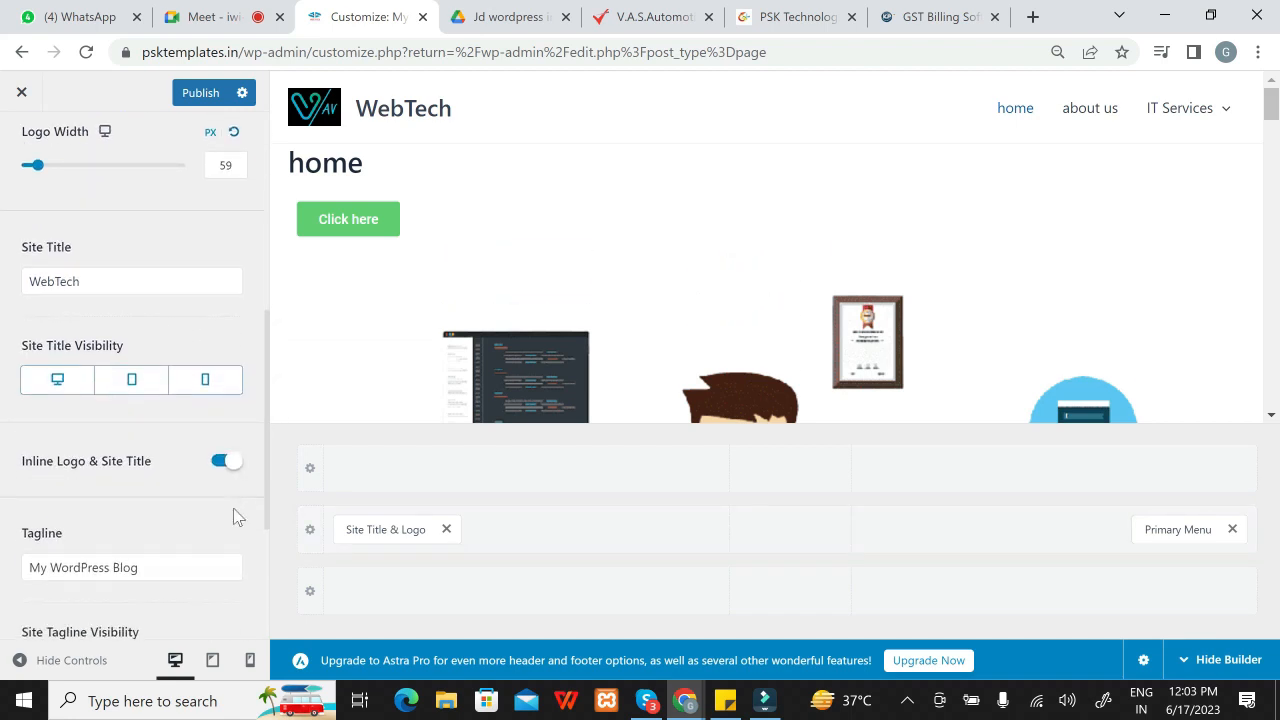
left_click(115, 384)
left_click(68, 388)
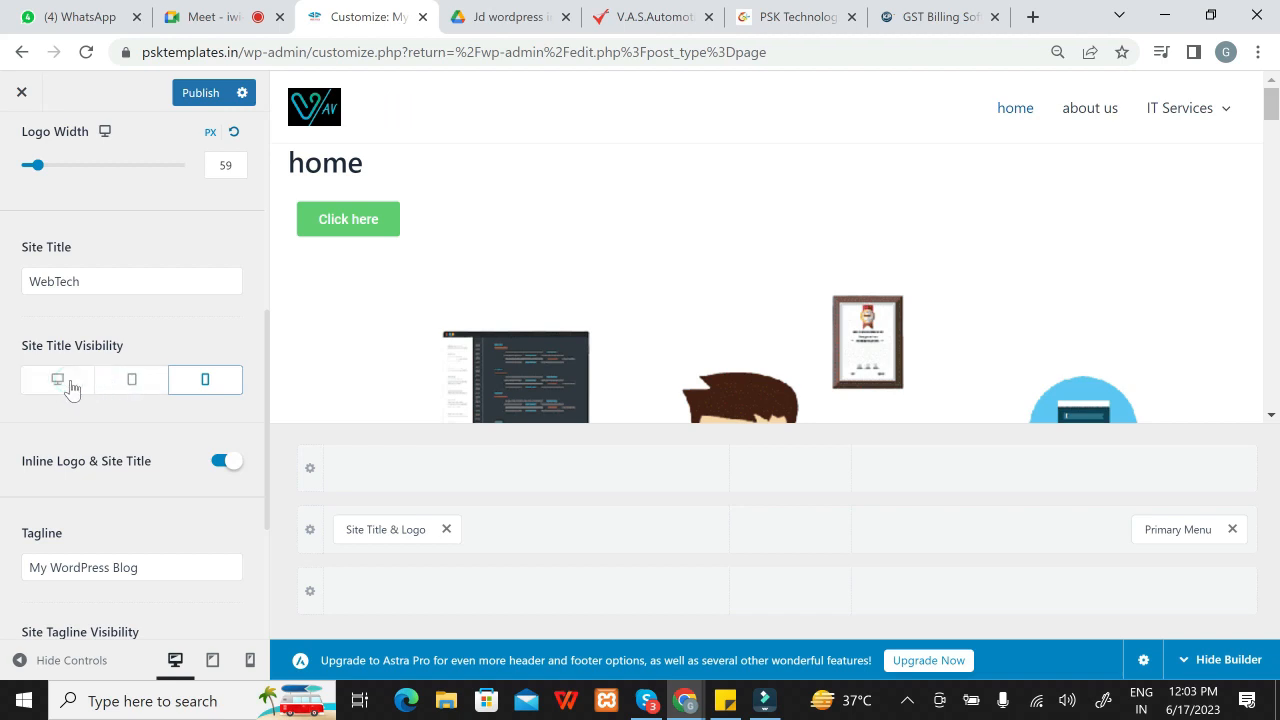
left_click(127, 388)
left_click(180, 384)
left_click(68, 386)
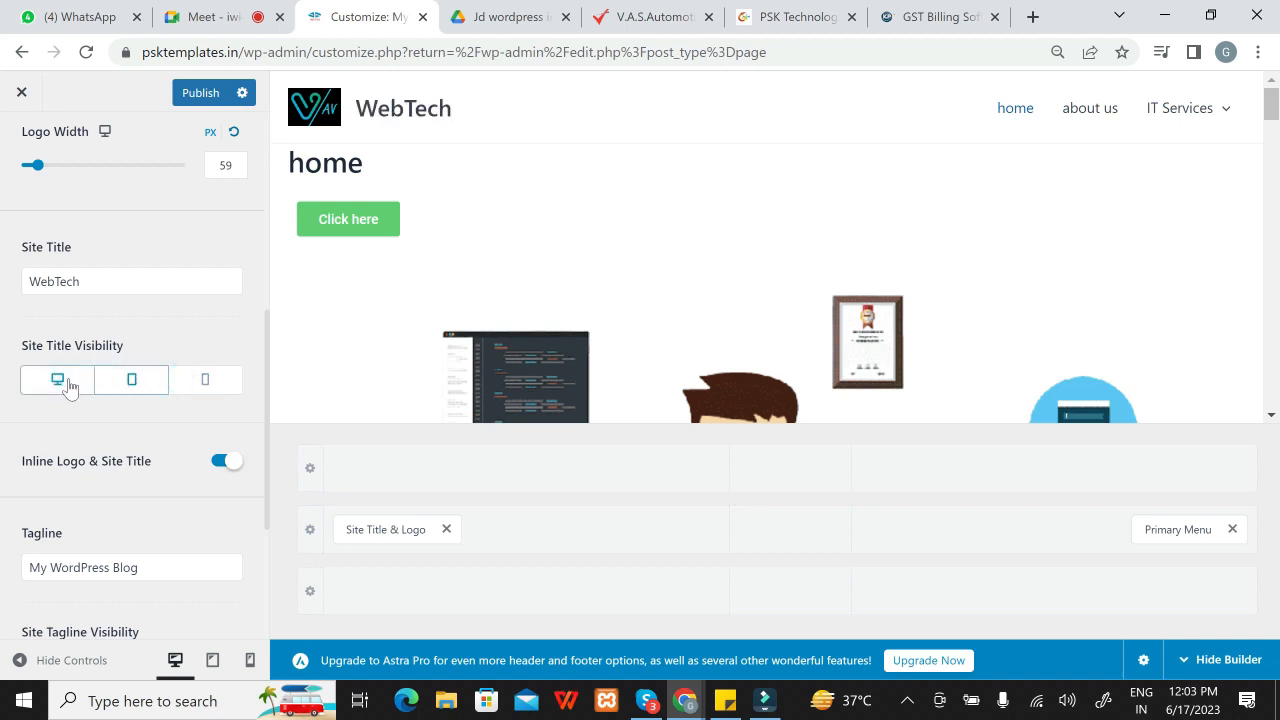
left_click(127, 388)
left_click(203, 385)
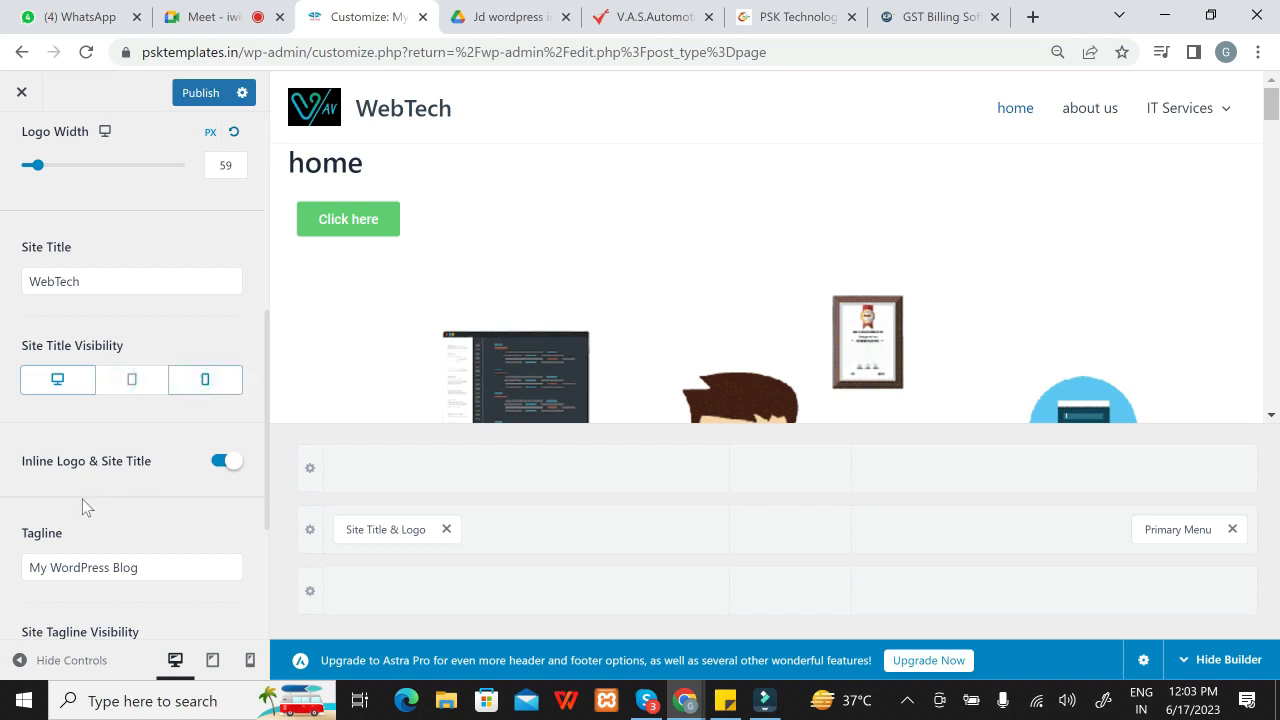
Step: Preview the page in the tablet and mobile views, and publish the customizer changes
left_click(212, 661)
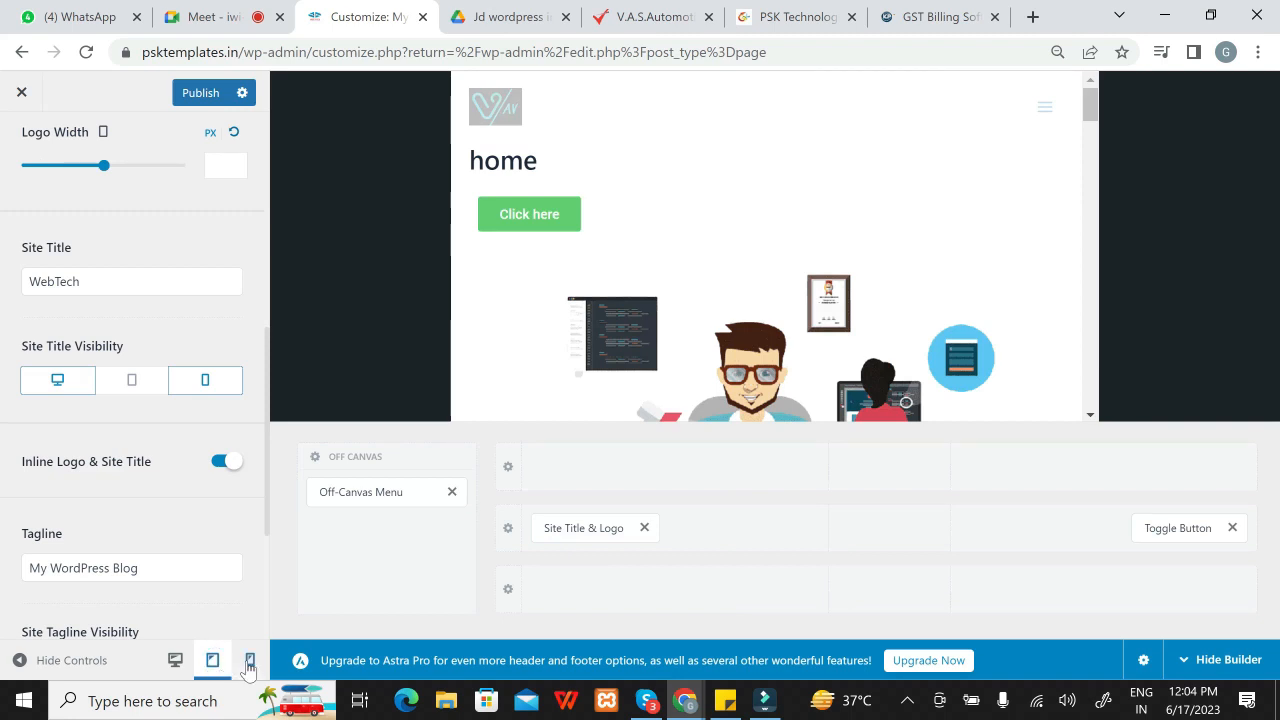
left_click(250, 661)
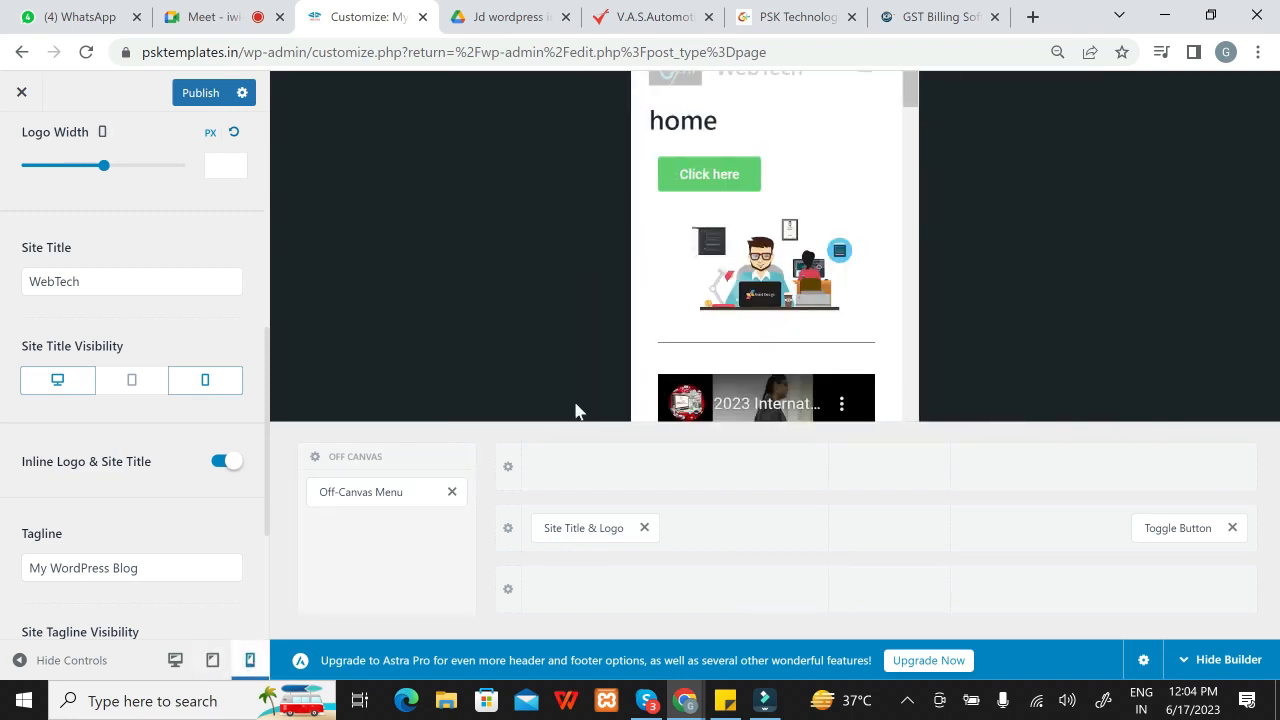
left_click_drag(914, 99, 918, 174)
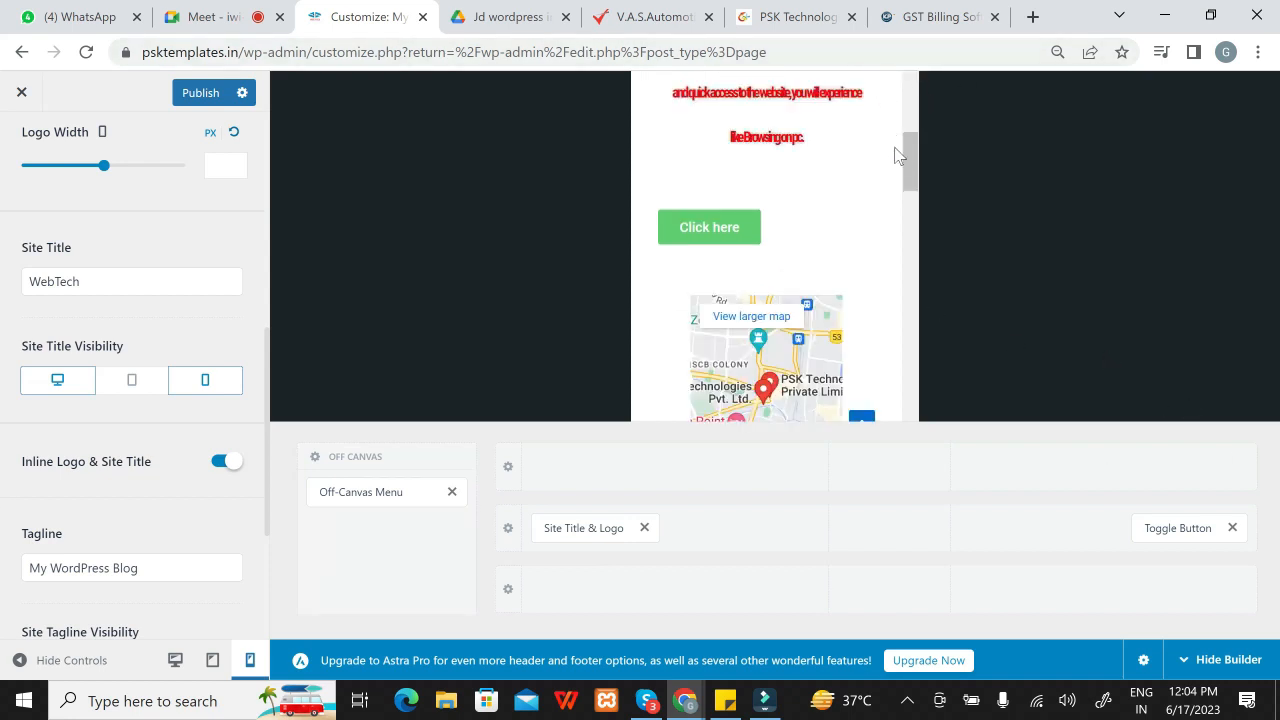
scroll(912, 166, "up", 6)
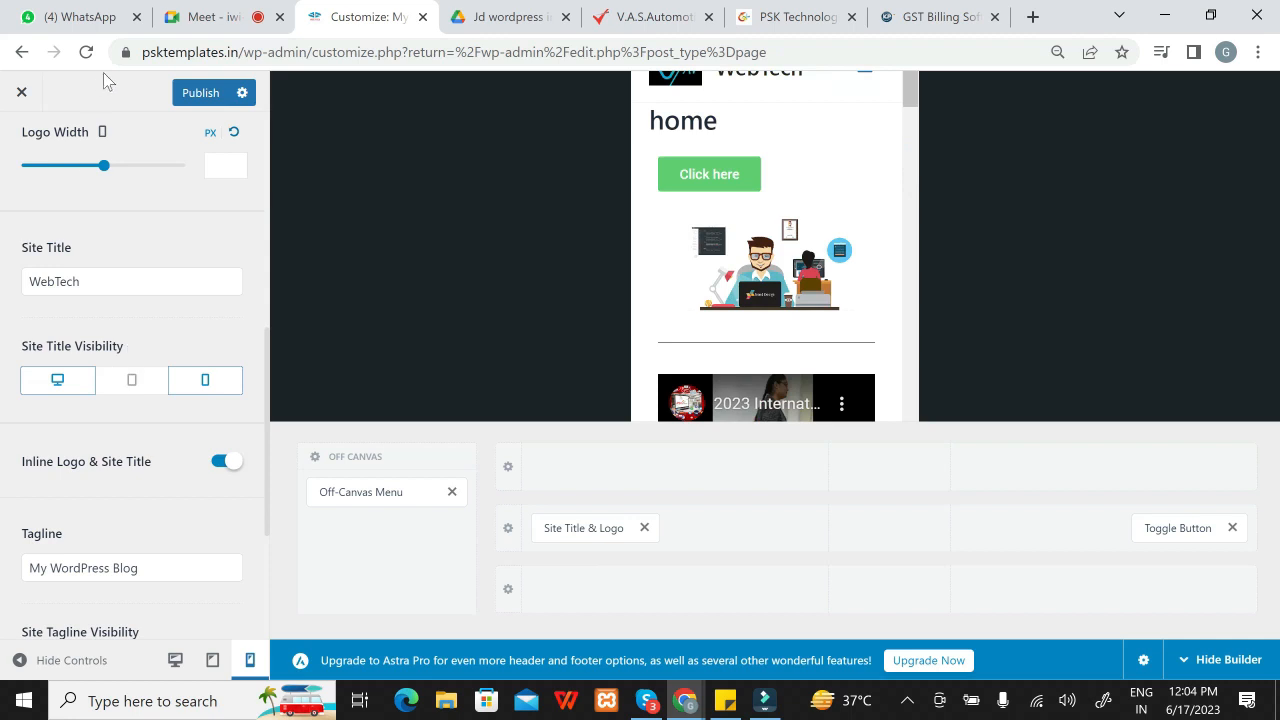
left_click(200, 92)
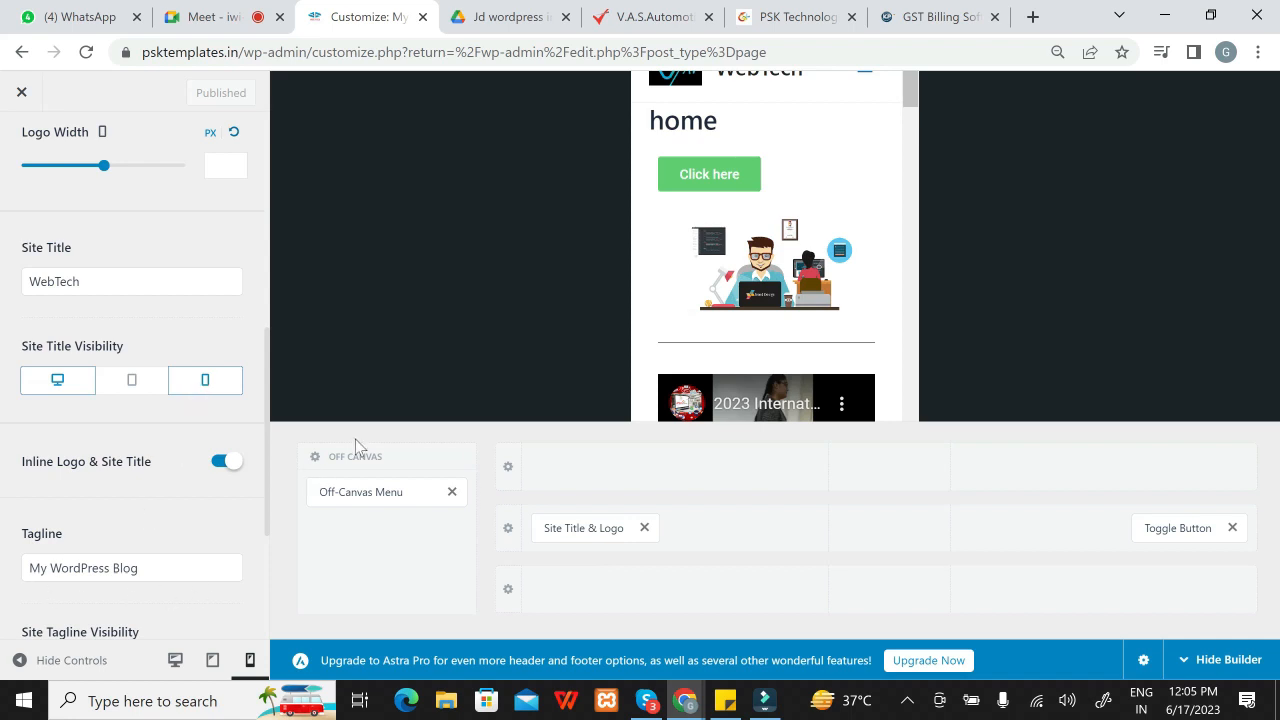
Step: Clear the site tagline text, closing the YouTube video tab if it opens from the preview
left_click_drag(267, 519, 249, 645)
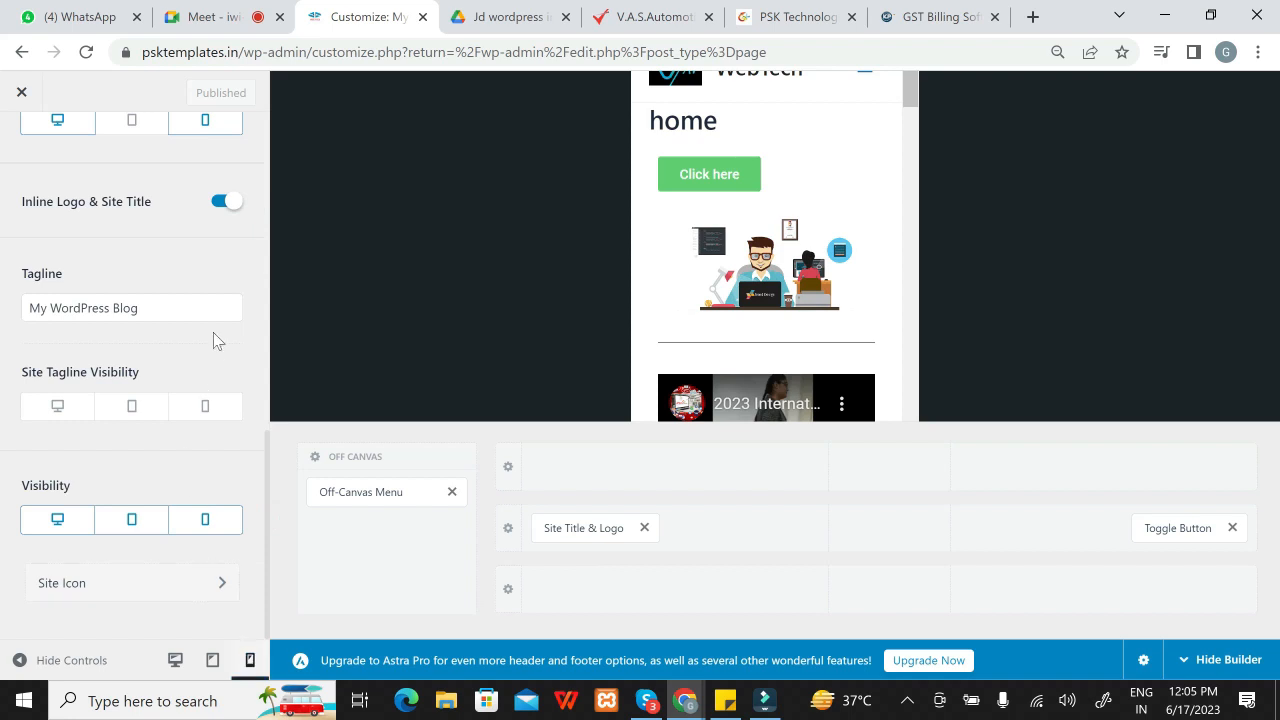
left_click(200, 307)
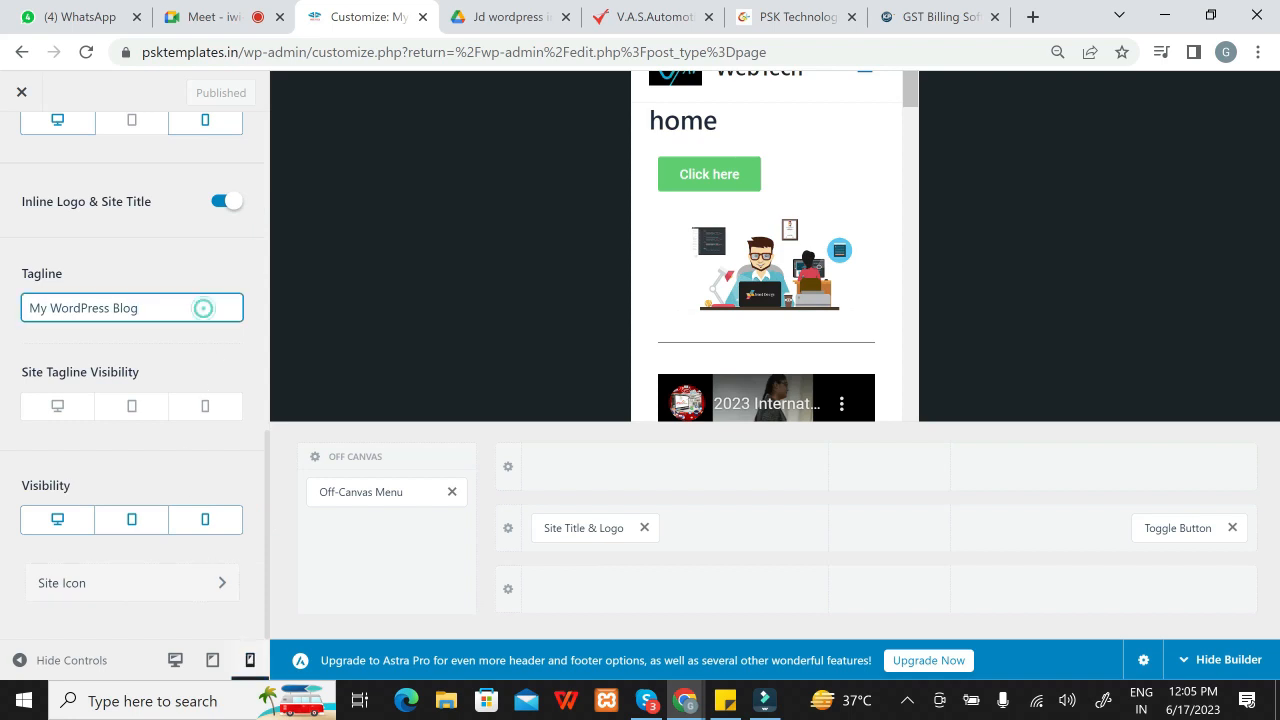
key("BackSpace")
key("BackSpace")
key("BackSpace")
key("BackSpace")
key("BackSpace")
key("BackSpace")
key("BackSpace")
key("BackSpace")
key("BackSpace")
key("BackSpace")
key("BackSpace")
key("BackSpace")
key("BackSpace")
key("BackSpace")
key("BackSpace")
key("BackSpace")
key("BackSpace")
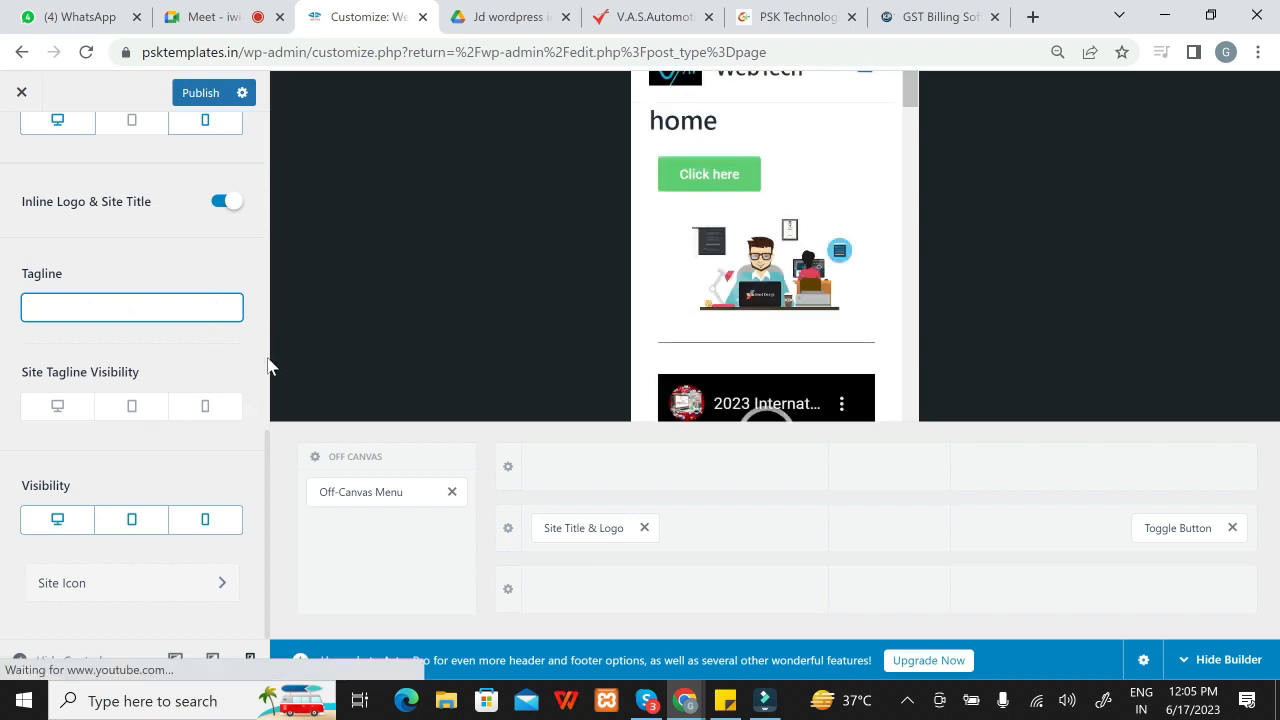
left_click(780, 402)
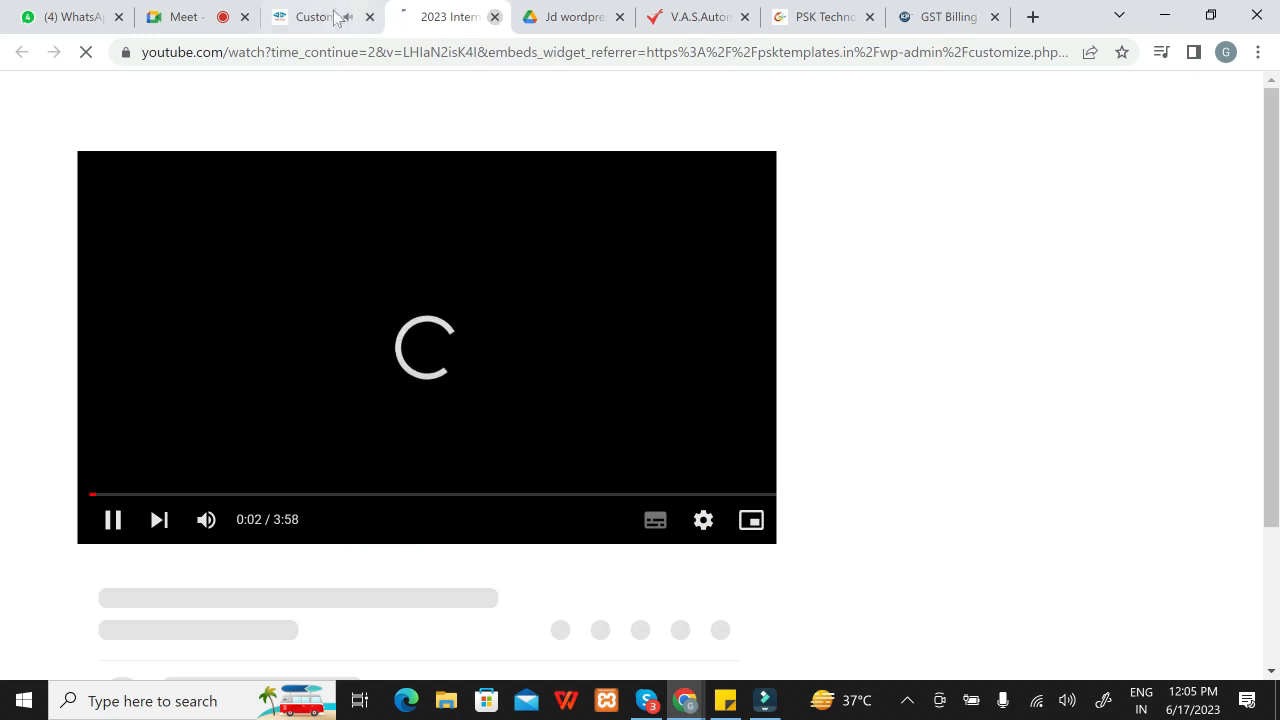
left_click(494, 17)
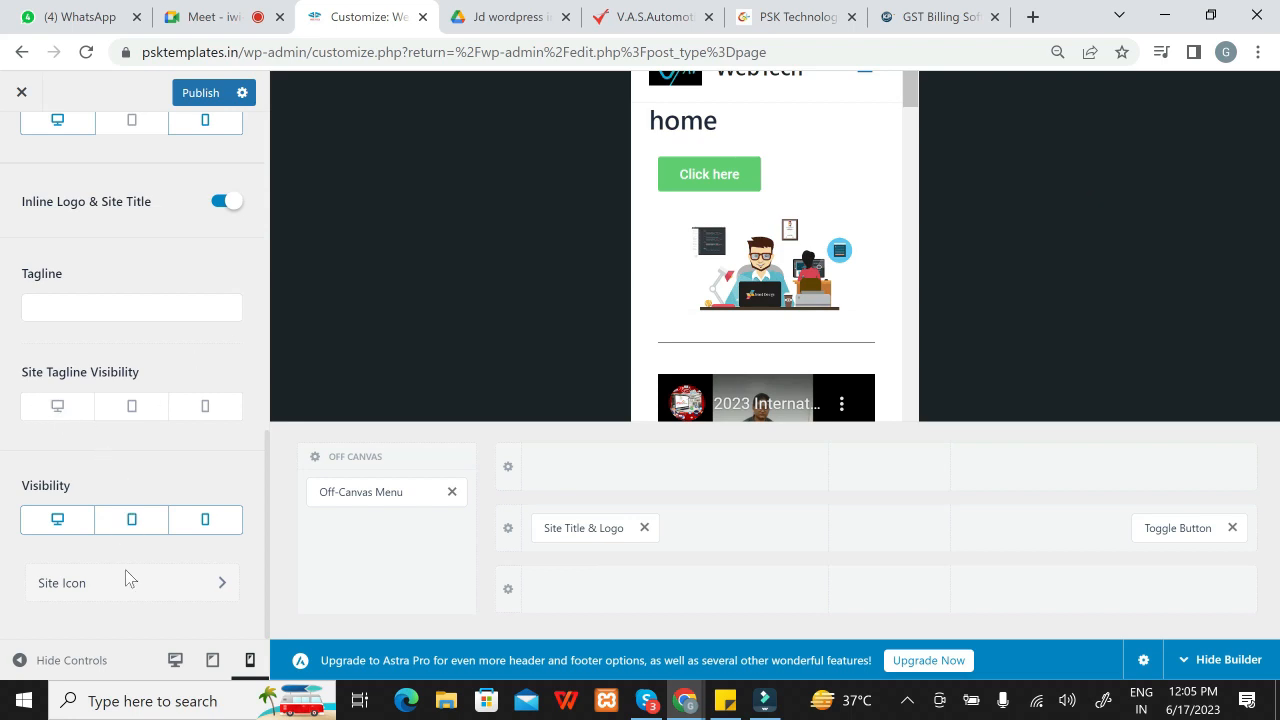
Step: Open the site icon settings and publish the tagline change
left_click(153, 588)
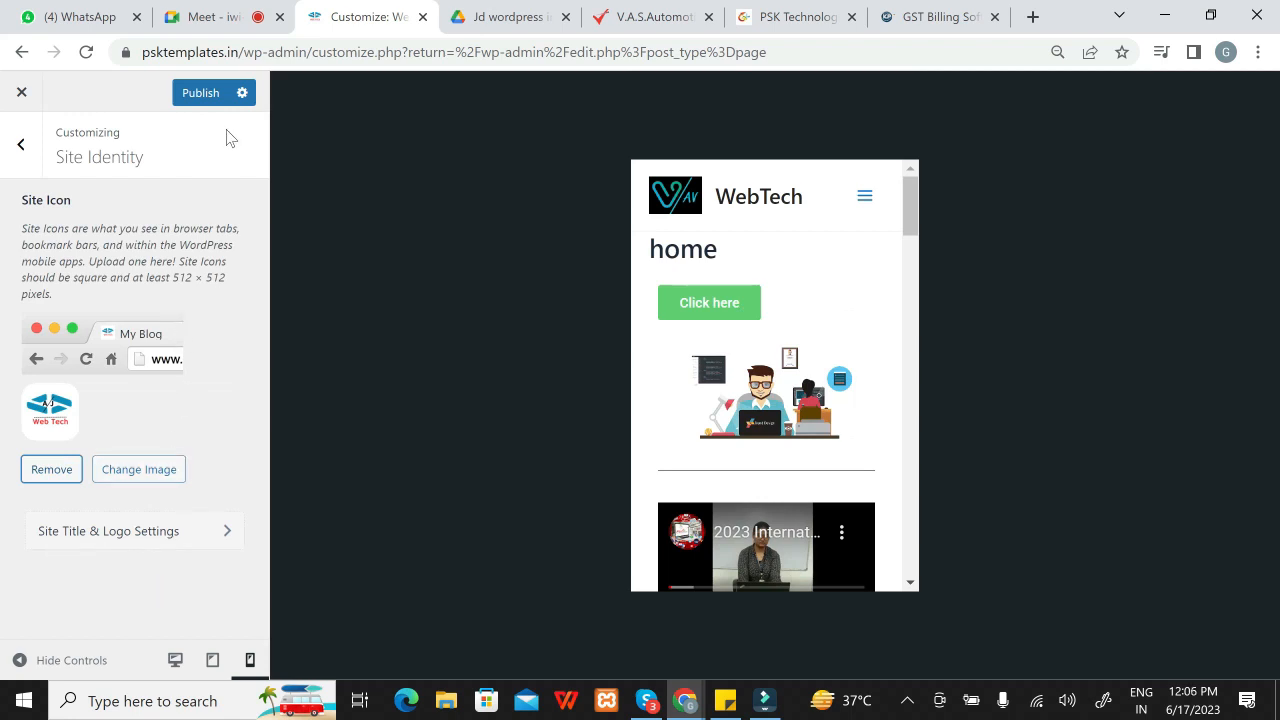
left_click(207, 93)
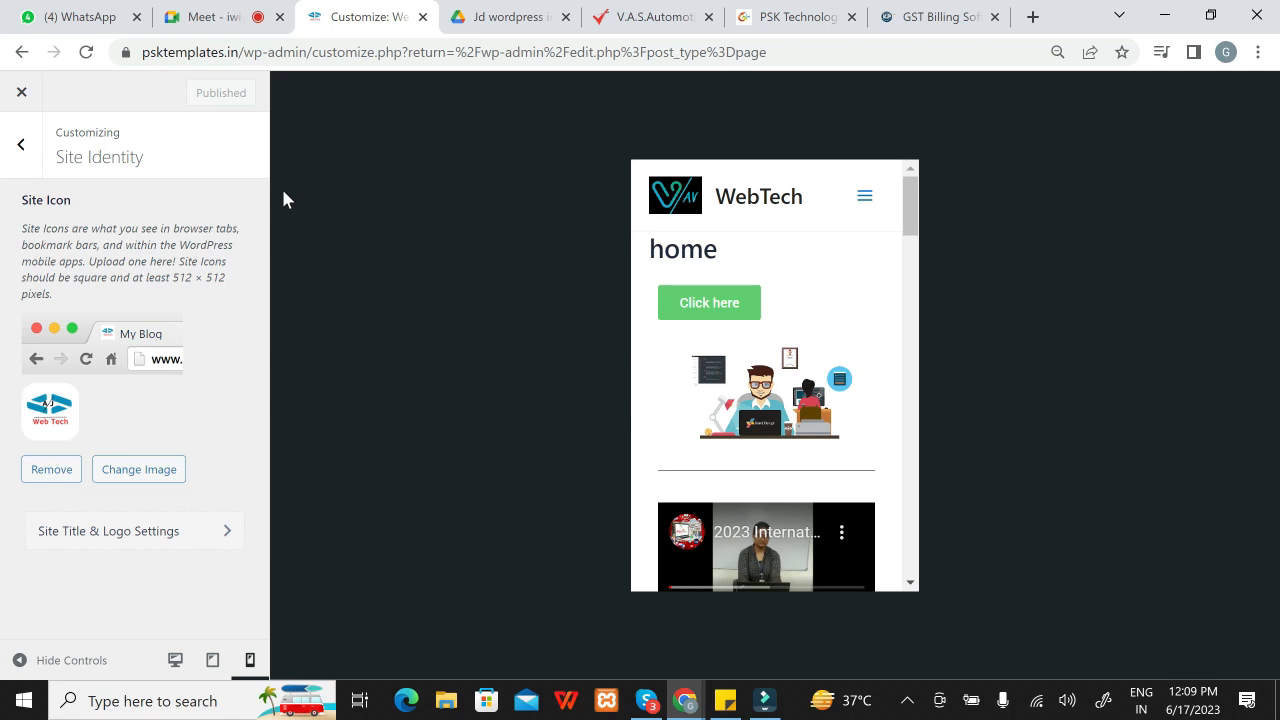
left_click(907, 702)
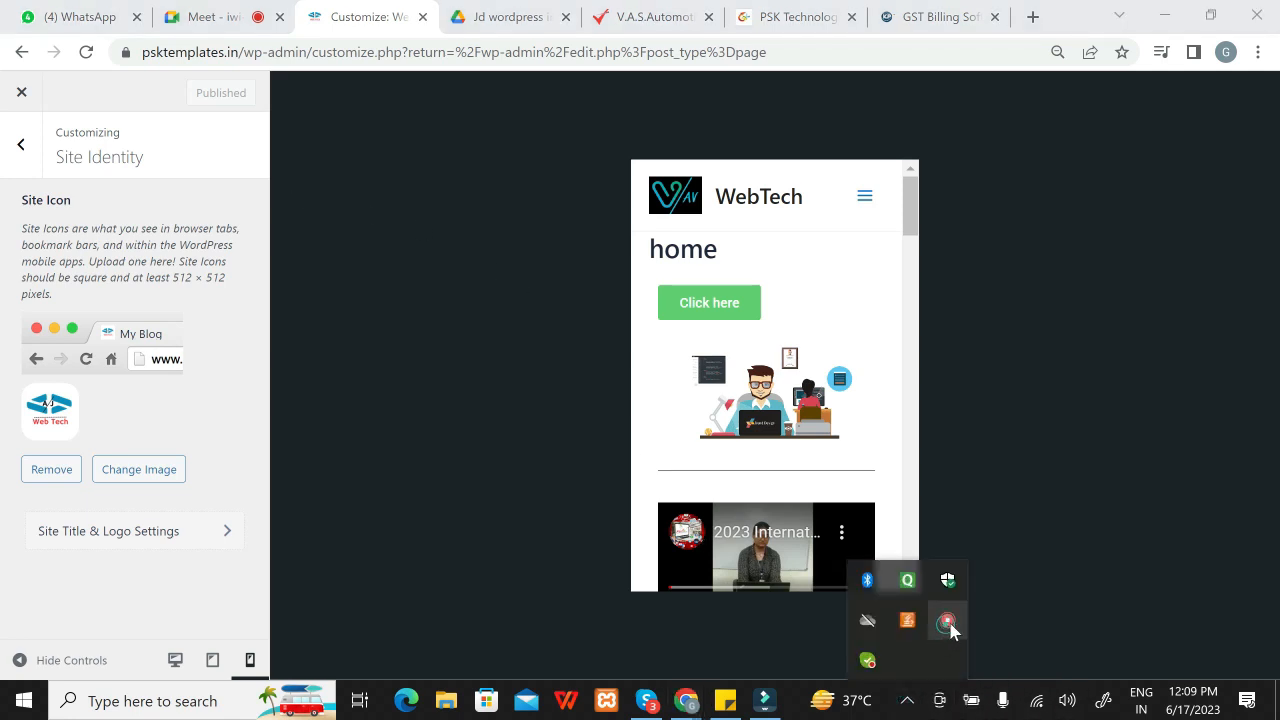